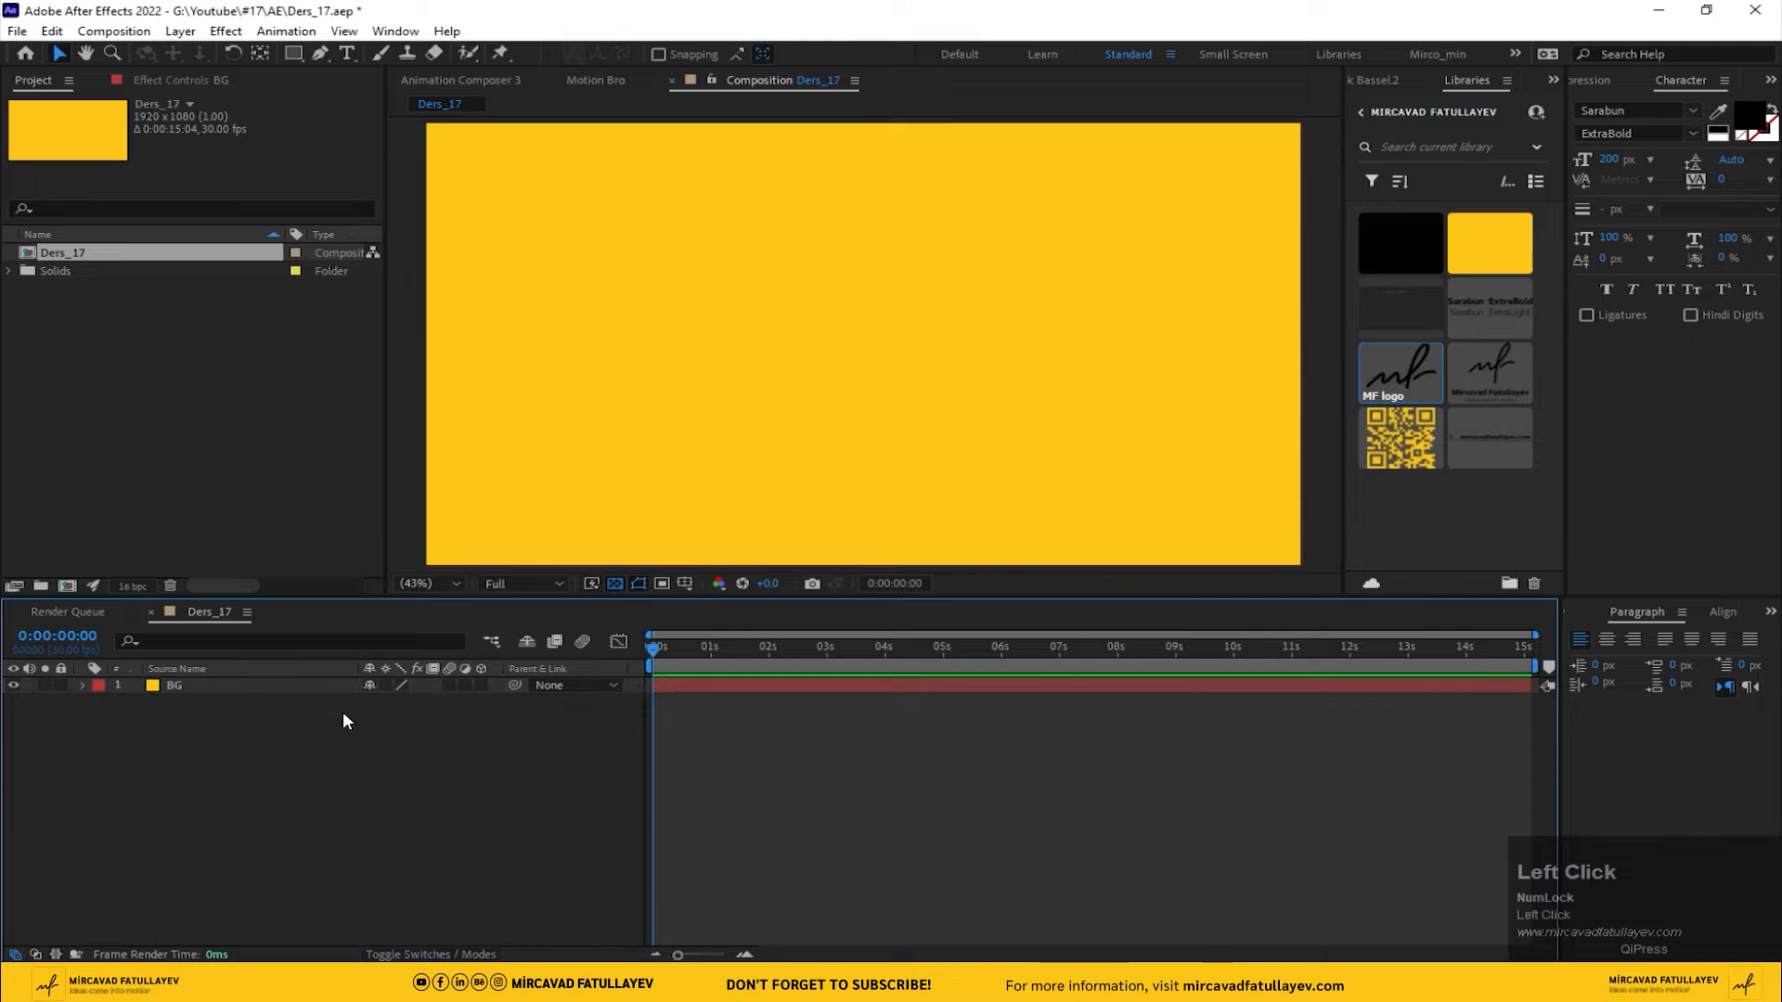
- Move the BG layer's anchor point to its top-left corner using Motion Tools
click(247, 685)
scroll(640, 355, down, 2)
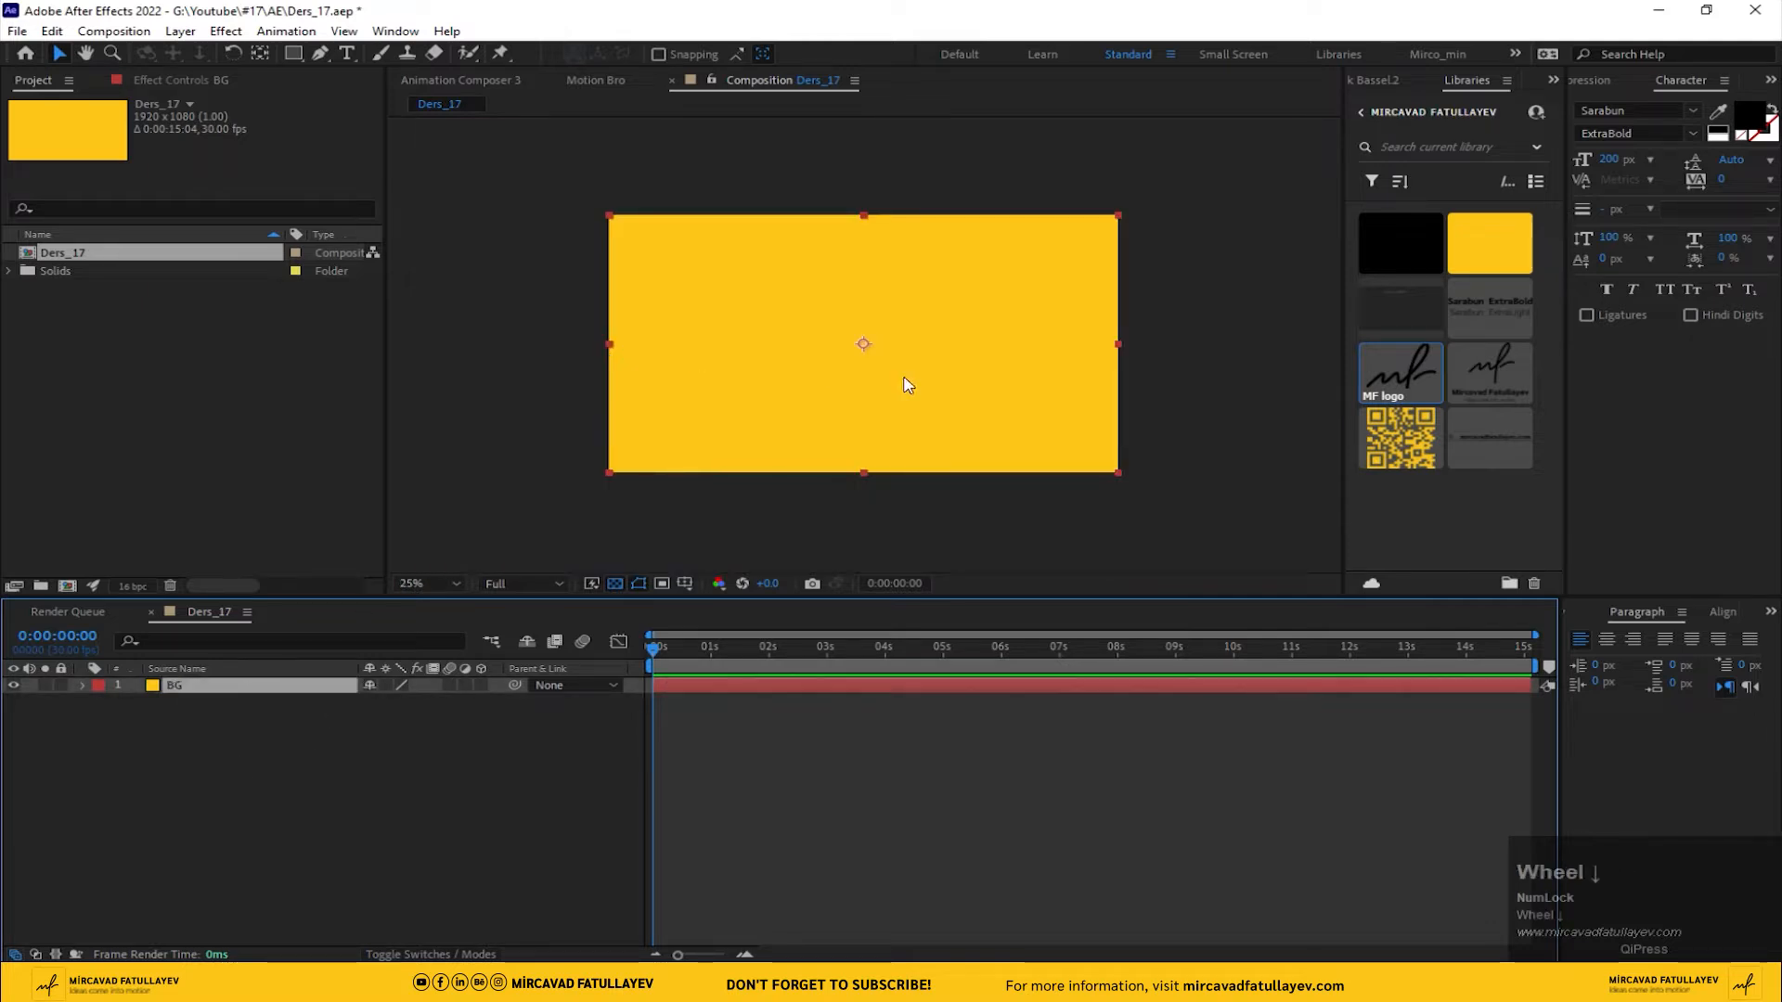
click(1769, 79)
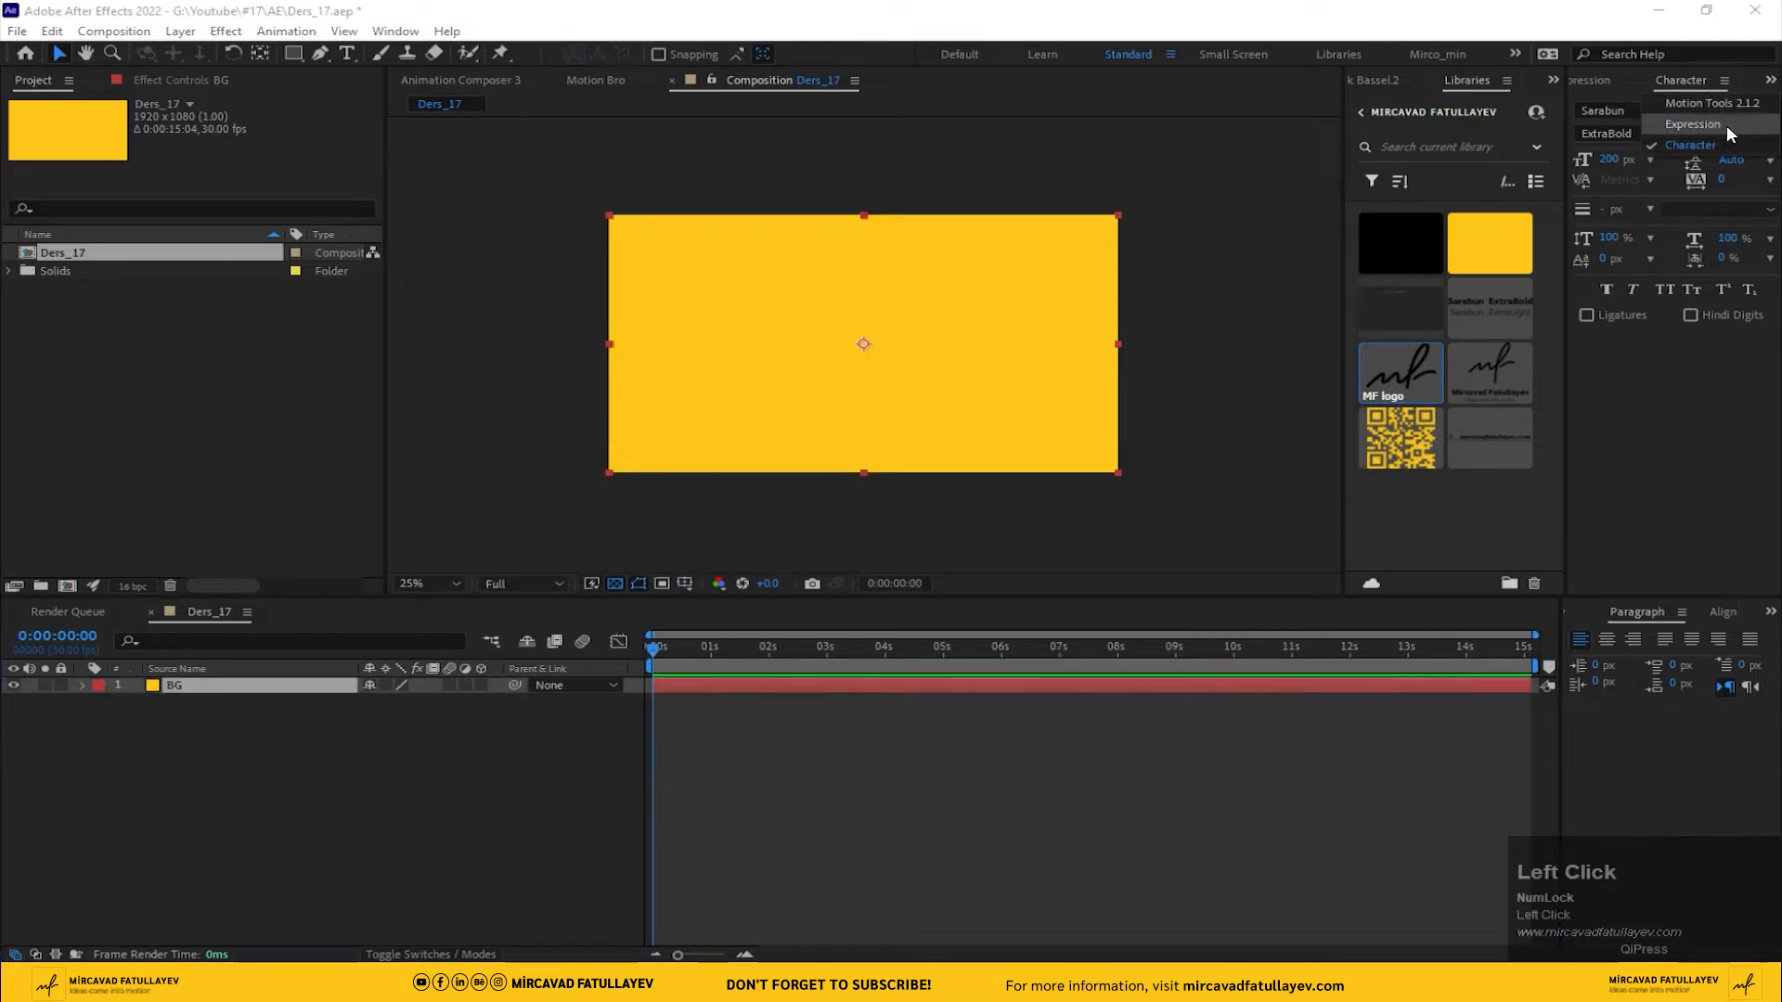
click(1712, 103)
click(1606, 231)
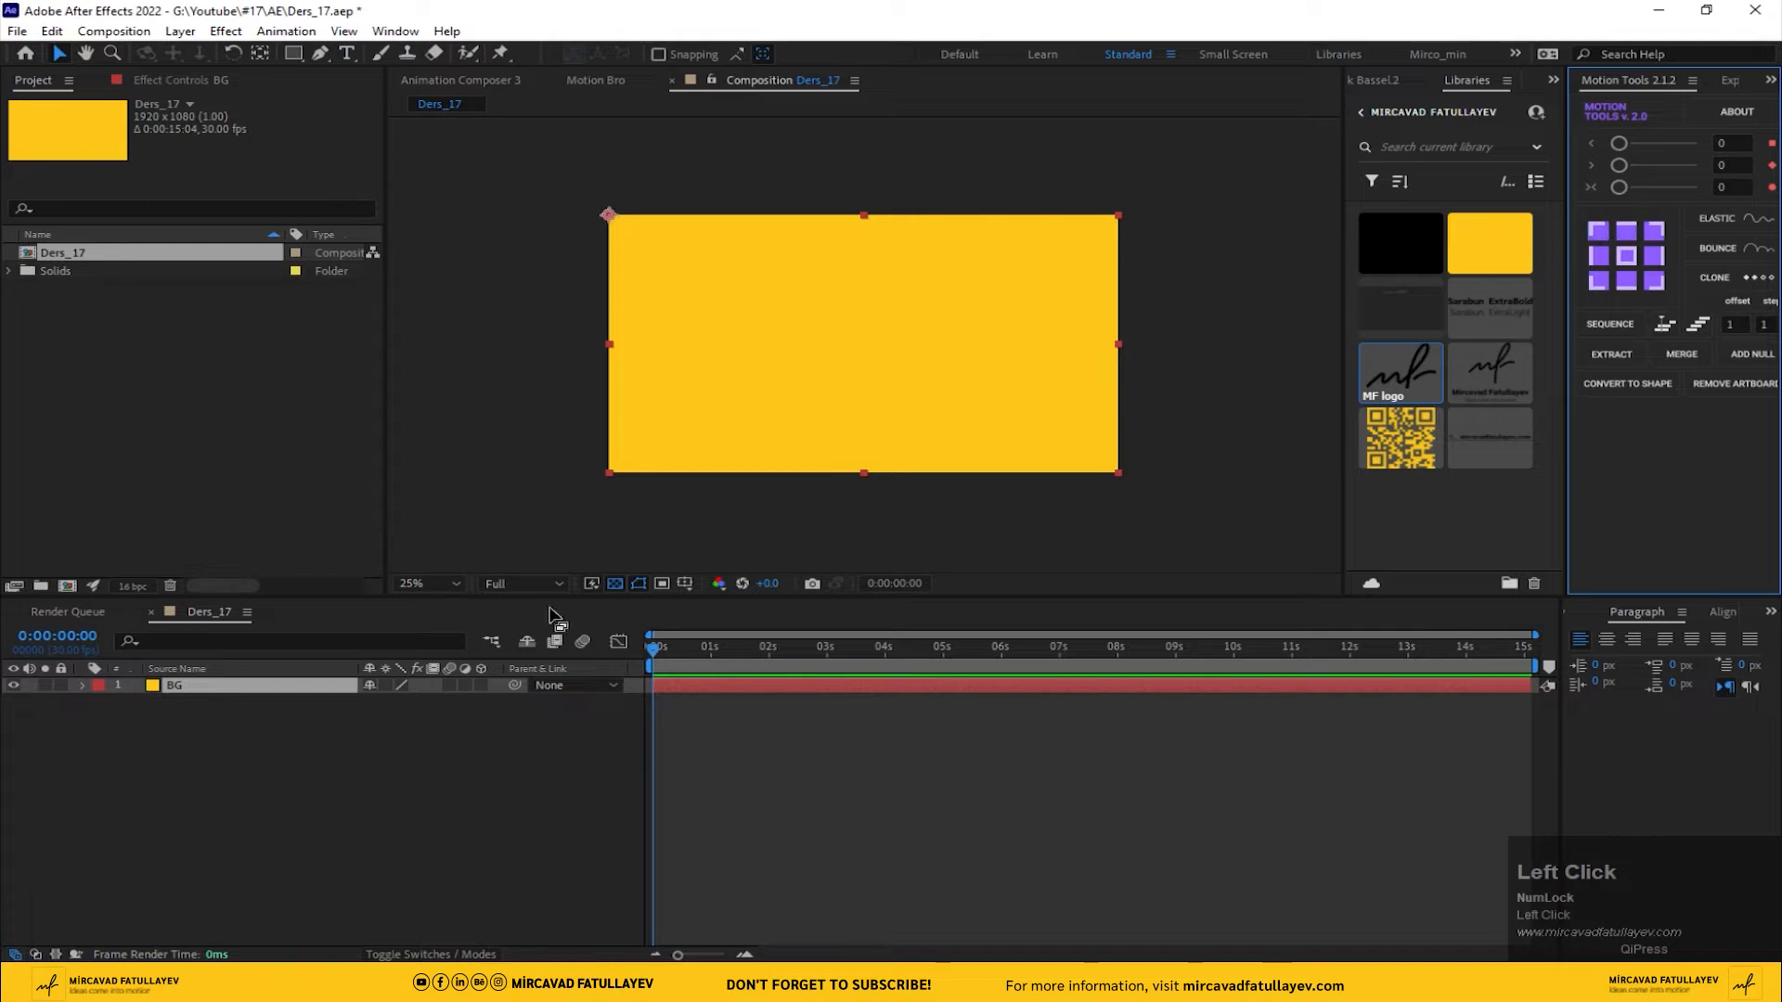
- Scale the BG layer down to 20%
click(238, 691)
key(s)
click(418, 701)
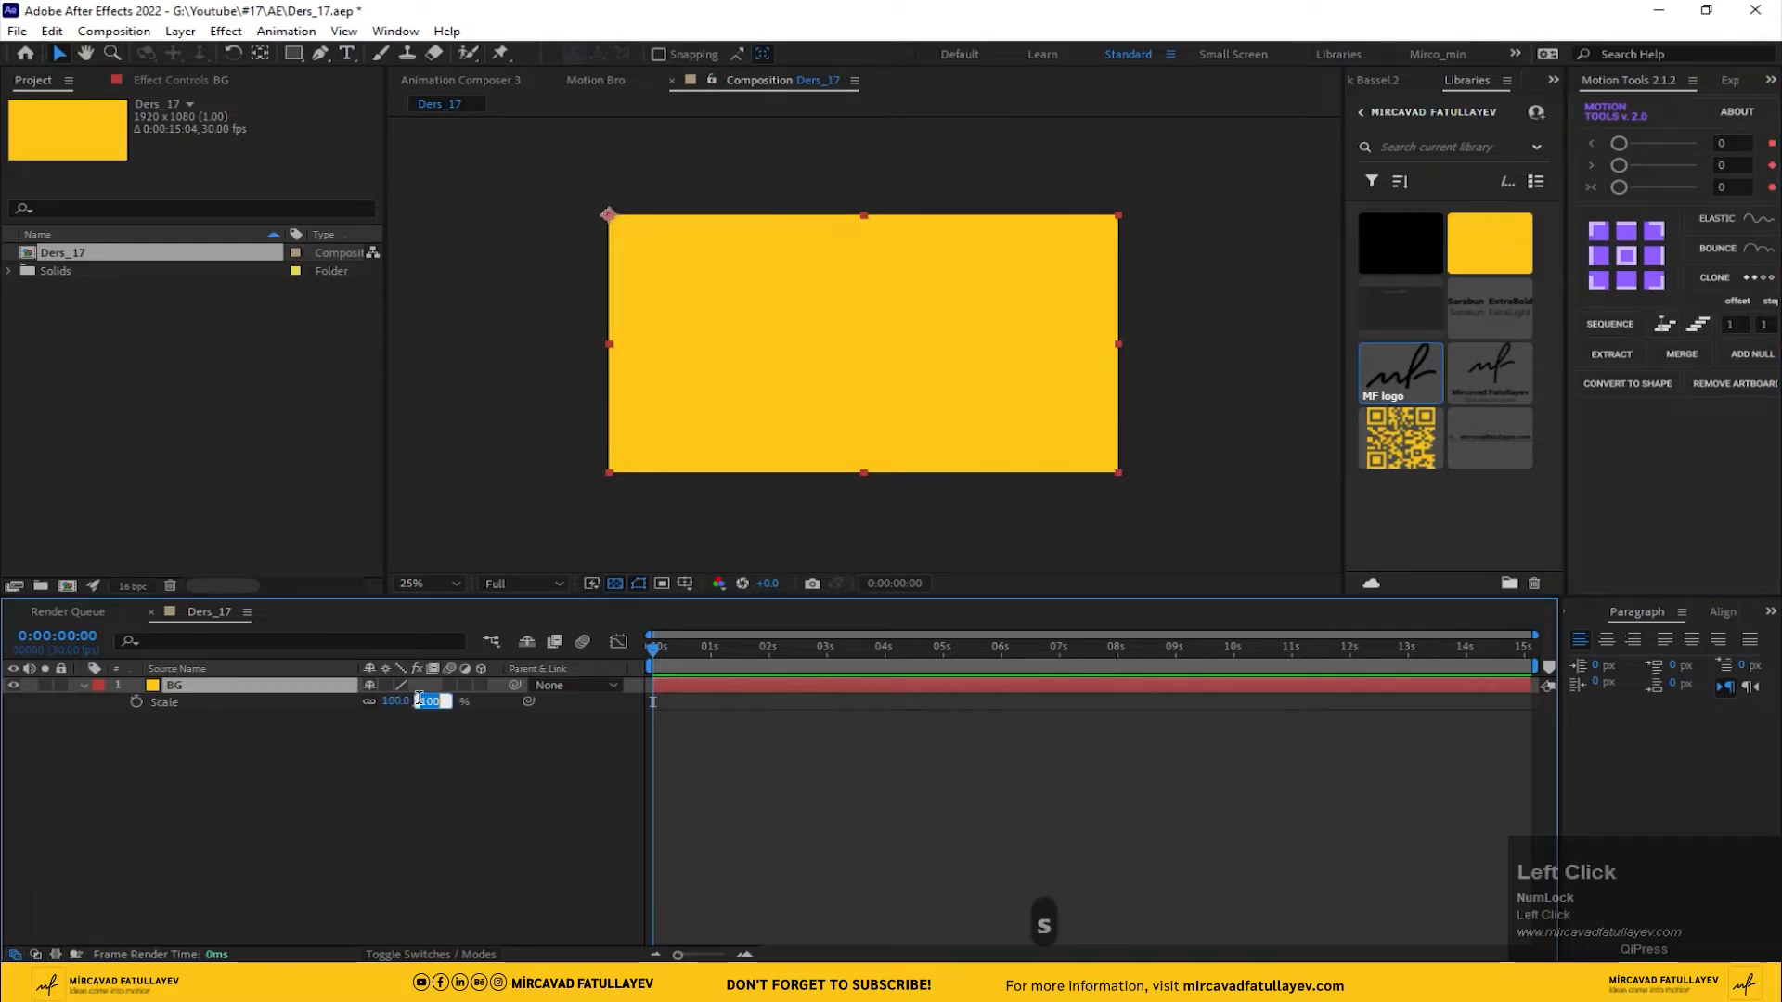
text(20)
key(Return)
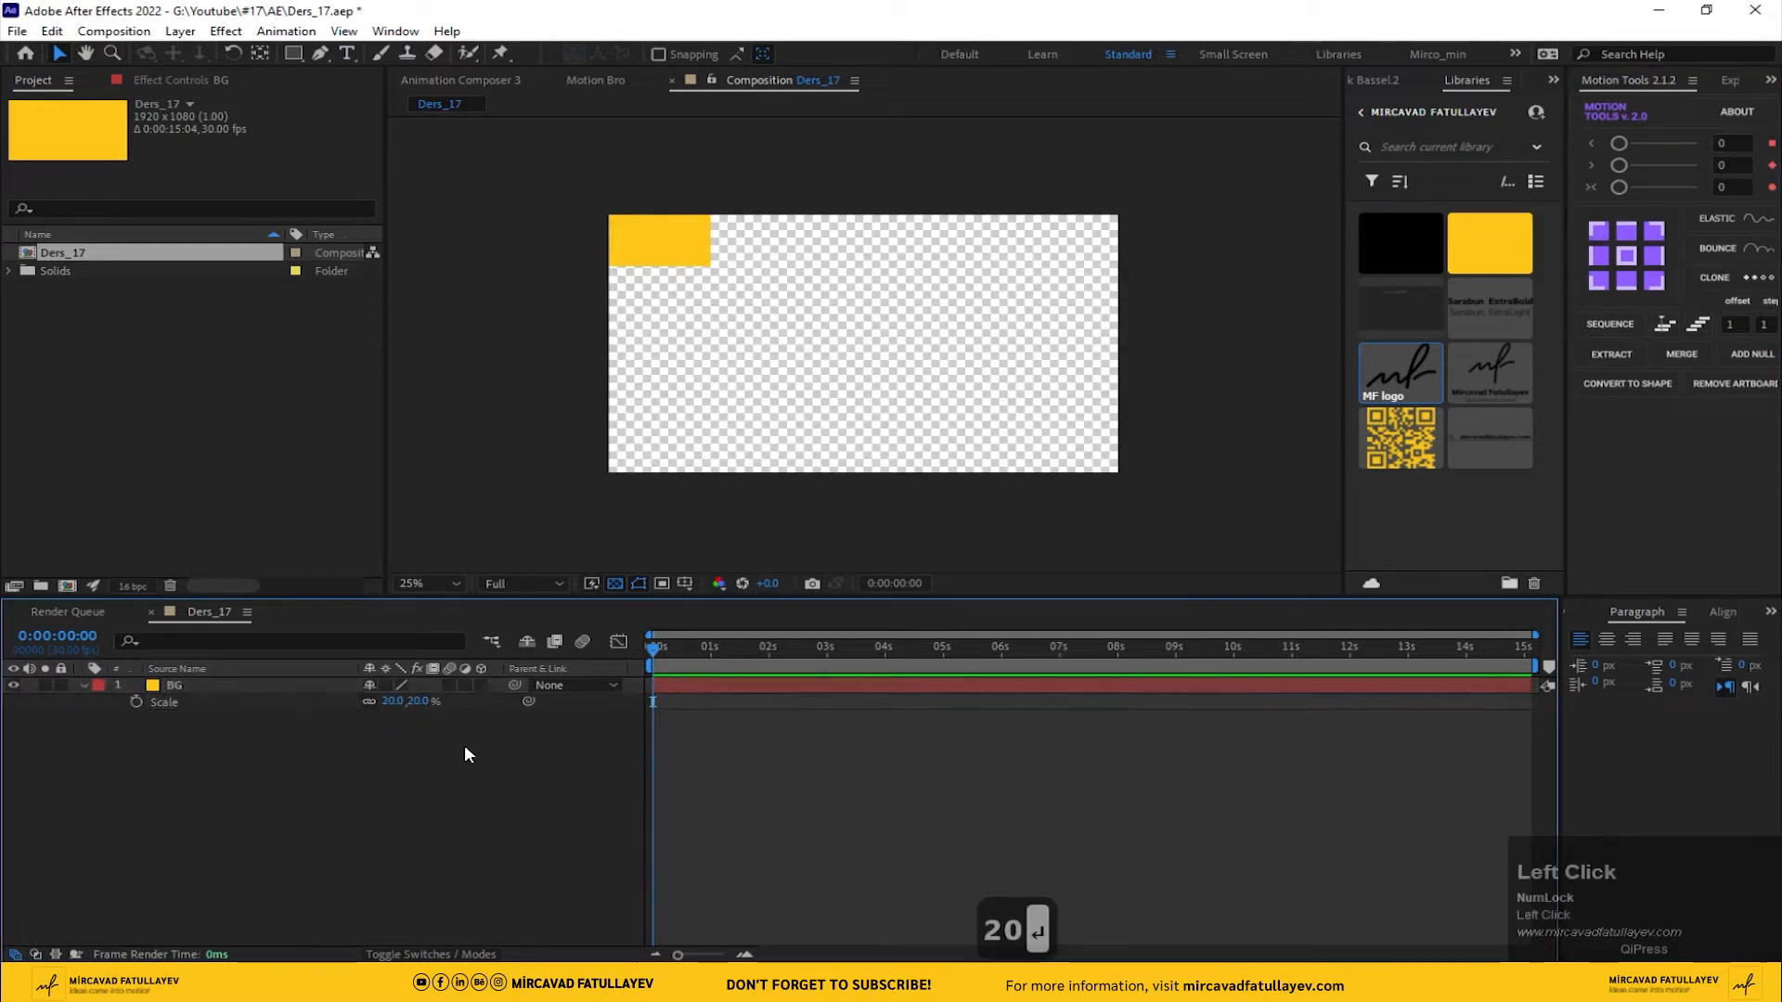
- Pre-compose the scaled BG layer as "Motion", leaving all attributes in Ders_17
scroll(597, 246, up, 2)
middle_click(596, 247)
click(677, 262)
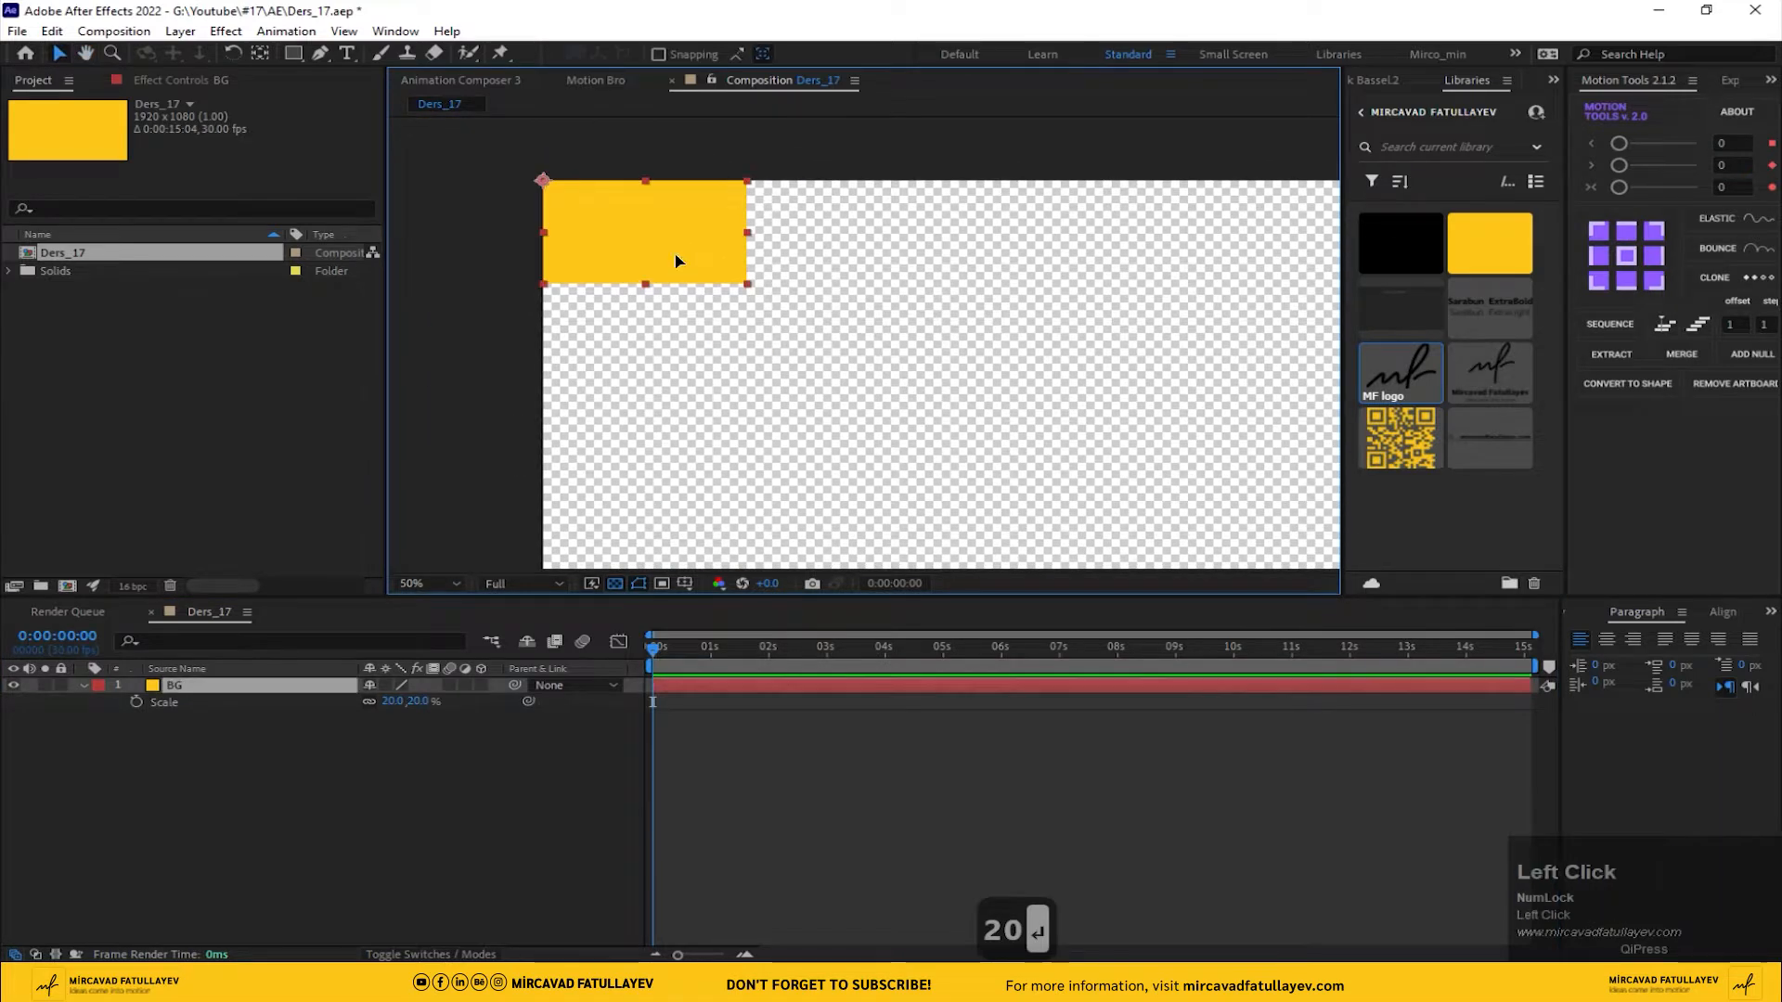
right_click(675, 261)
click(754, 709)
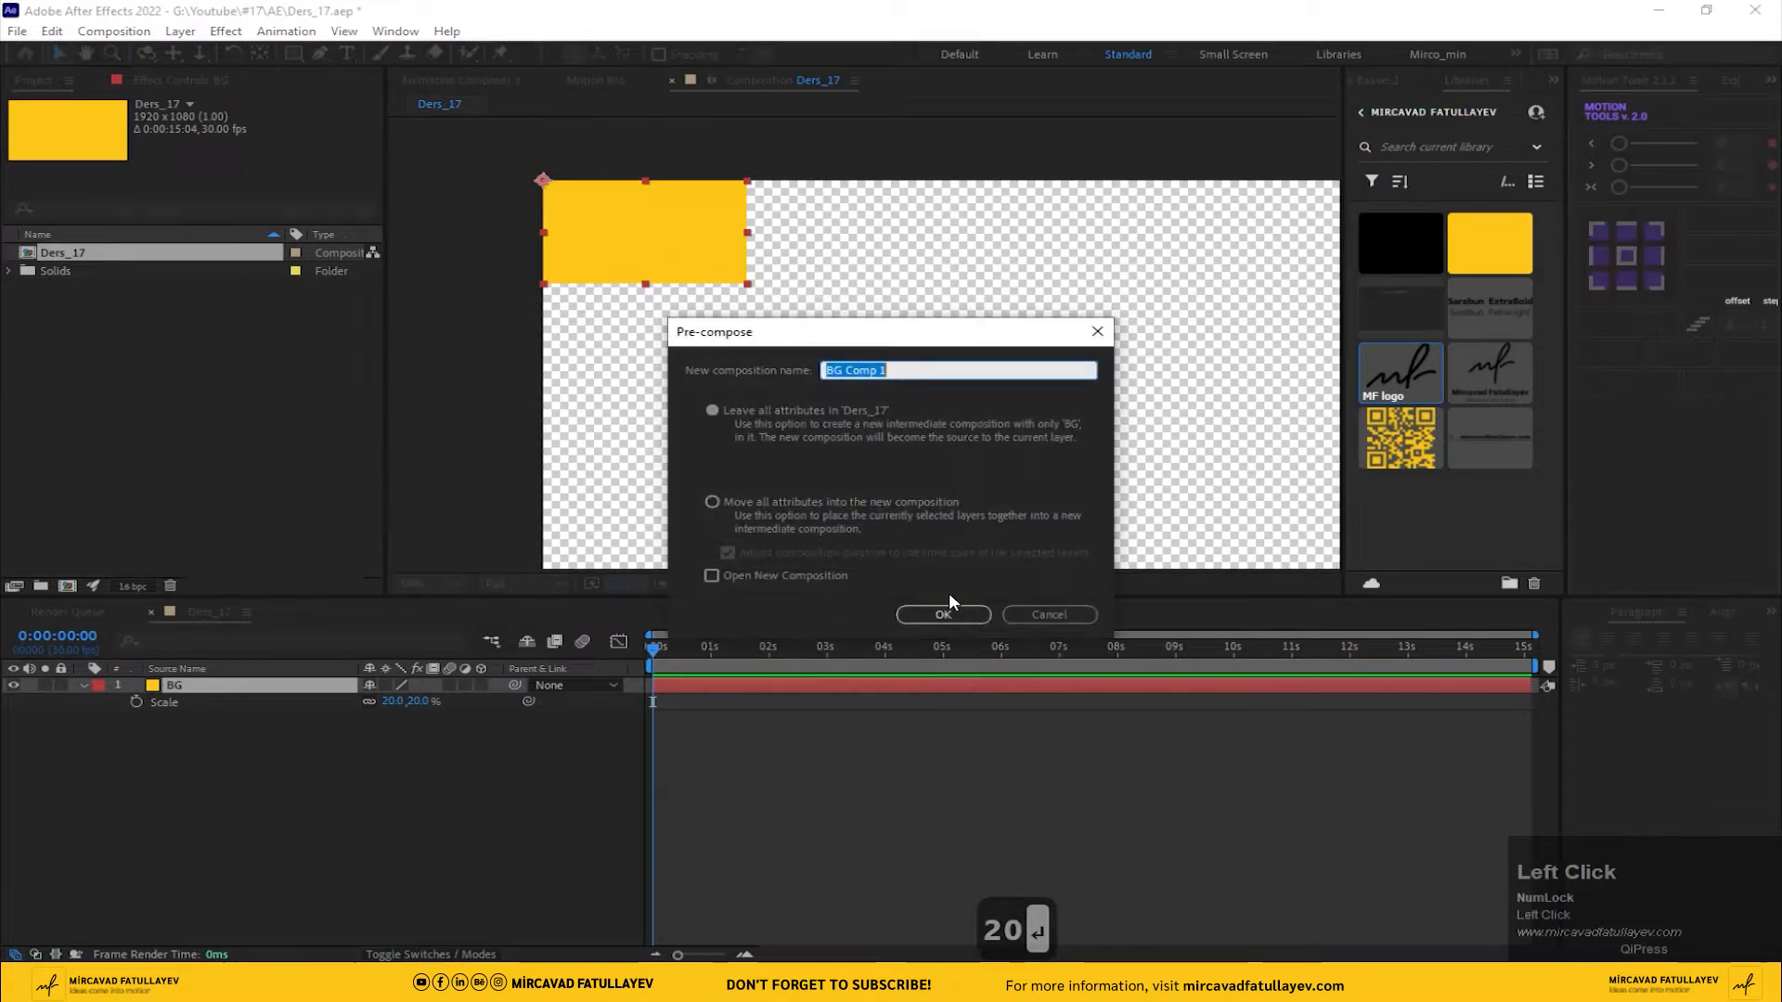
text(Motion)
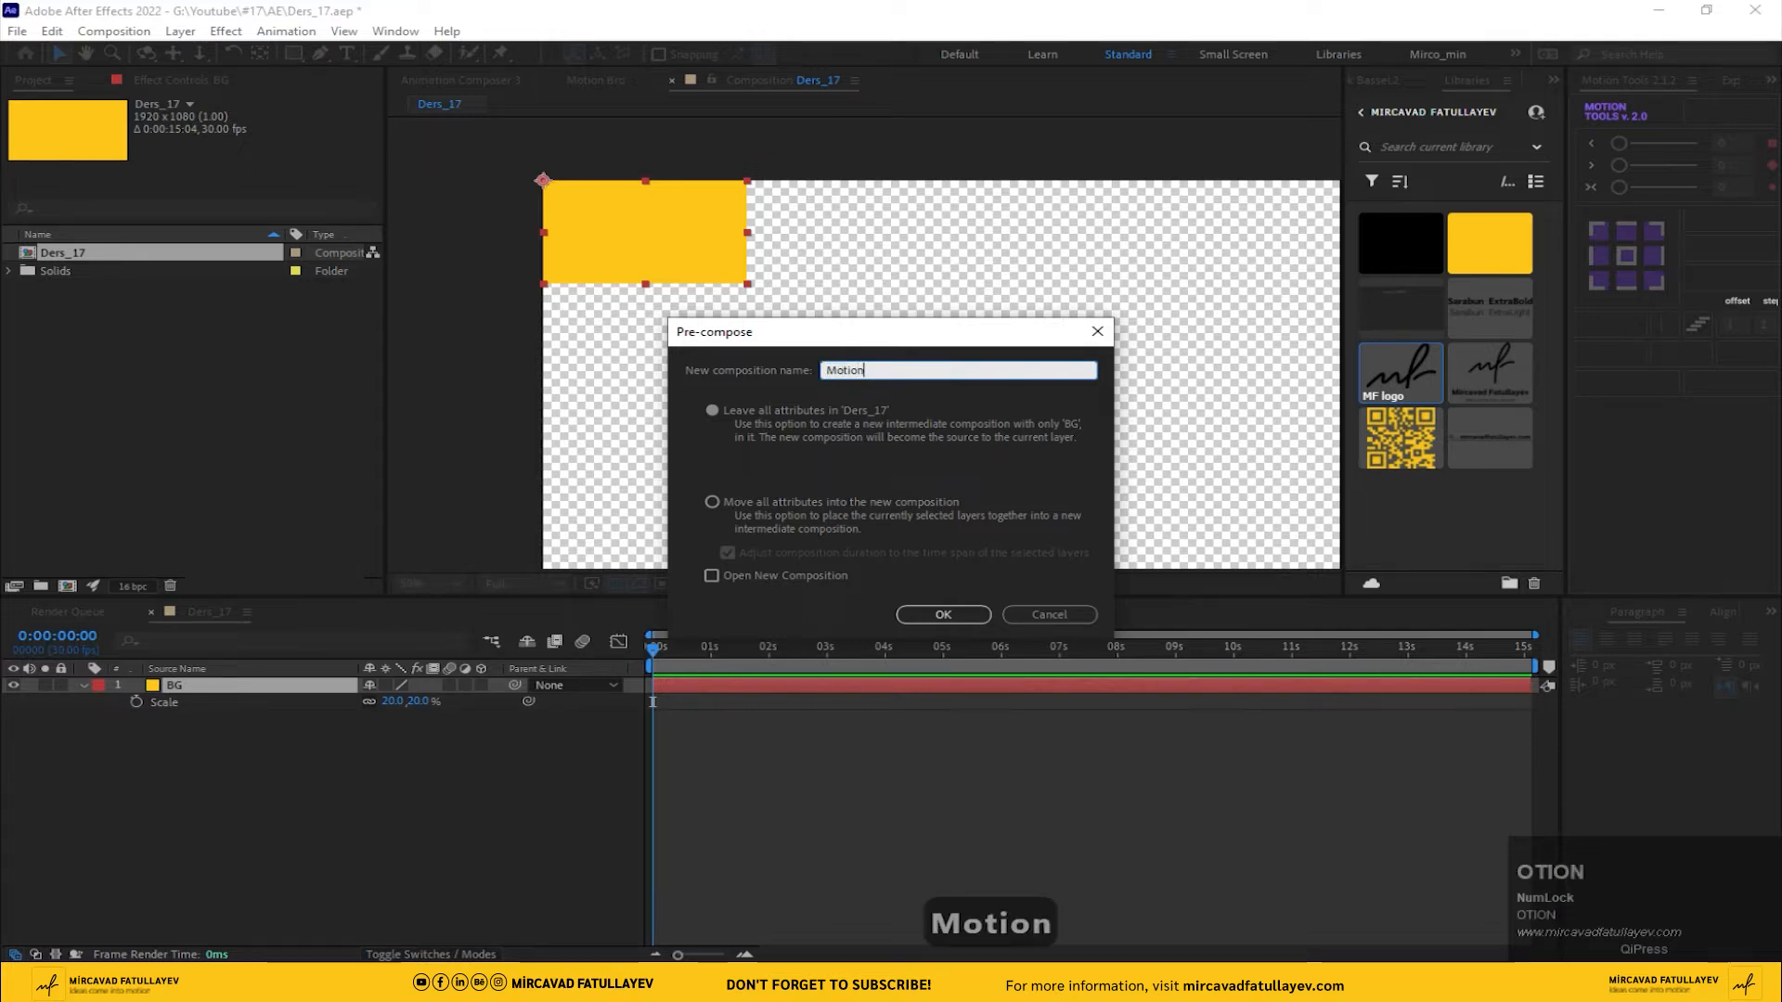
key(Return)
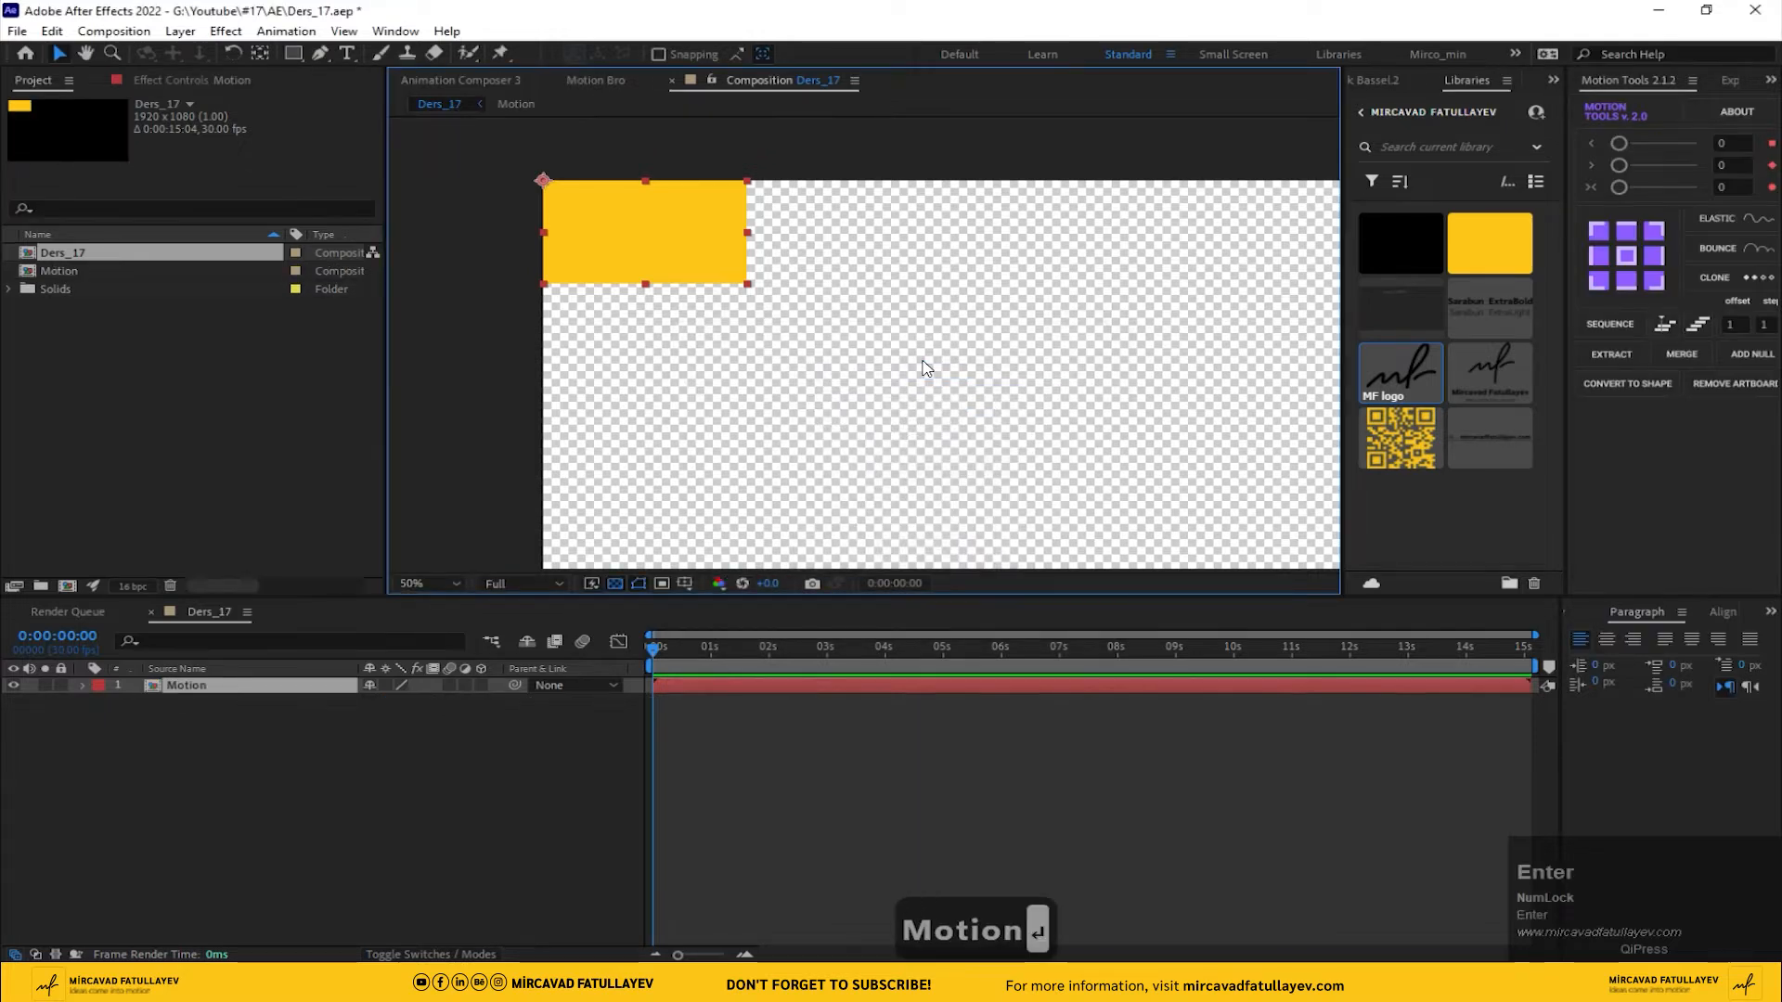
- Open the Motion composition and add a text layer reading "Ideas come into motion"
double_click(169, 682)
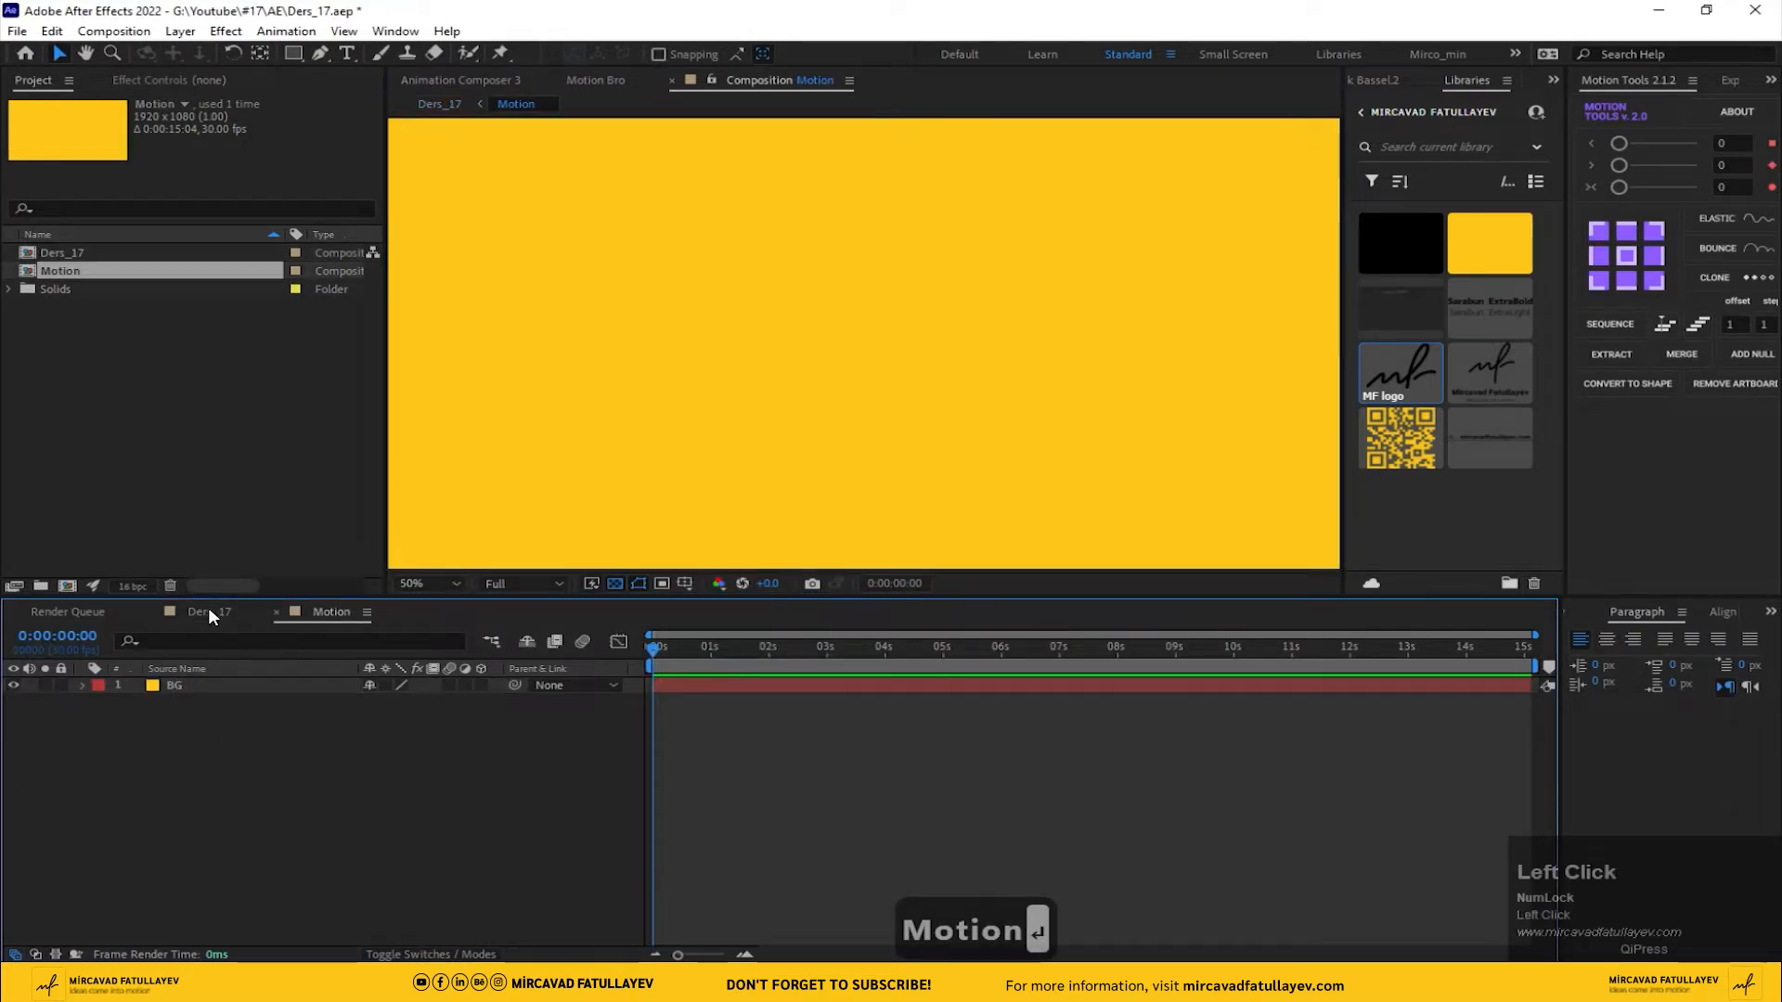
scroll(664, 358, down, 2)
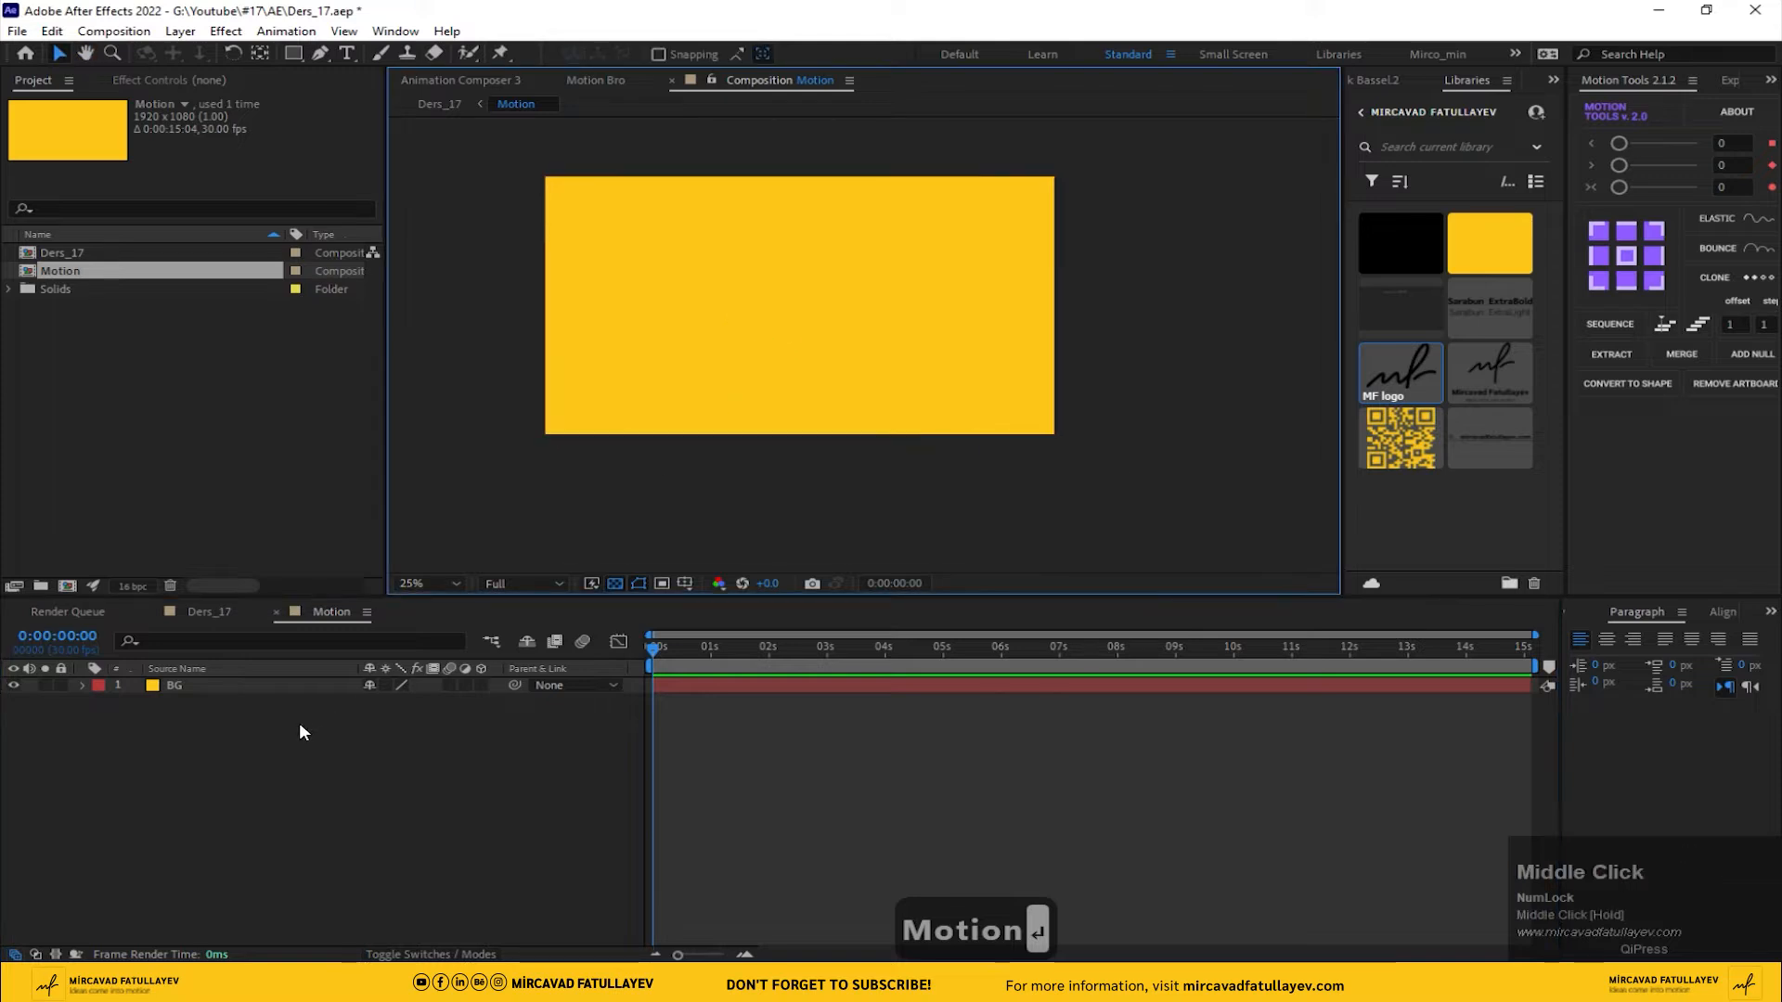
click(347, 54)
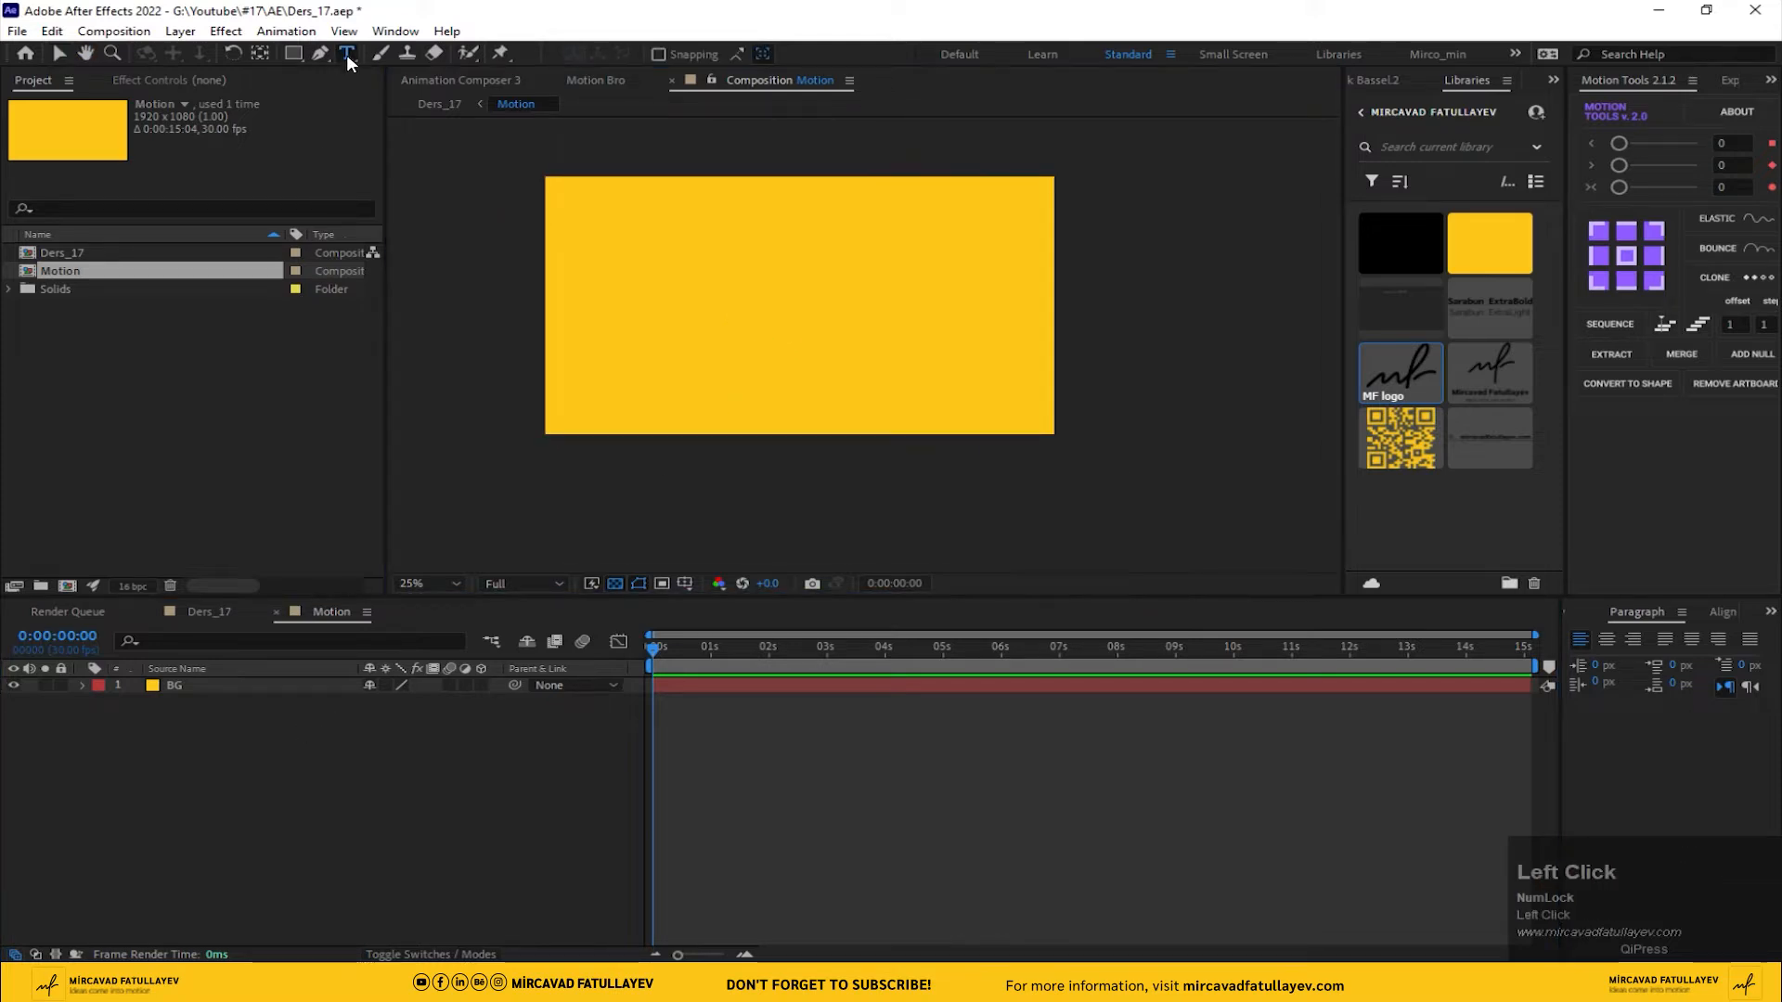
click(673, 290)
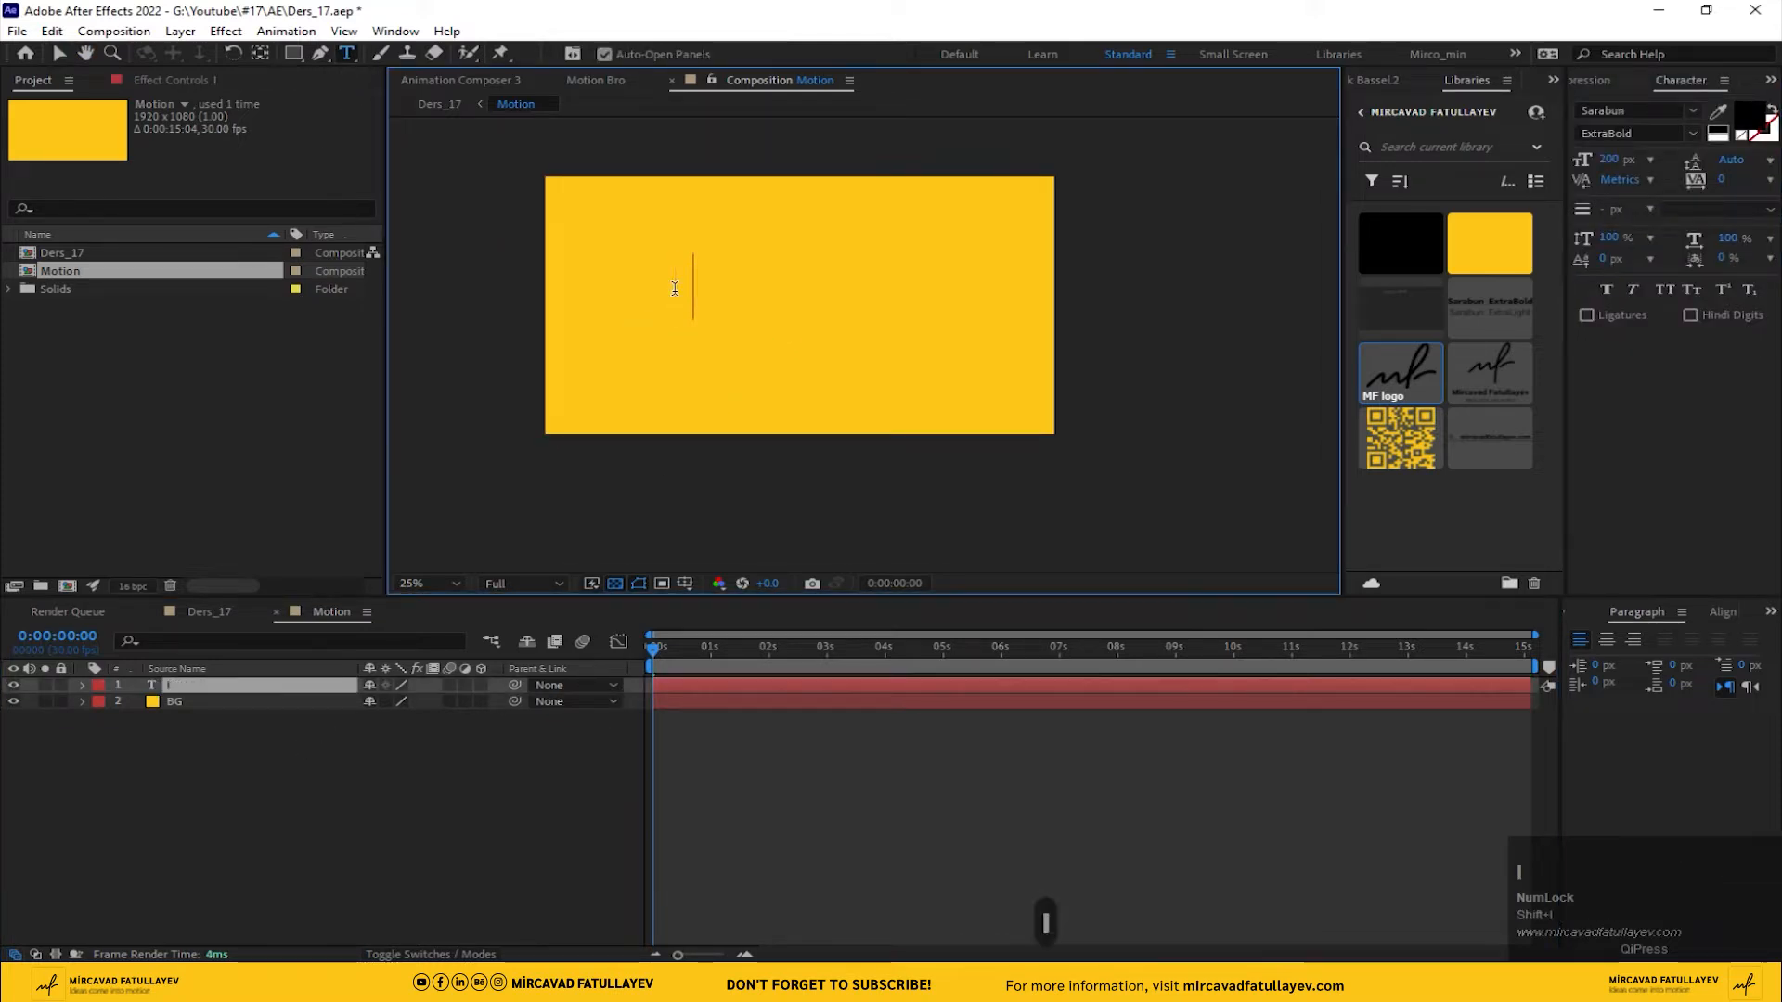
text(Ideas)
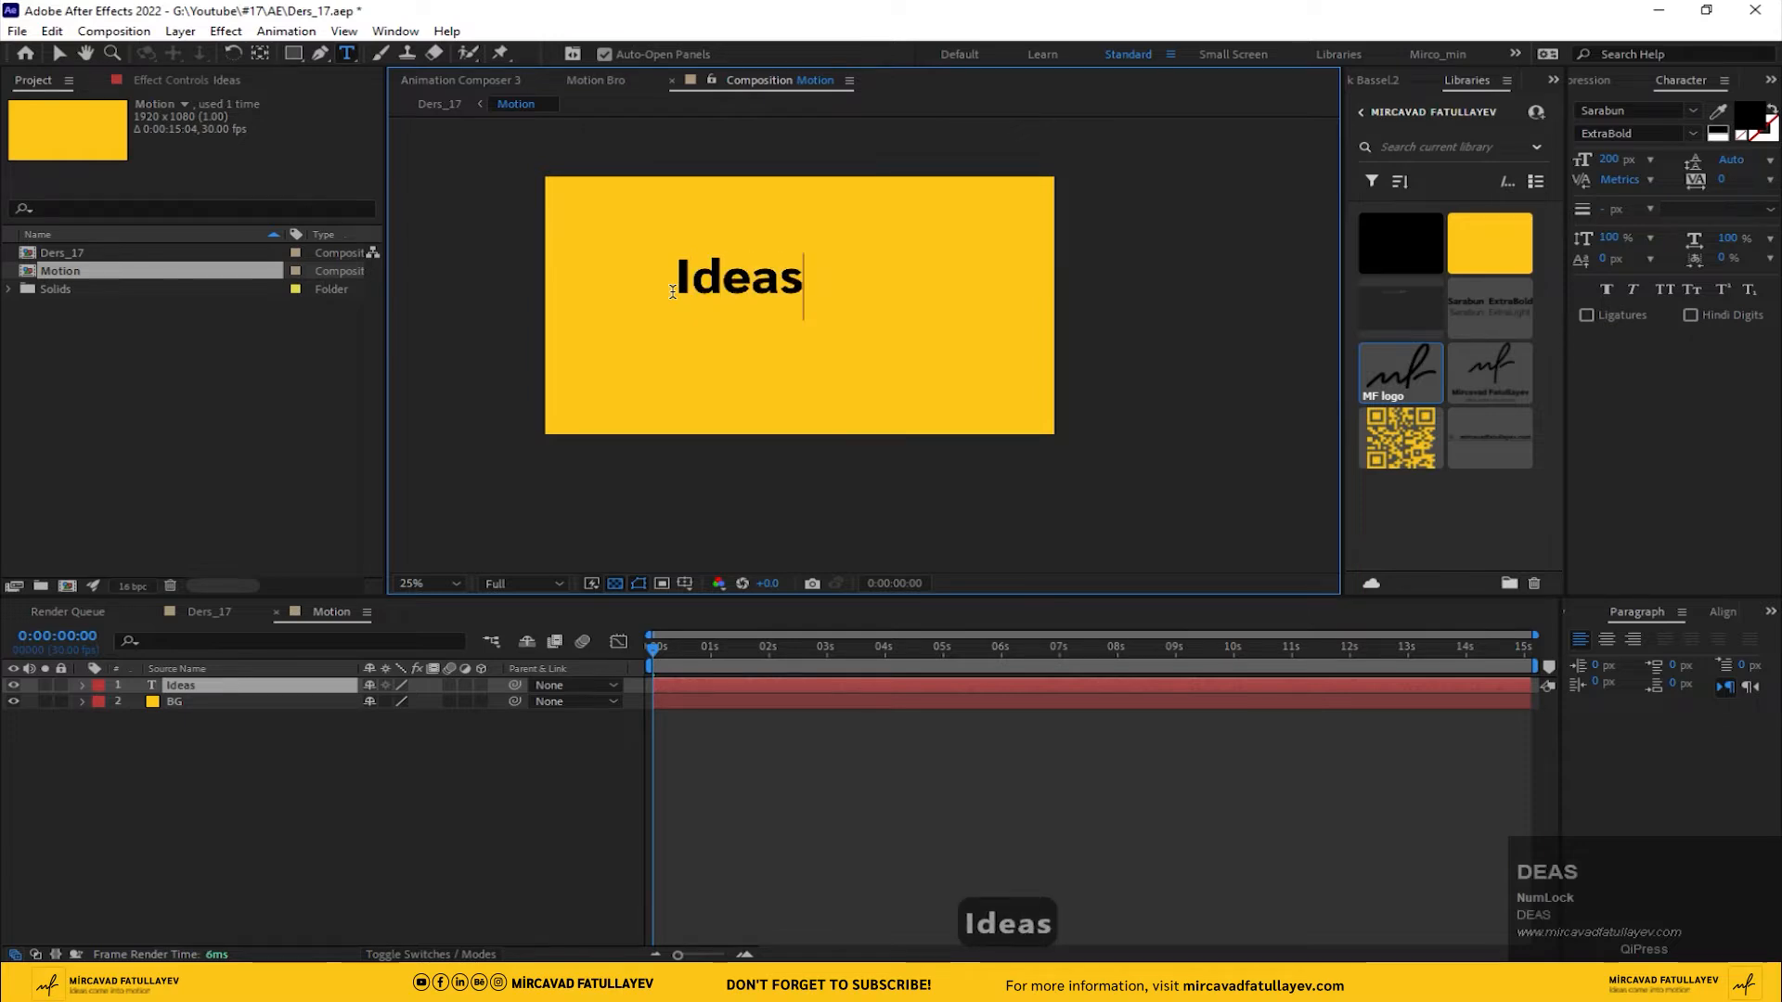
text( come )
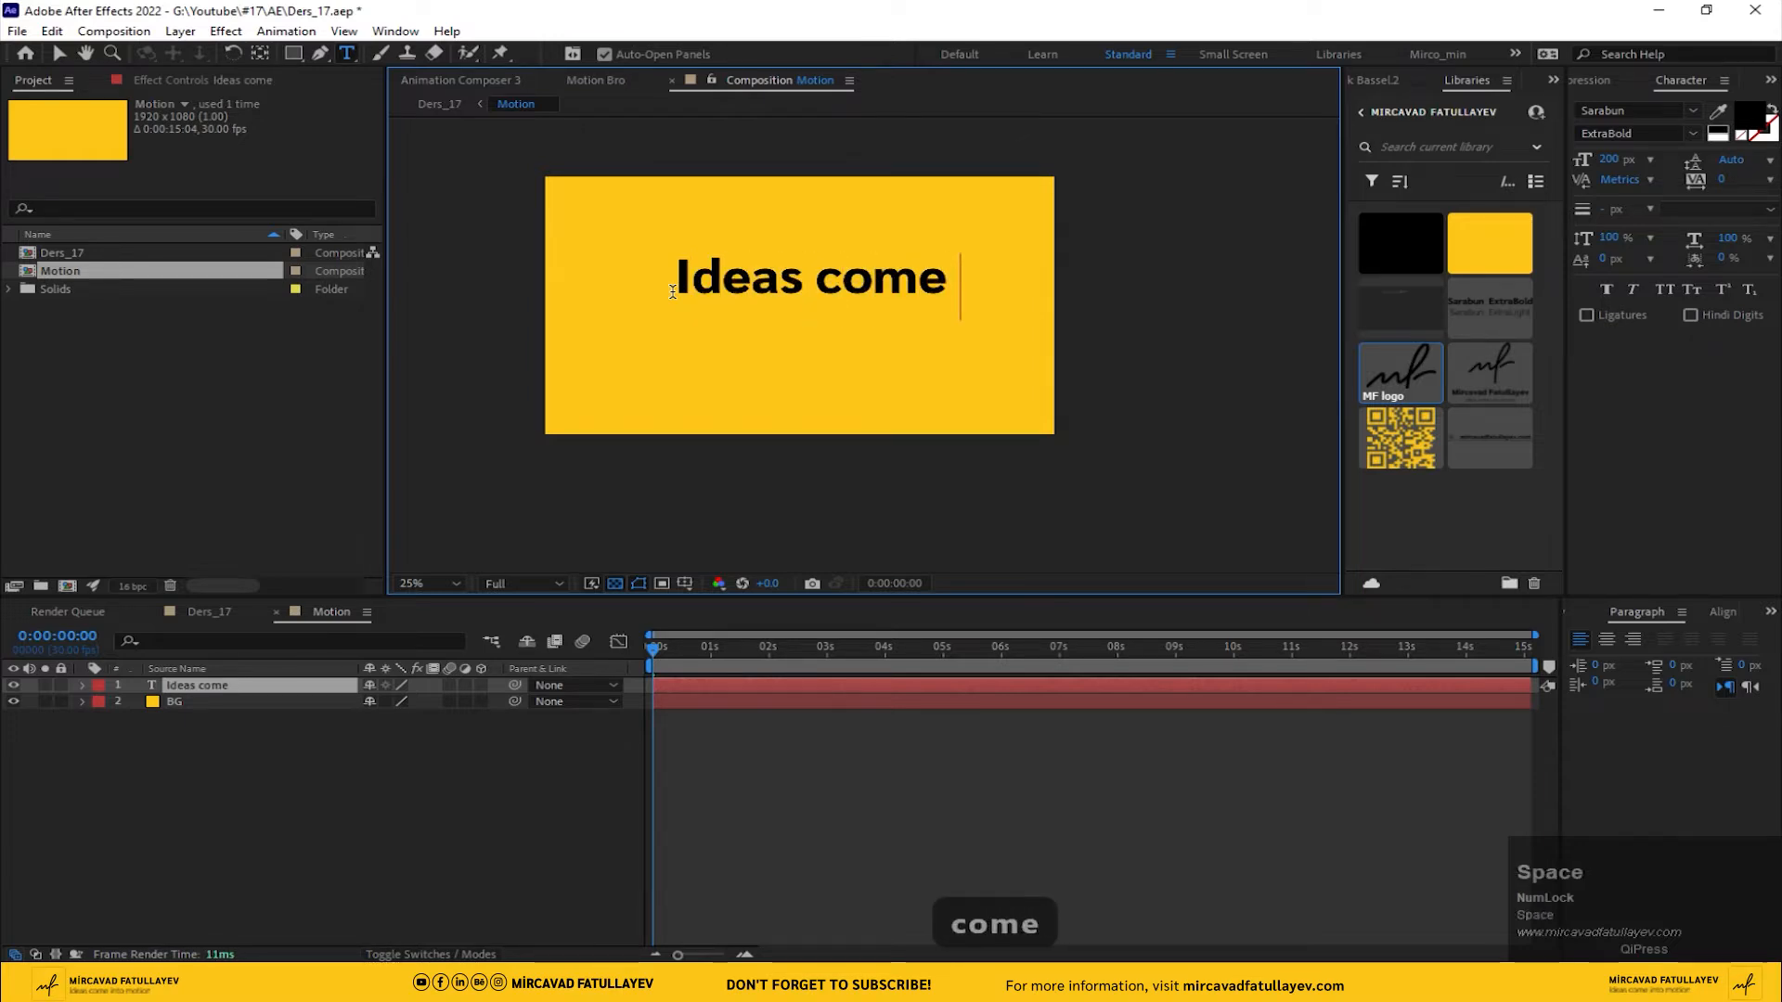
text(into)
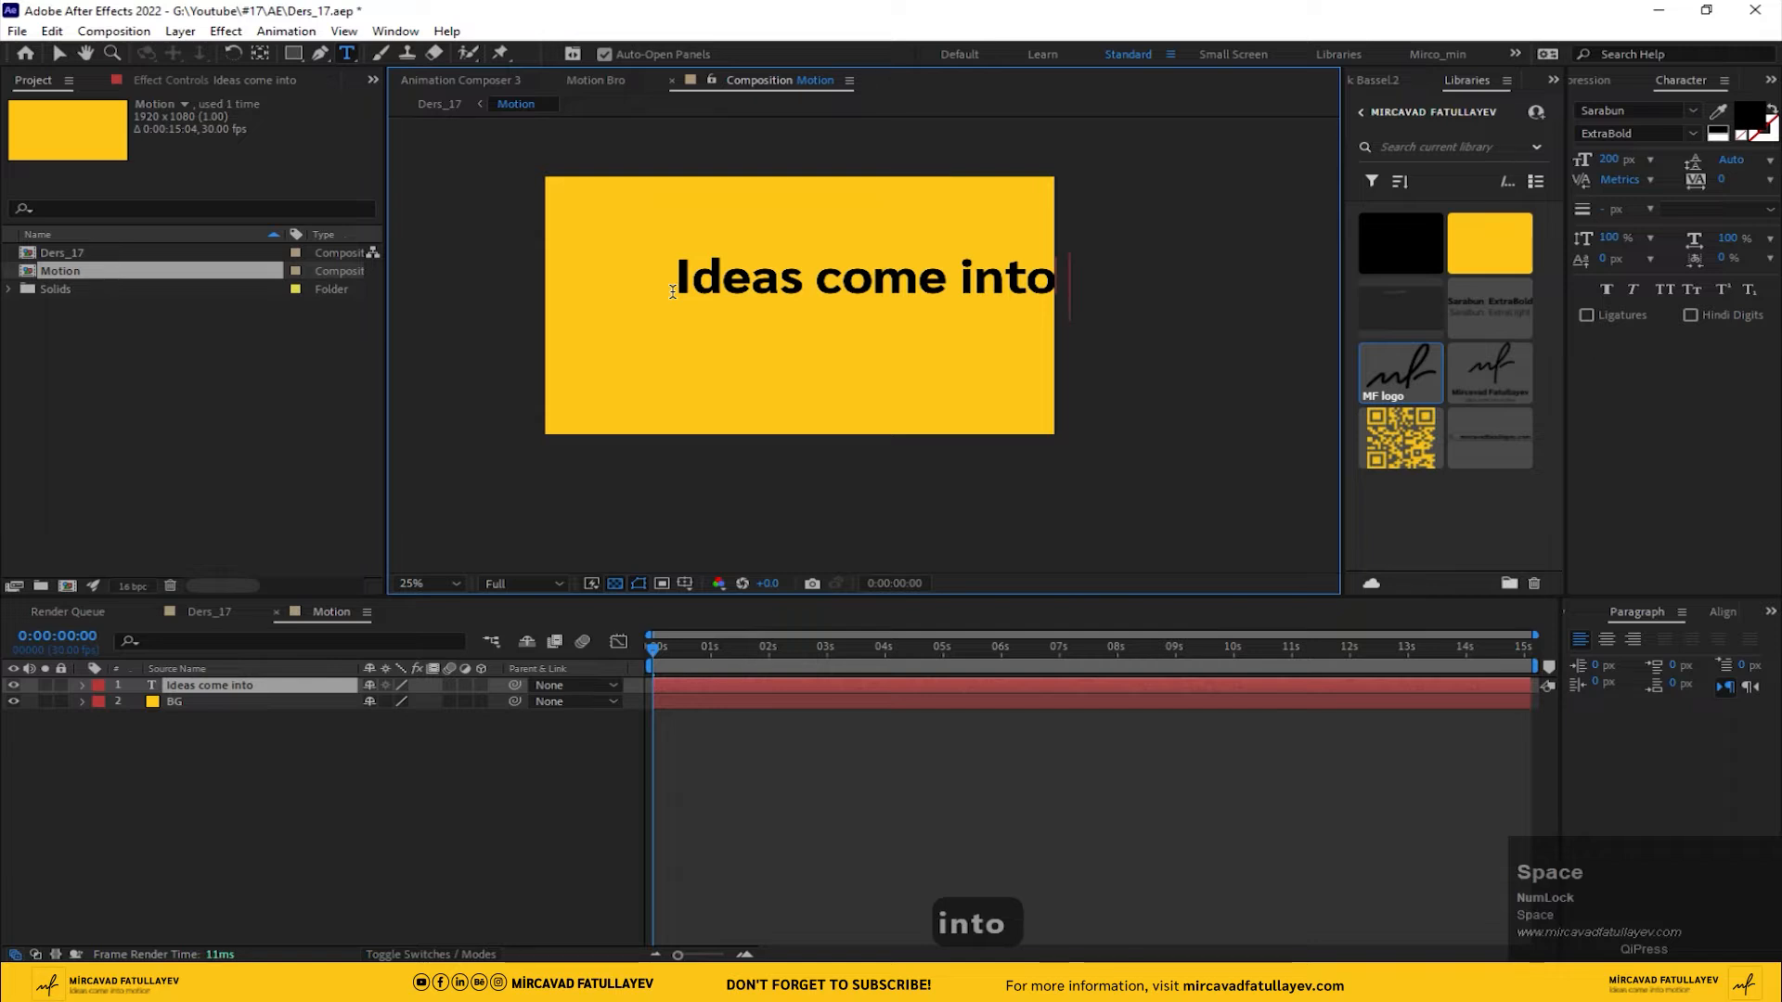
text( motion)
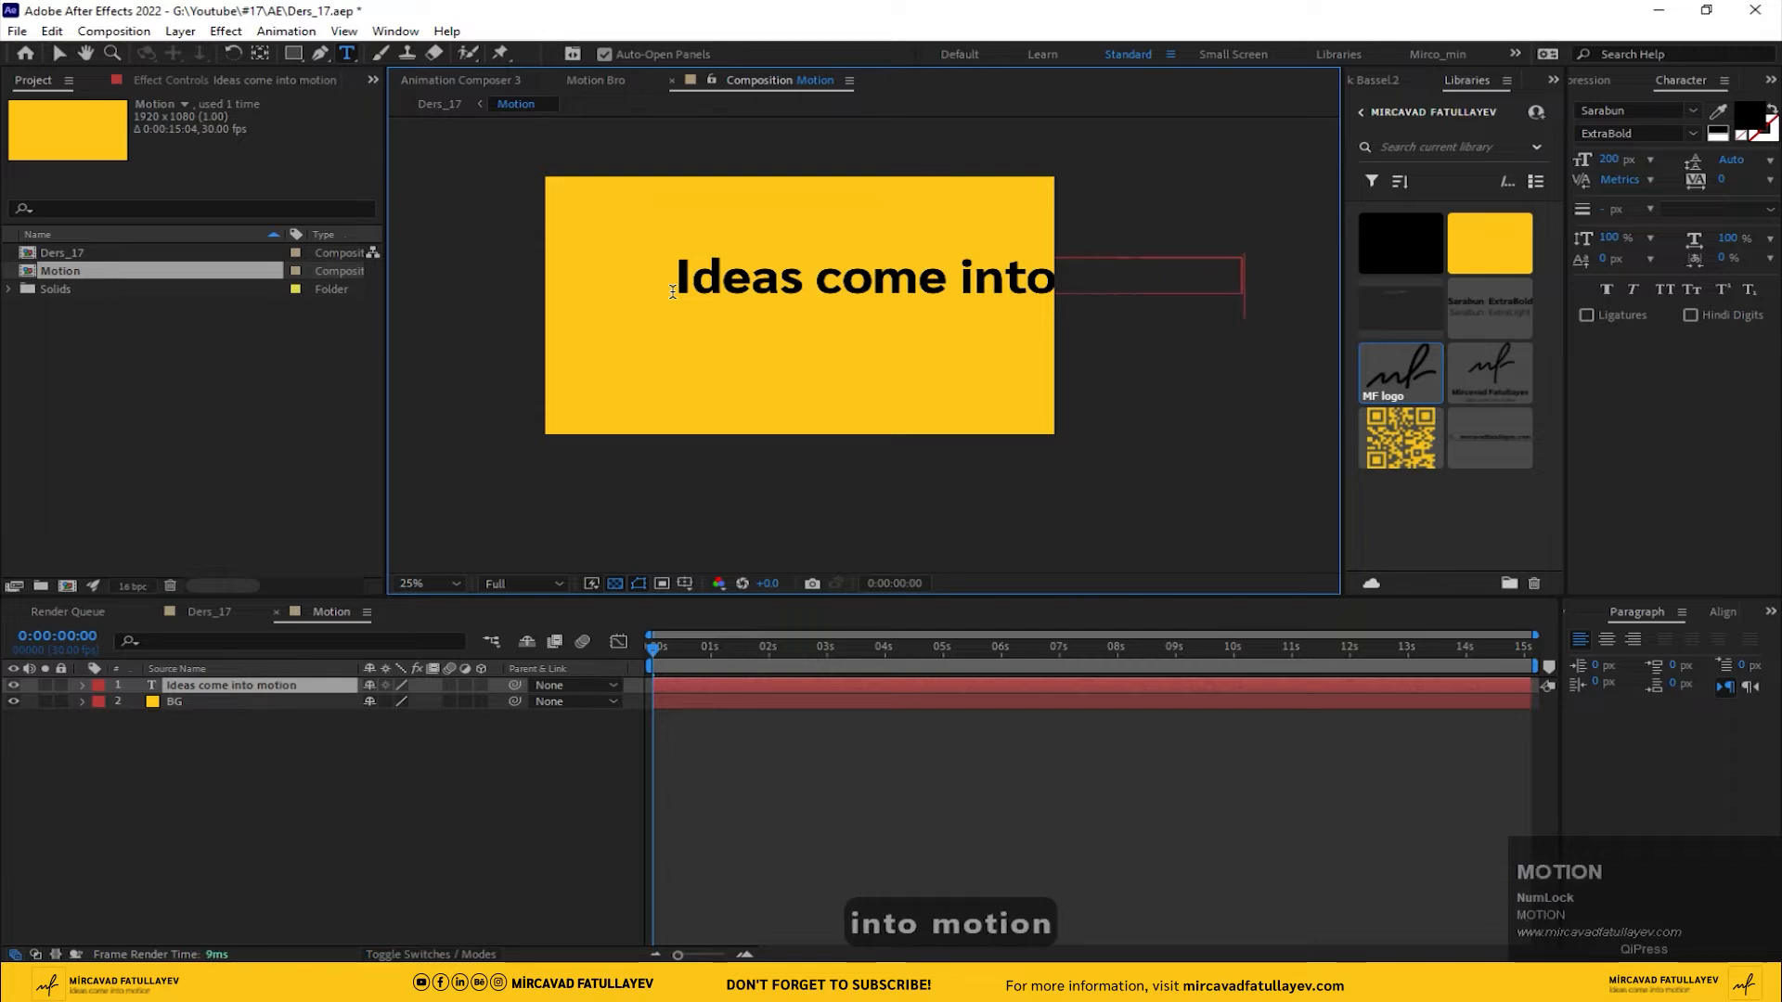
- Break the text into two lines after "Ideas come"
click(950, 277)
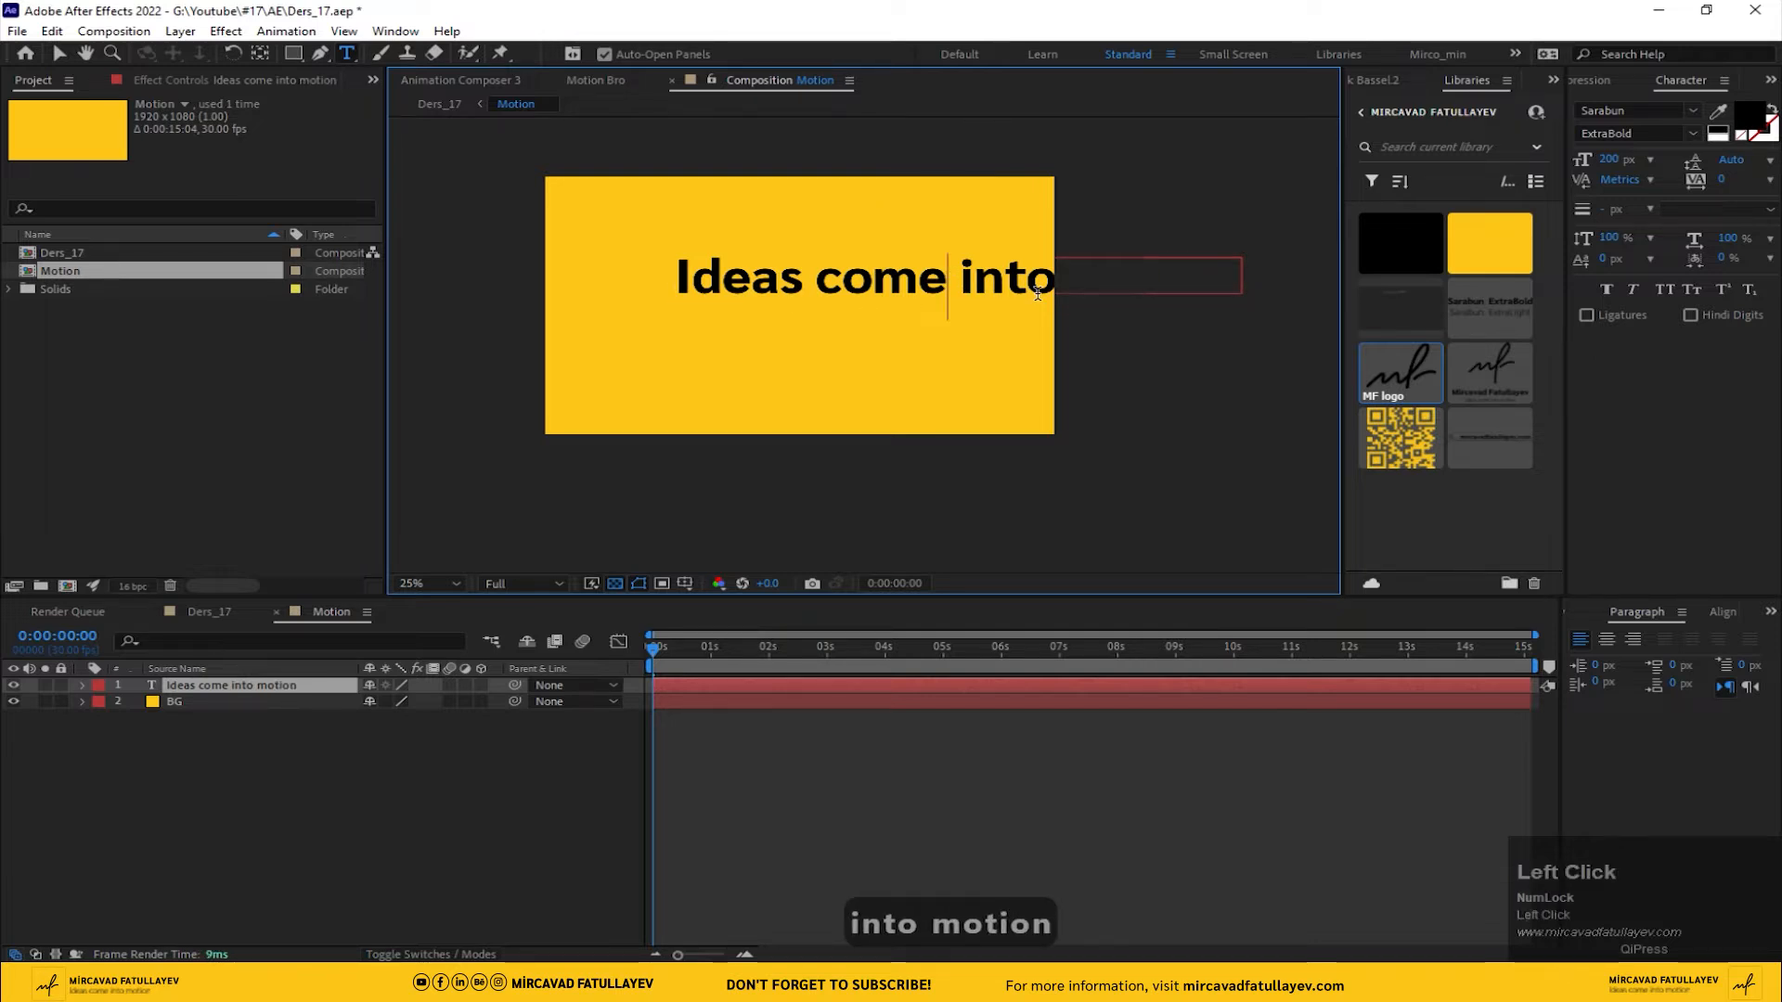
key(Delete)
key(Return)
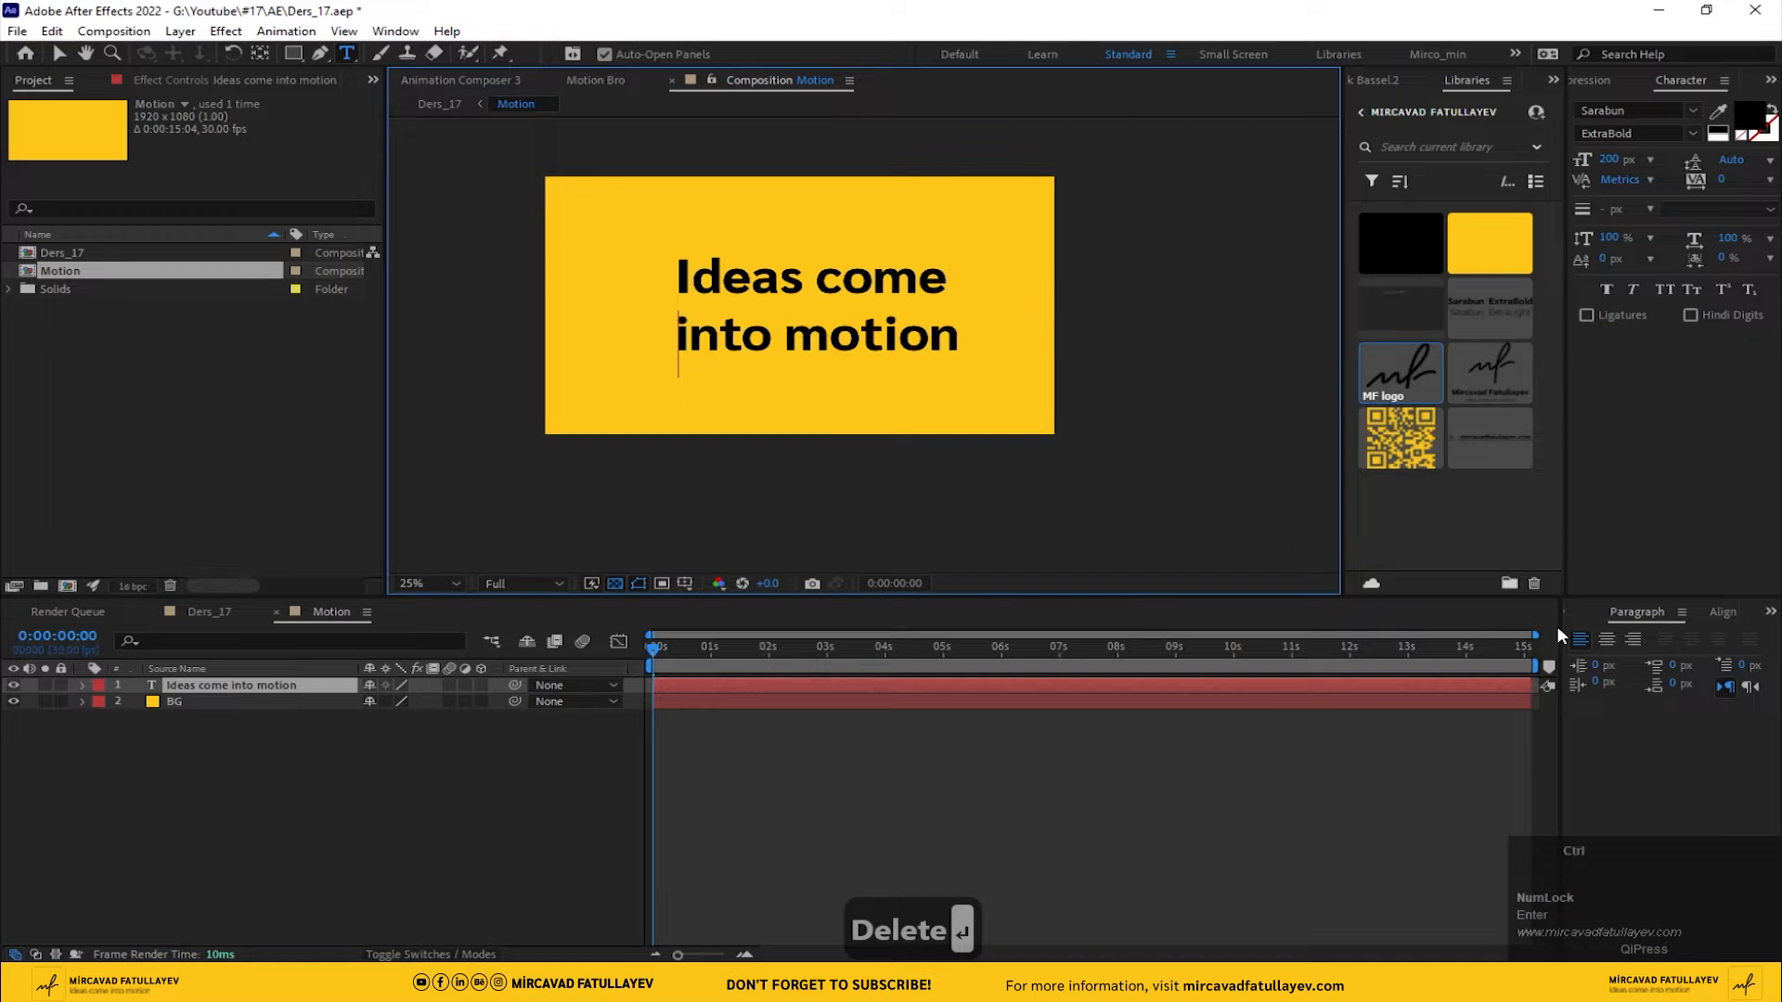
- Centre-align the text's paragraph and centre the layer horizontally and vertically in the composition
key(ctrl+a)
click(1607, 639)
click(1722, 611)
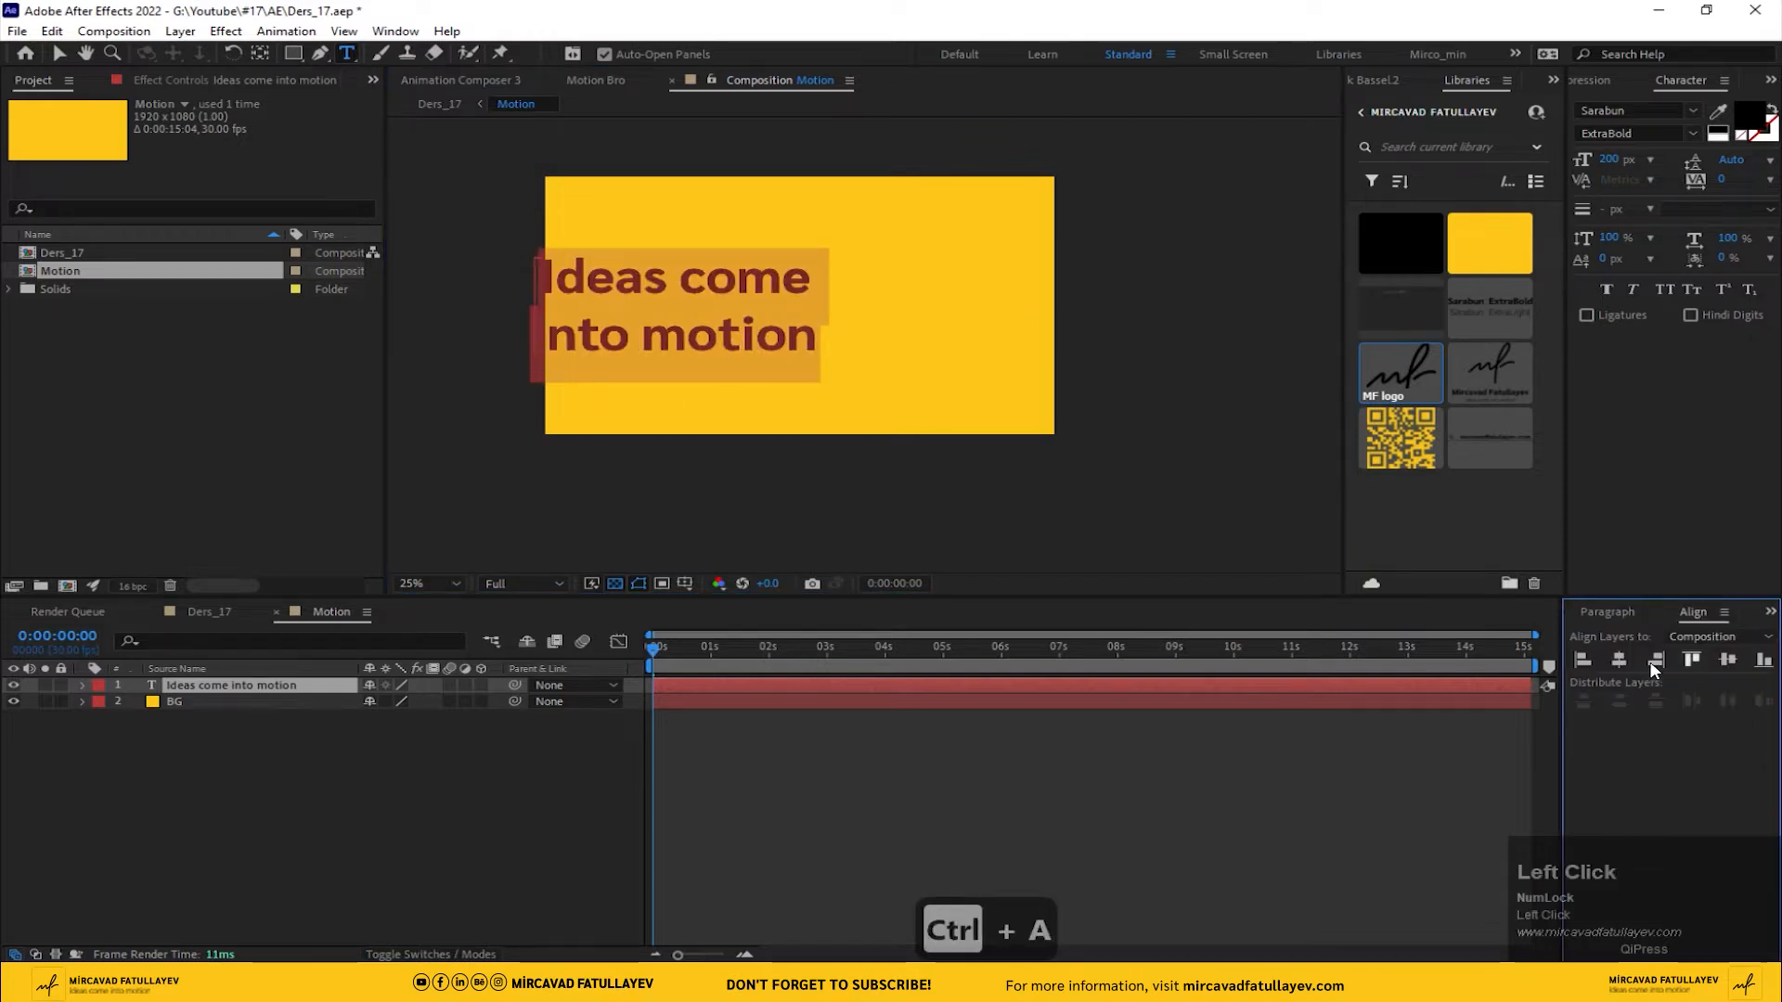
click(1620, 662)
click(1733, 664)
click(356, 742)
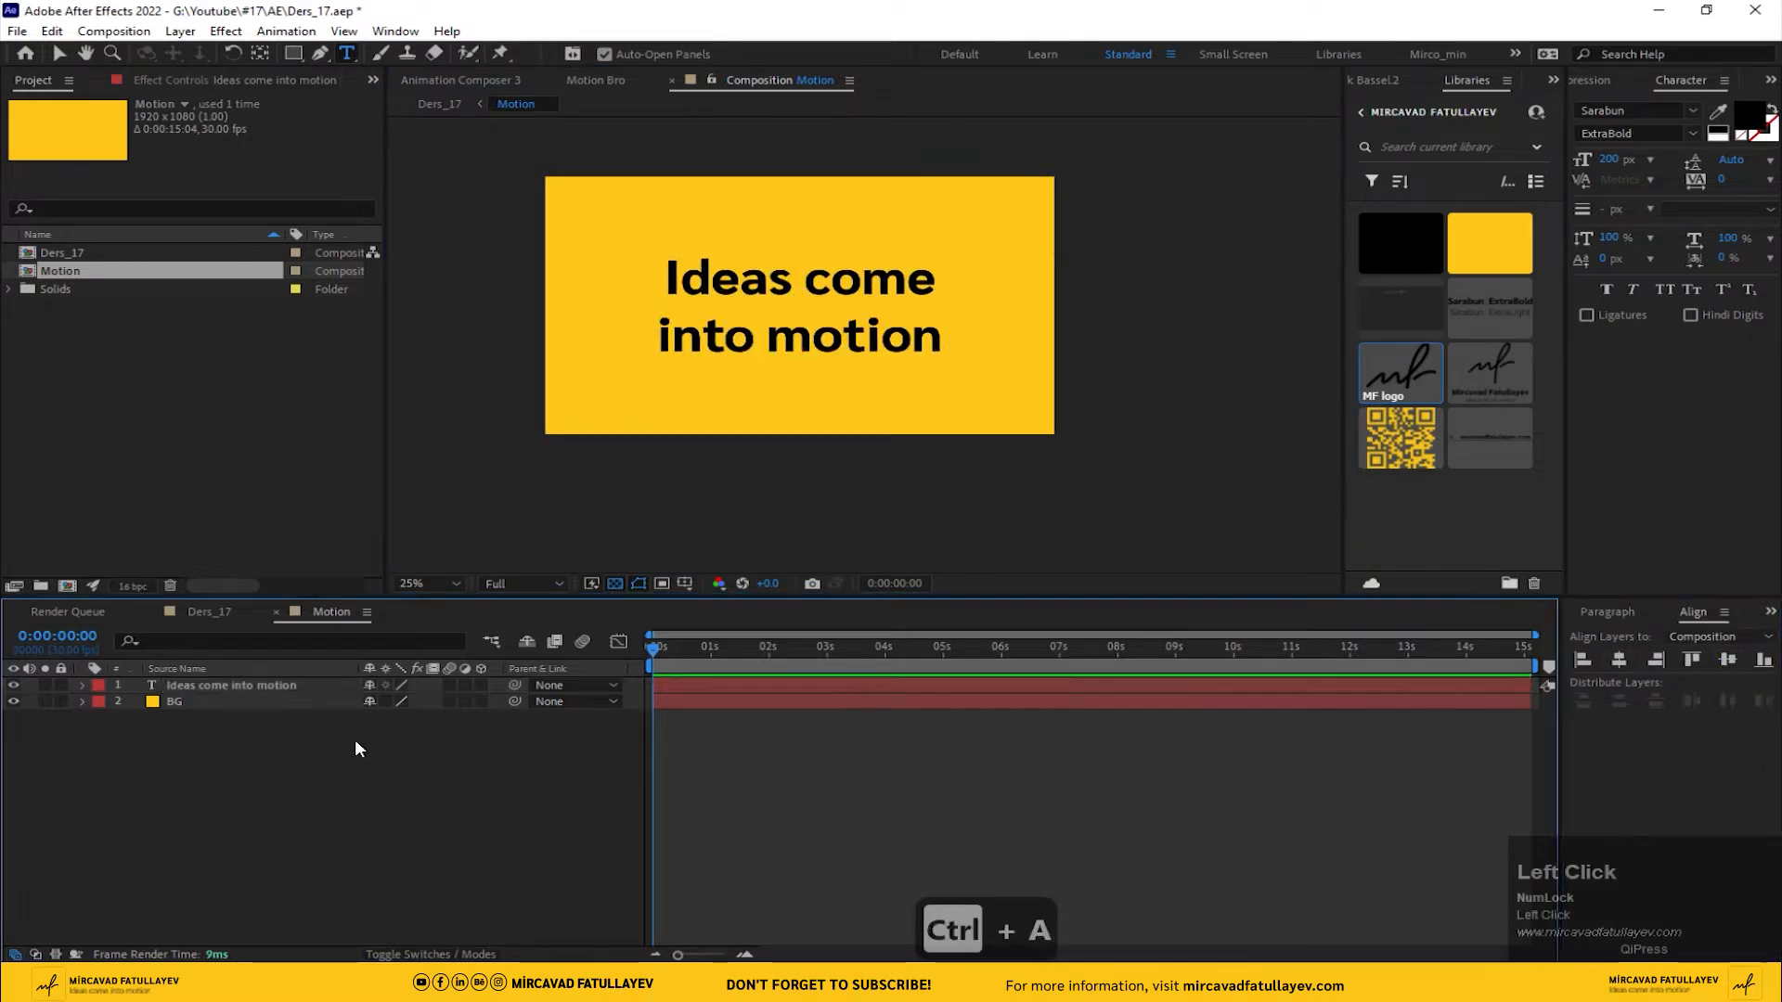
- Keyframe the text's Position at centre at 1 second, and move it off the left edge of the frame at 0 seconds
click(183, 686)
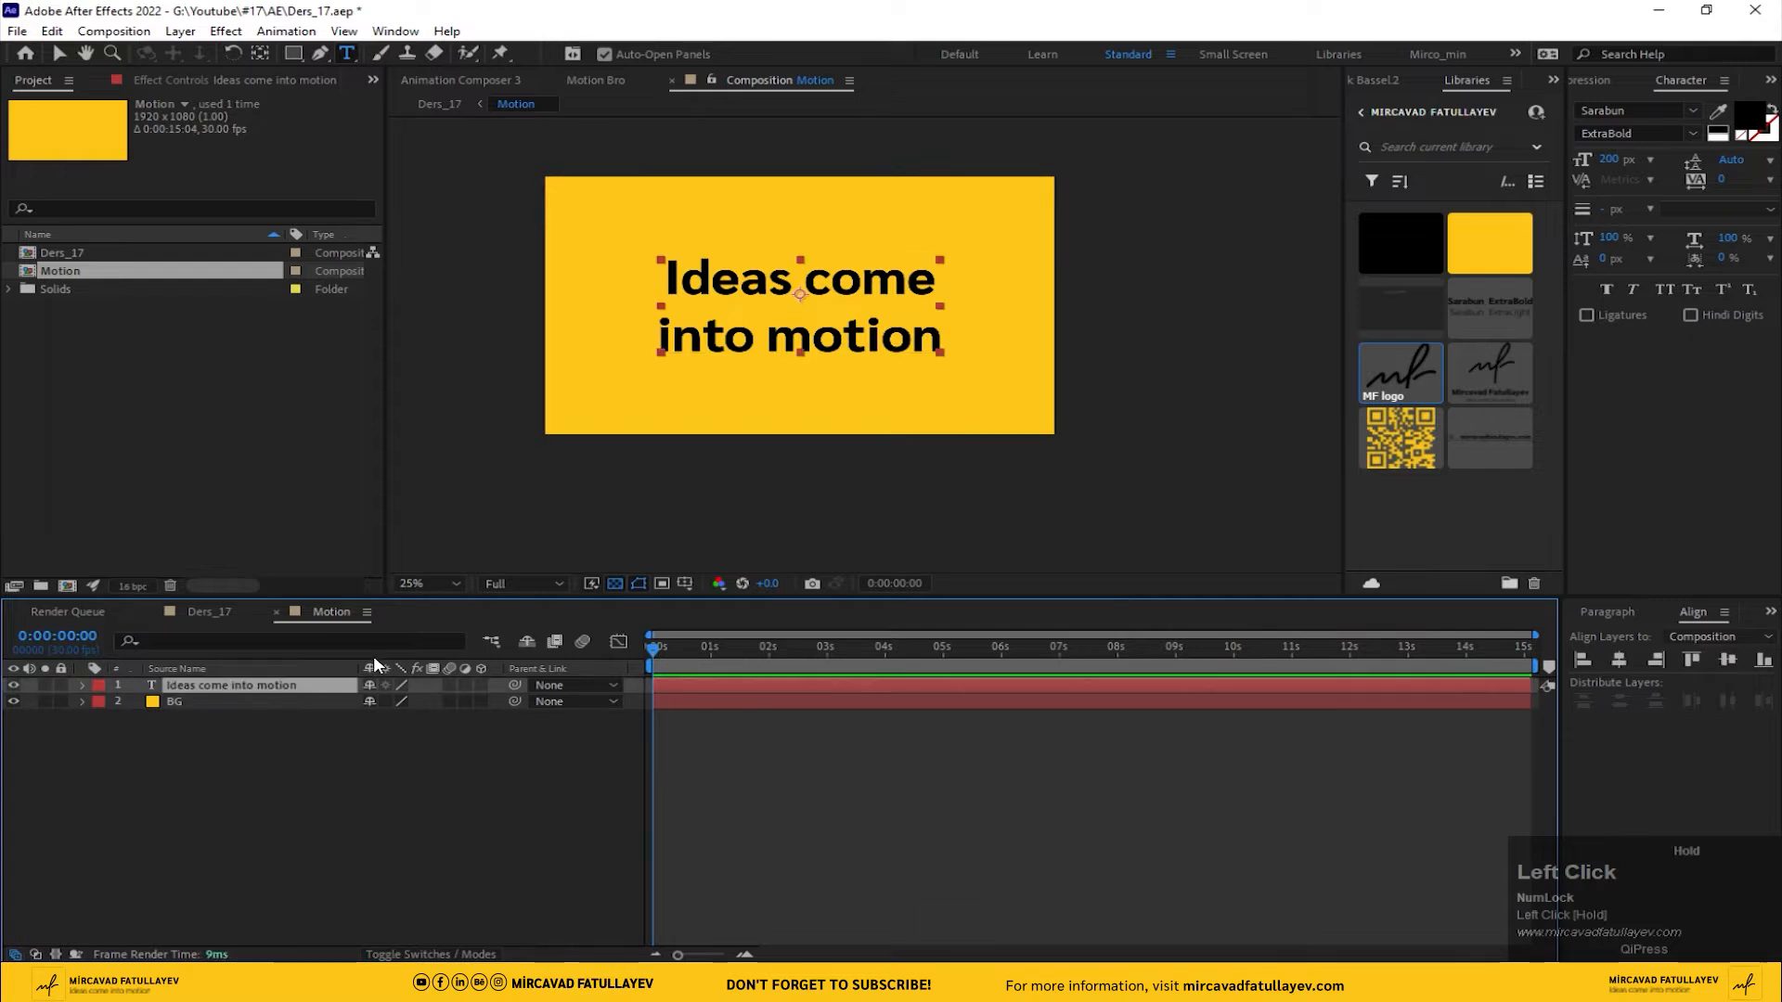
key(p)
click(711, 657)
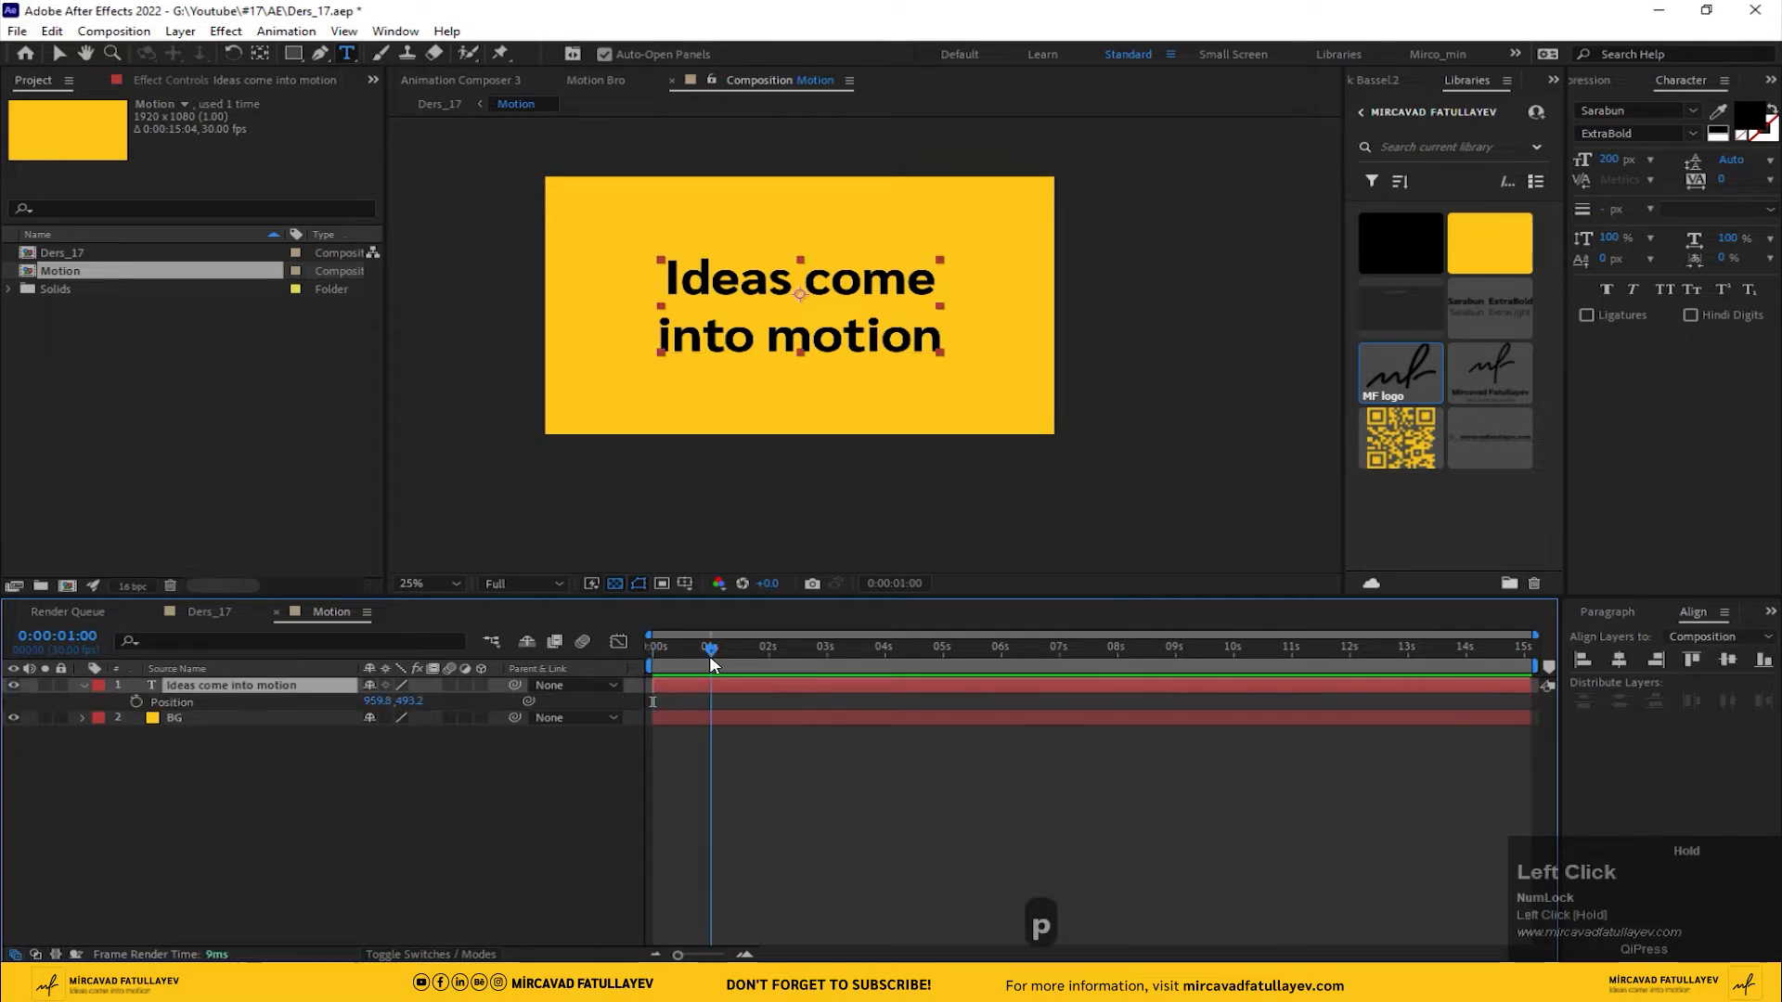
click(136, 702)
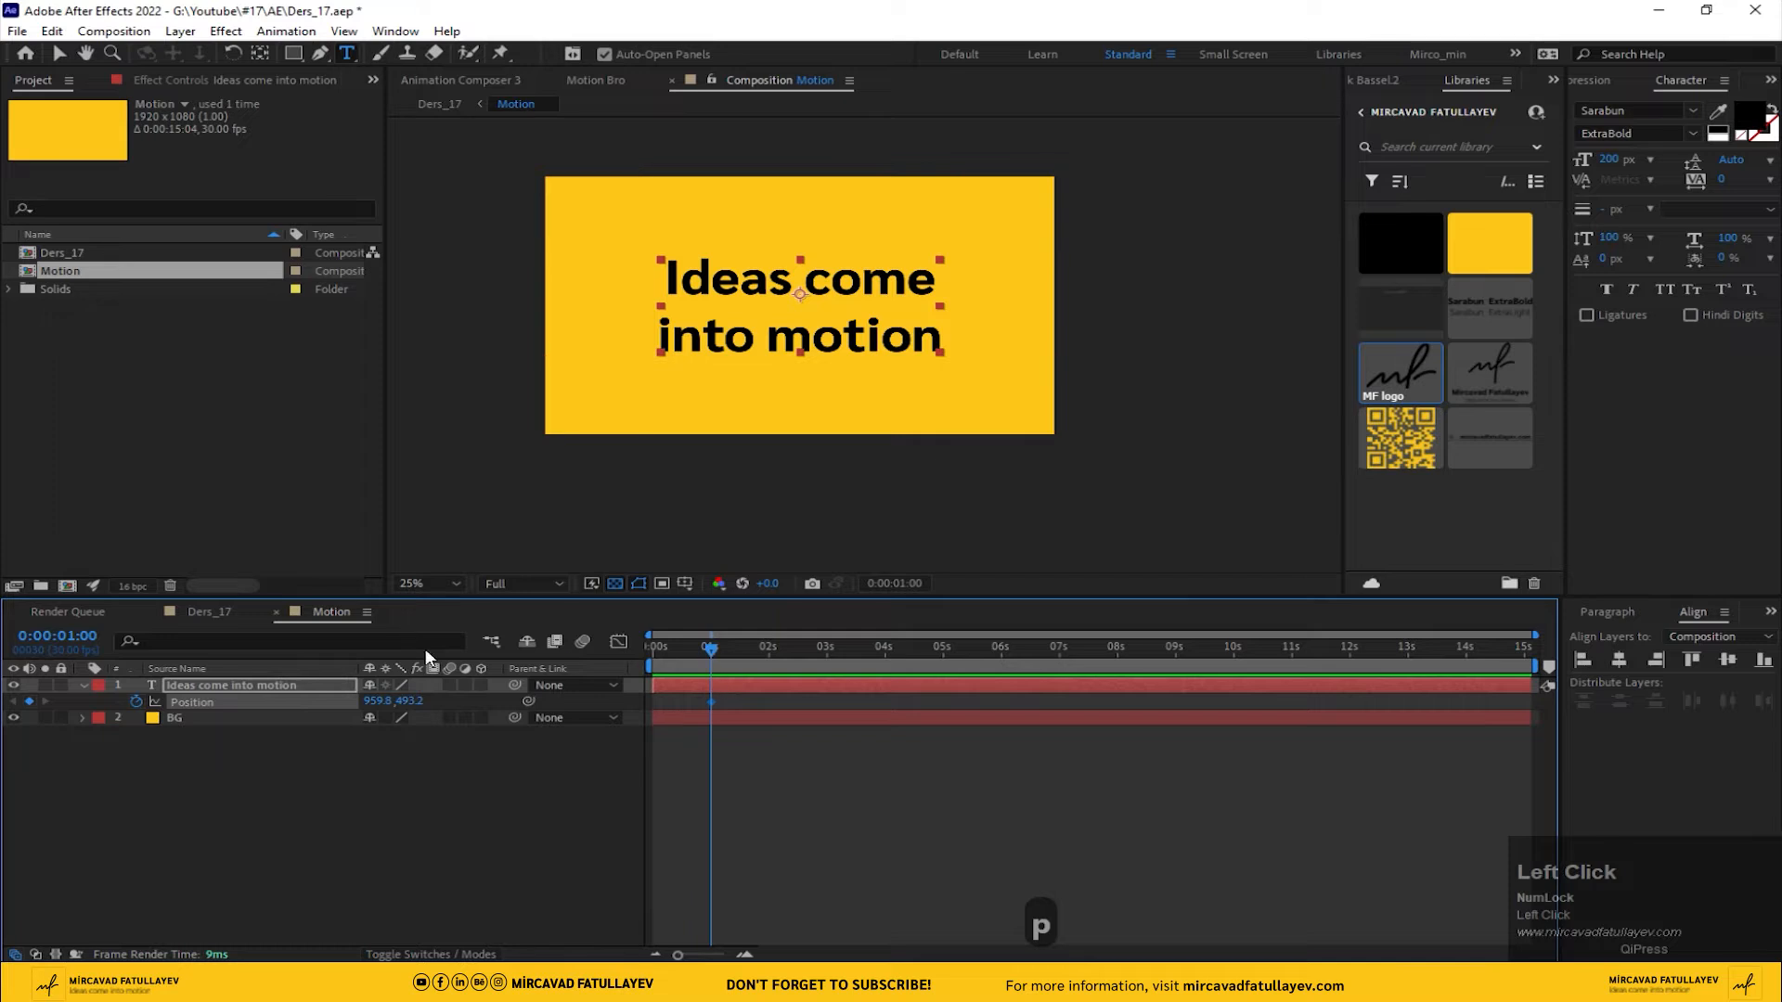
click(655, 648)
drag(379, 711, 217, 709)
- Add a holding Position keyframe at 2 seconds and move the text off the right edge, X about 2520, at 3 seconds
click(770, 655)
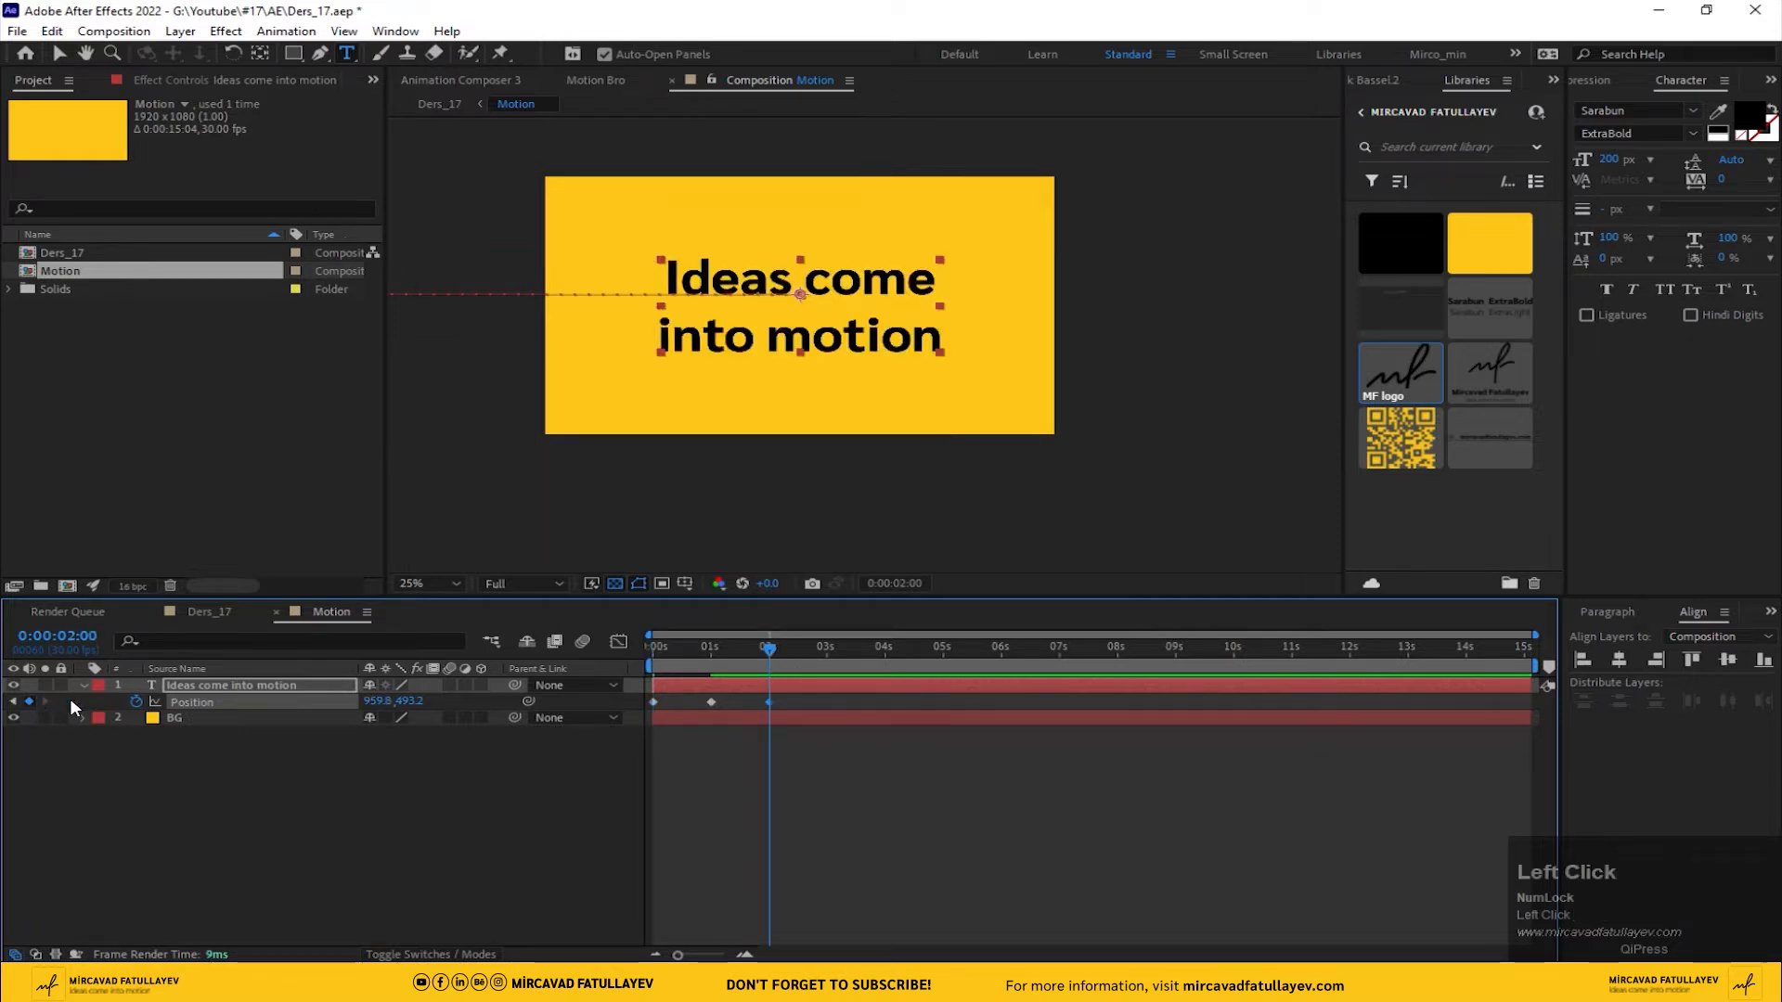
click(826, 655)
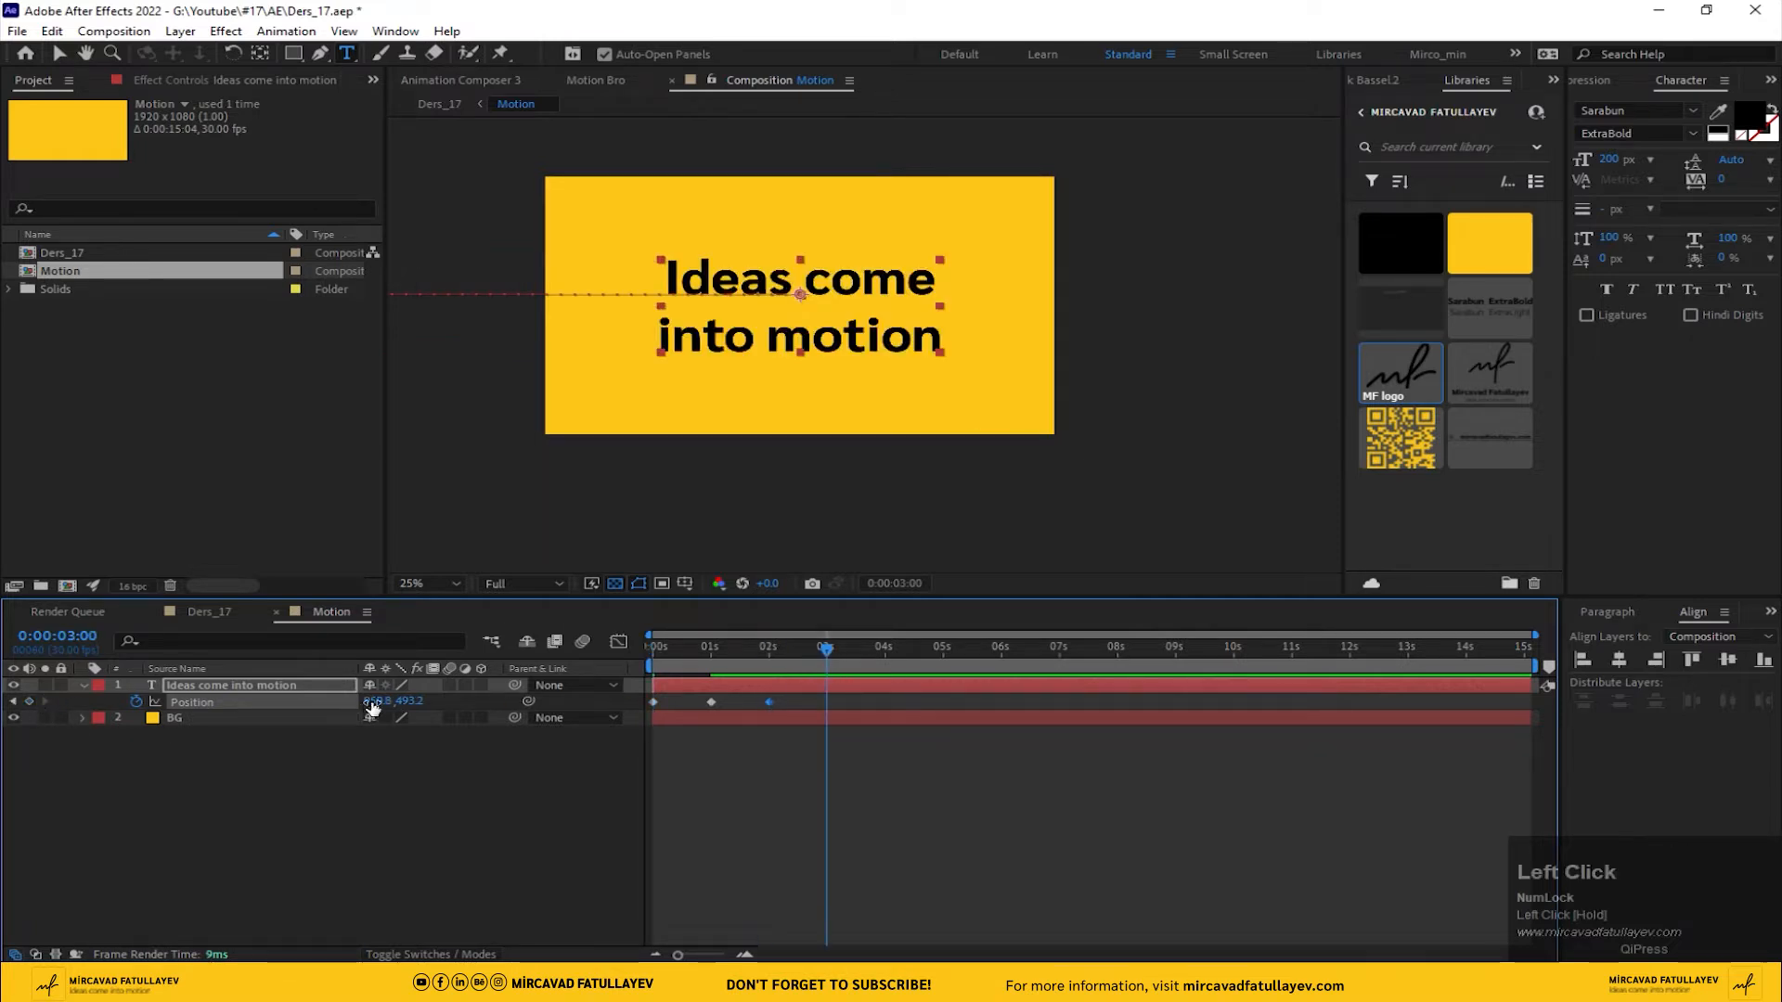
drag(372, 708, 566, 702)
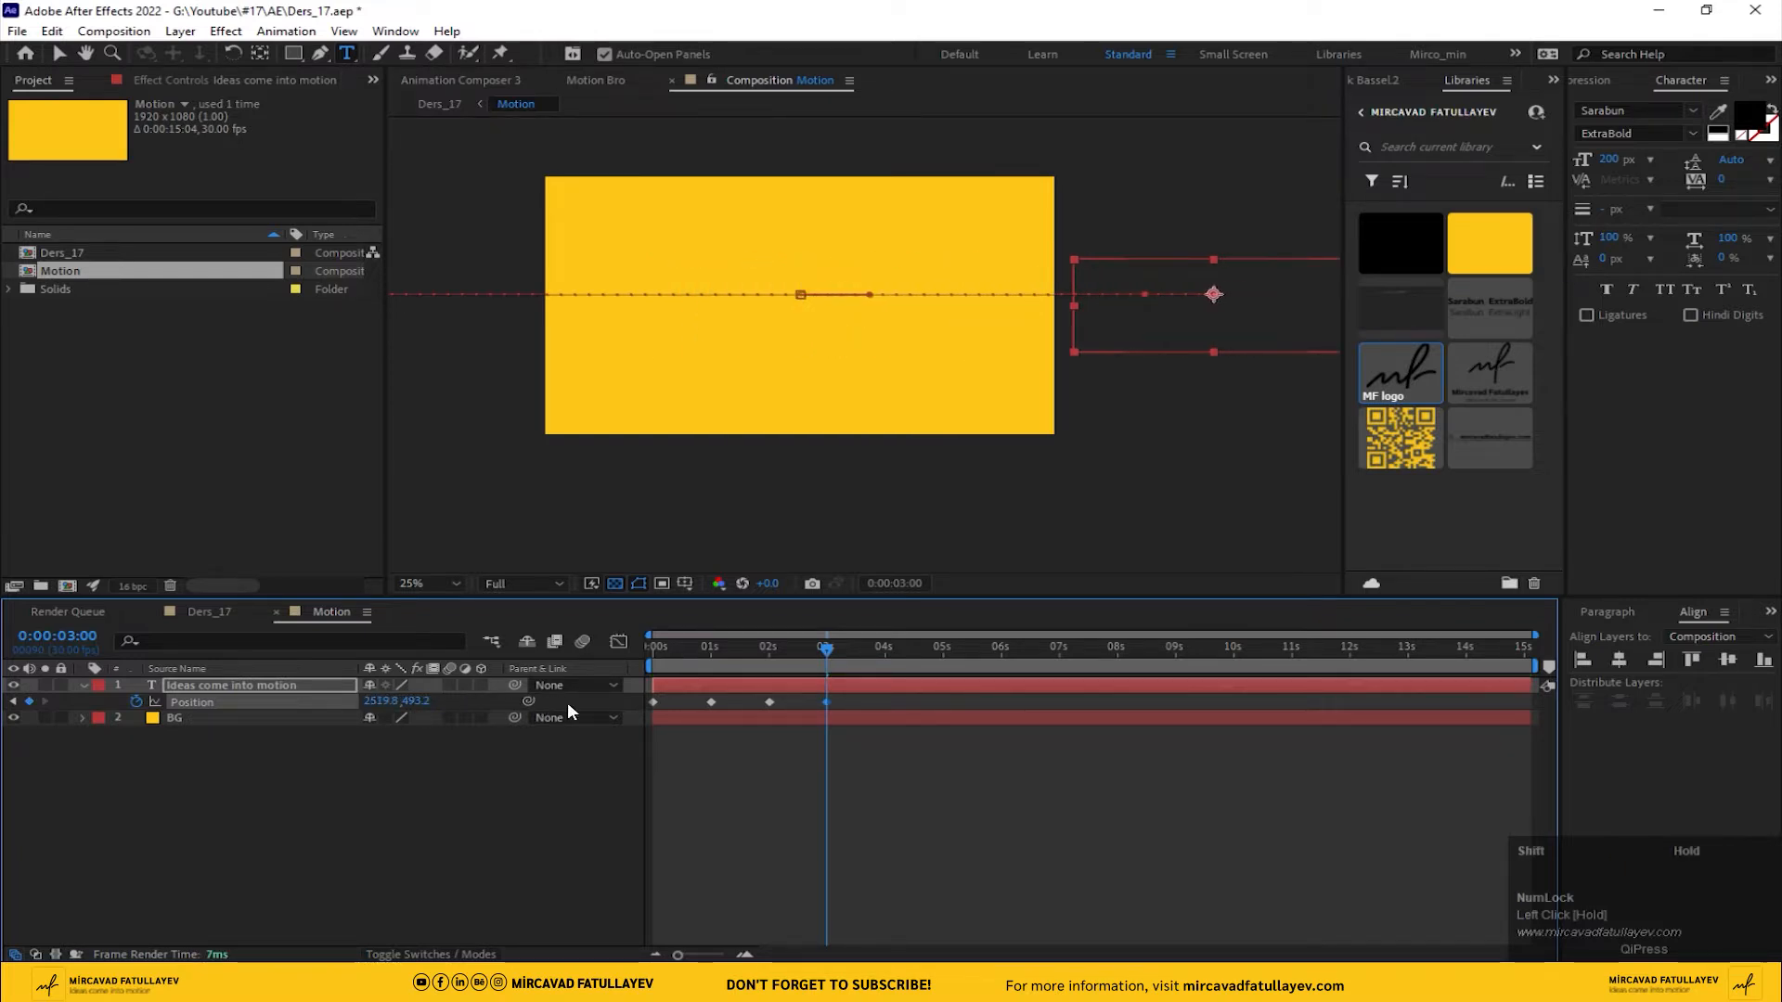
- Apply Easy Ease to all four Position keyframes of the text layer
drag(860, 698, 636, 701)
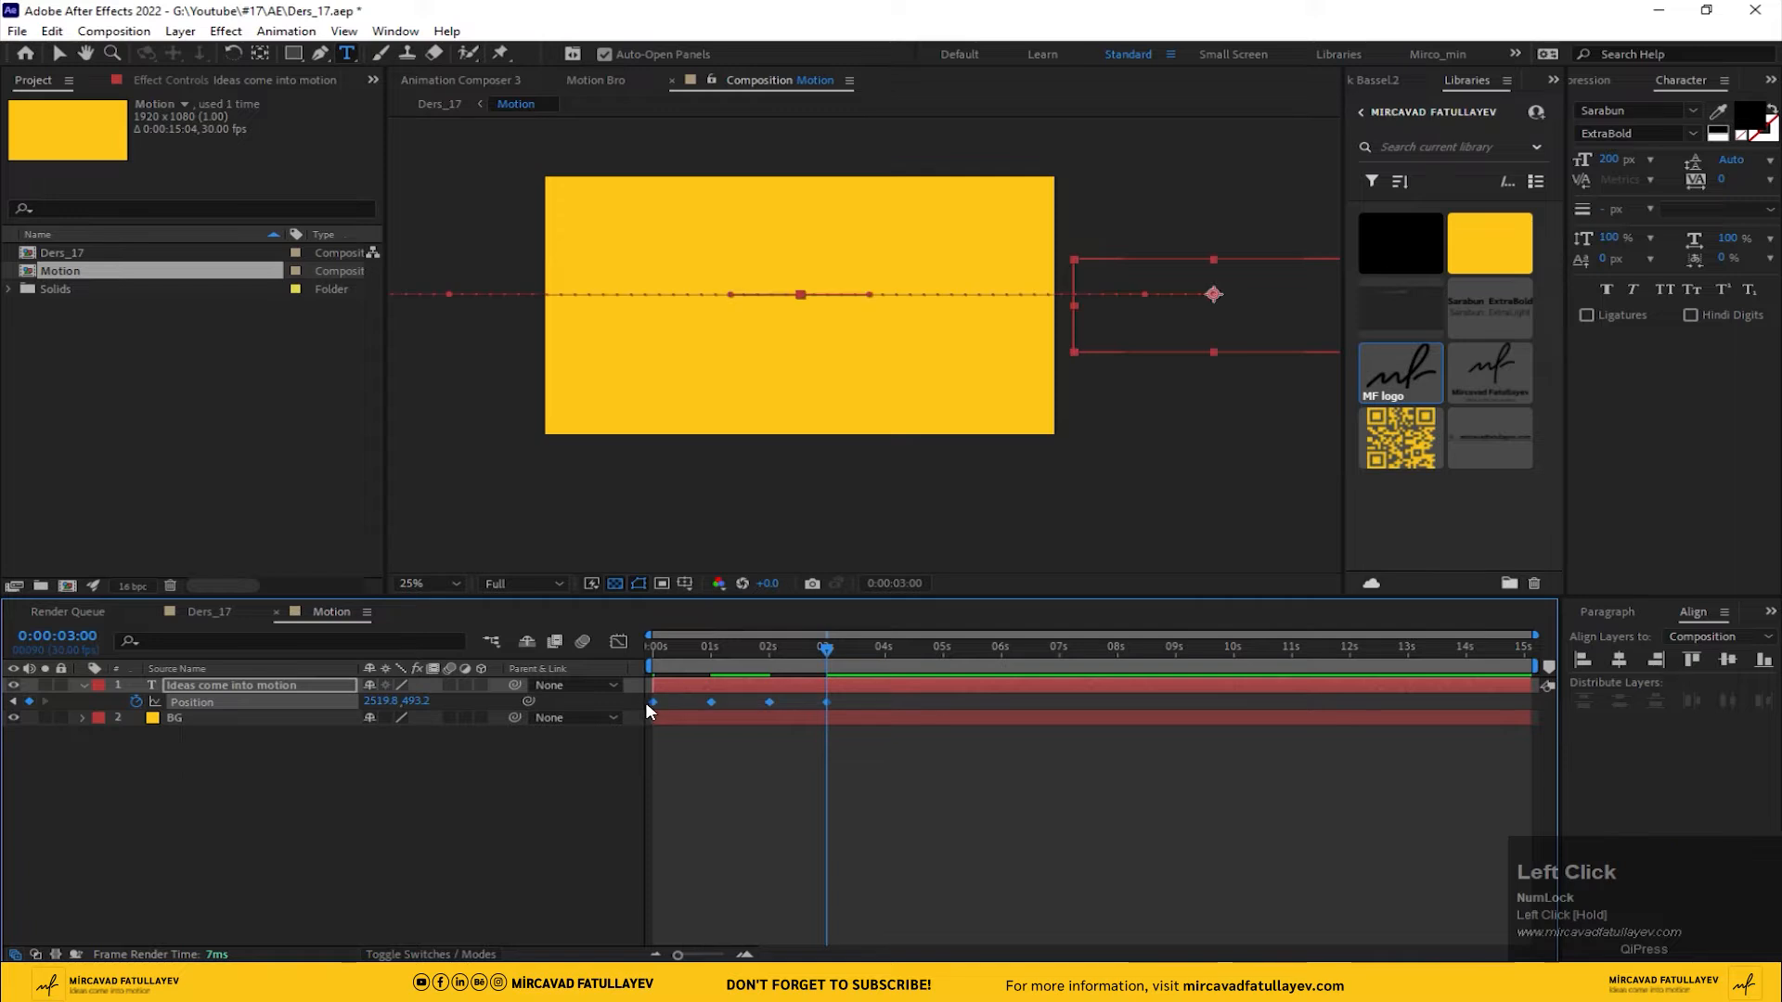
right_click(769, 701)
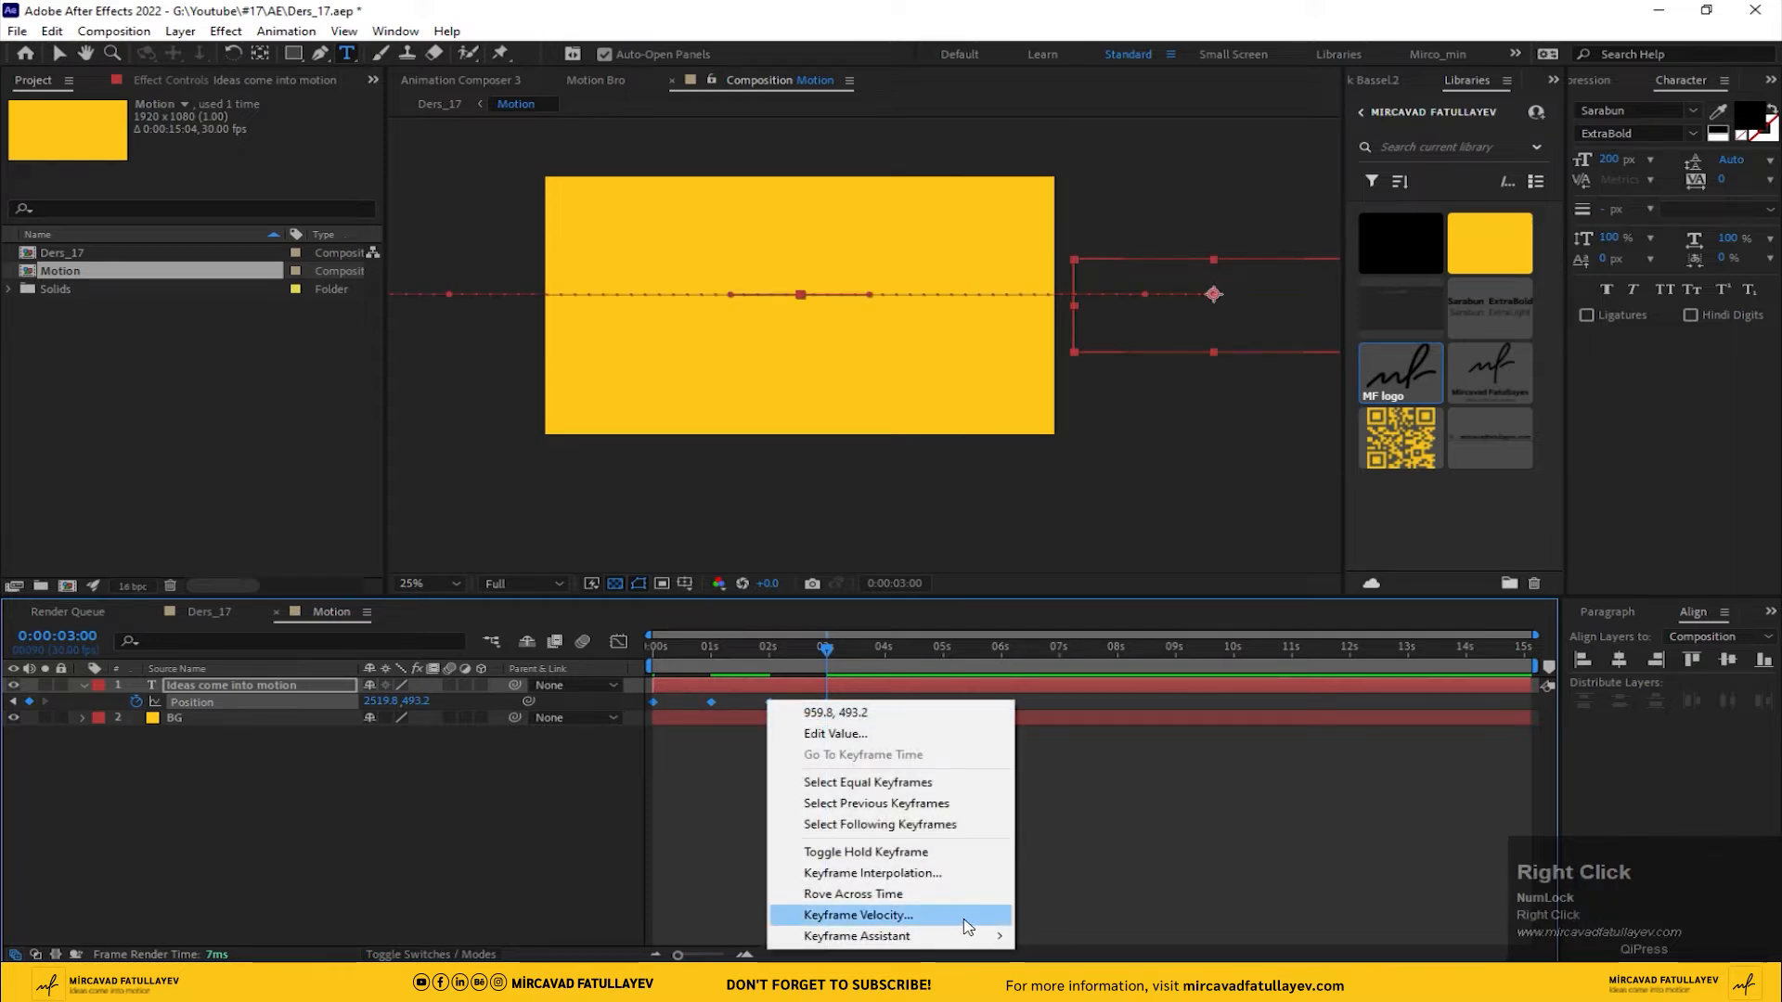
click(891, 935)
click(1181, 817)
- Reshape the Position speed curve between 0 and 1 second so the text enters fast and slows gradually into the centre
drag(826, 648, 738, 660)
click(549, 819)
click(618, 641)
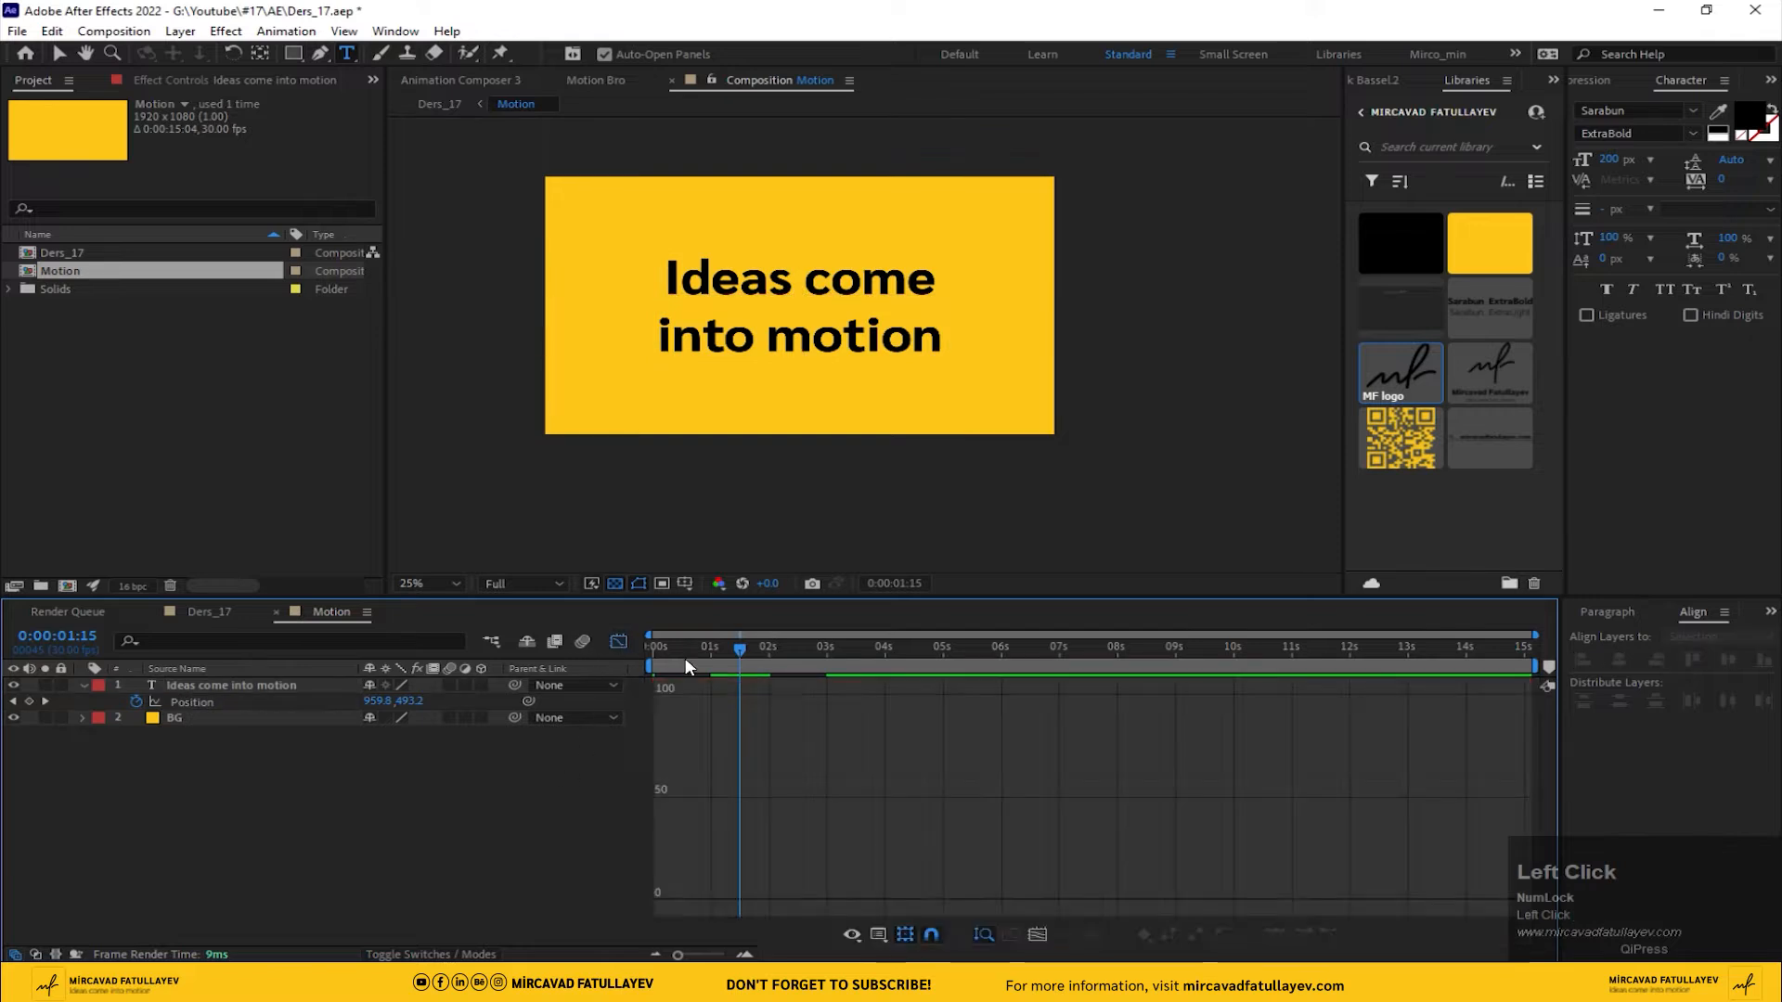
click(287, 705)
click(188, 701)
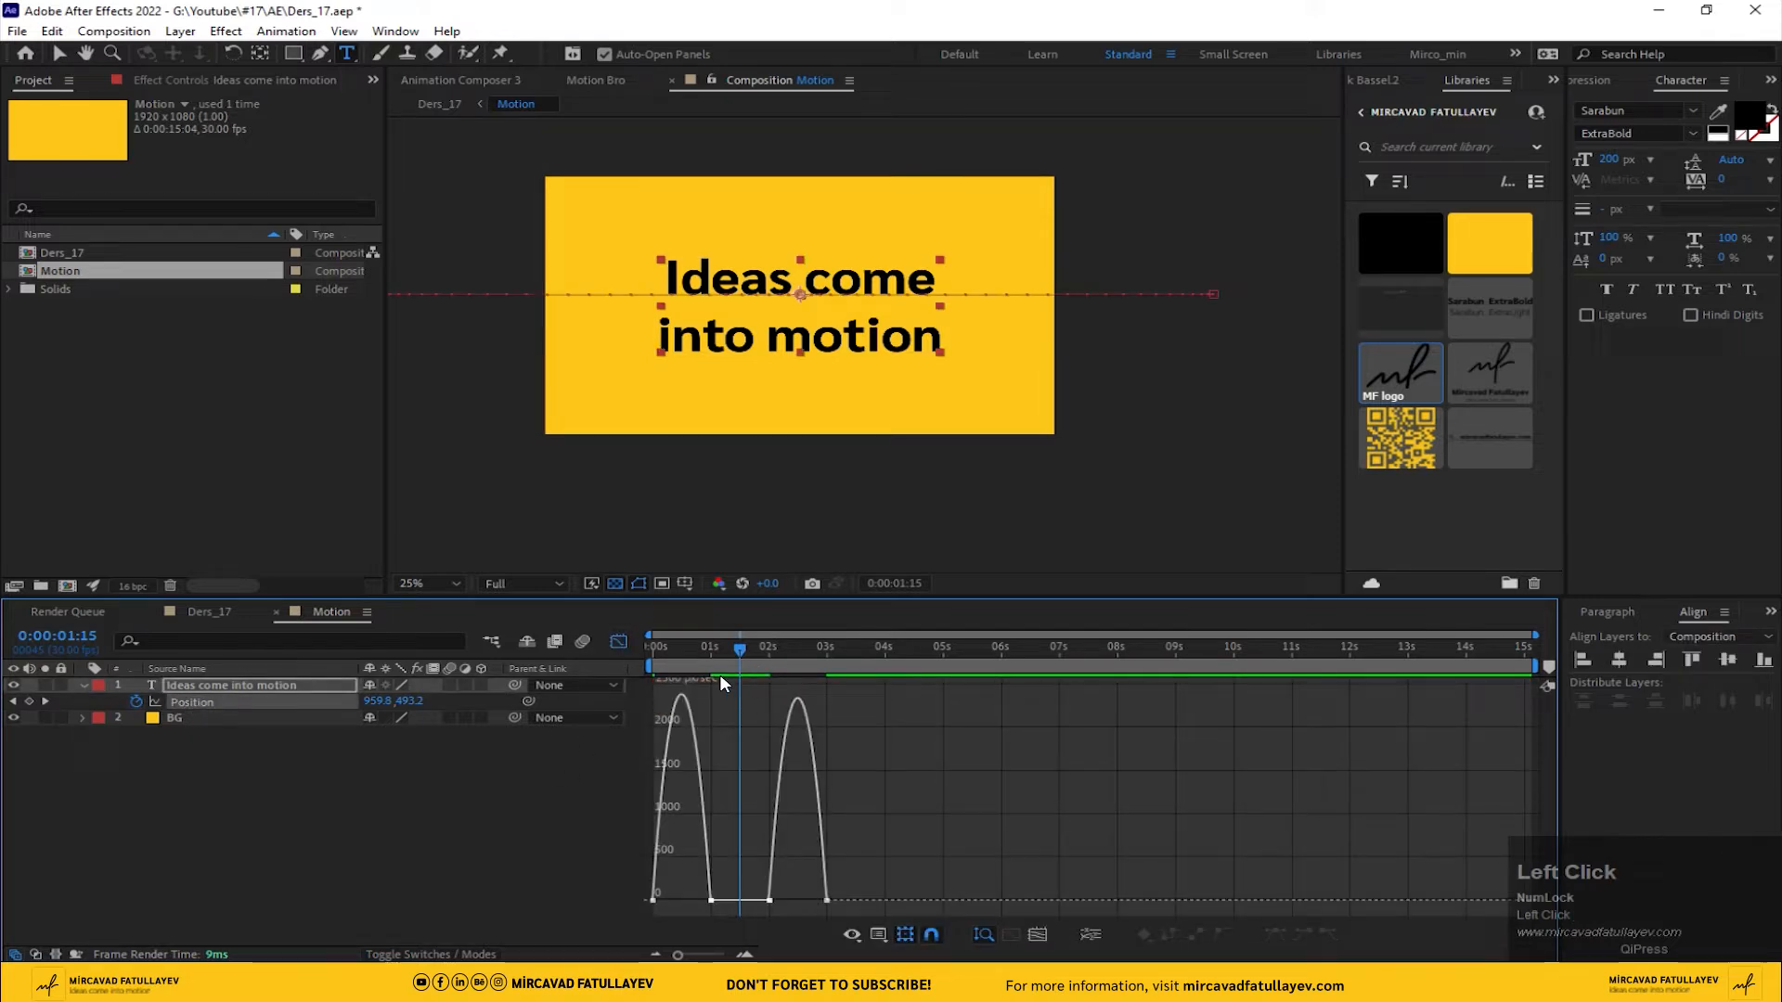
click(650, 653)
key(equal)
key(equal)
drag(848, 644, 872, 665)
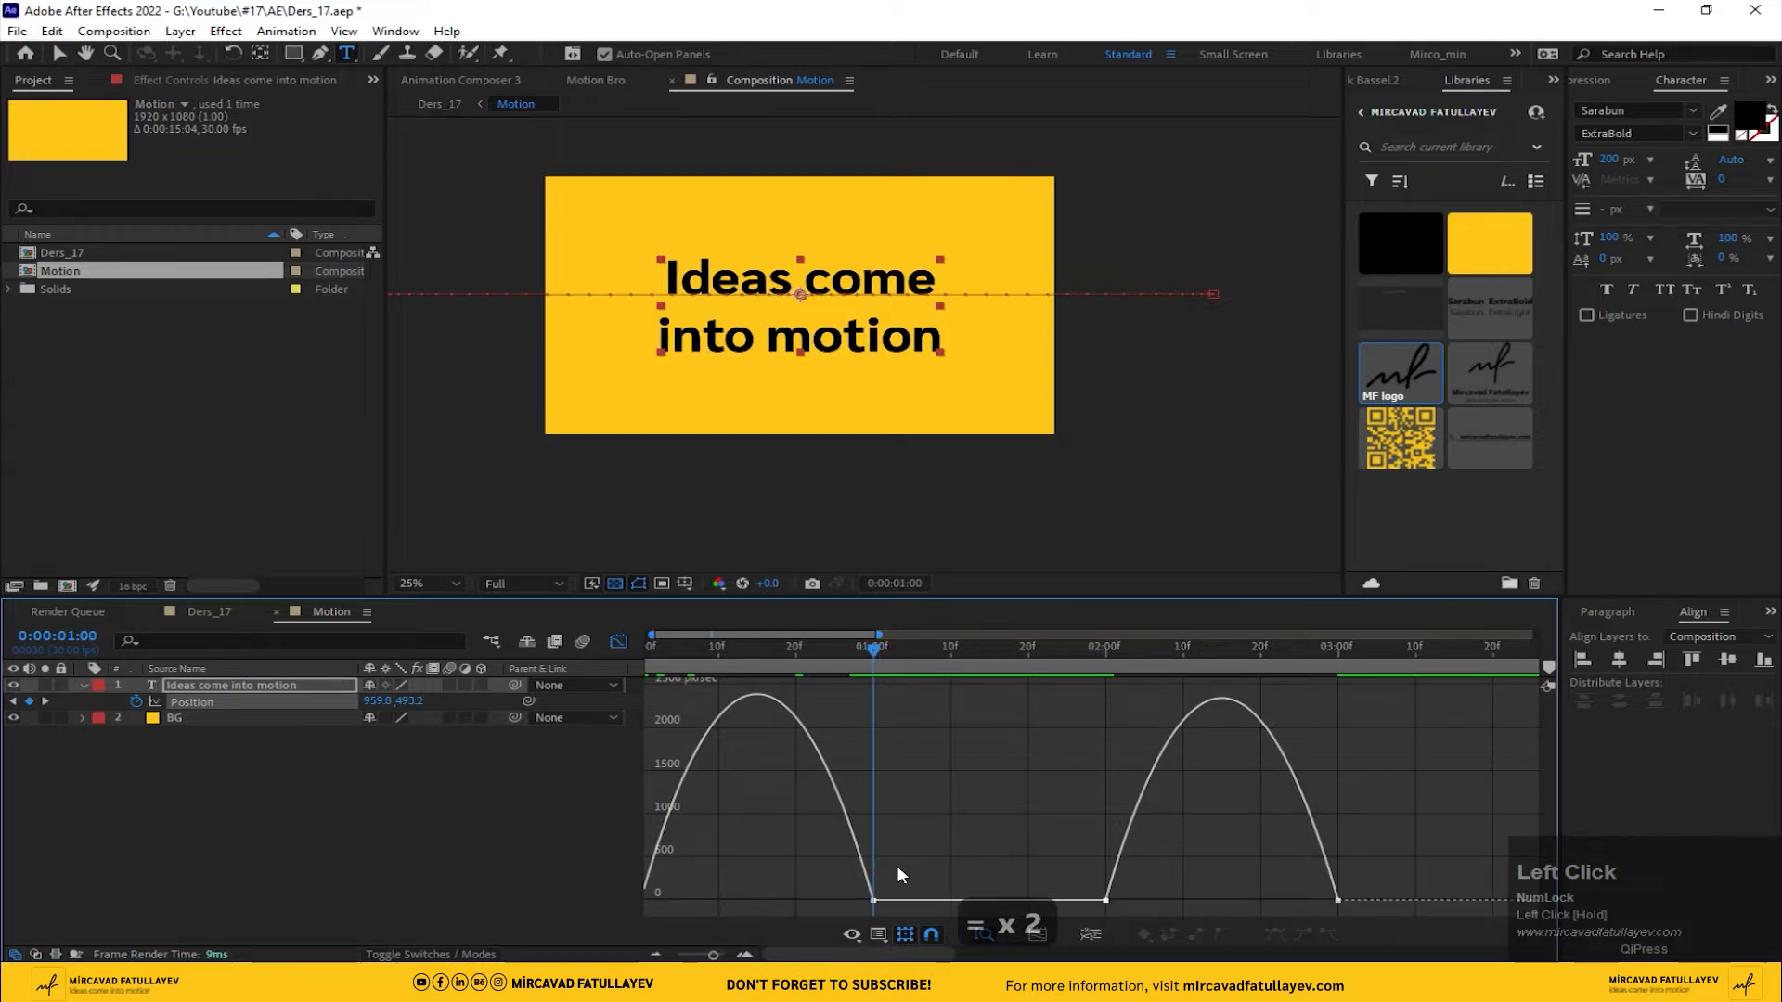
drag(919, 868, 650, 894)
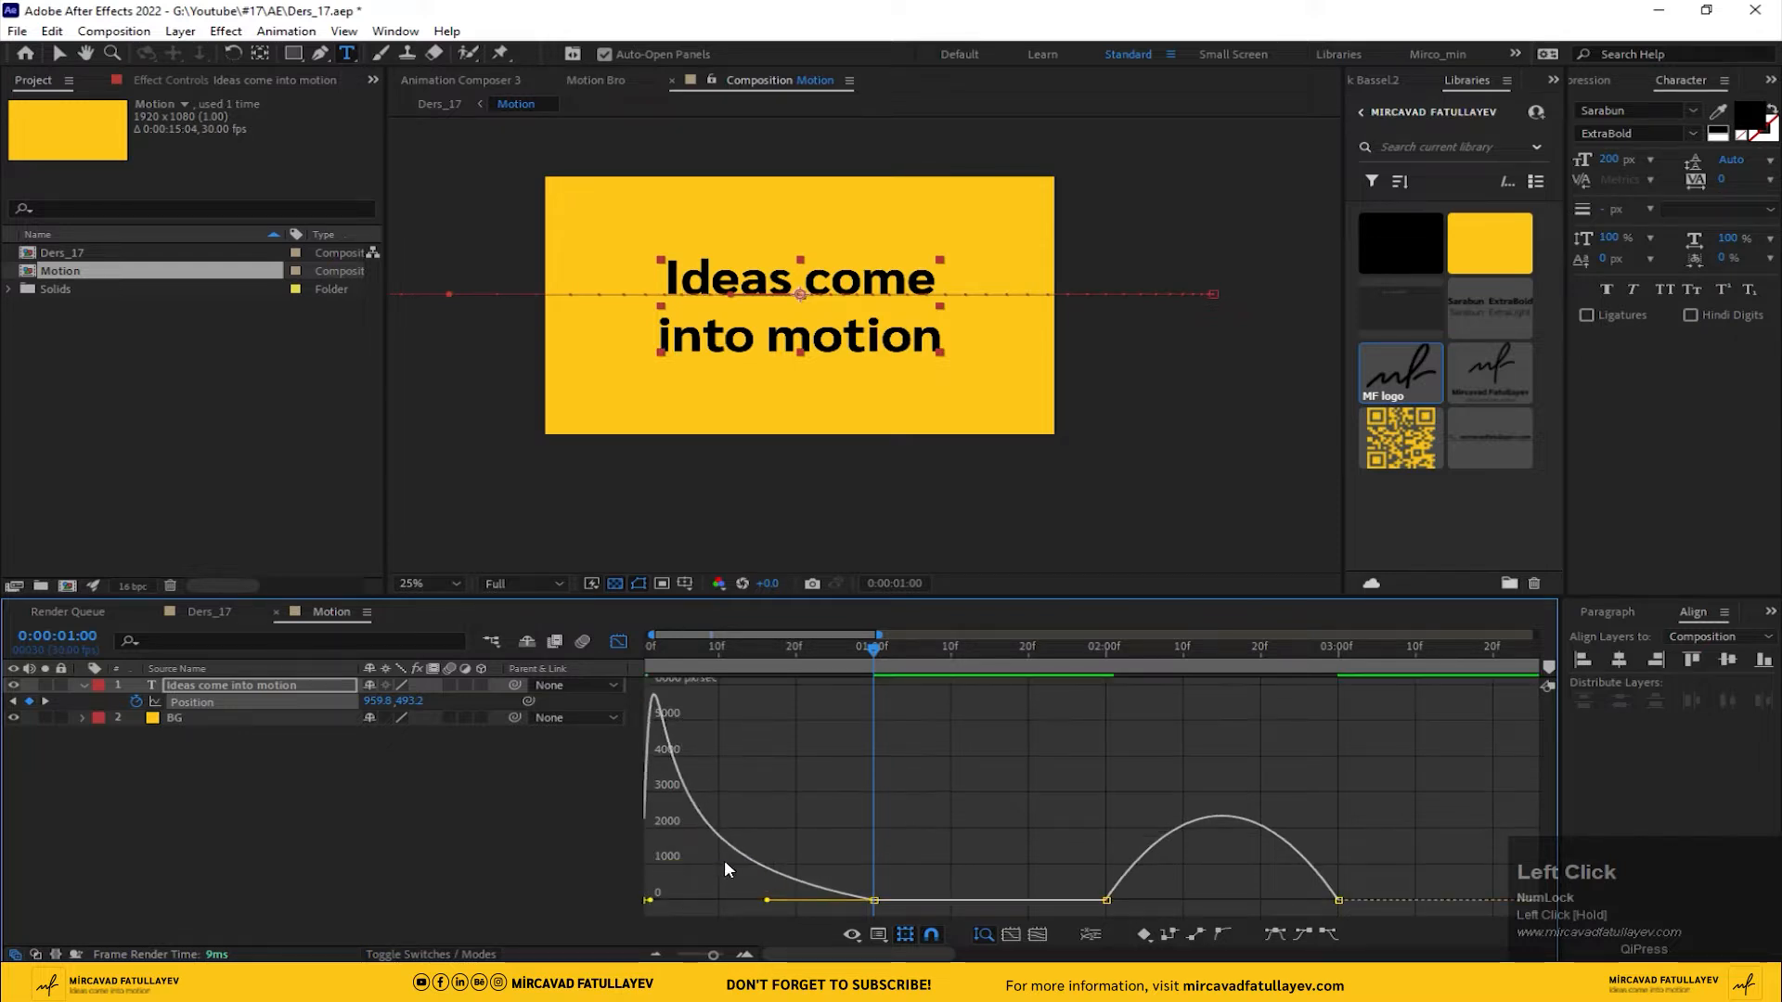
click(619, 641)
- Set the incoming velocity influence of the text's Position keyframe at 1 second to 90%
key(minus)
key(minus)
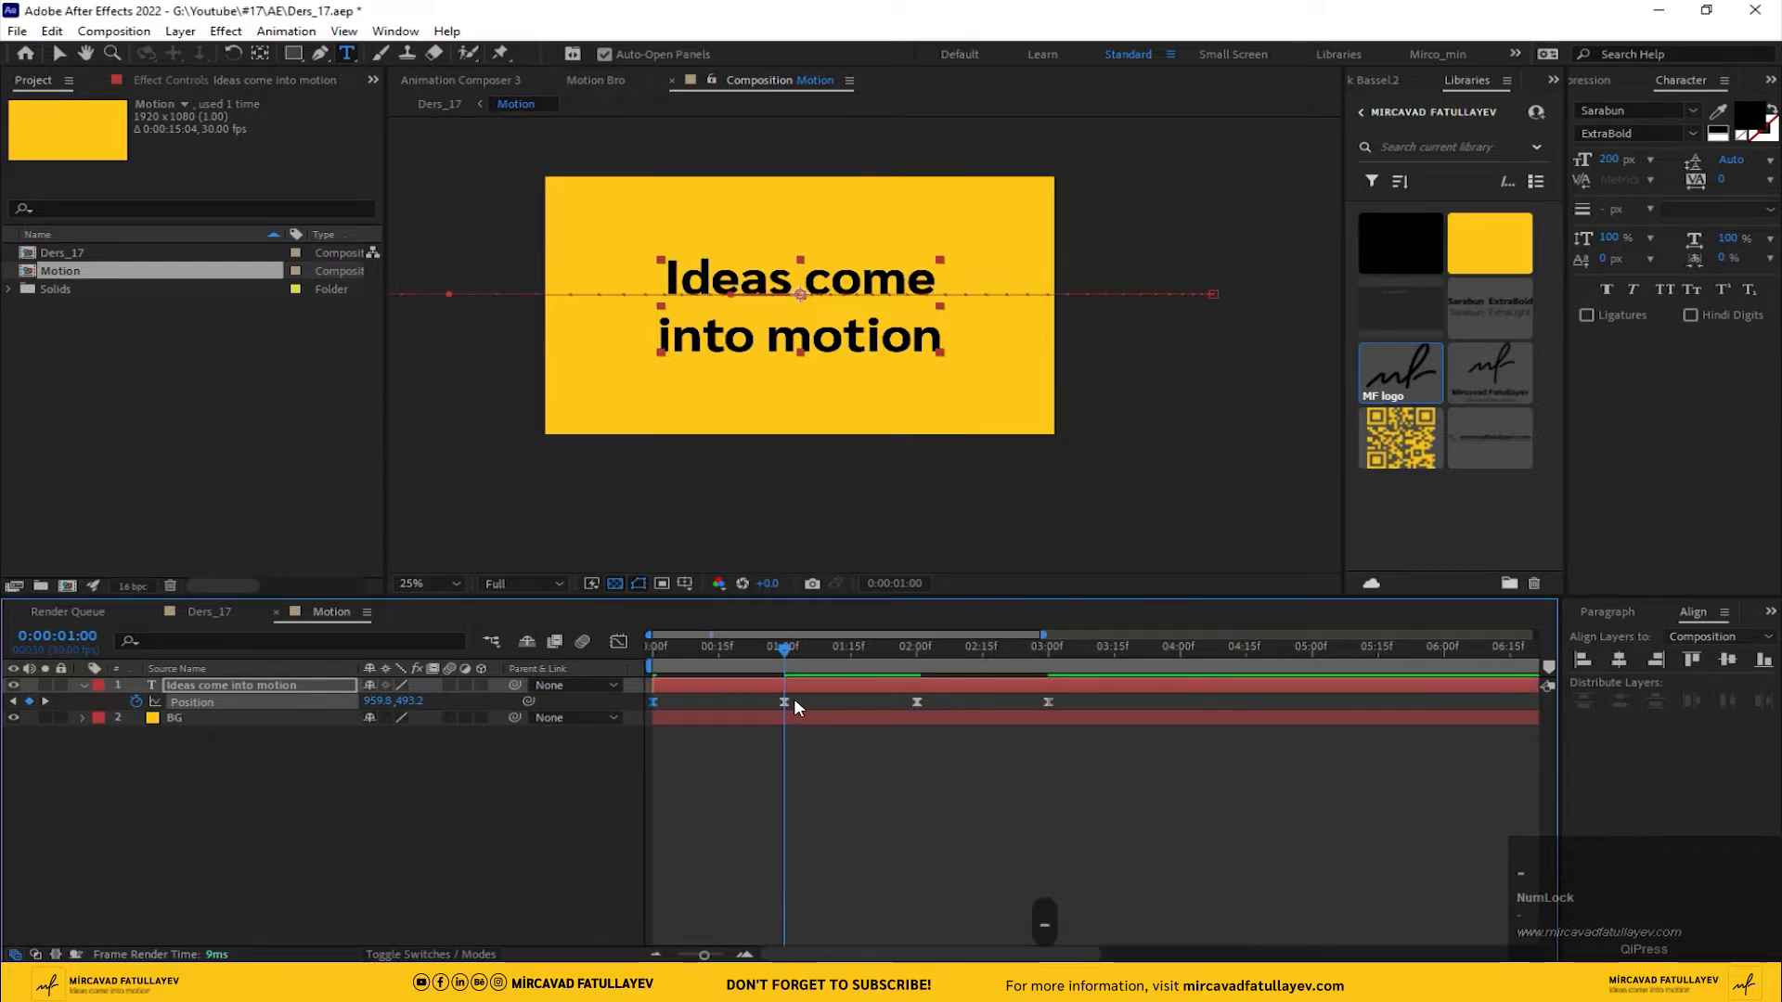
right_click(721, 702)
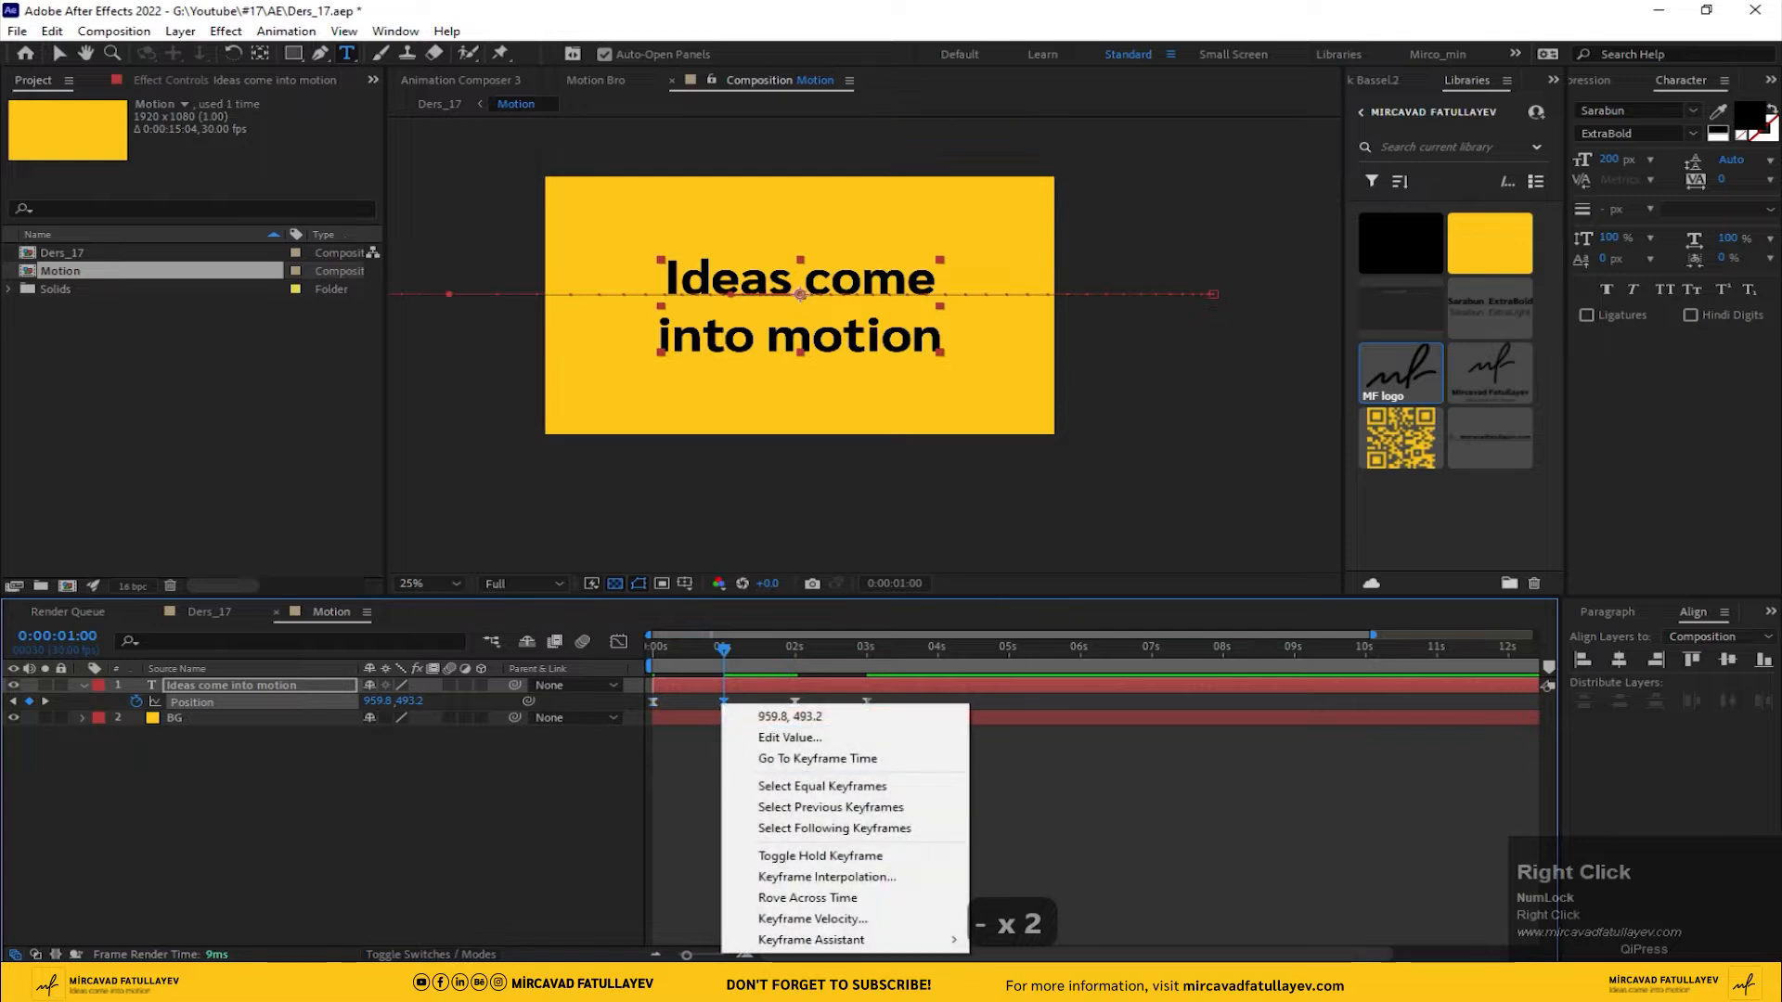
click(812, 919)
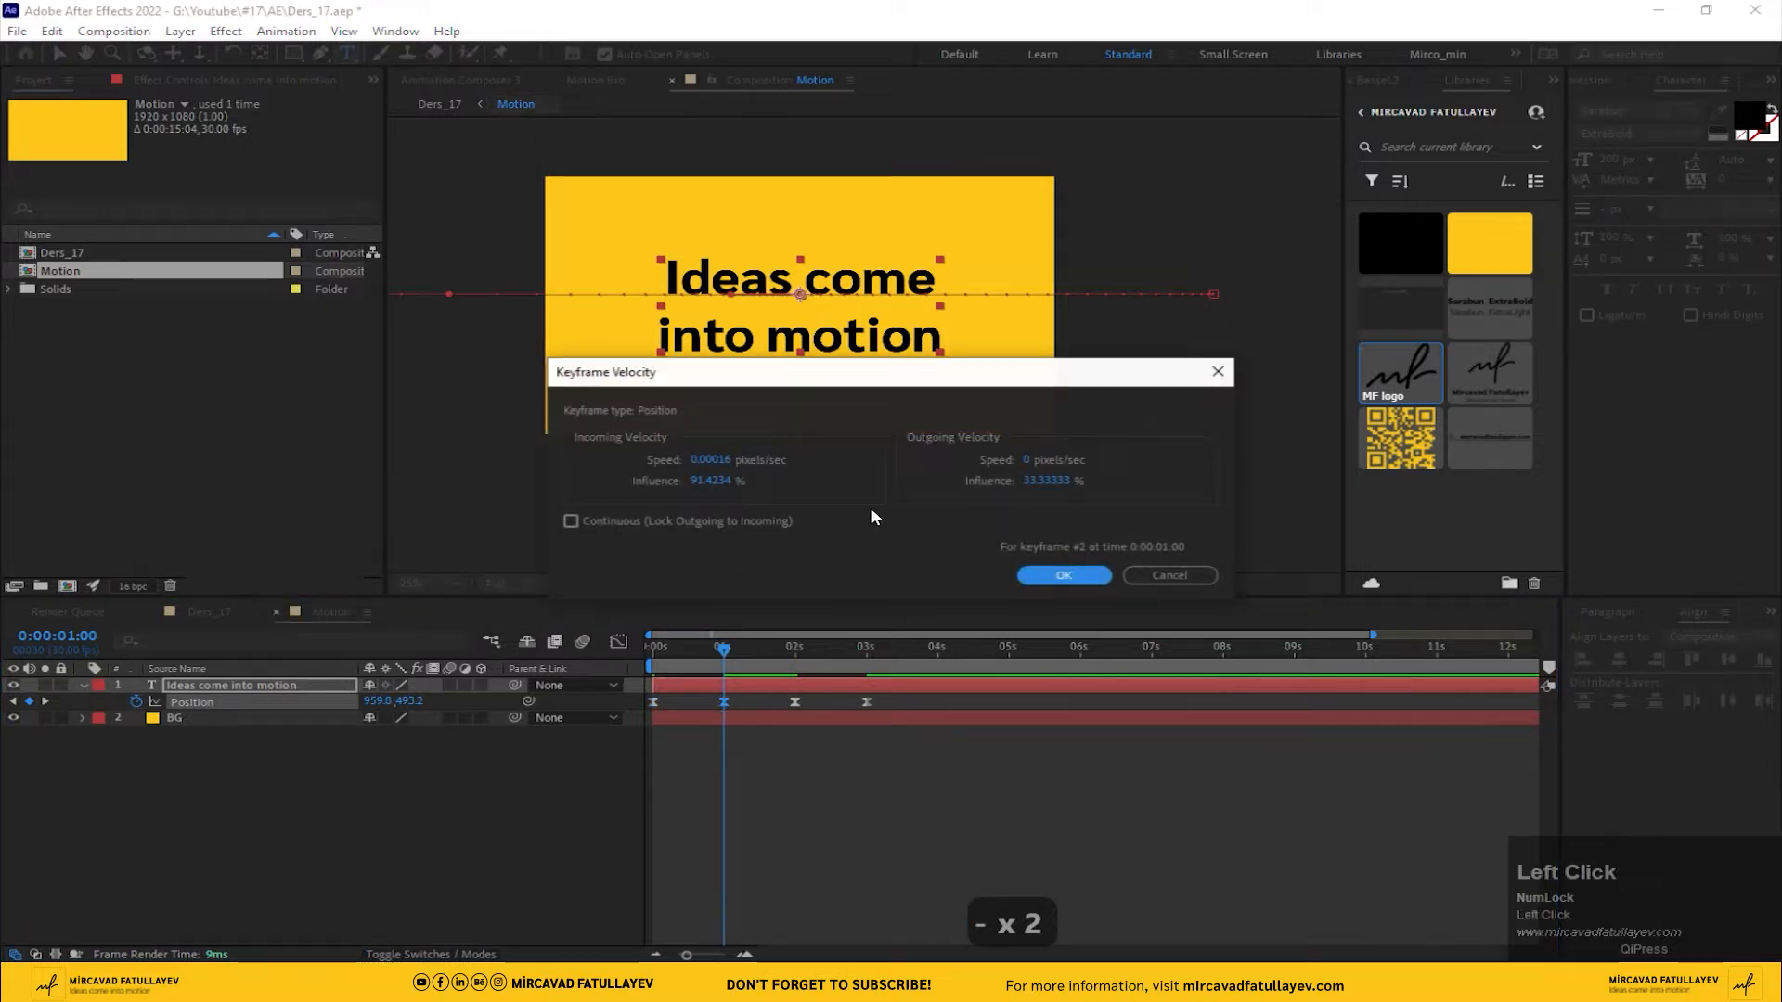
click(712, 481)
text(90)
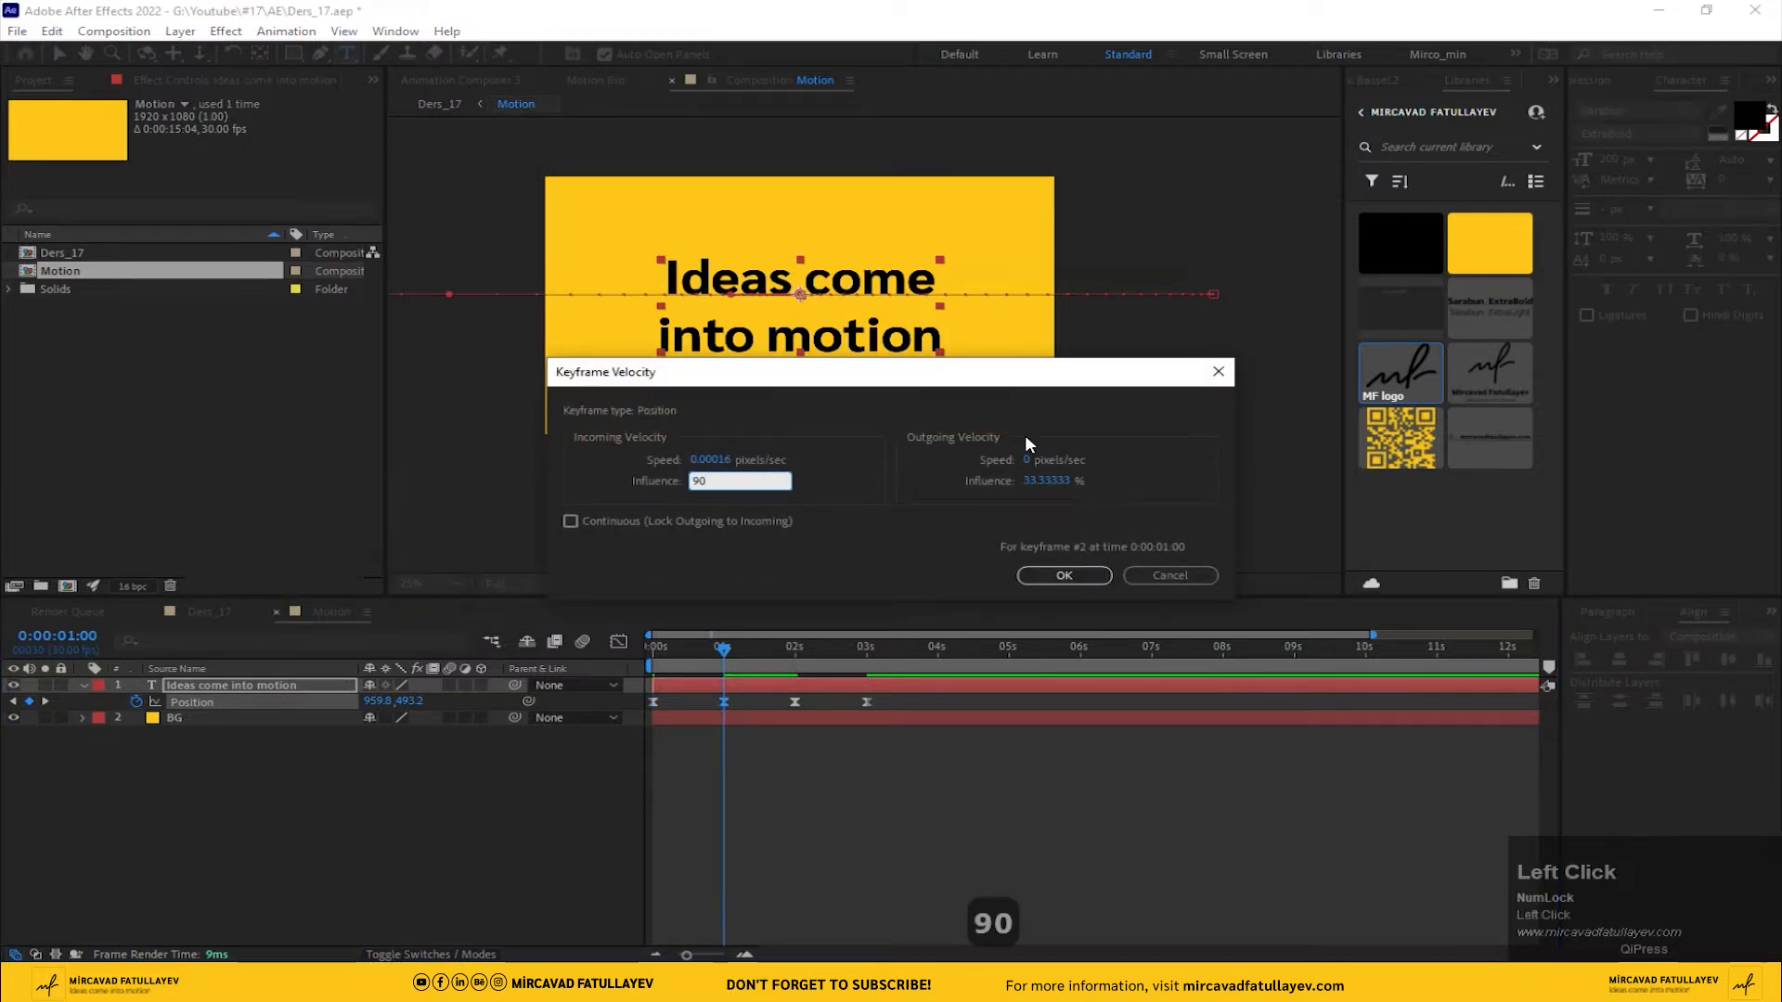
key(Return)
- Set the outgoing velocity influence of the text's first Position keyframe, at 0 seconds, to 10%
right_click(653, 703)
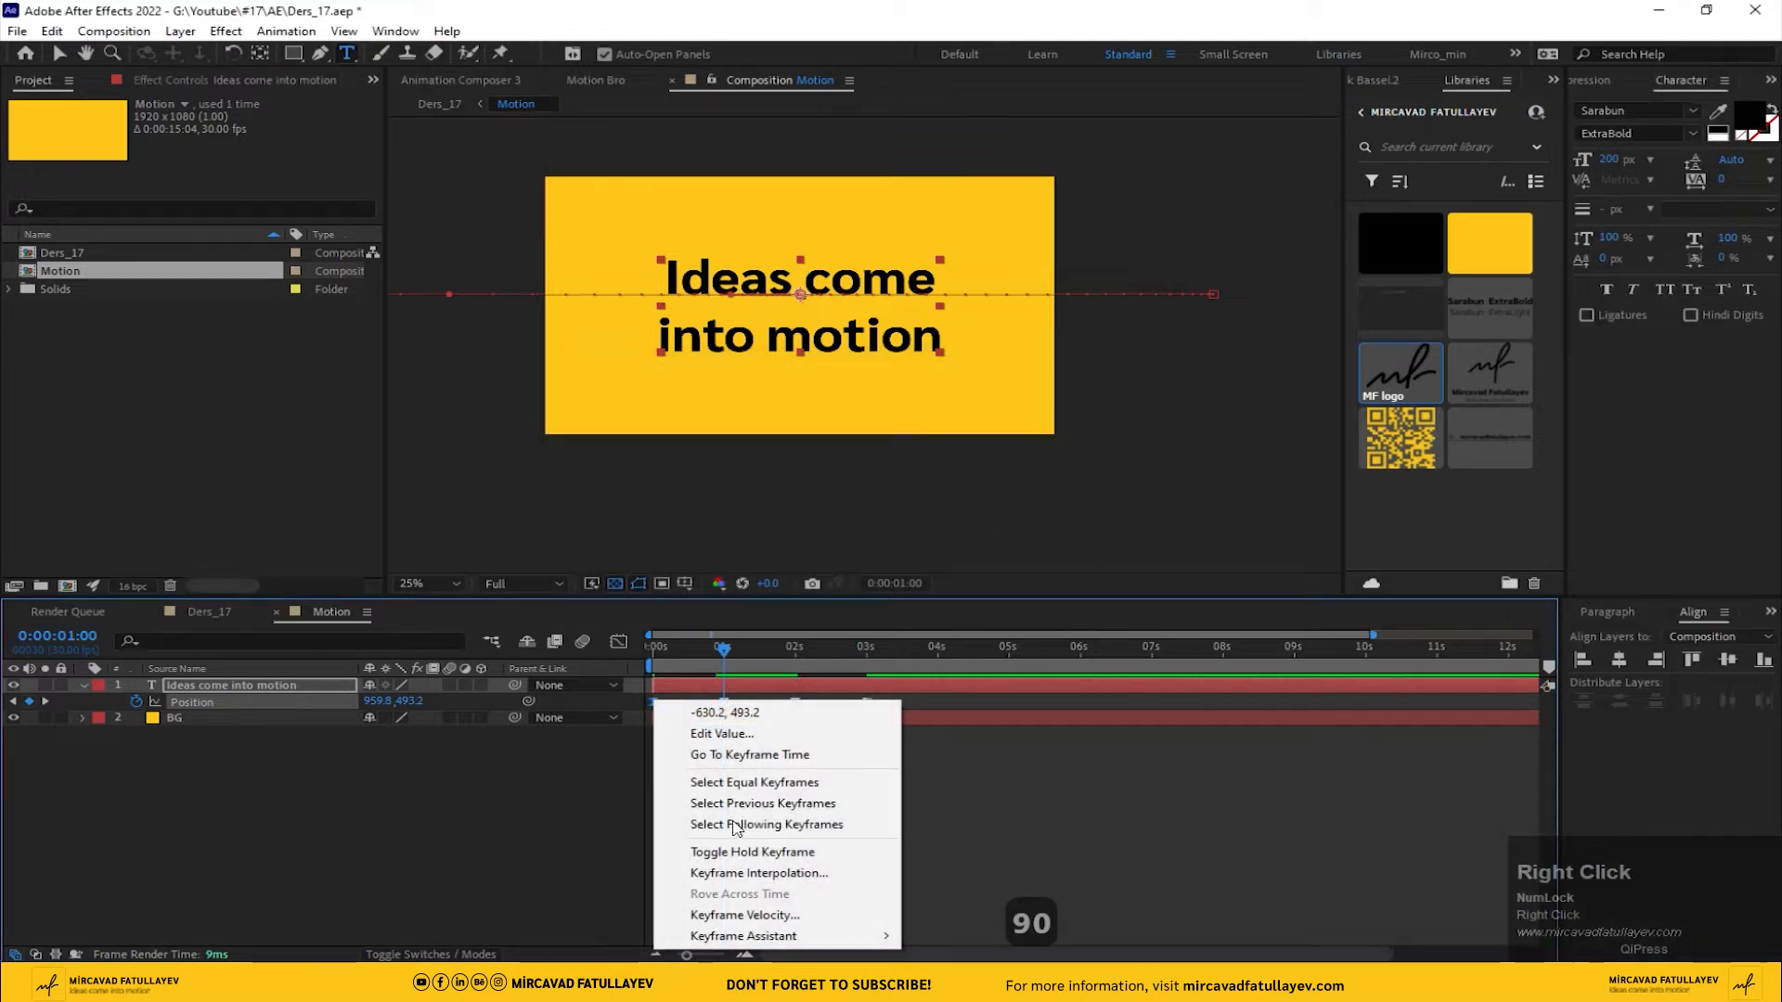
click(742, 918)
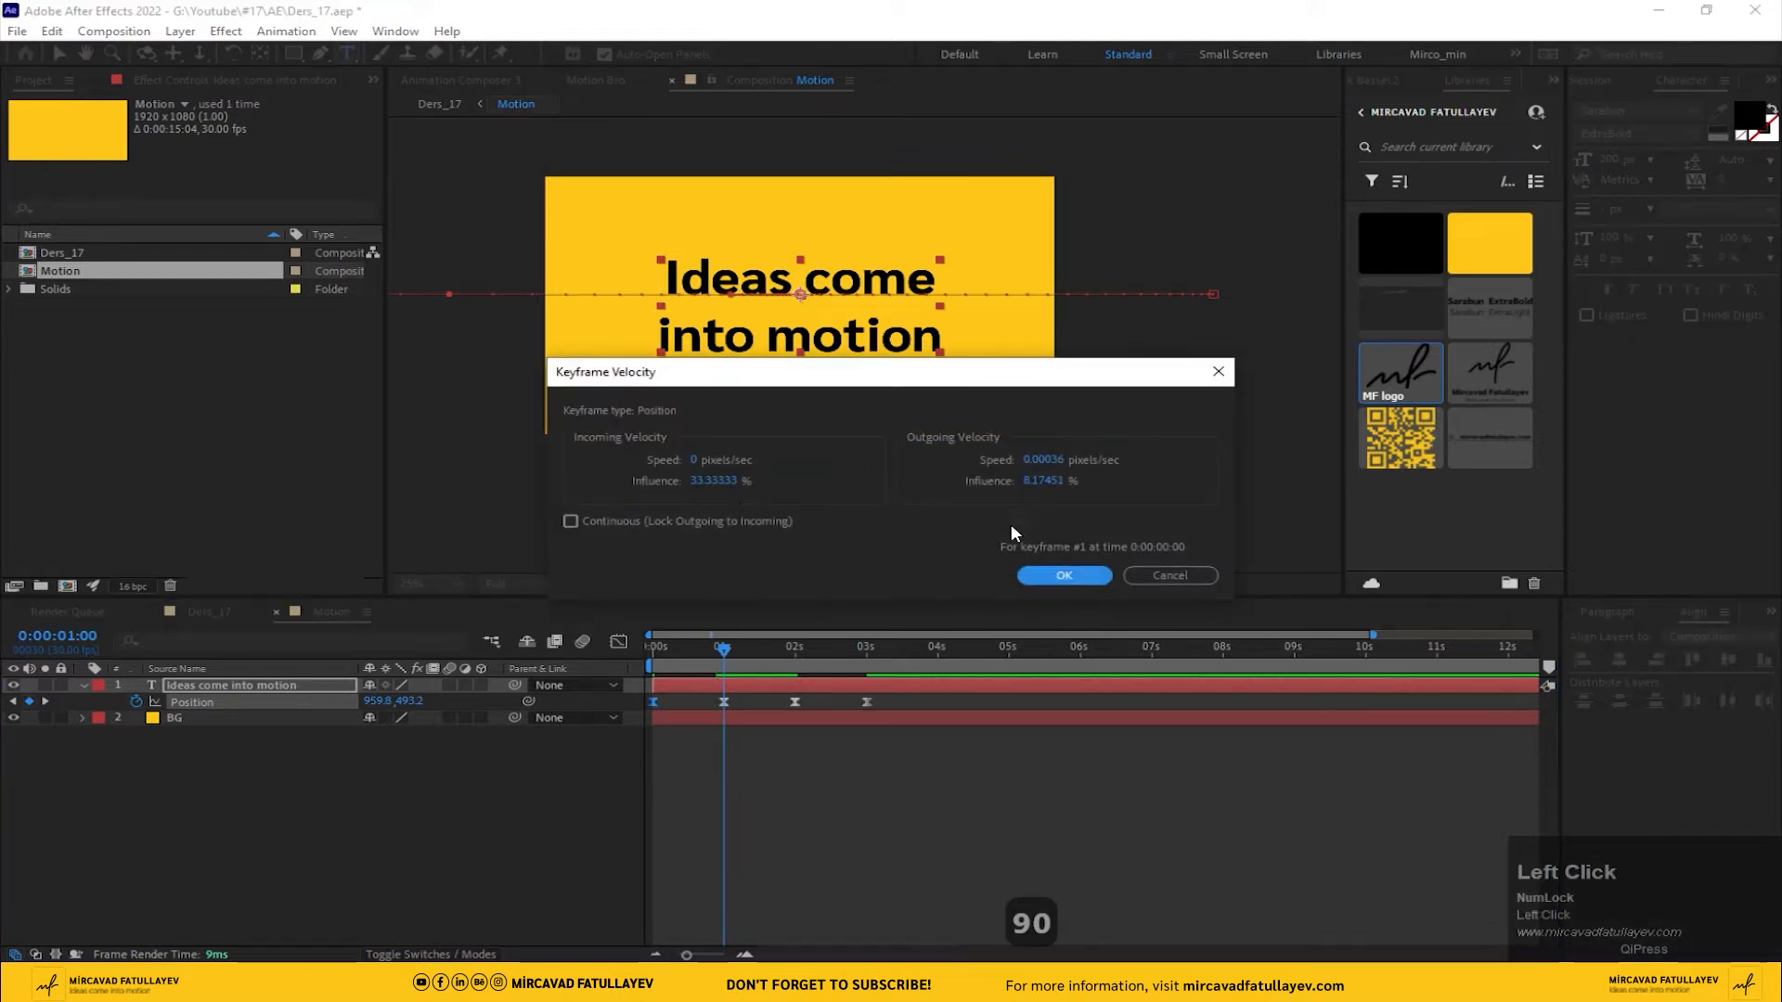
click(1042, 480)
text(10)
key(Return)
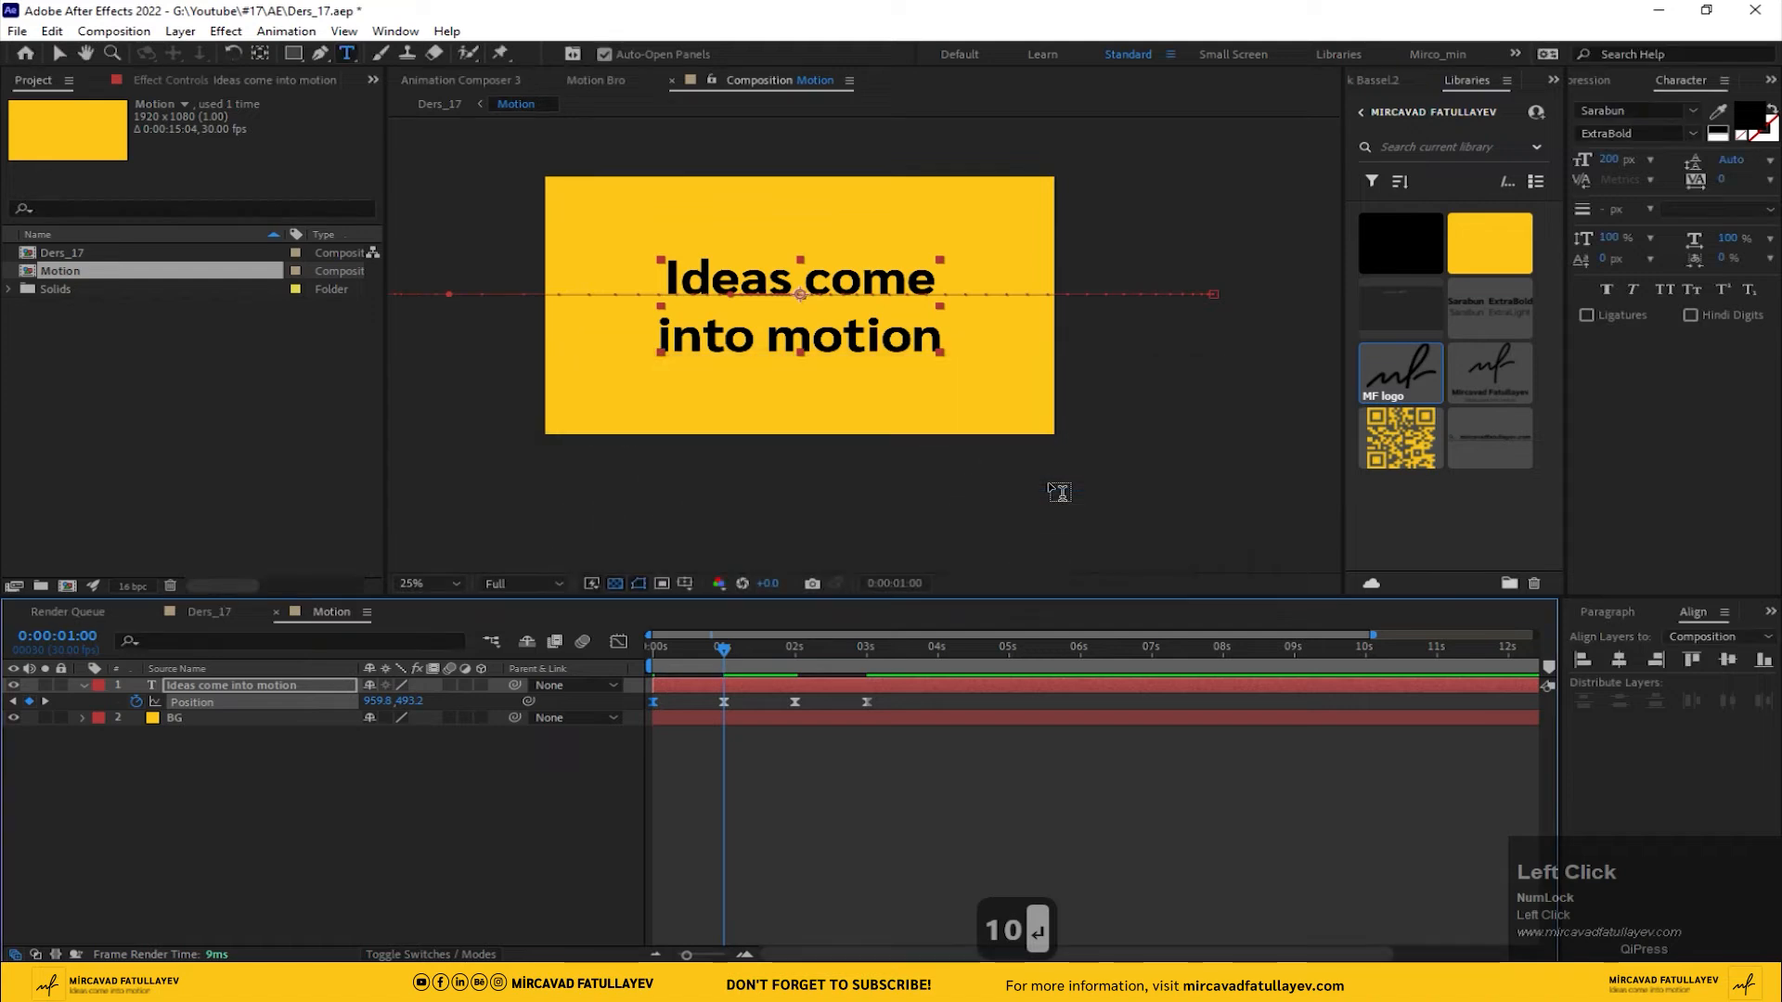
- Reshape the text's exit speed curve by setting the outgoing velocity influence of the 2-second Position keyframe to 90%
click(795, 701)
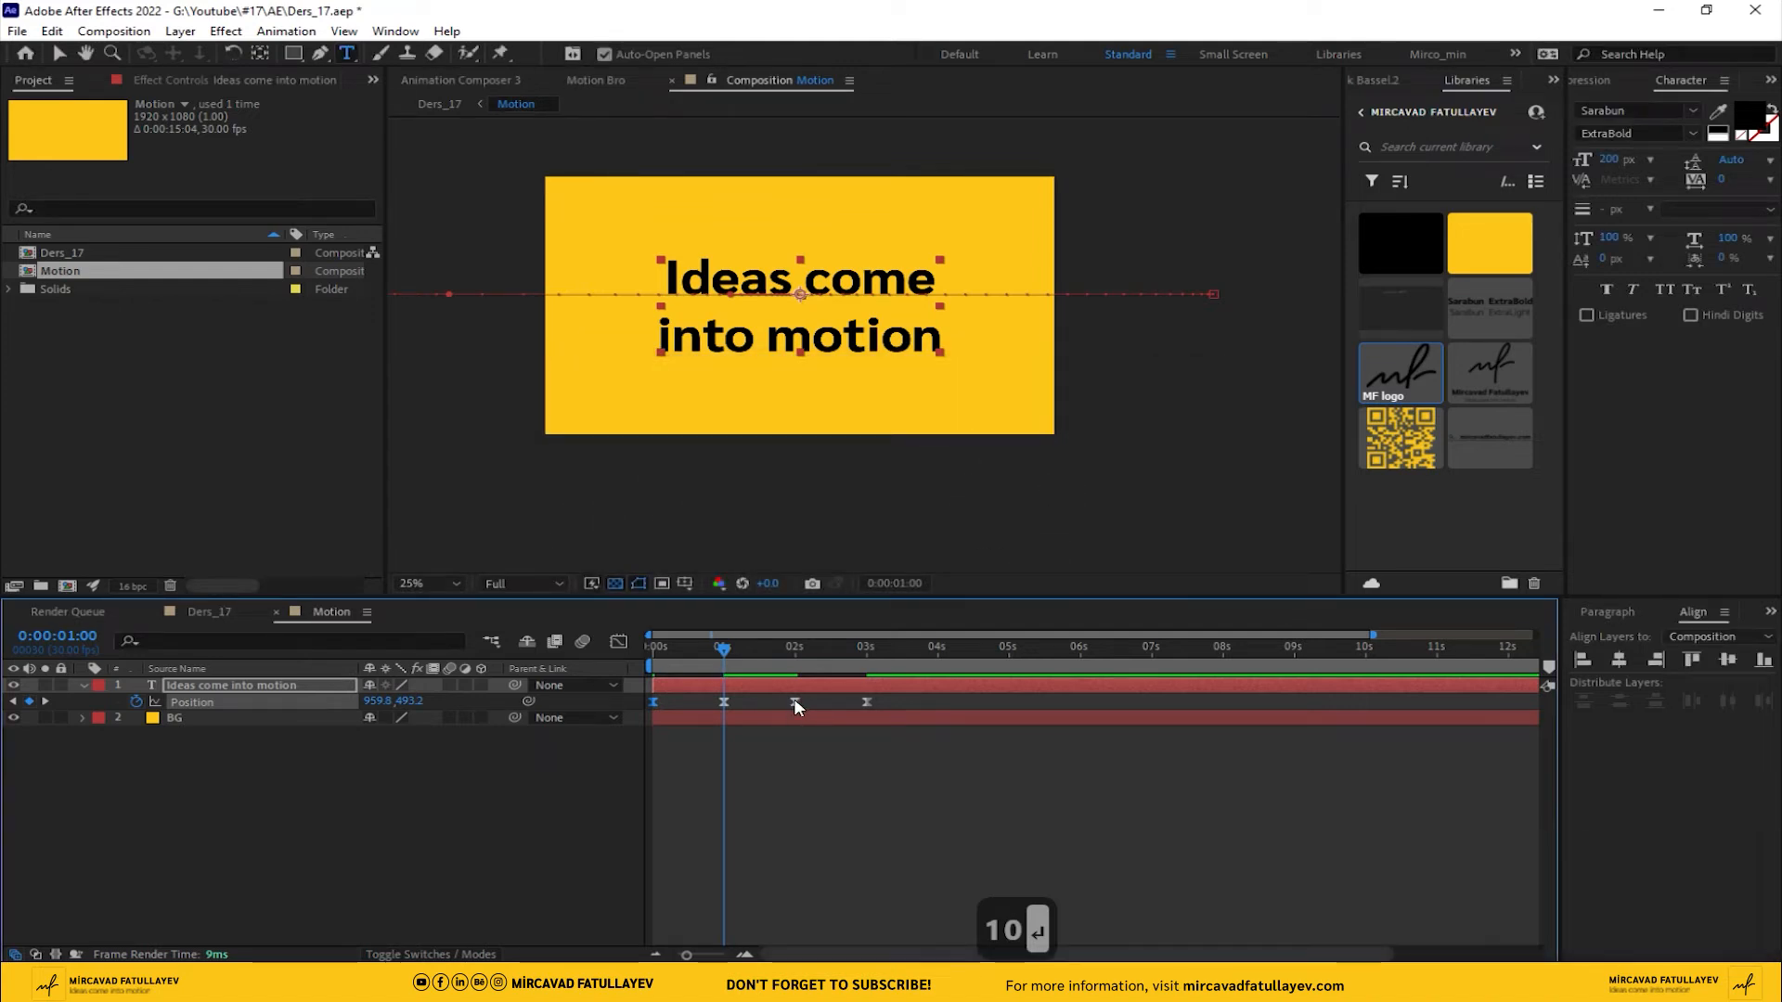
click(614, 644)
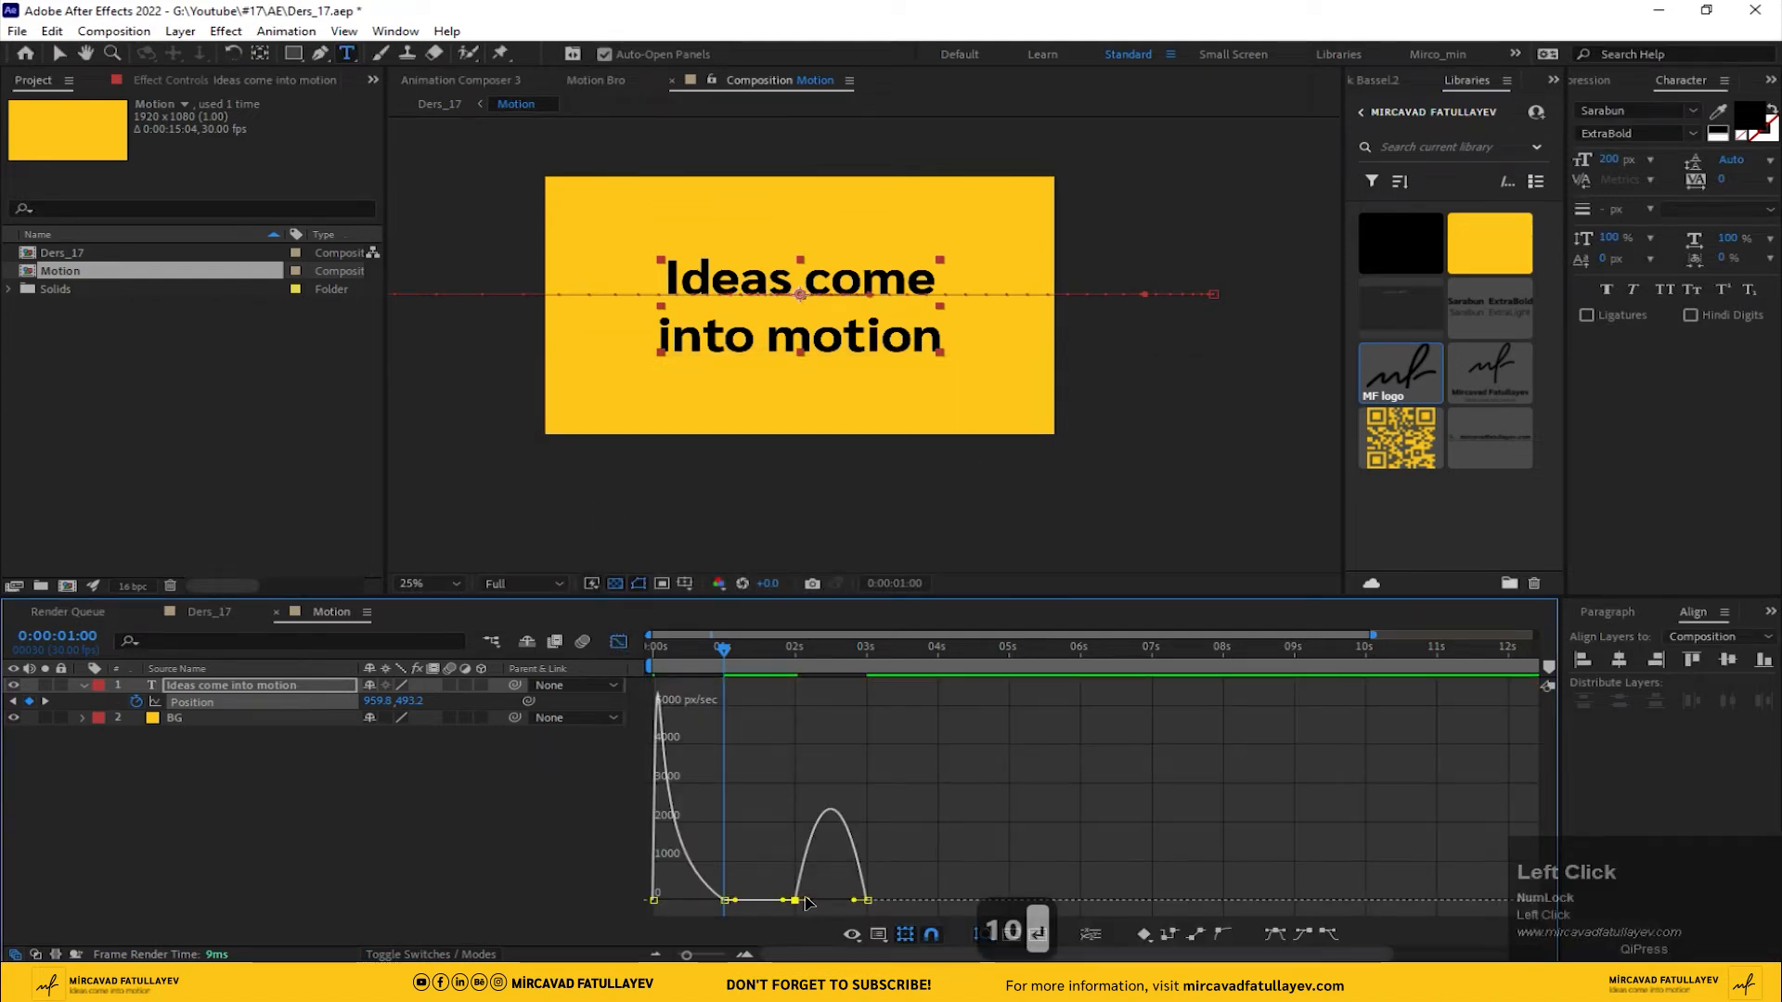
right_click(817, 901)
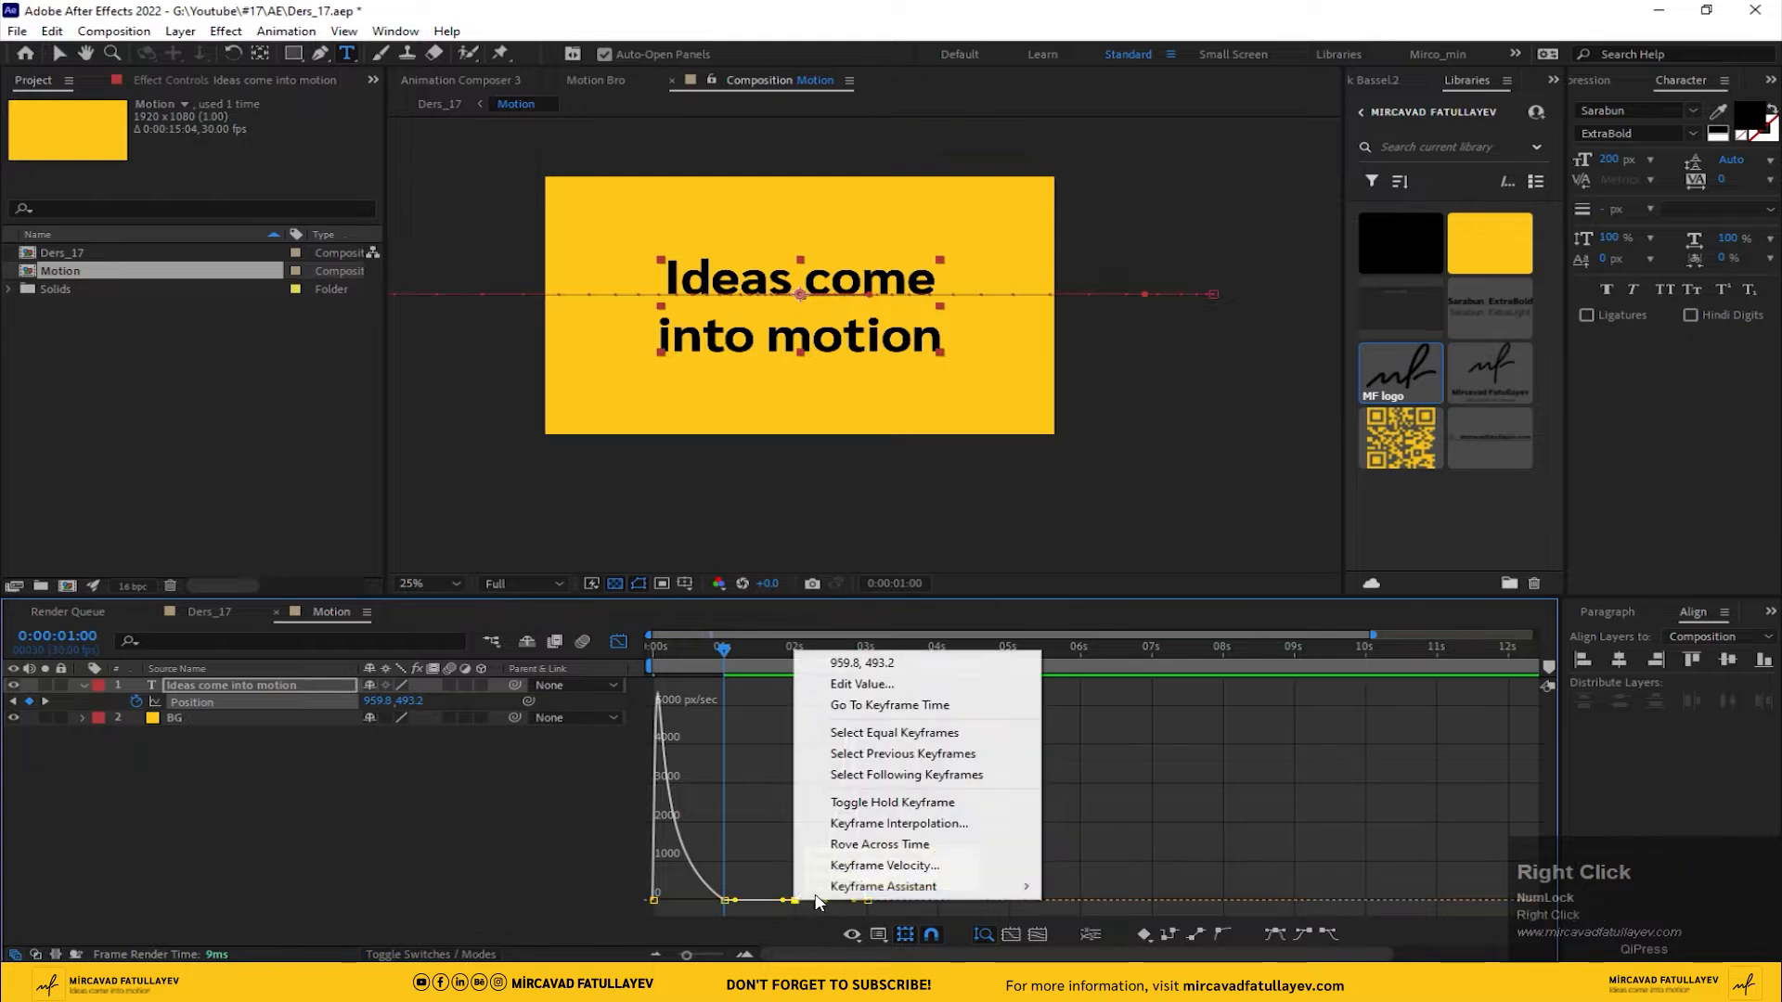
click(881, 865)
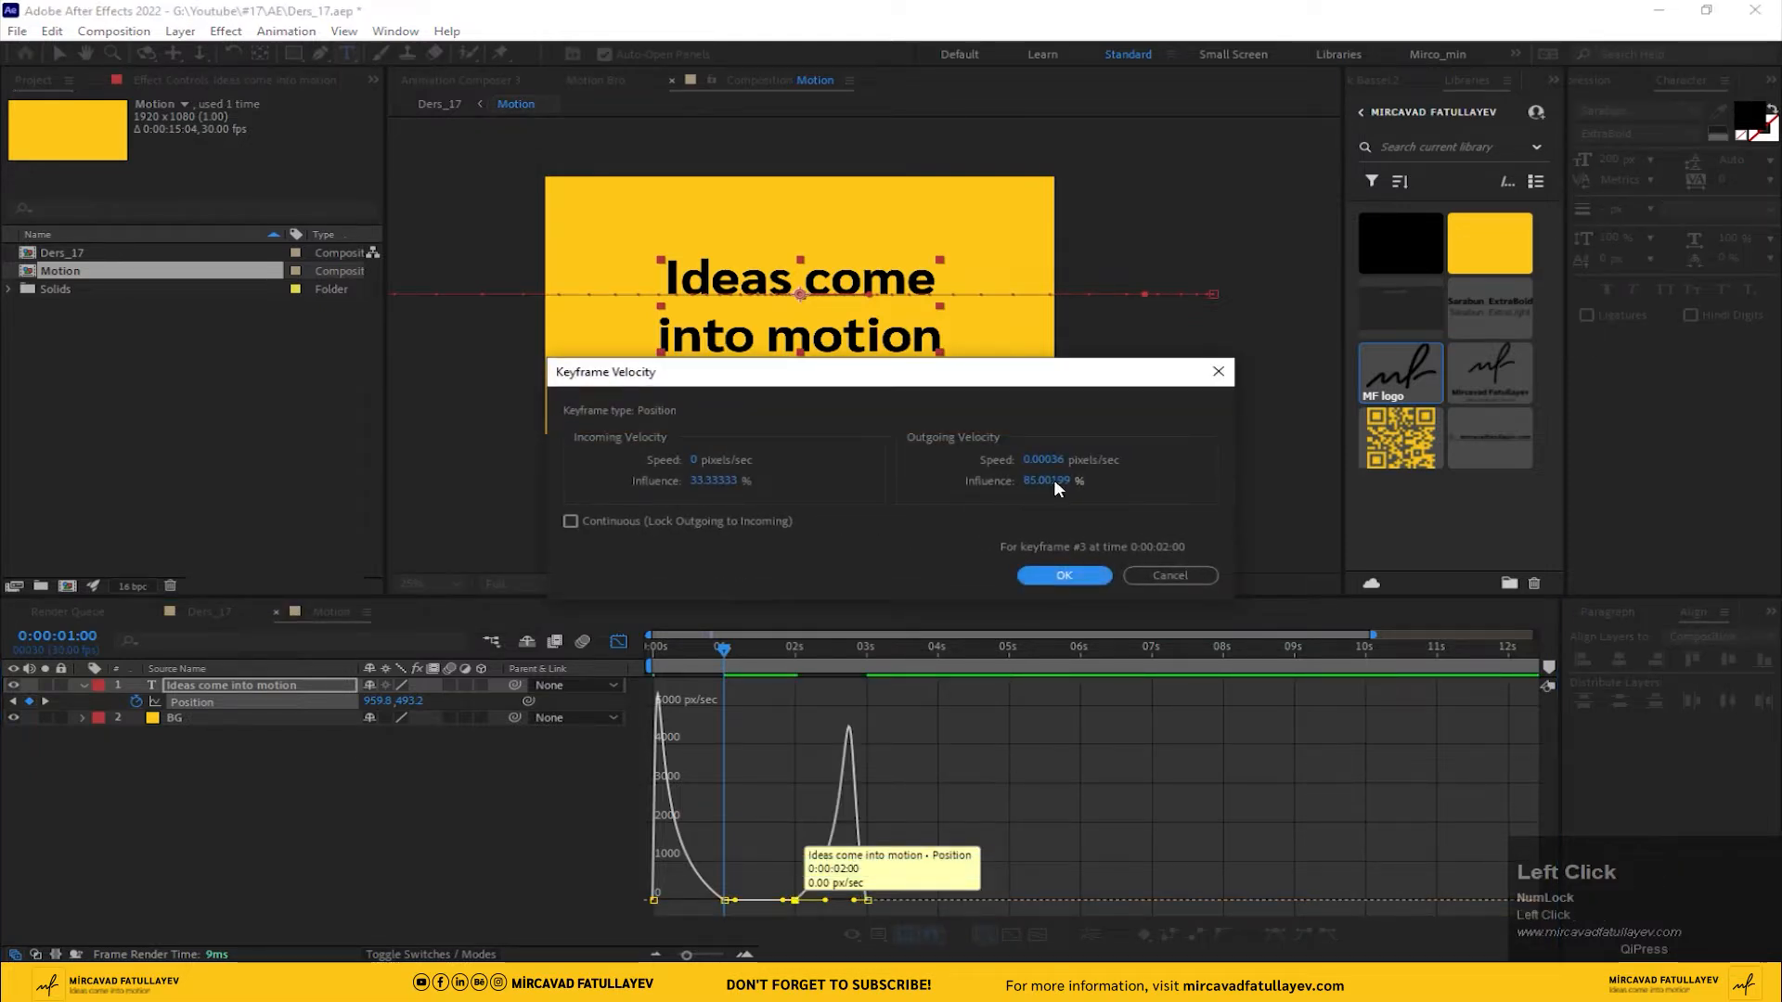
click(1054, 478)
text(90)
key(Return)
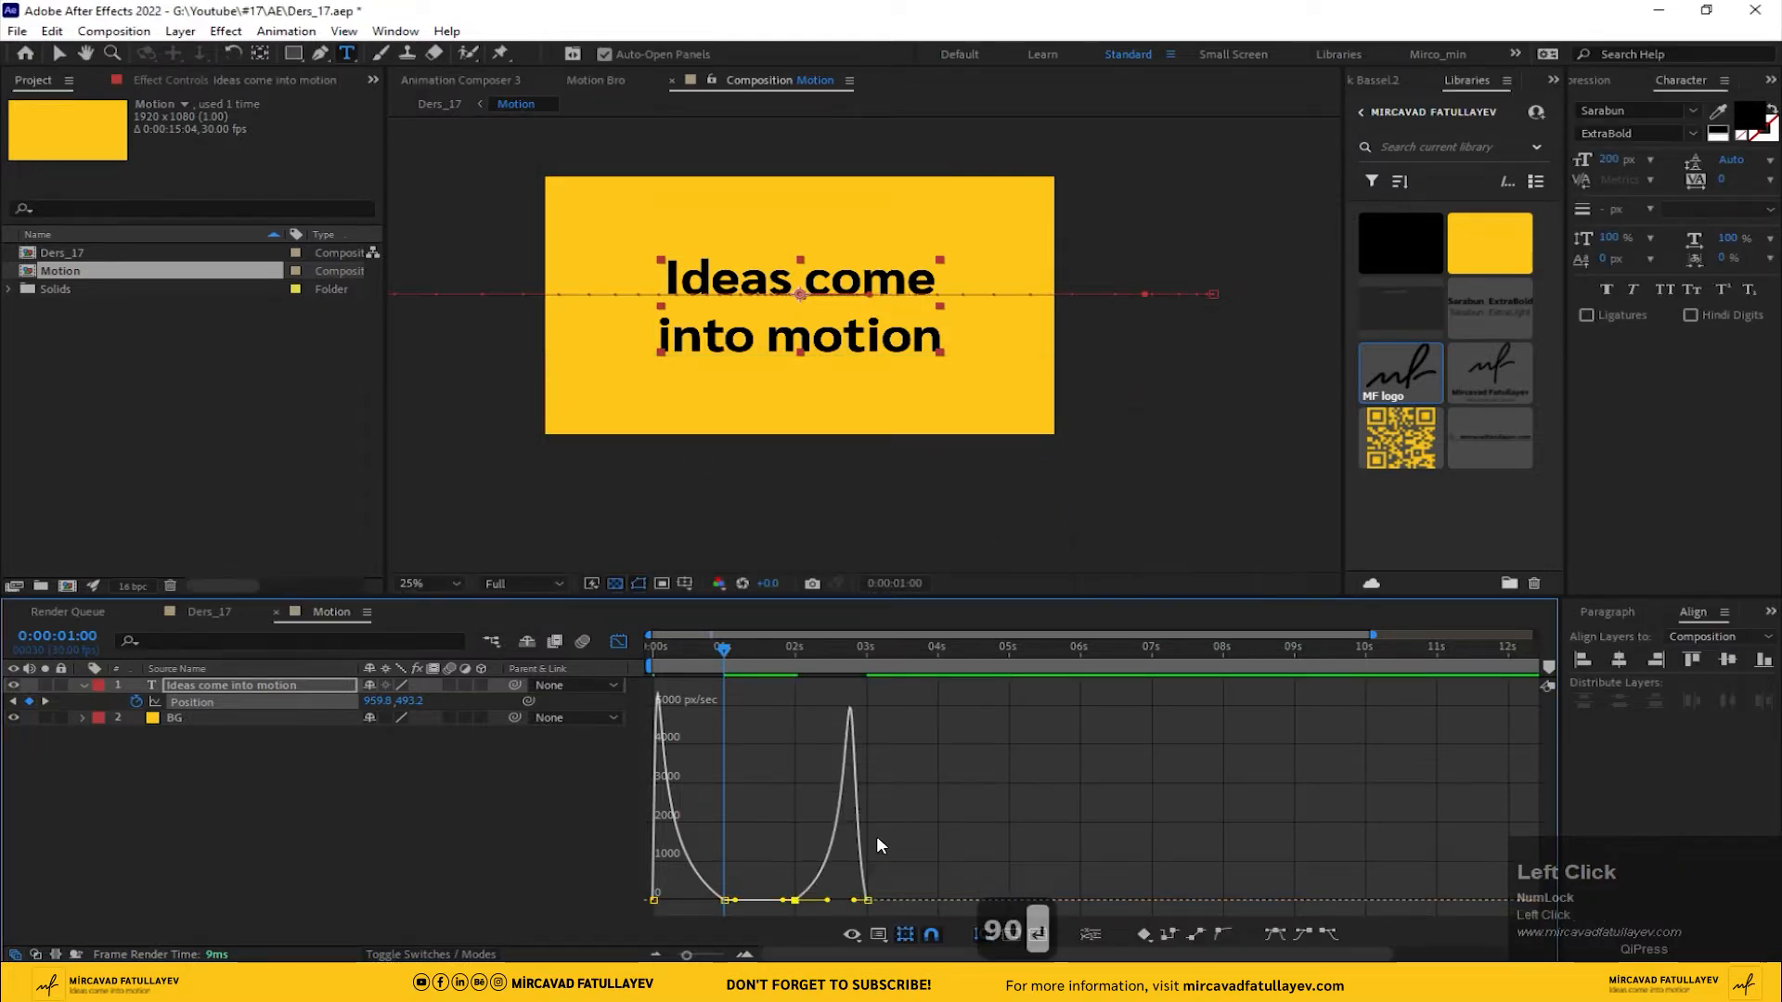
click(867, 900)
right_click(866, 900)
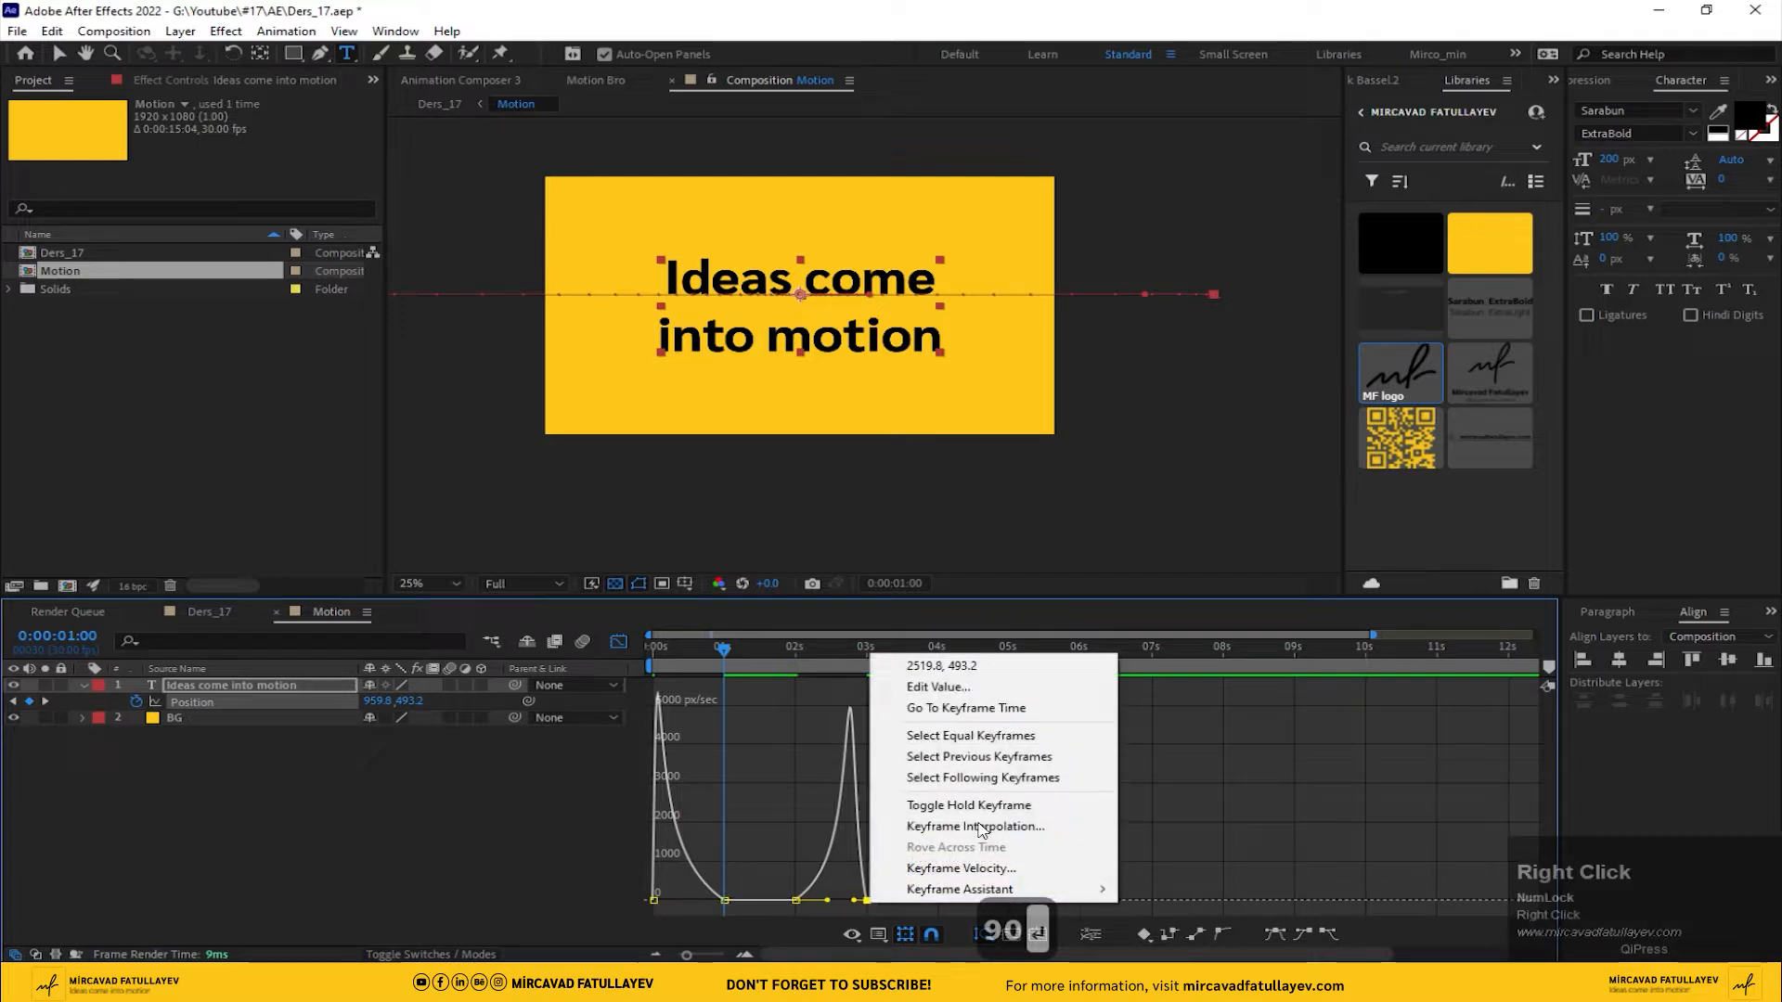
click(1007, 876)
click(1049, 480)
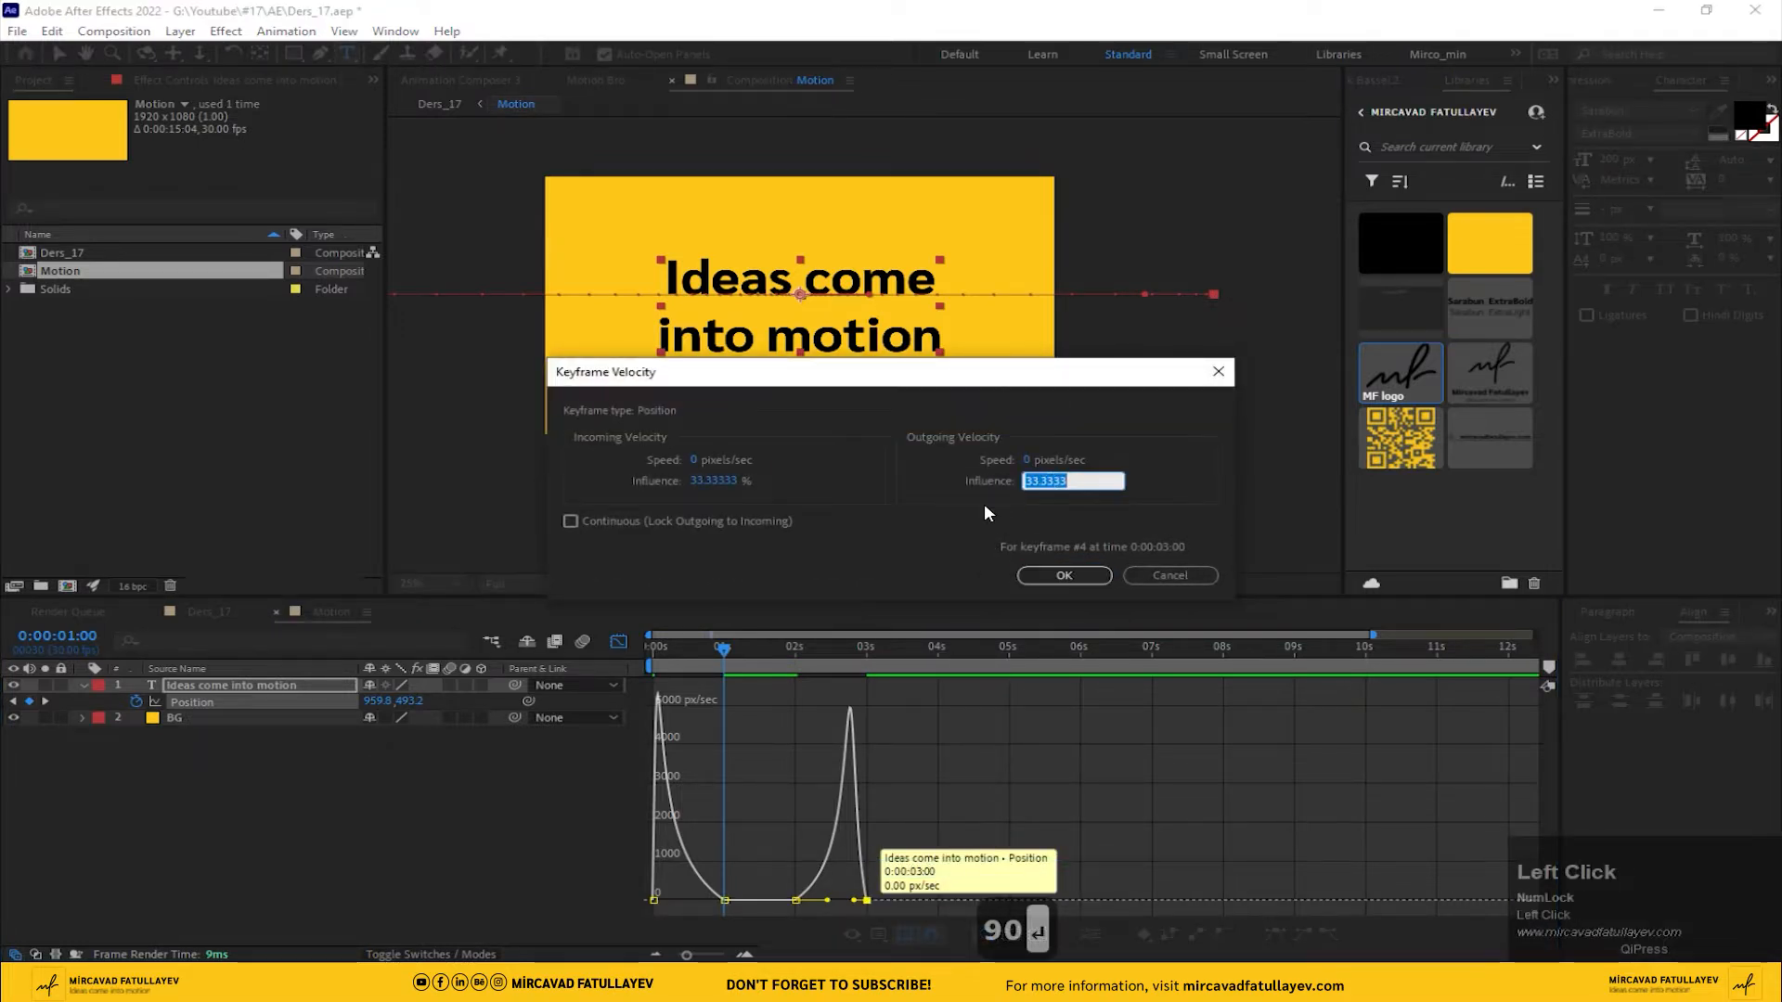
text(10)
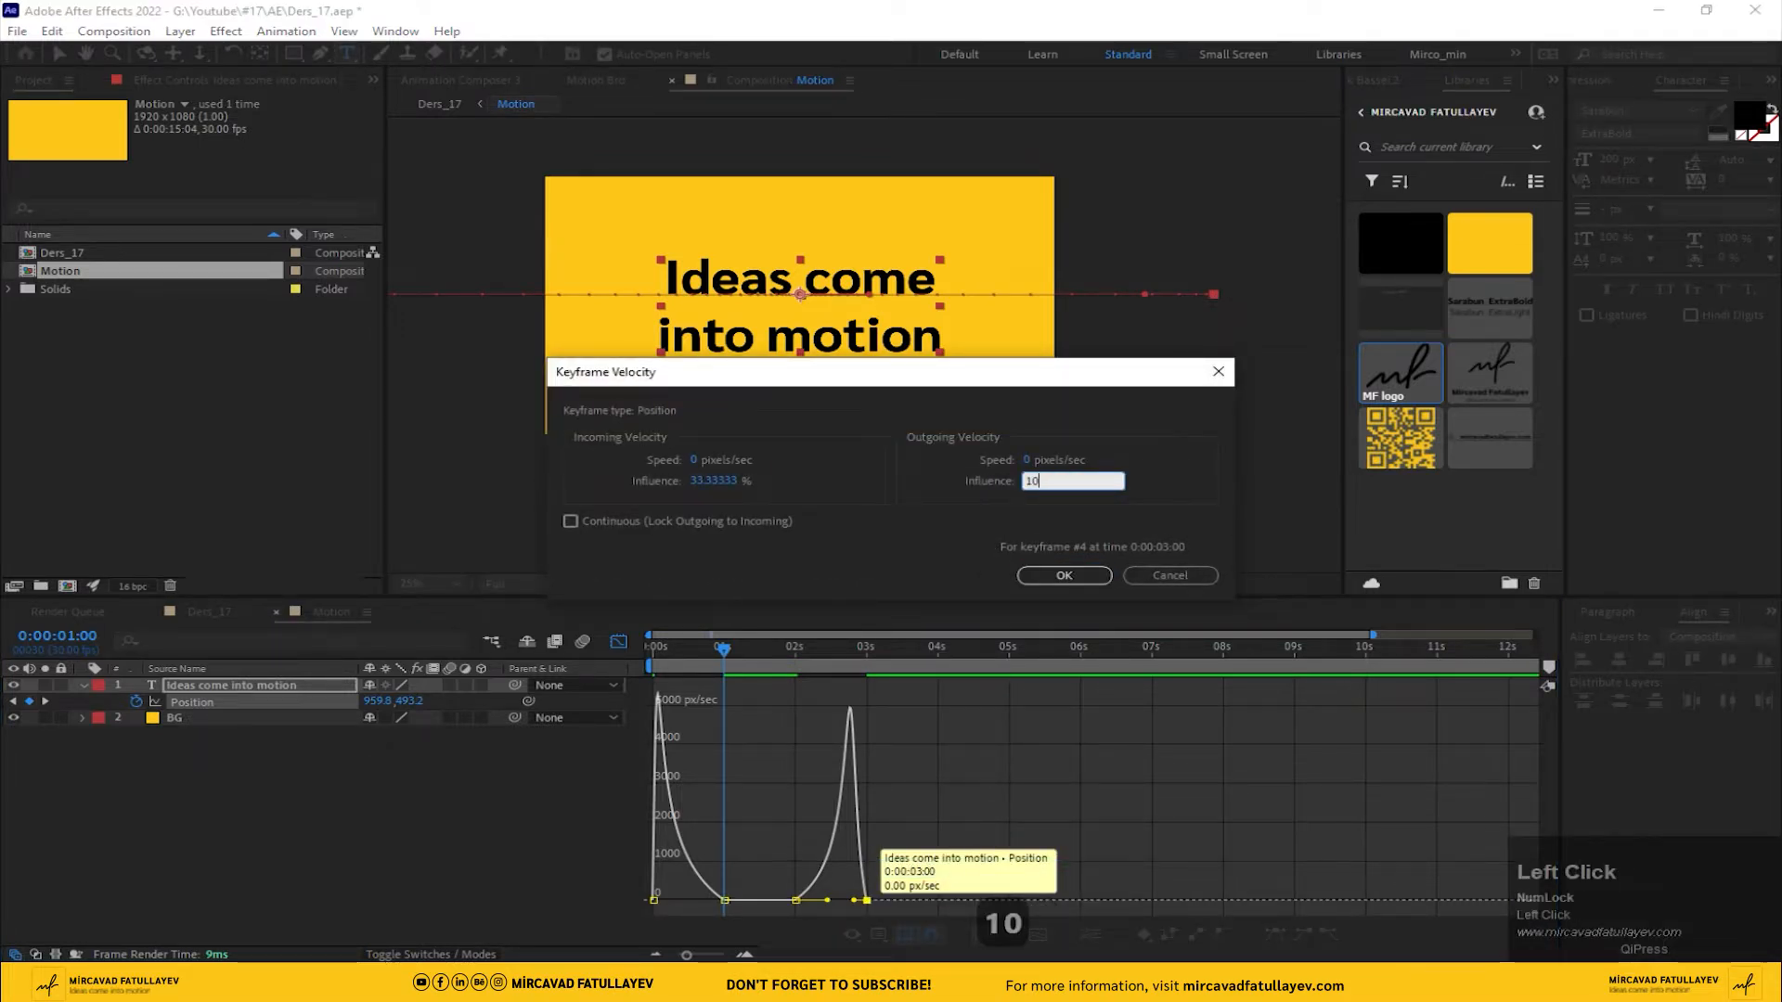
click(1134, 563)
click(1155, 574)
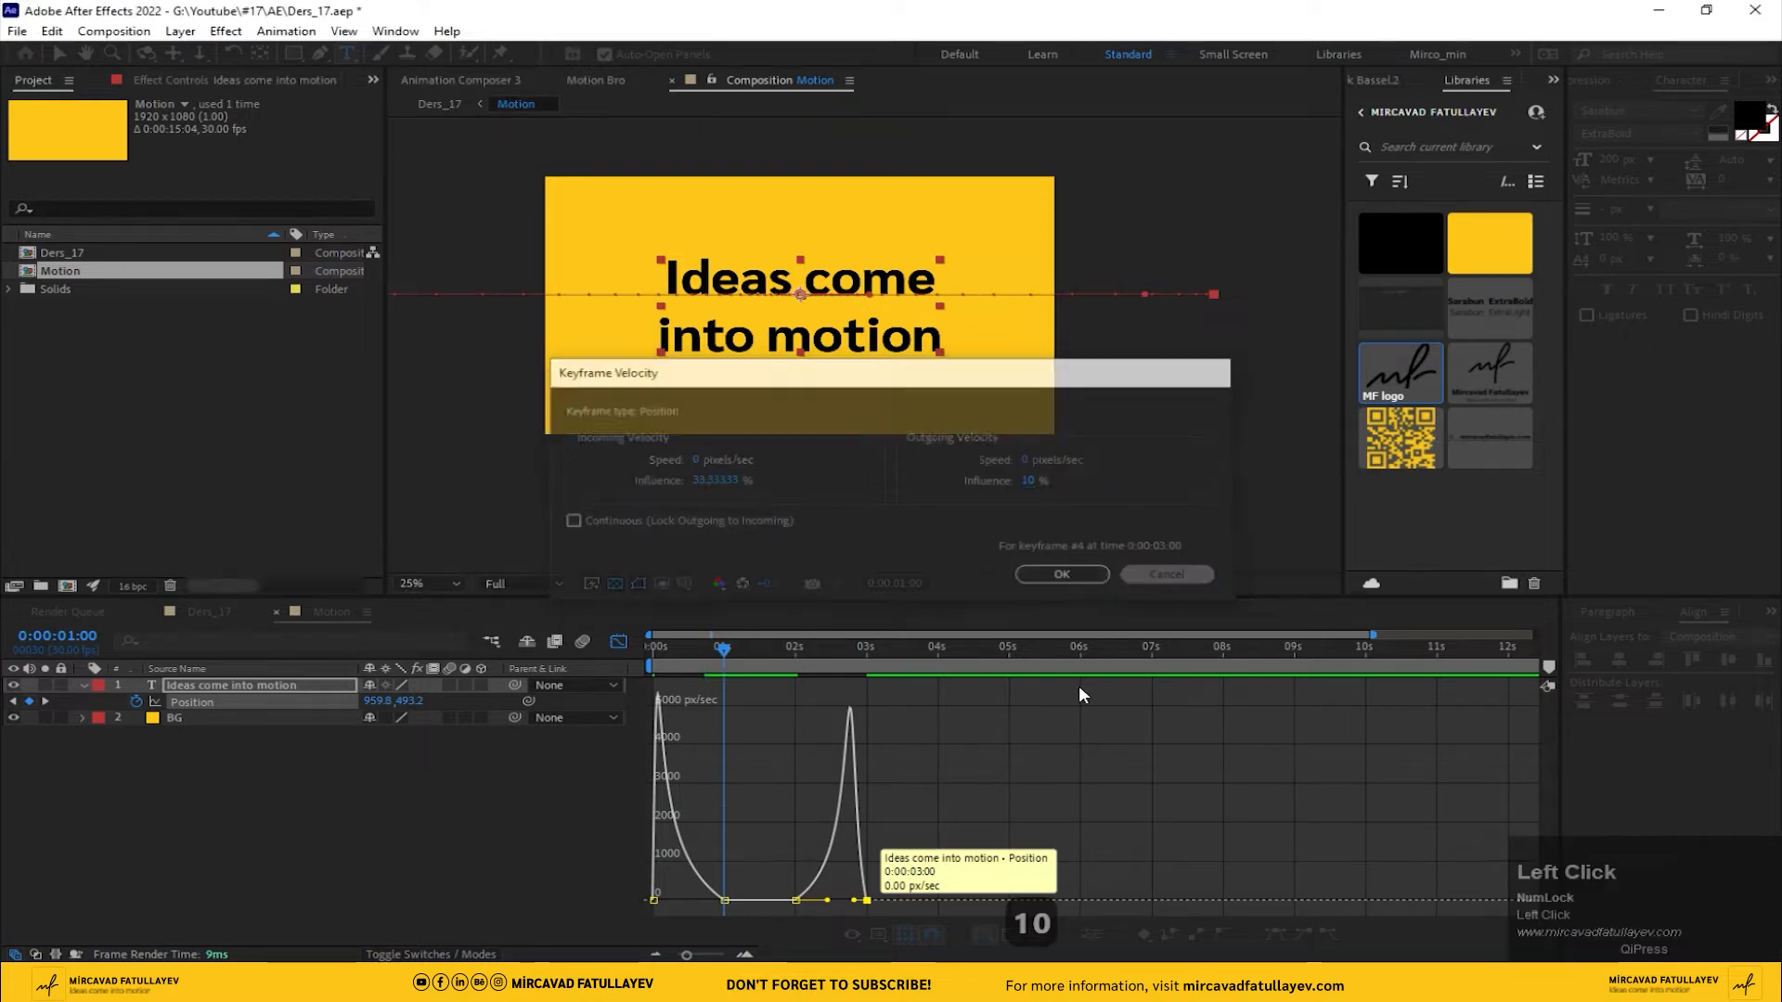
- Set the incoming velocity influence of the last Position keyframe, at 3 seconds, to 10% and play back the animation
right_click(866, 899)
click(945, 864)
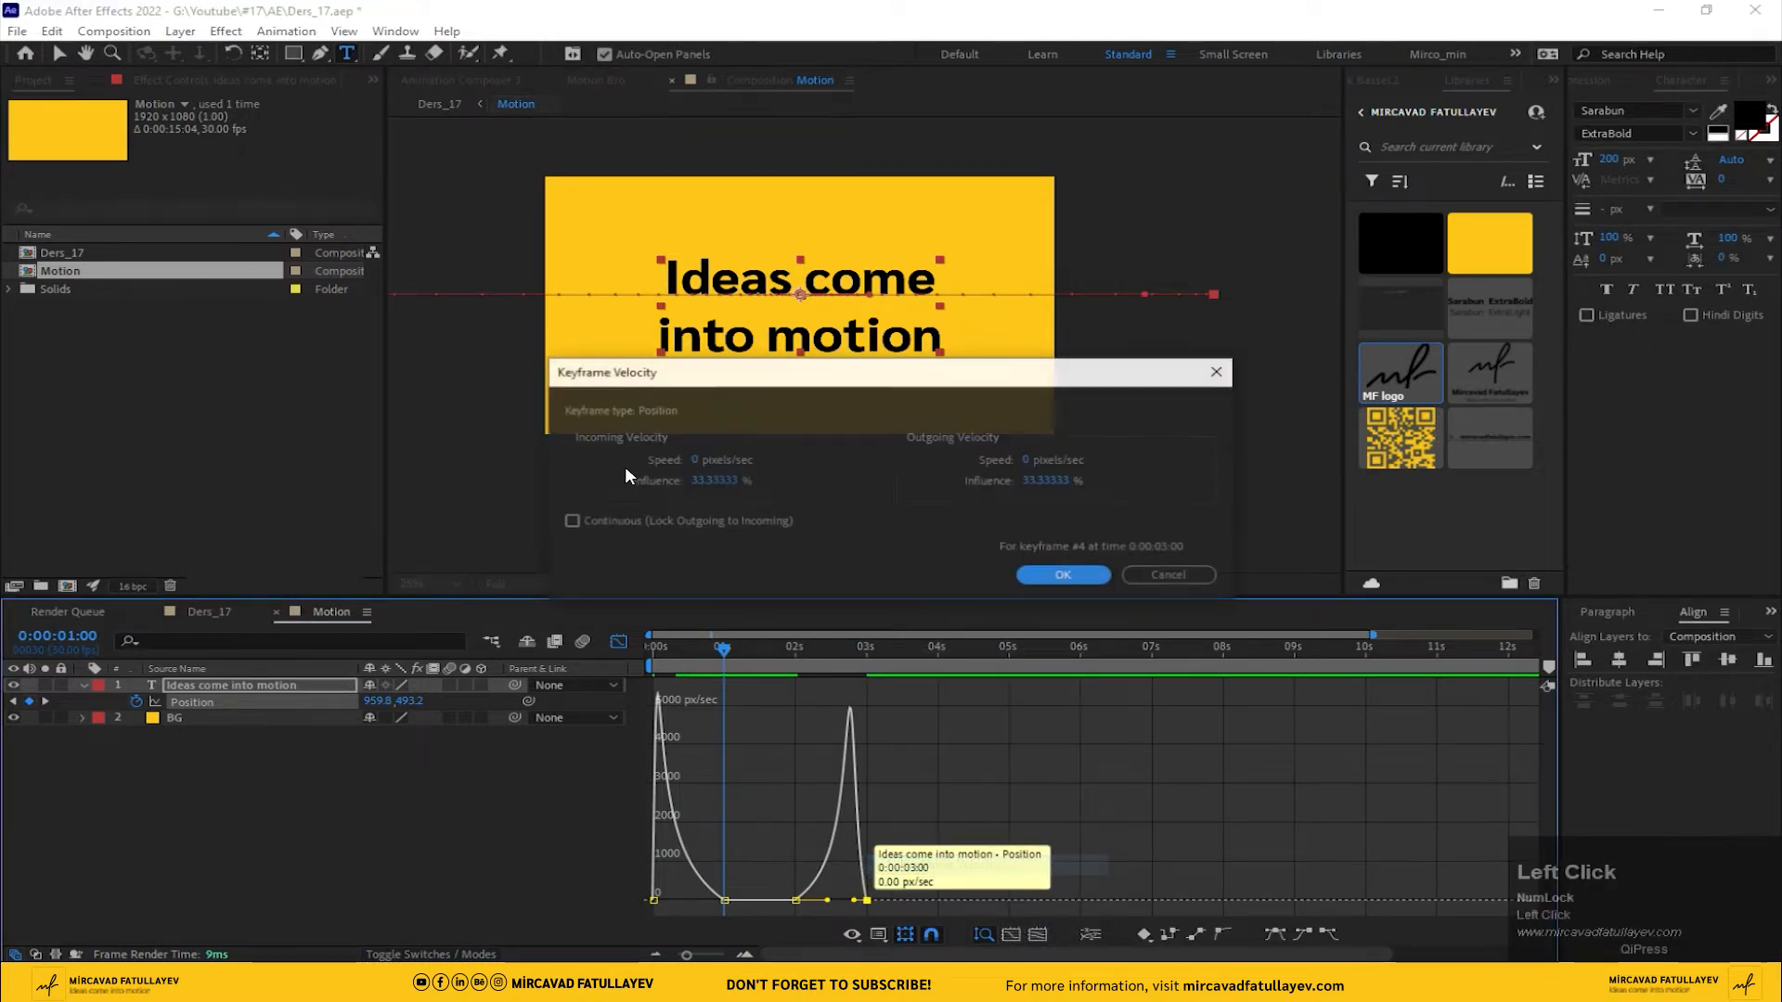
click(724, 480)
text(10)
key(Return)
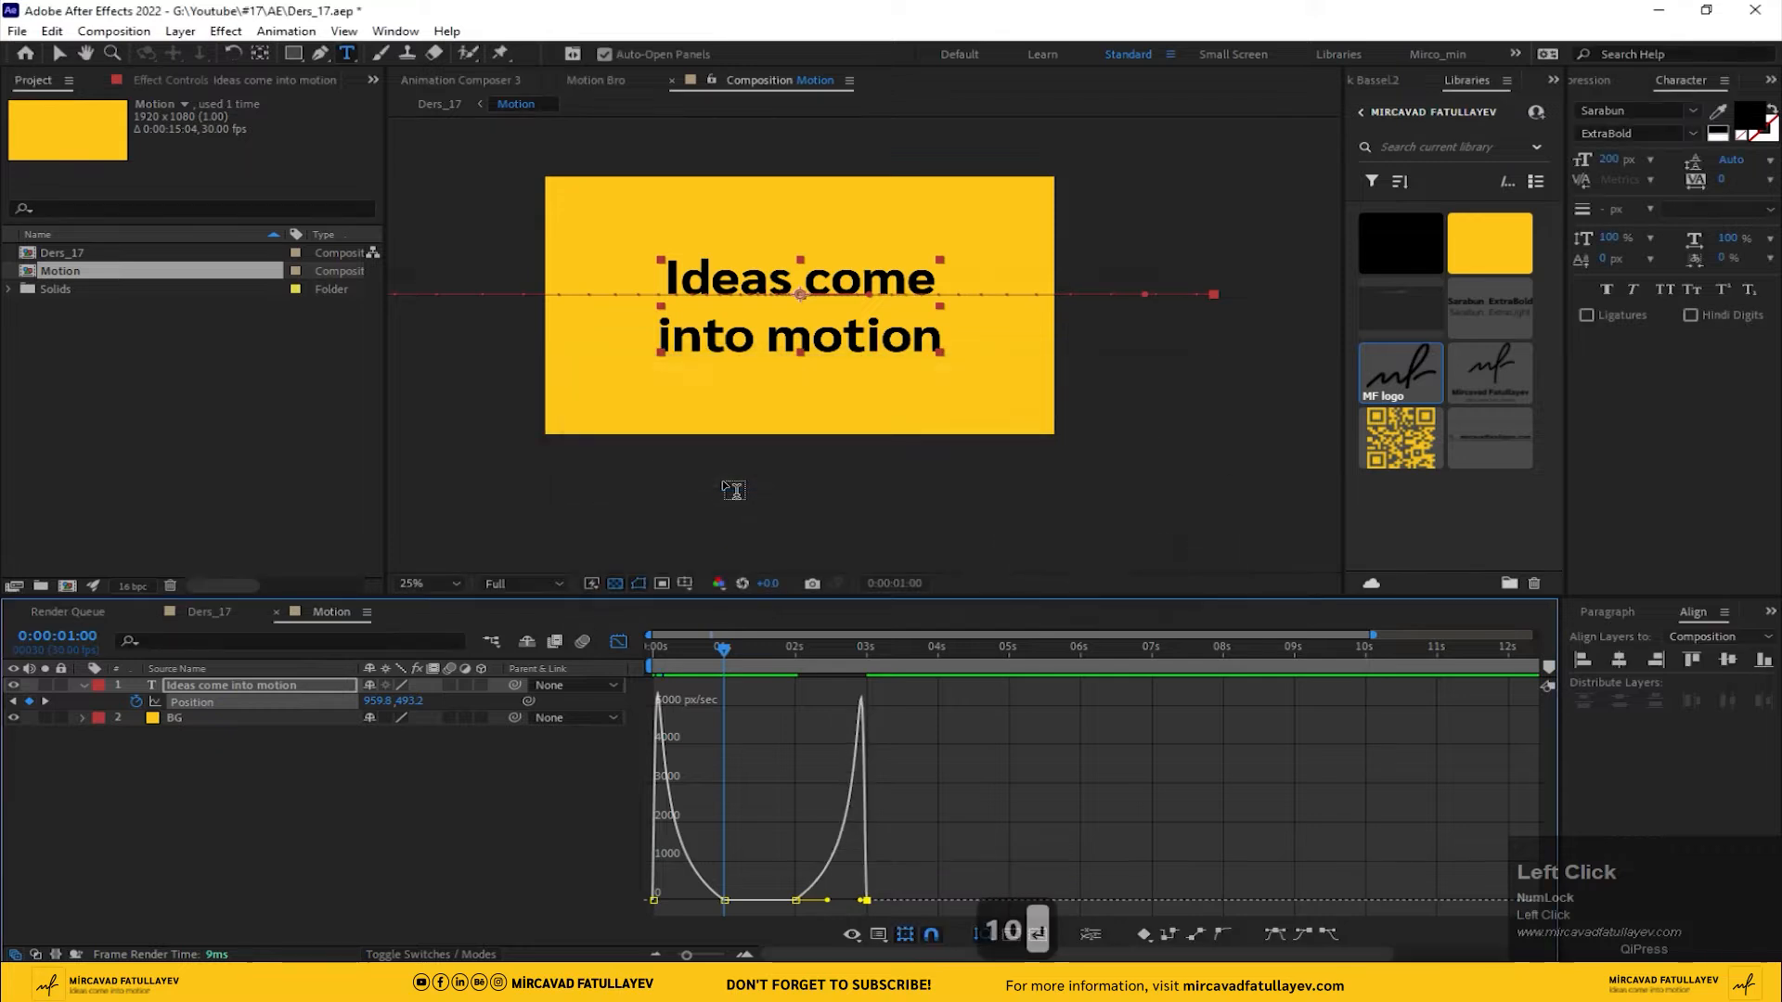
key(space)
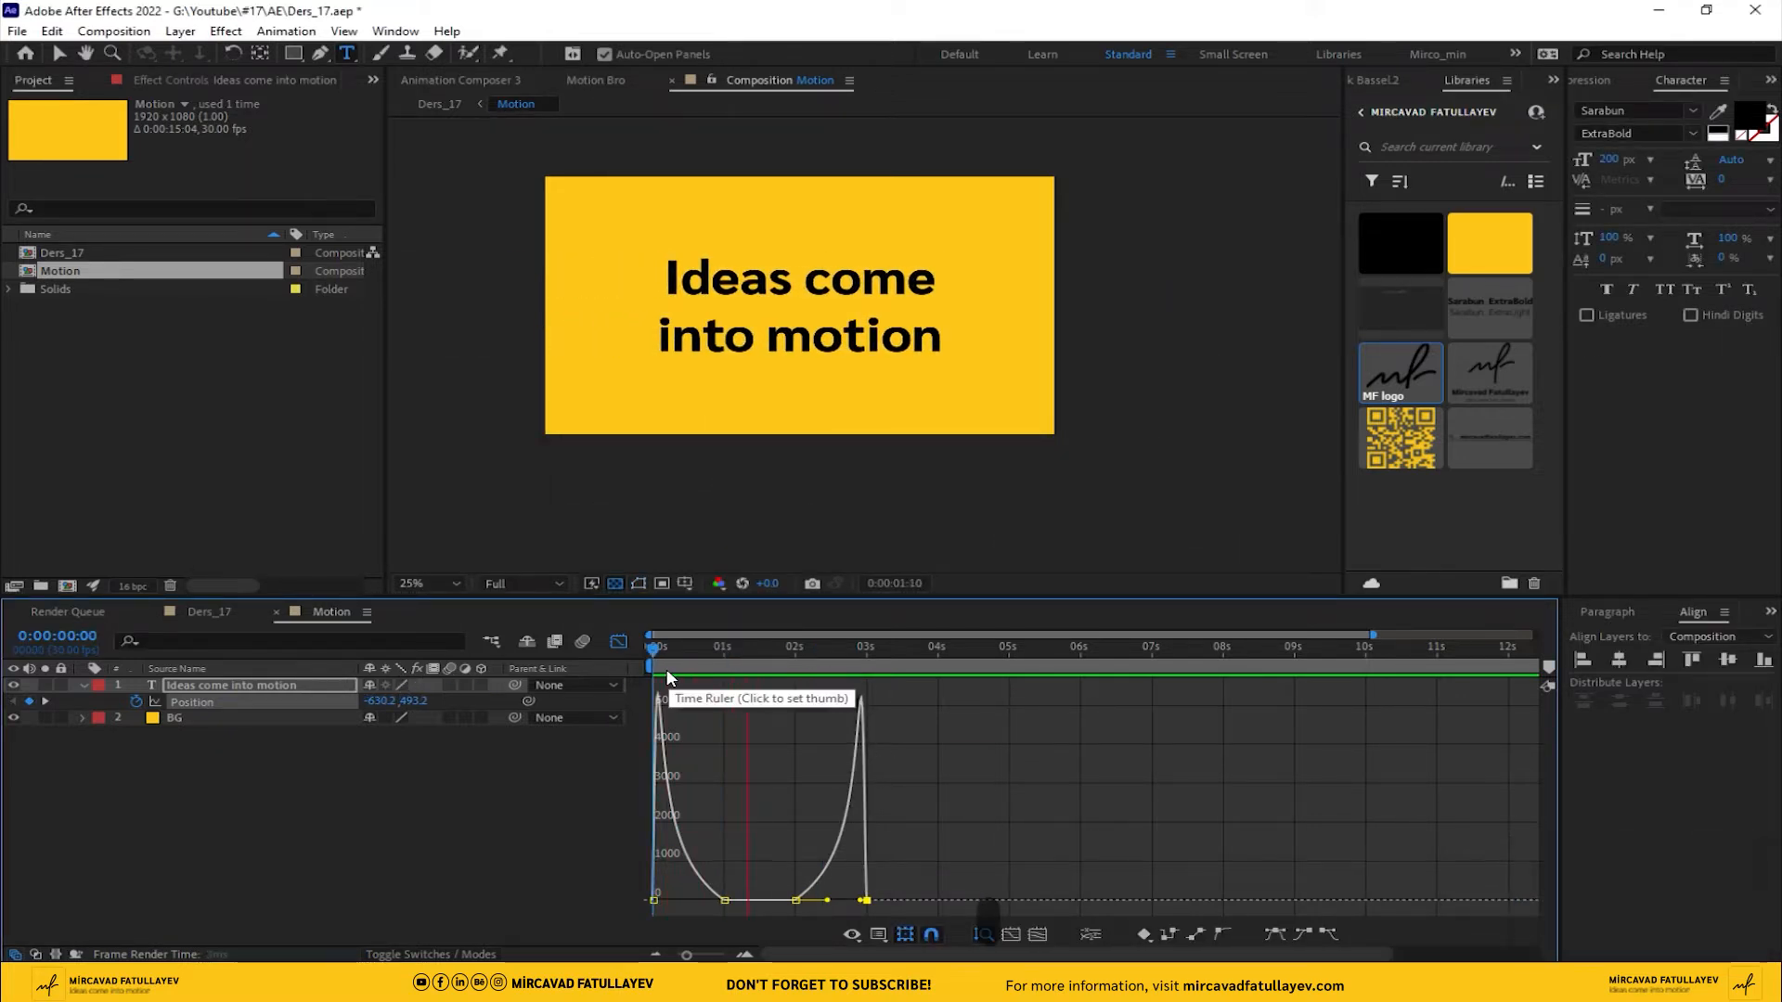
- Leave the speed graph and enable motion blur on the text layer, the BG layer and the composition
click(618, 641)
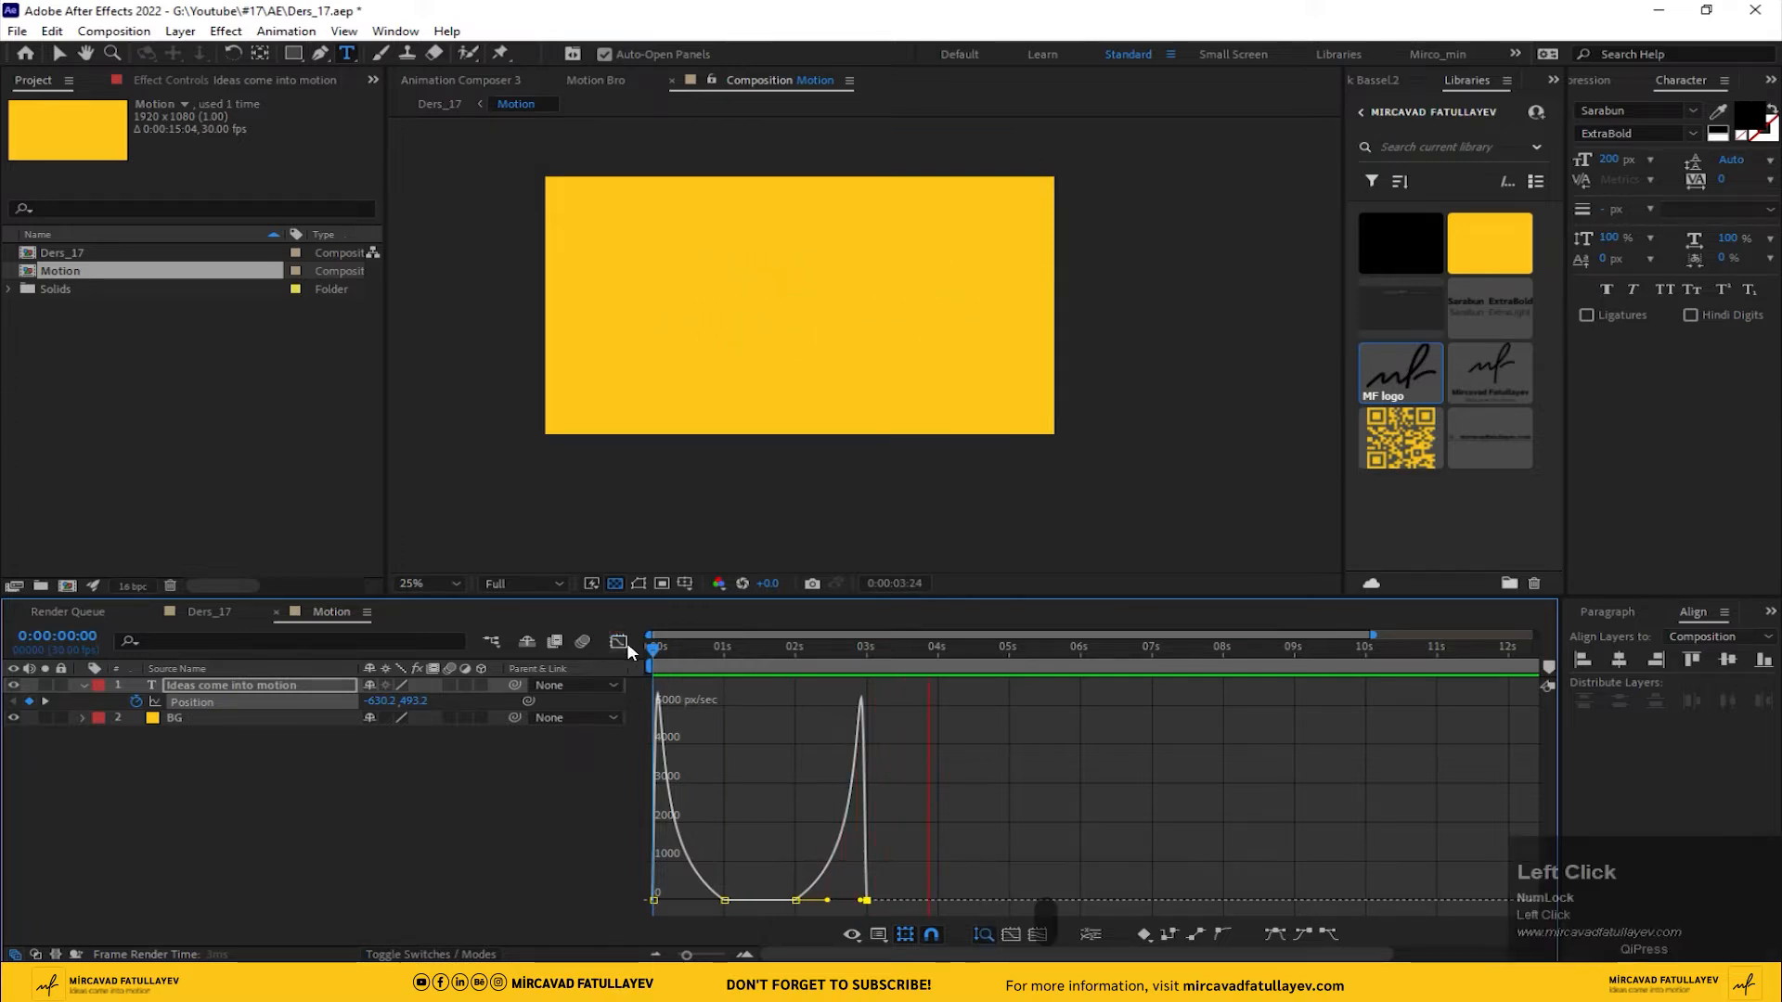
click(867, 651)
drag(455, 684, 454, 733)
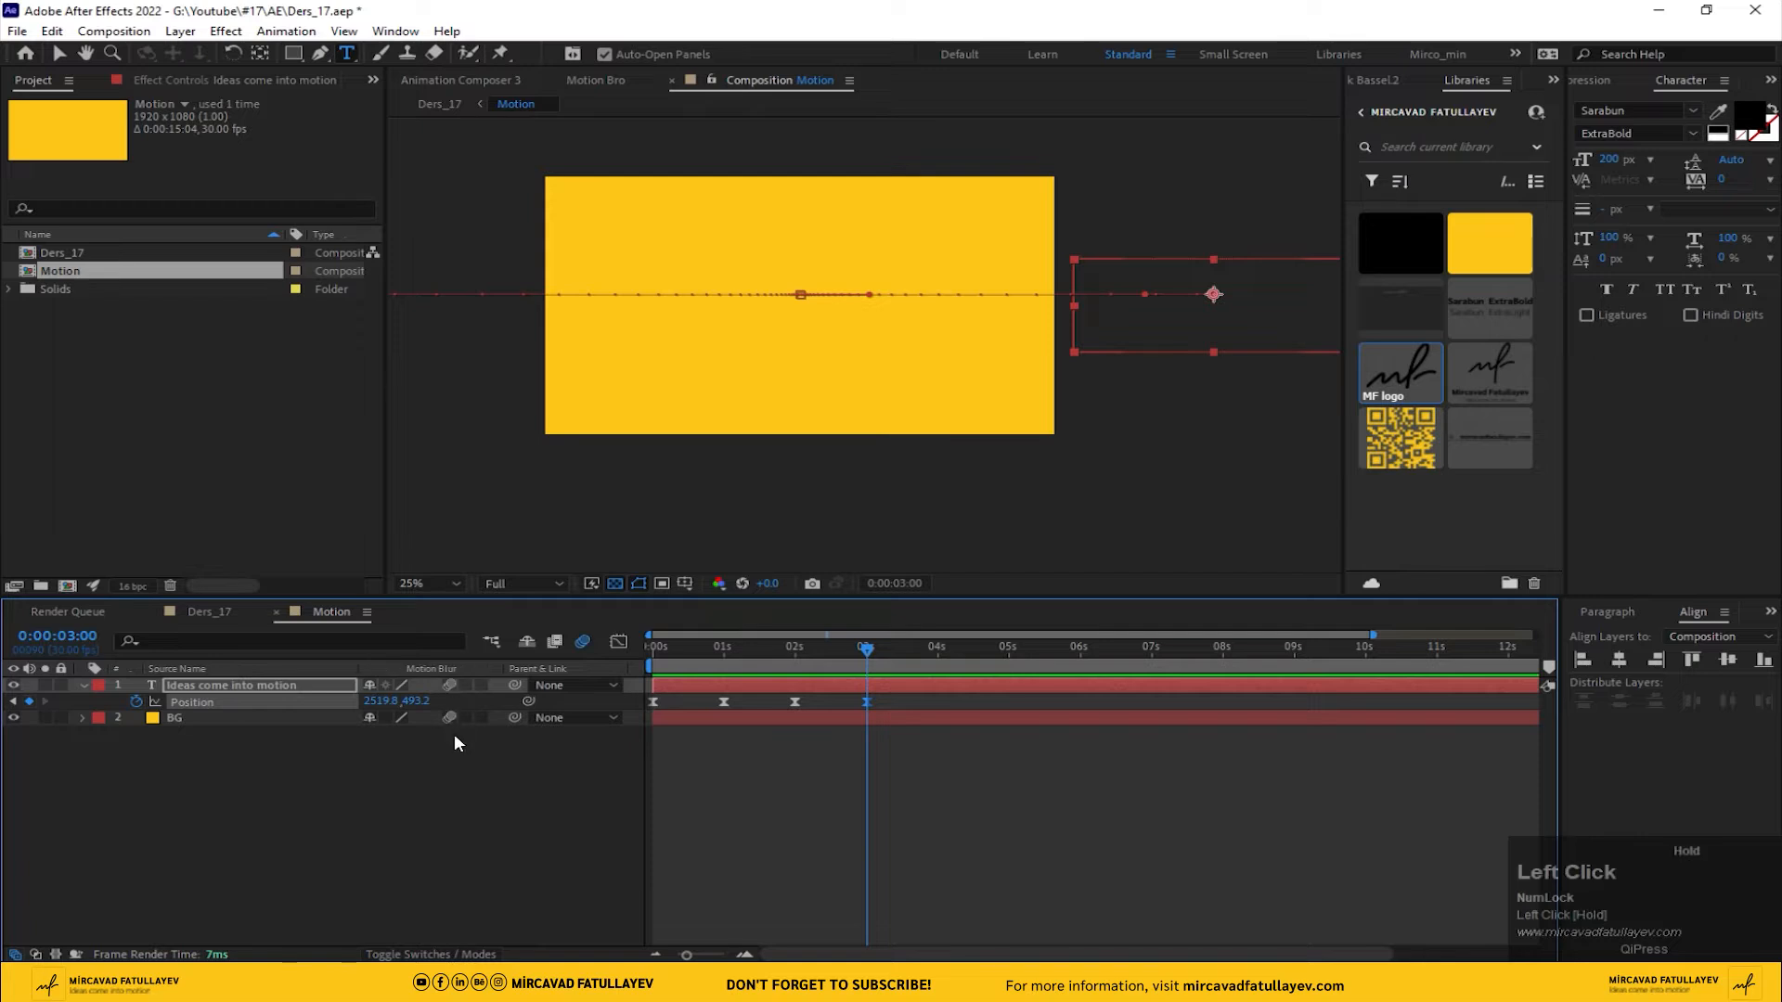
click(454, 734)
click(582, 641)
click(773, 649)
drag(740, 665, 756, 668)
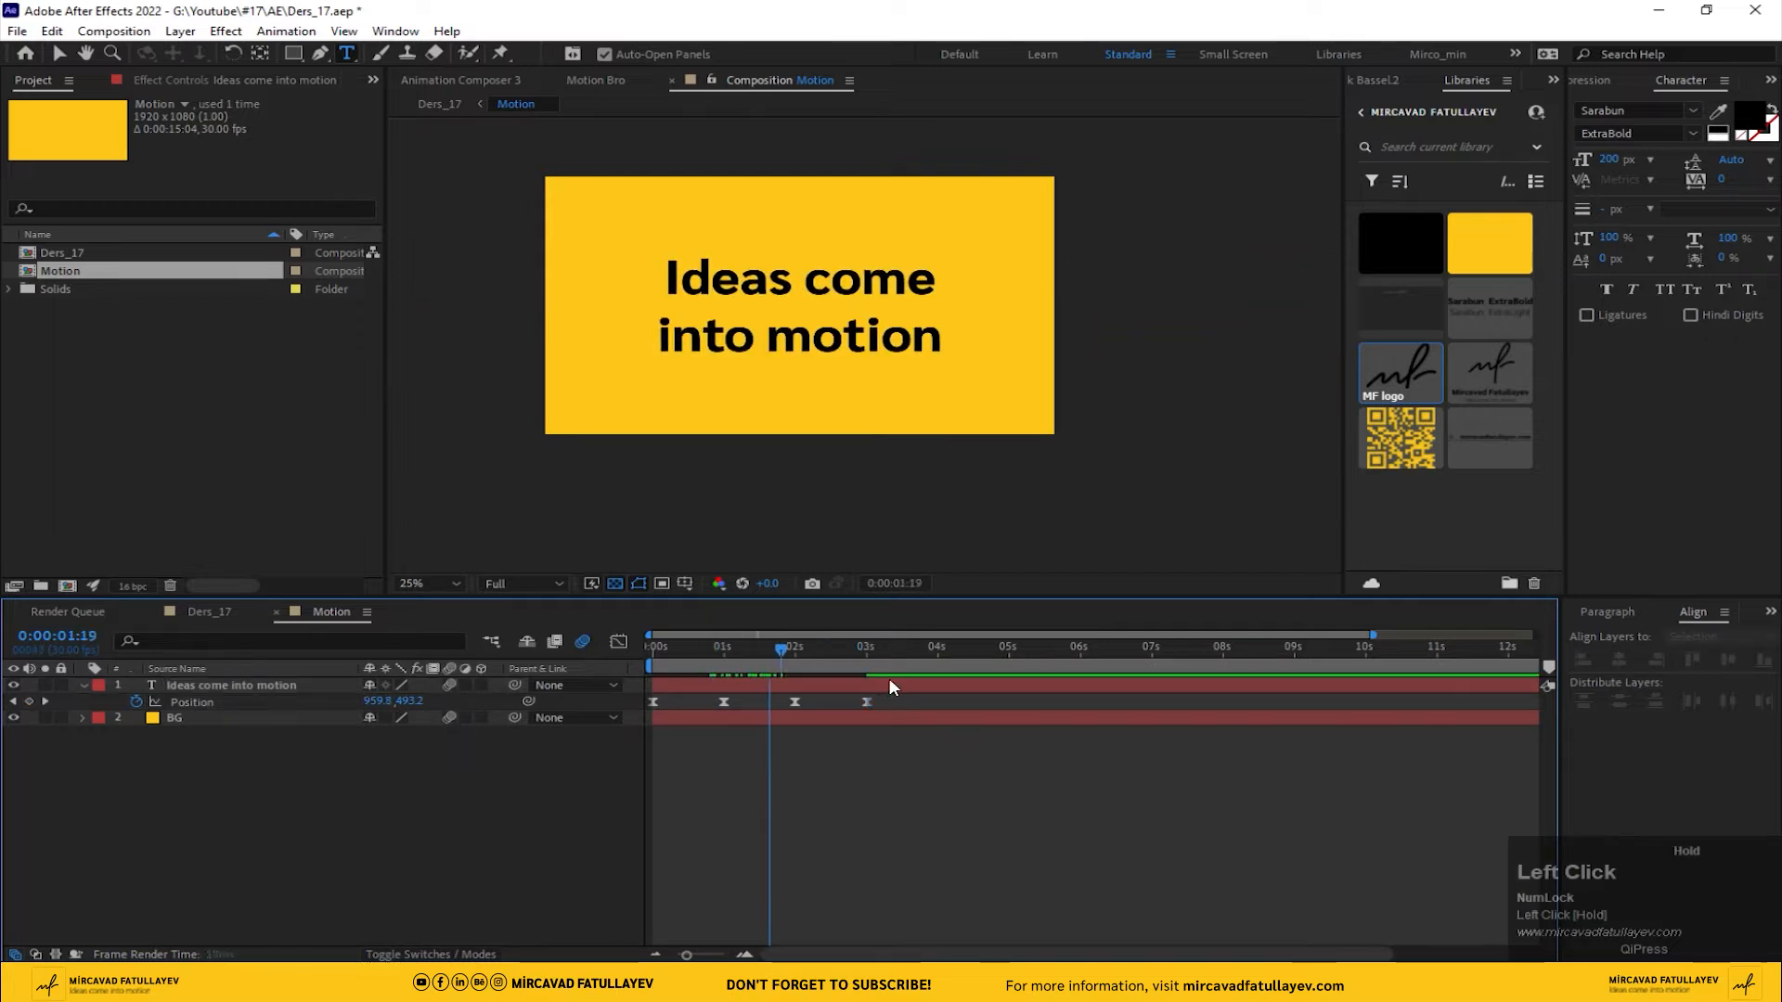
- At 0:00:01:10, apply a Fill effect to the BG layer and sample its color from the yellow library swatch
drag(888, 679, 728, 690)
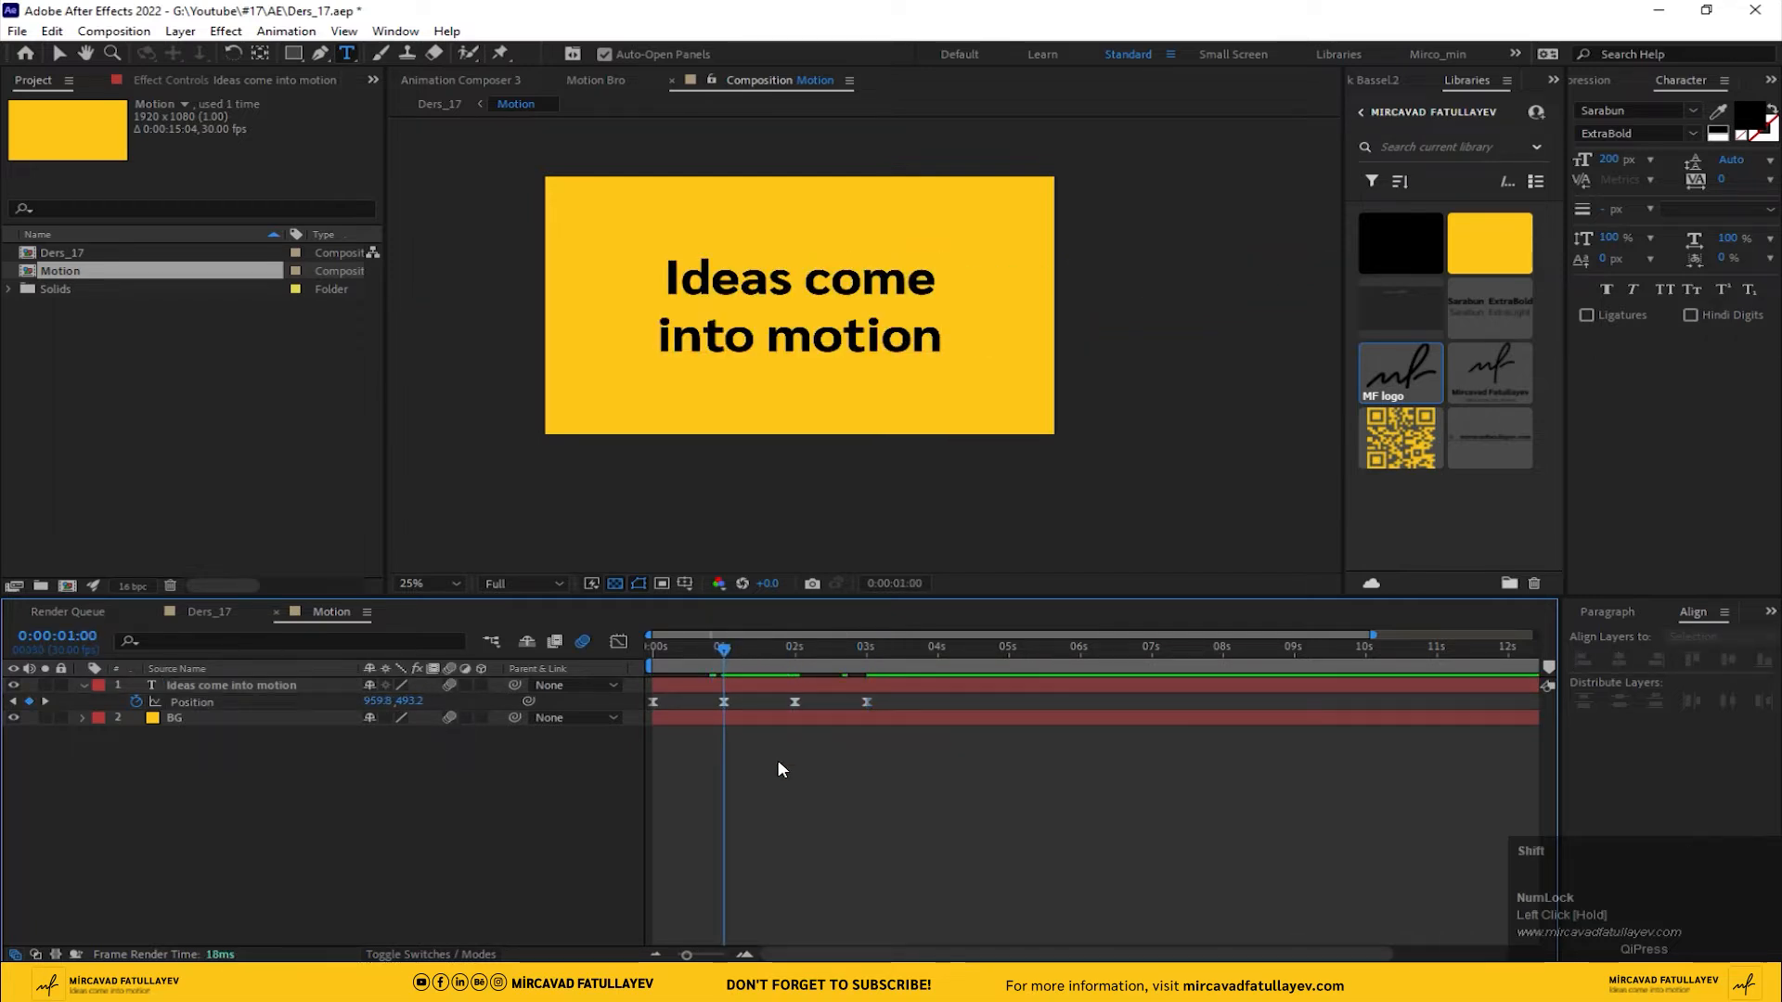
key(shift+Page_Down)
click(757, 714)
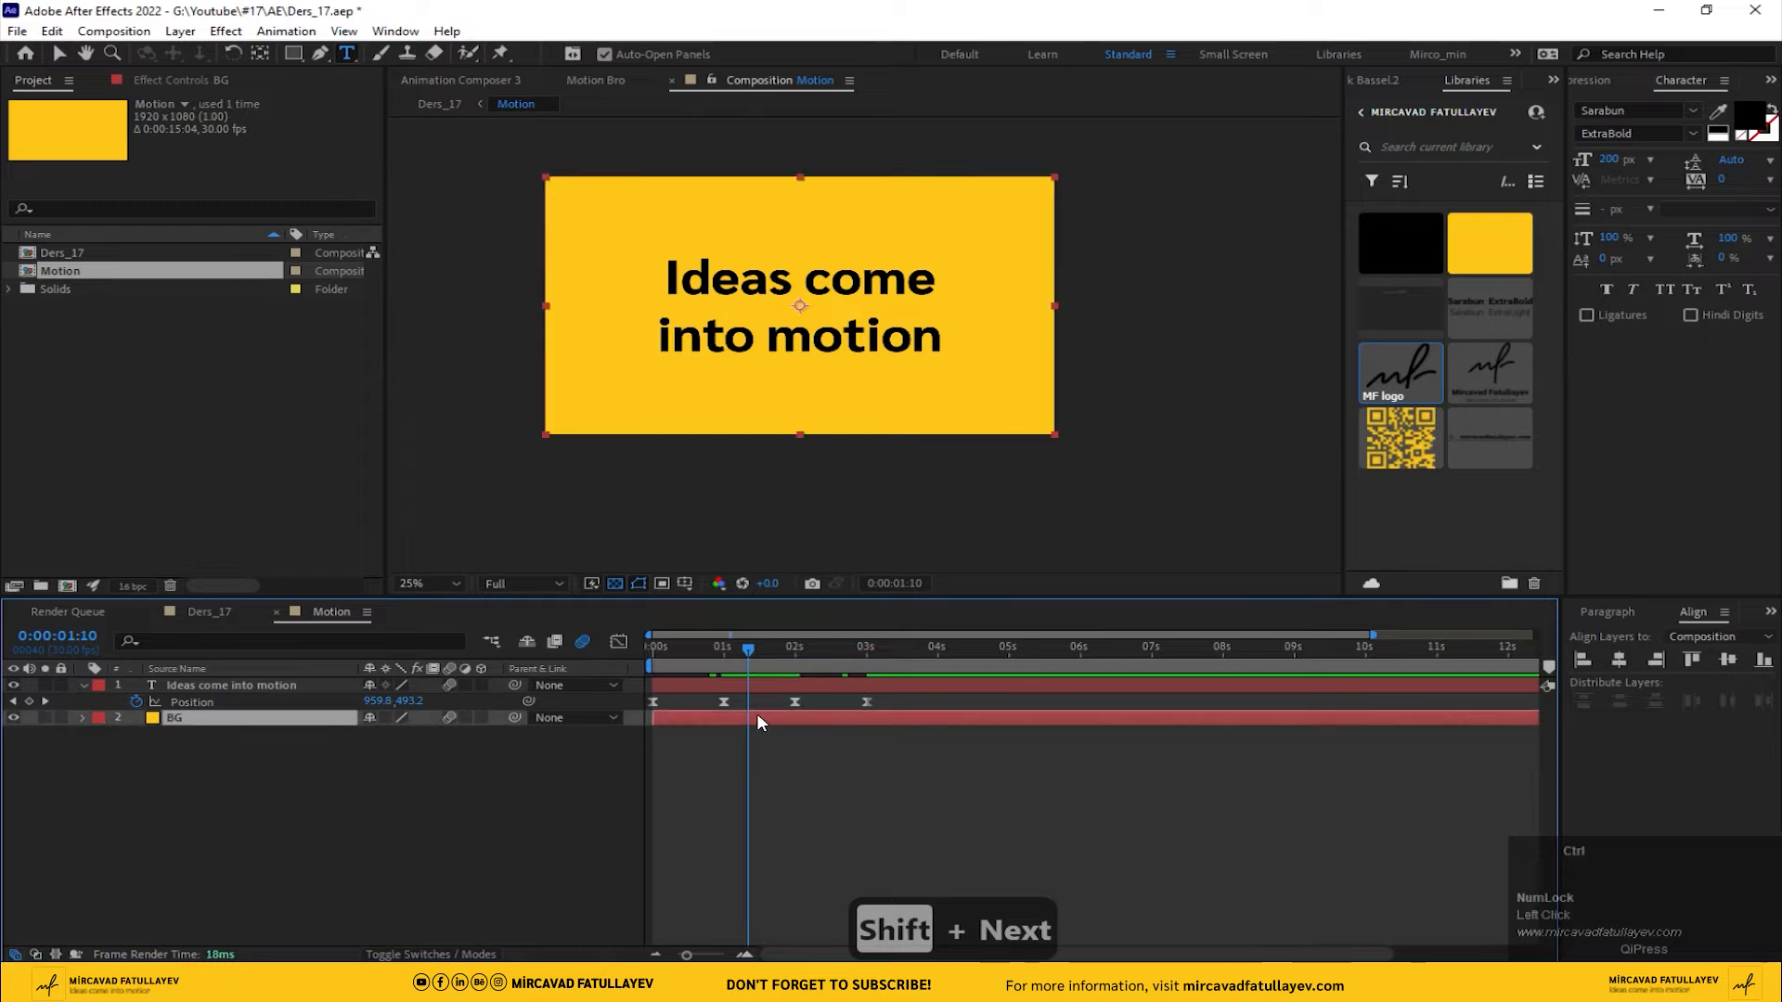
key(ctrl+space)
text(fil)
key(Return)
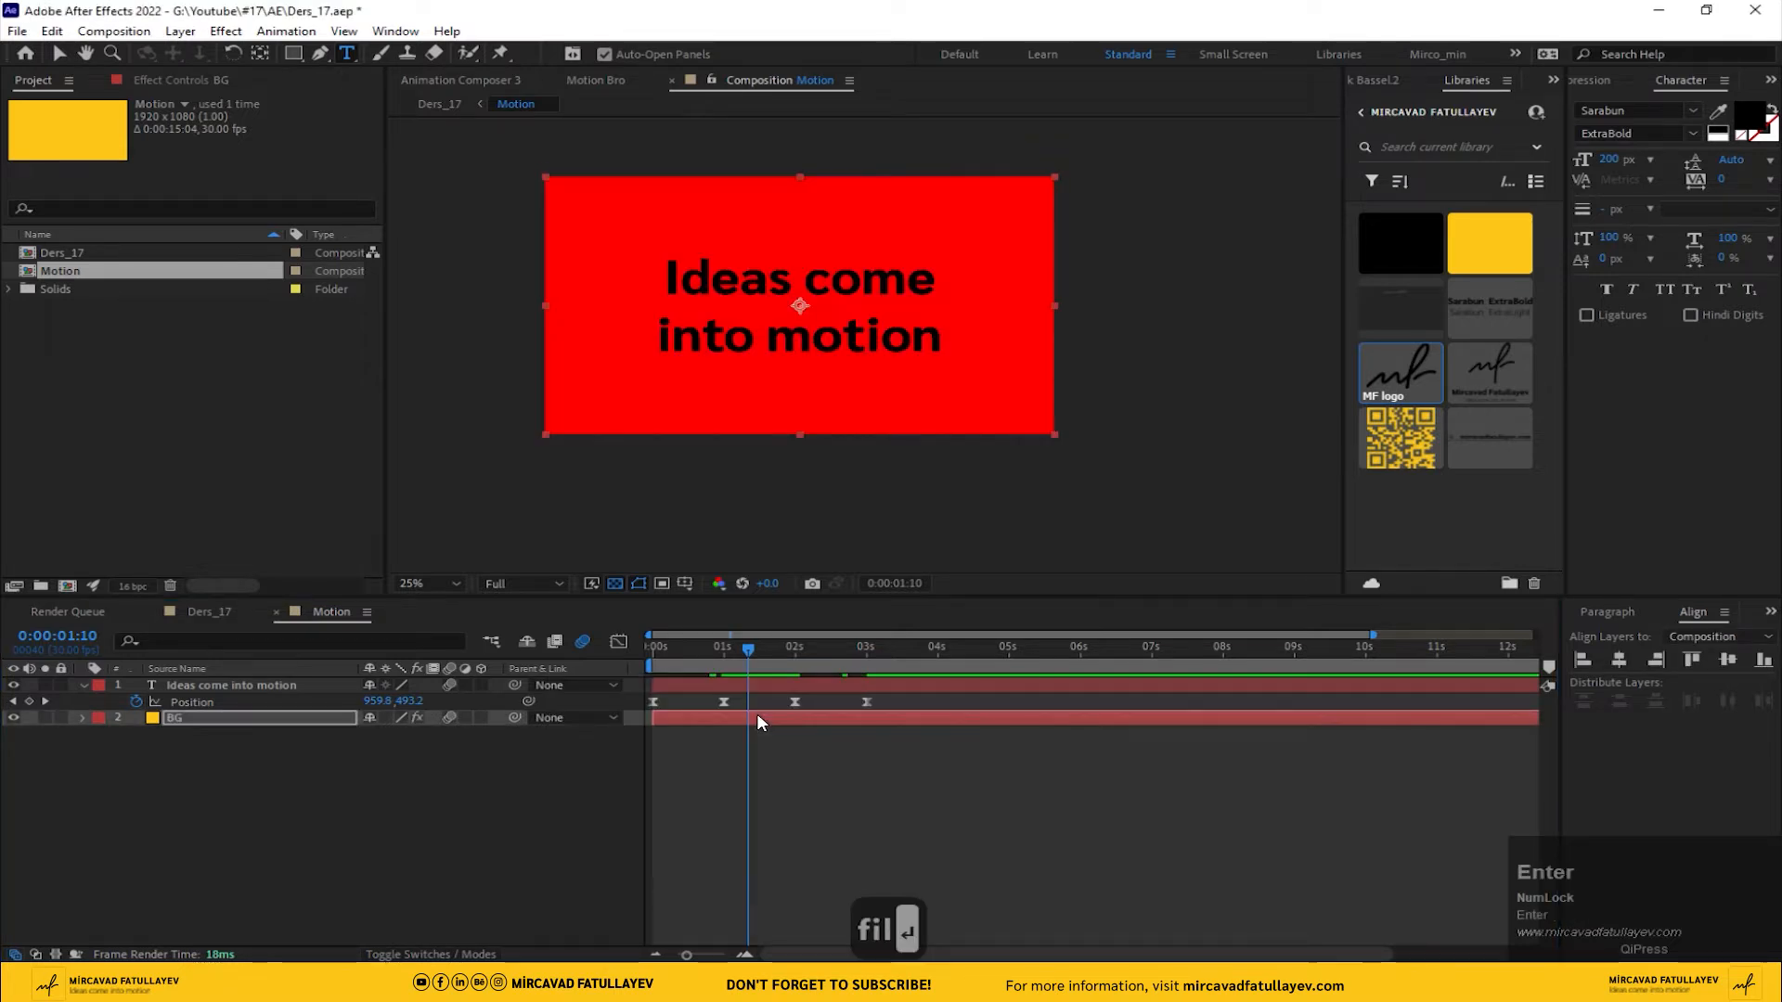
key(v)
click(227, 82)
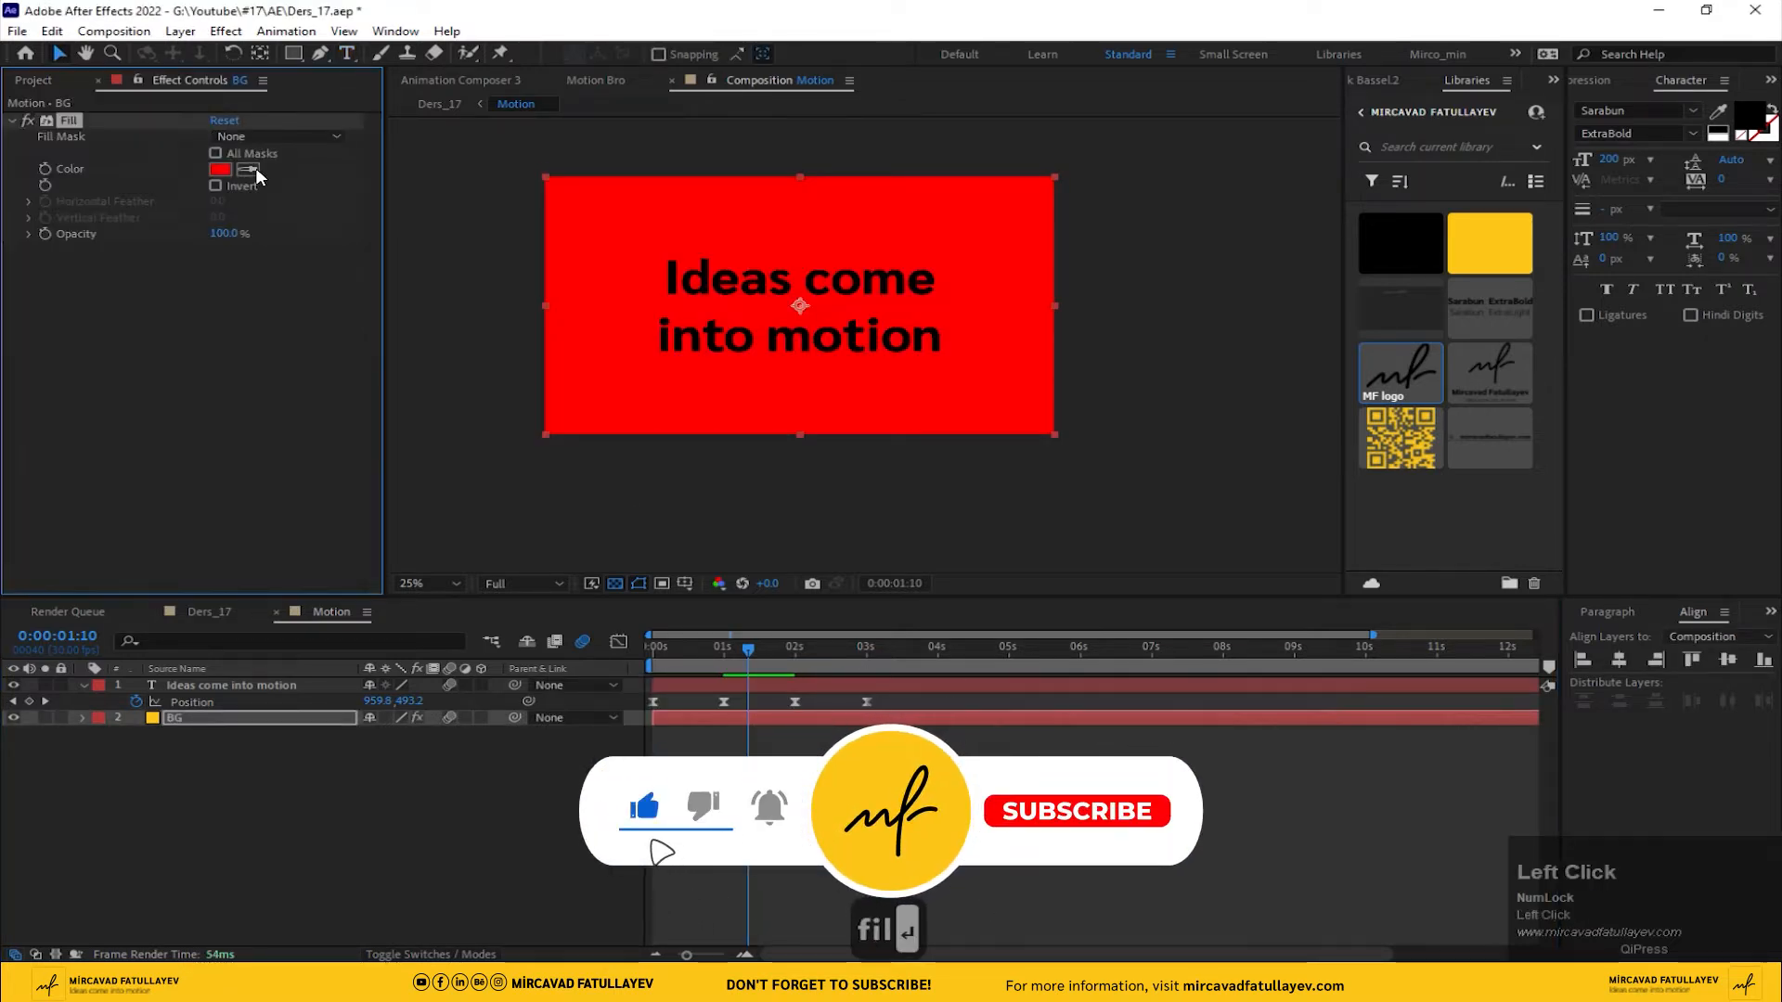
click(252, 171)
click(1474, 243)
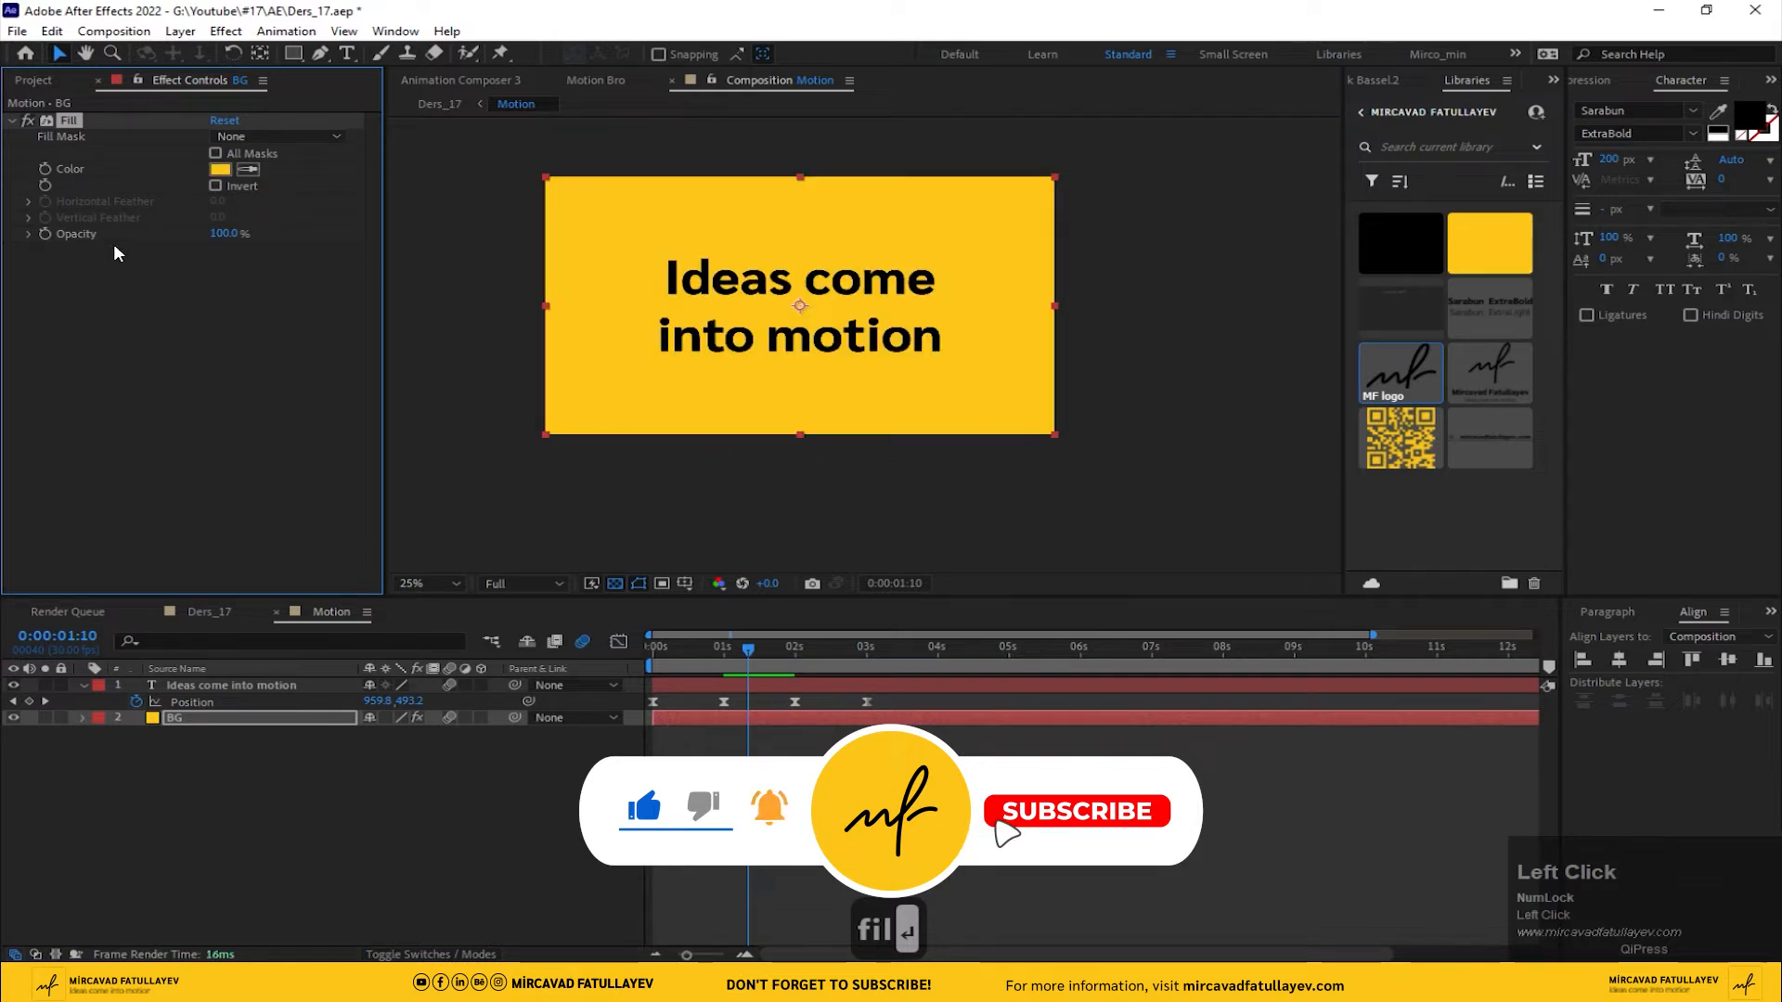
- Apply a Fill effect to the "Ideas come into motion" text layer and sample black as its color
click(766, 685)
key(ctrl+space)
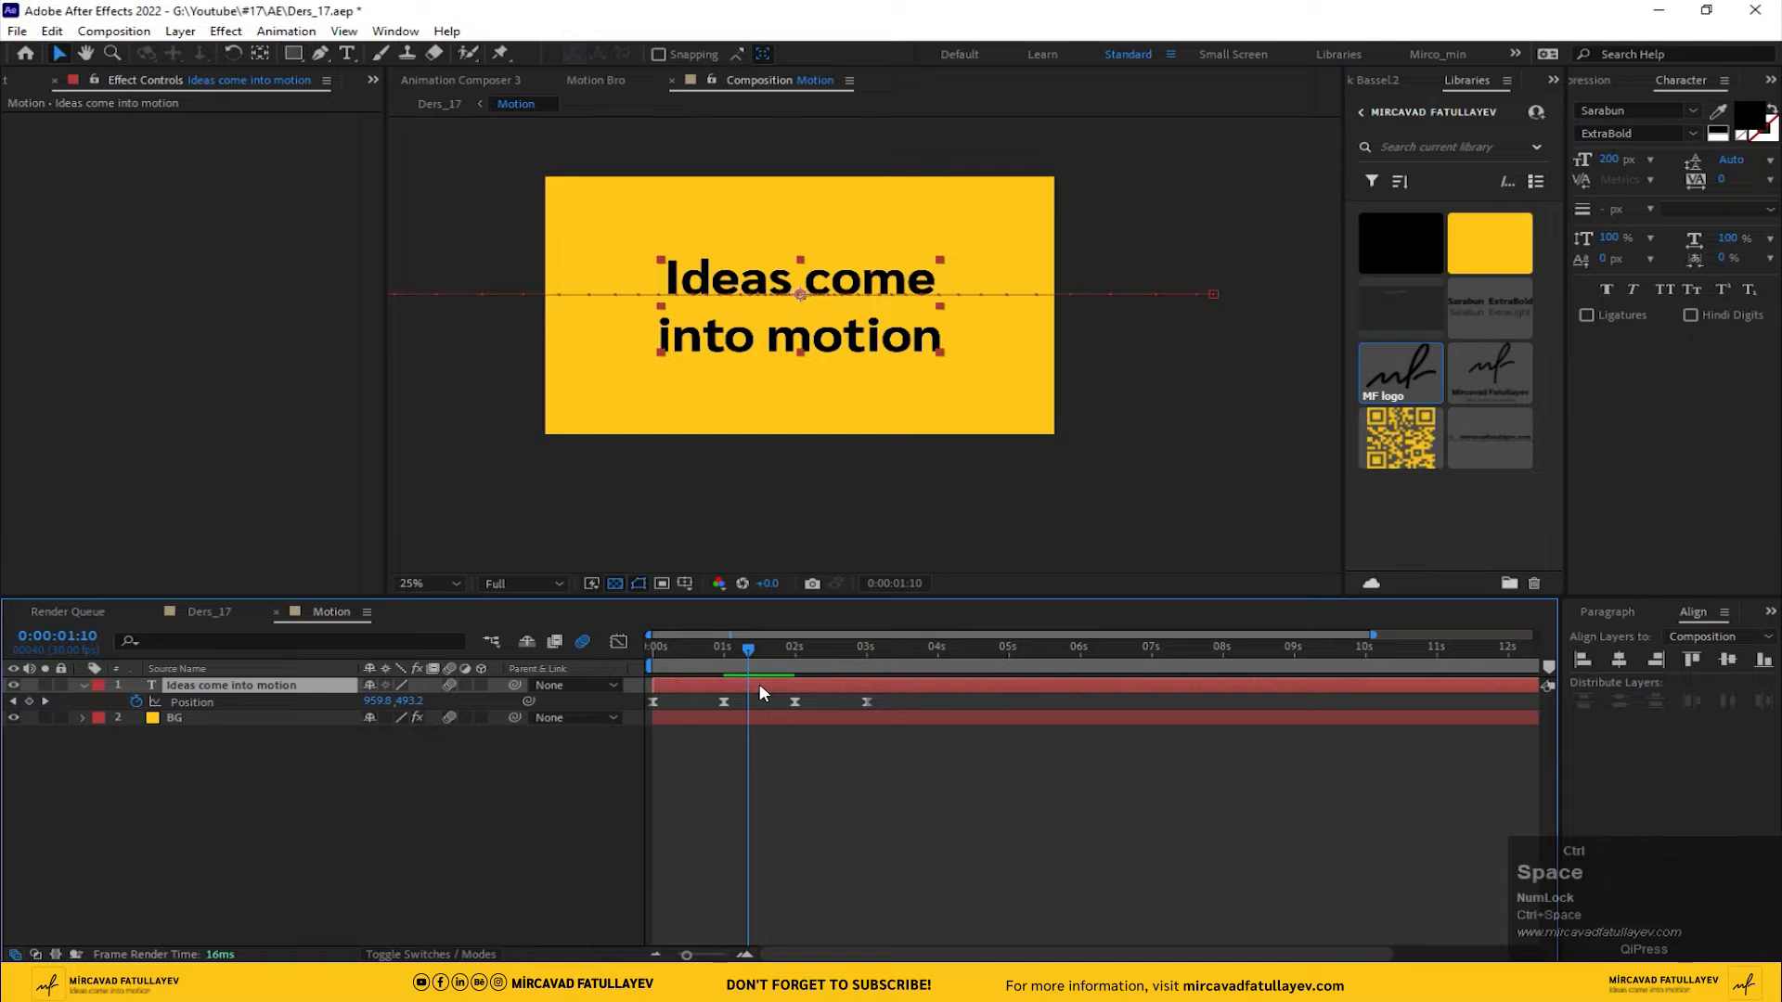
text(fil)
click(660, 720)
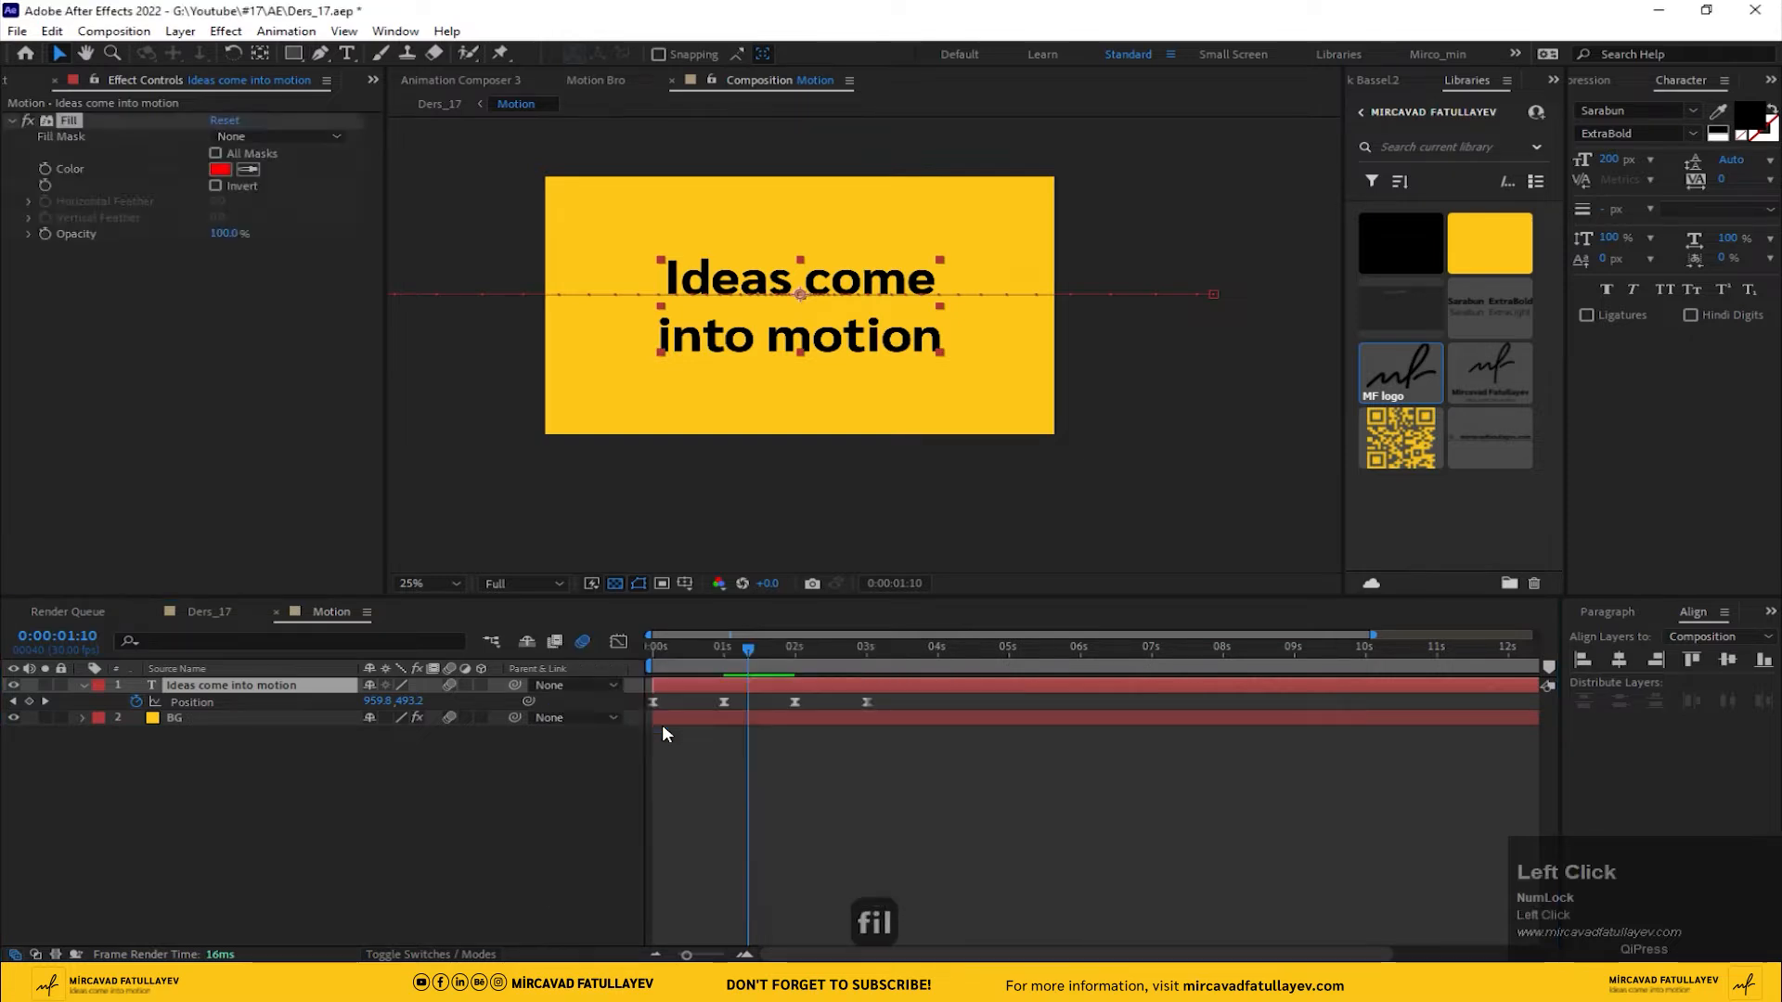
click(248, 169)
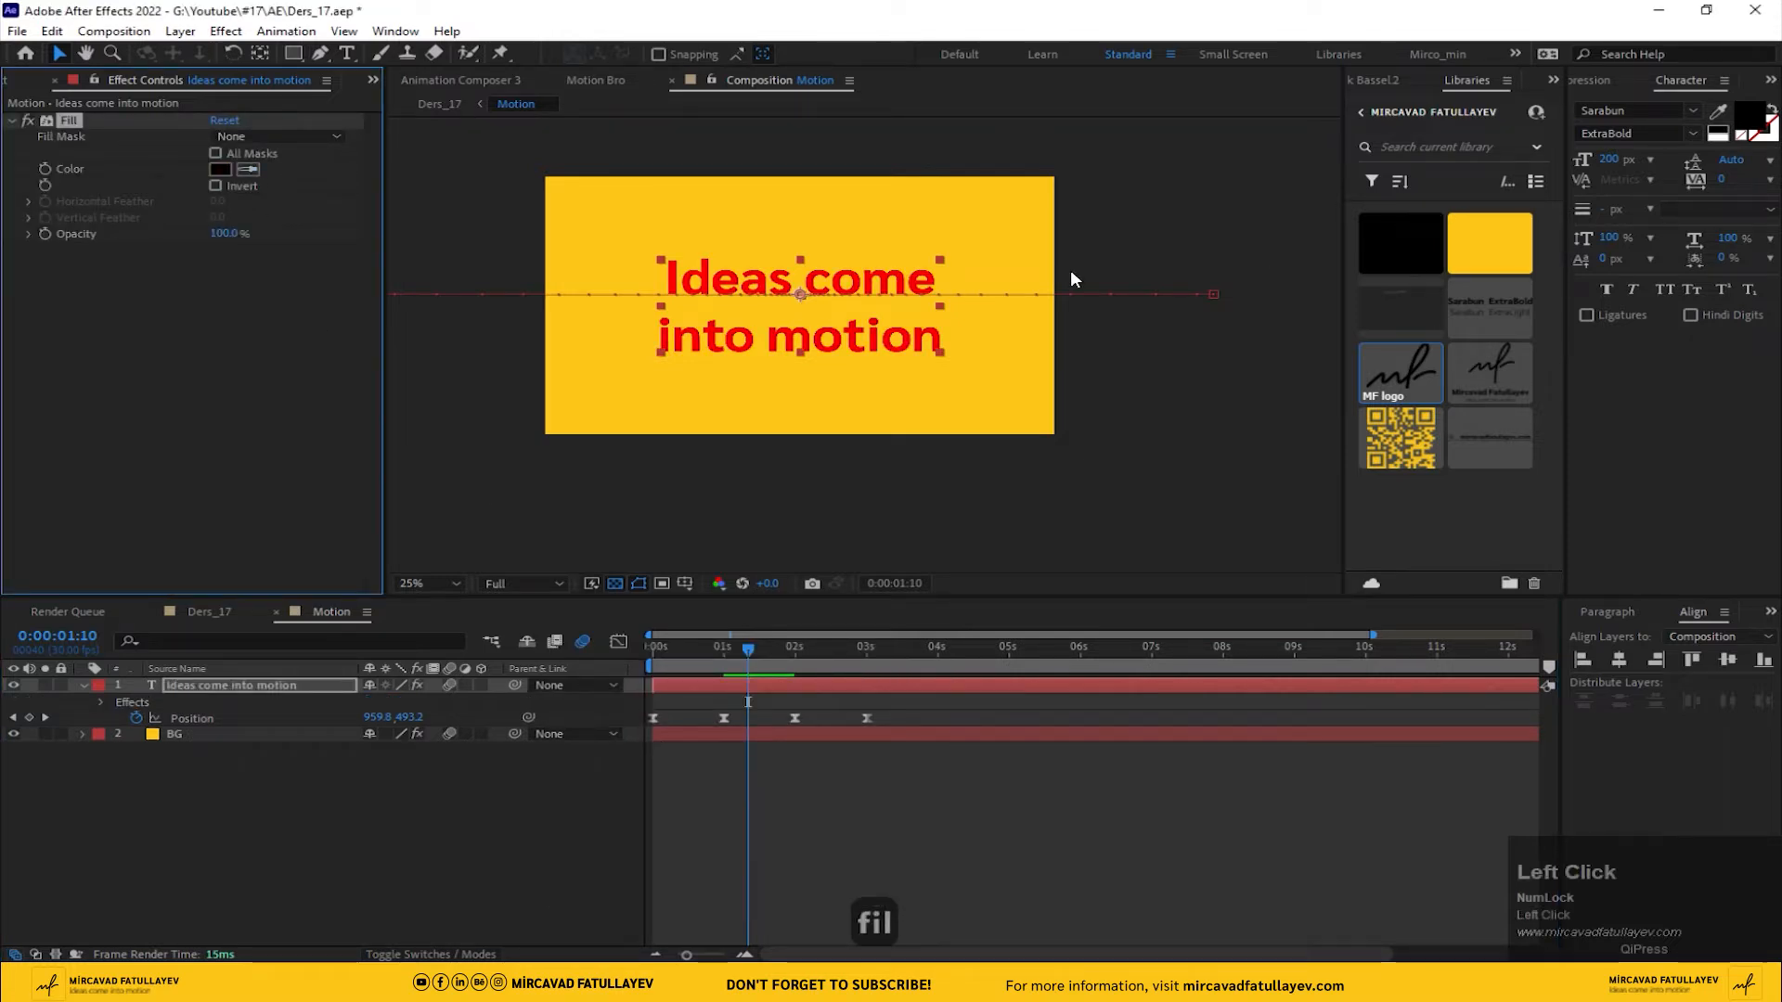
- Keyframe the Fill Color of the text and BG layers at 0:00:01:10 and select both layers
click(700, 781)
click(755, 730)
shift+click(755, 682)
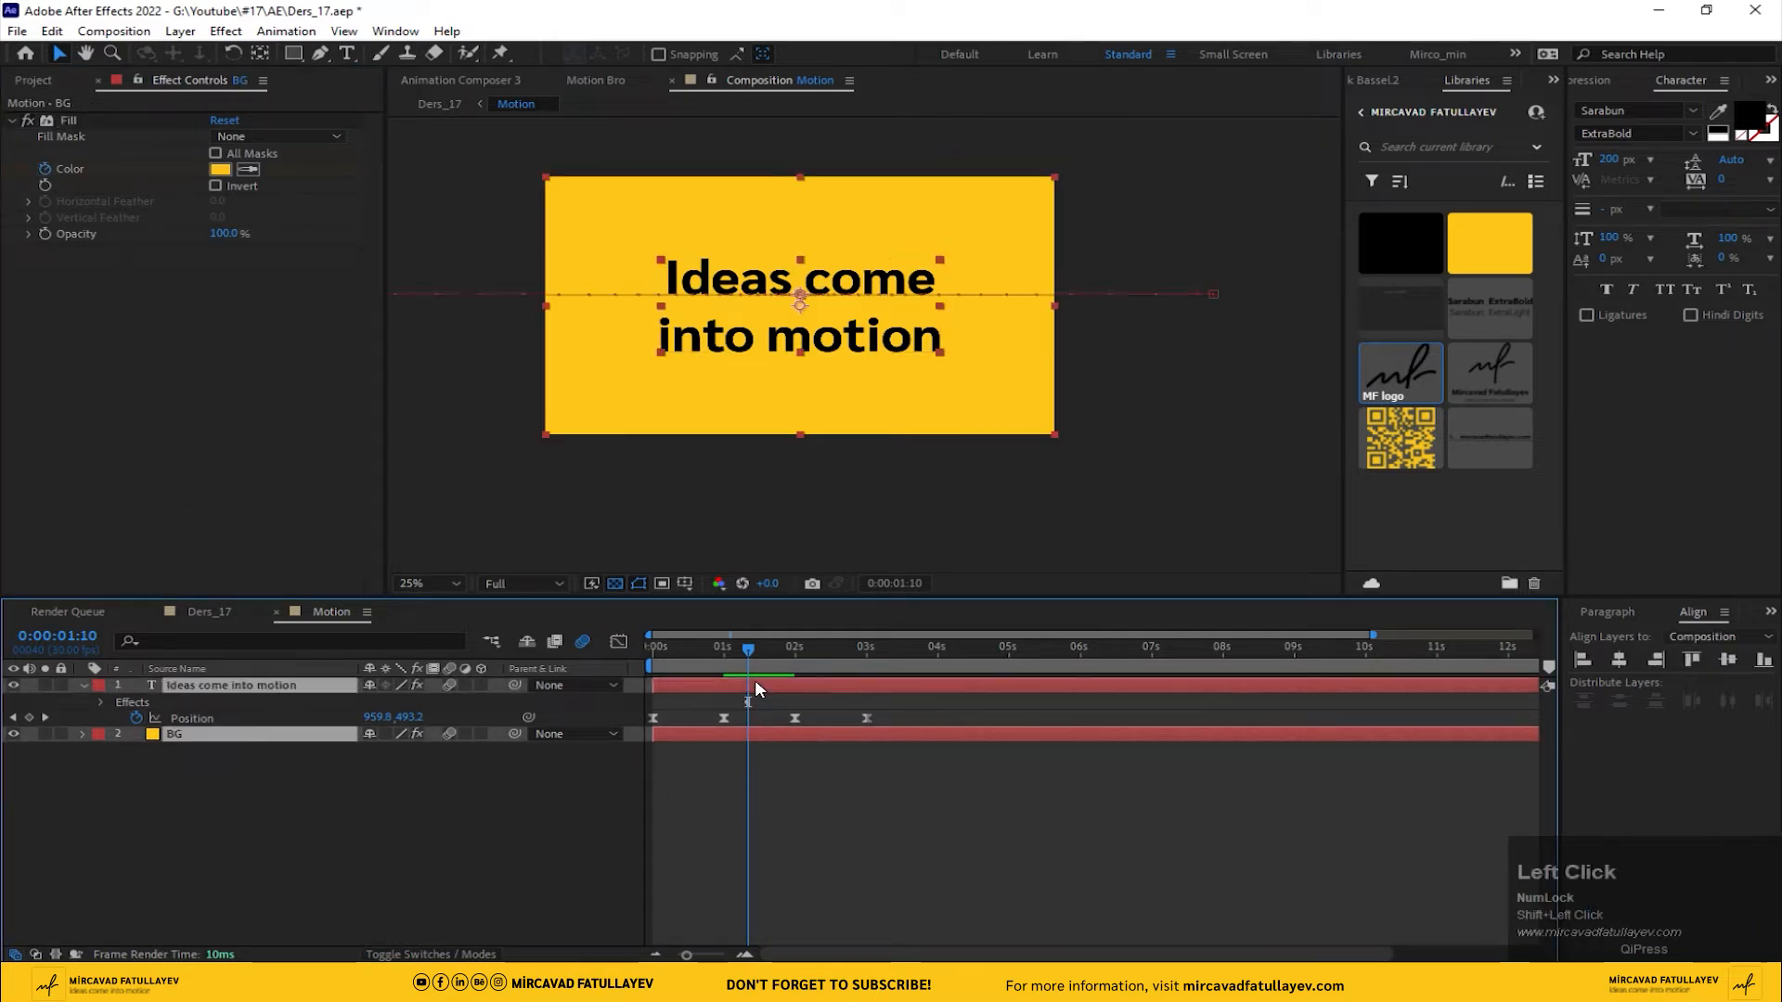
- At 0:00:01:20, set the Fill Color of the "Ideas come into motion" text layer to white (FFFFFF)
key(shift+Page_Down)
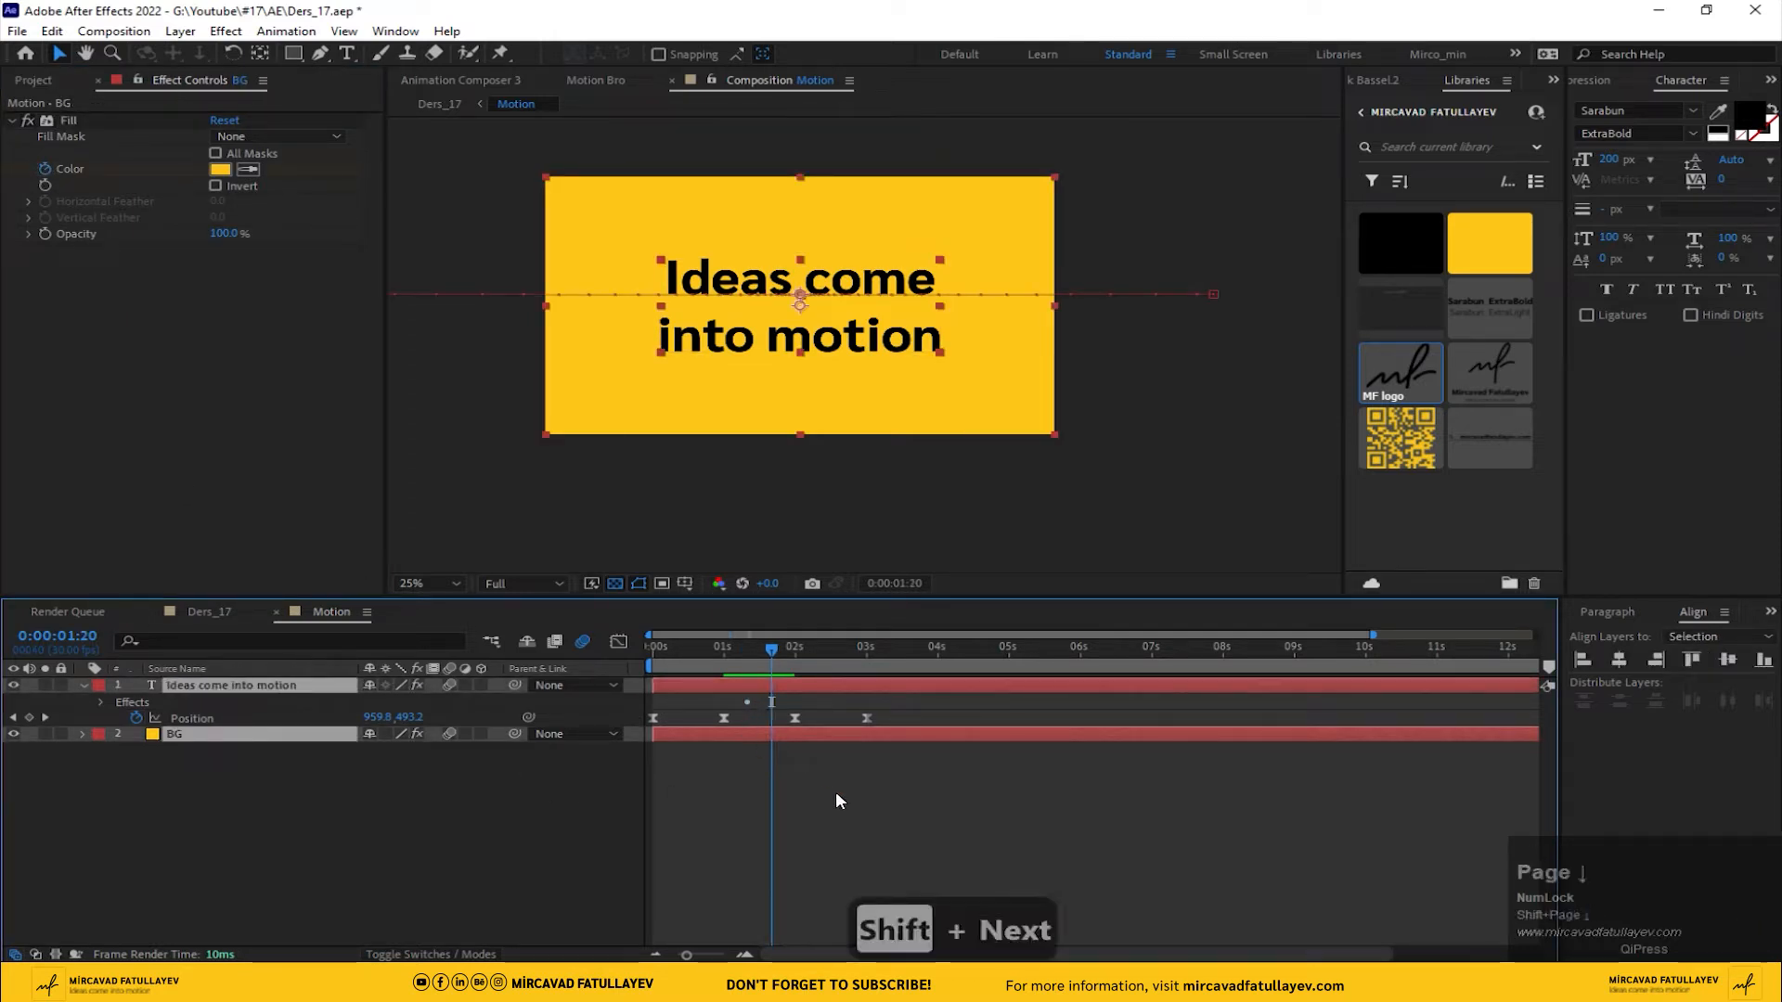
click(835, 790)
click(797, 685)
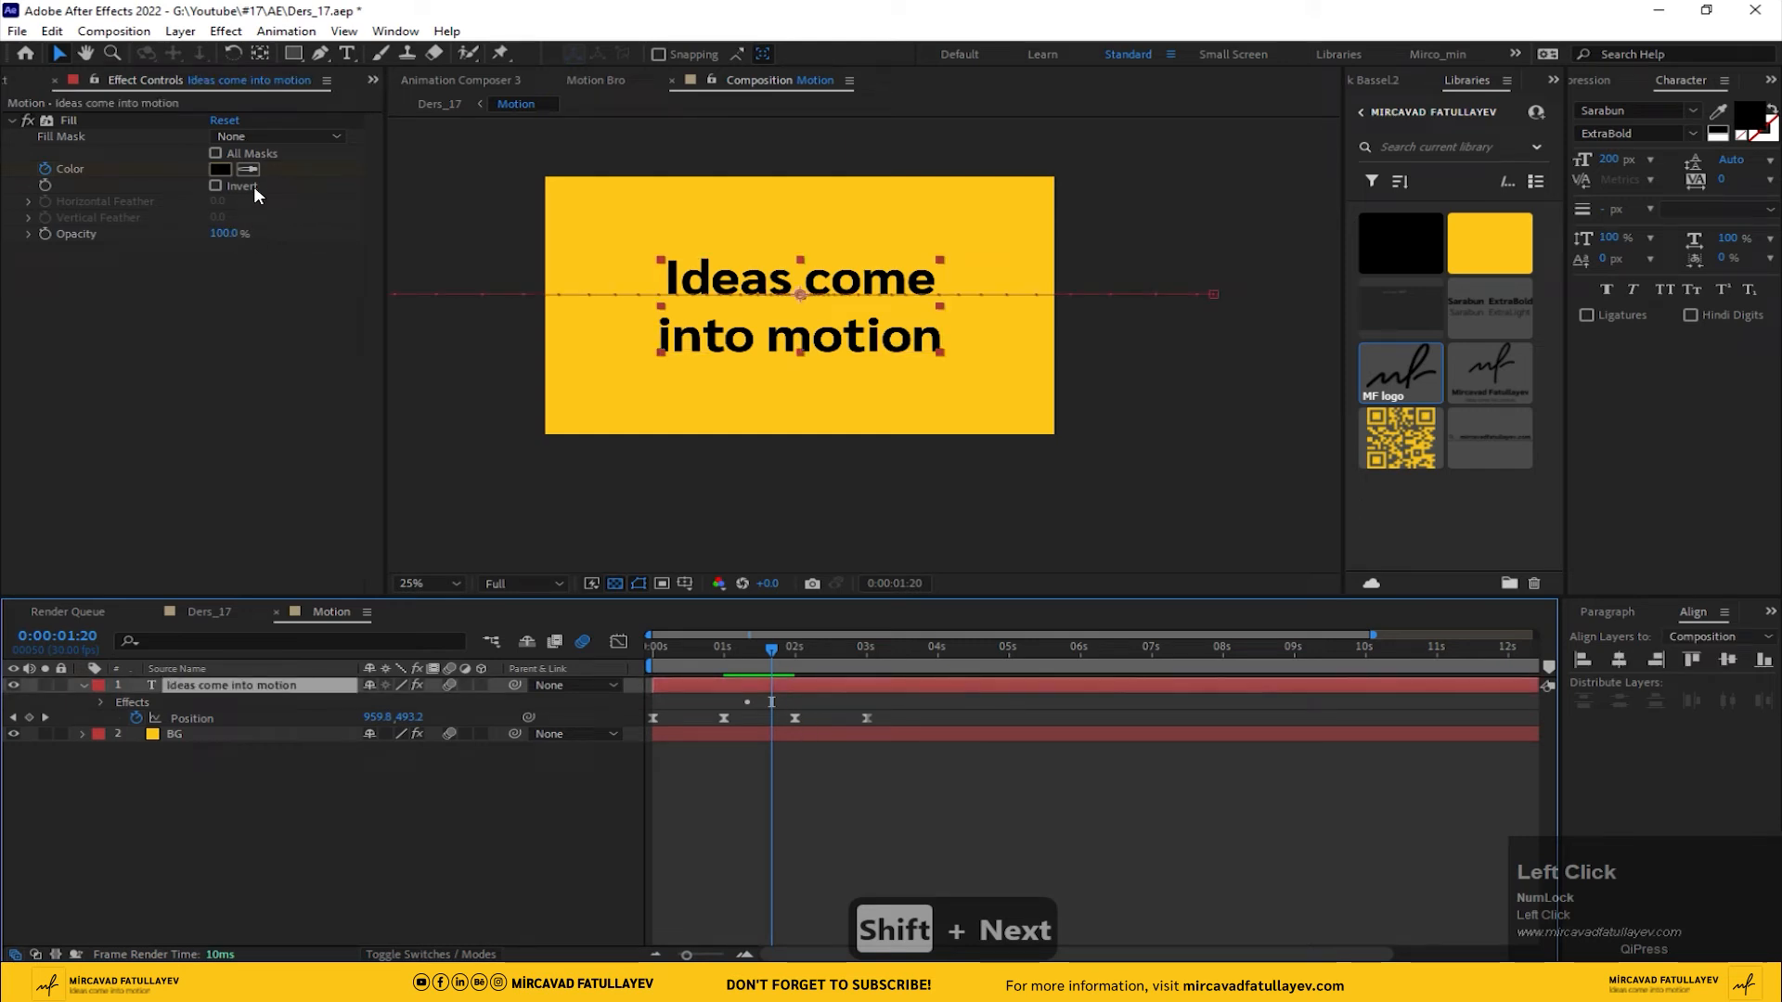
click(221, 167)
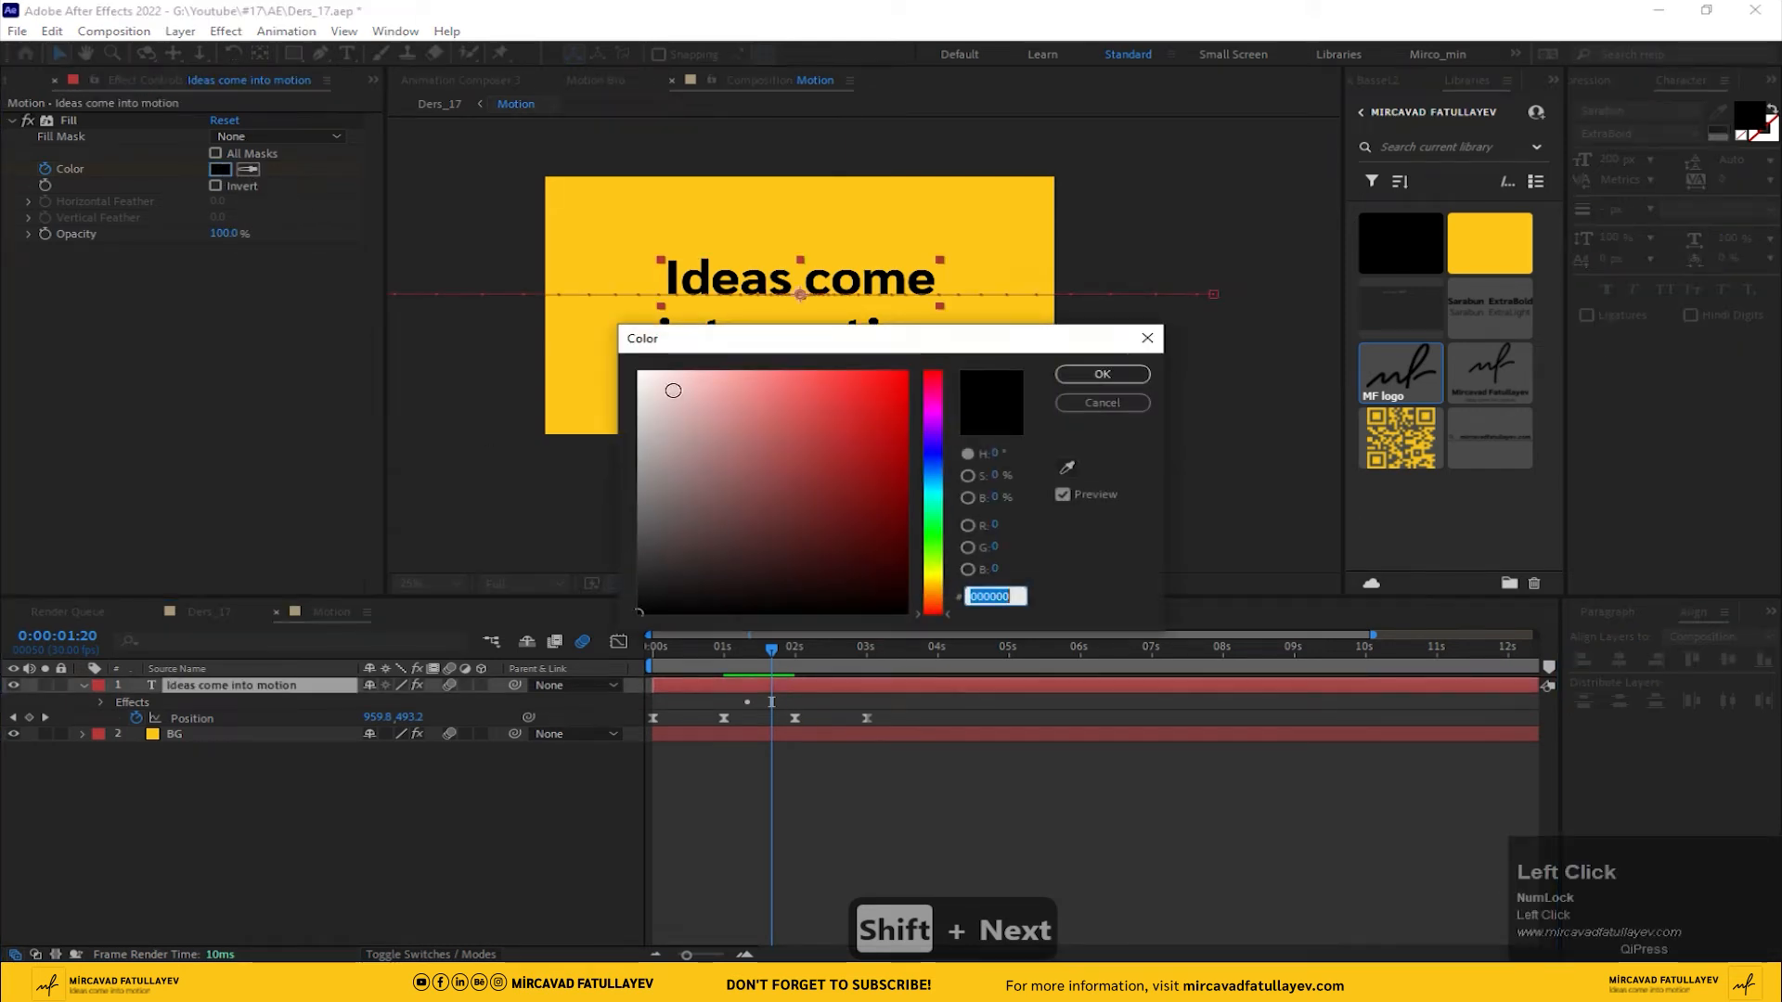
click(639, 372)
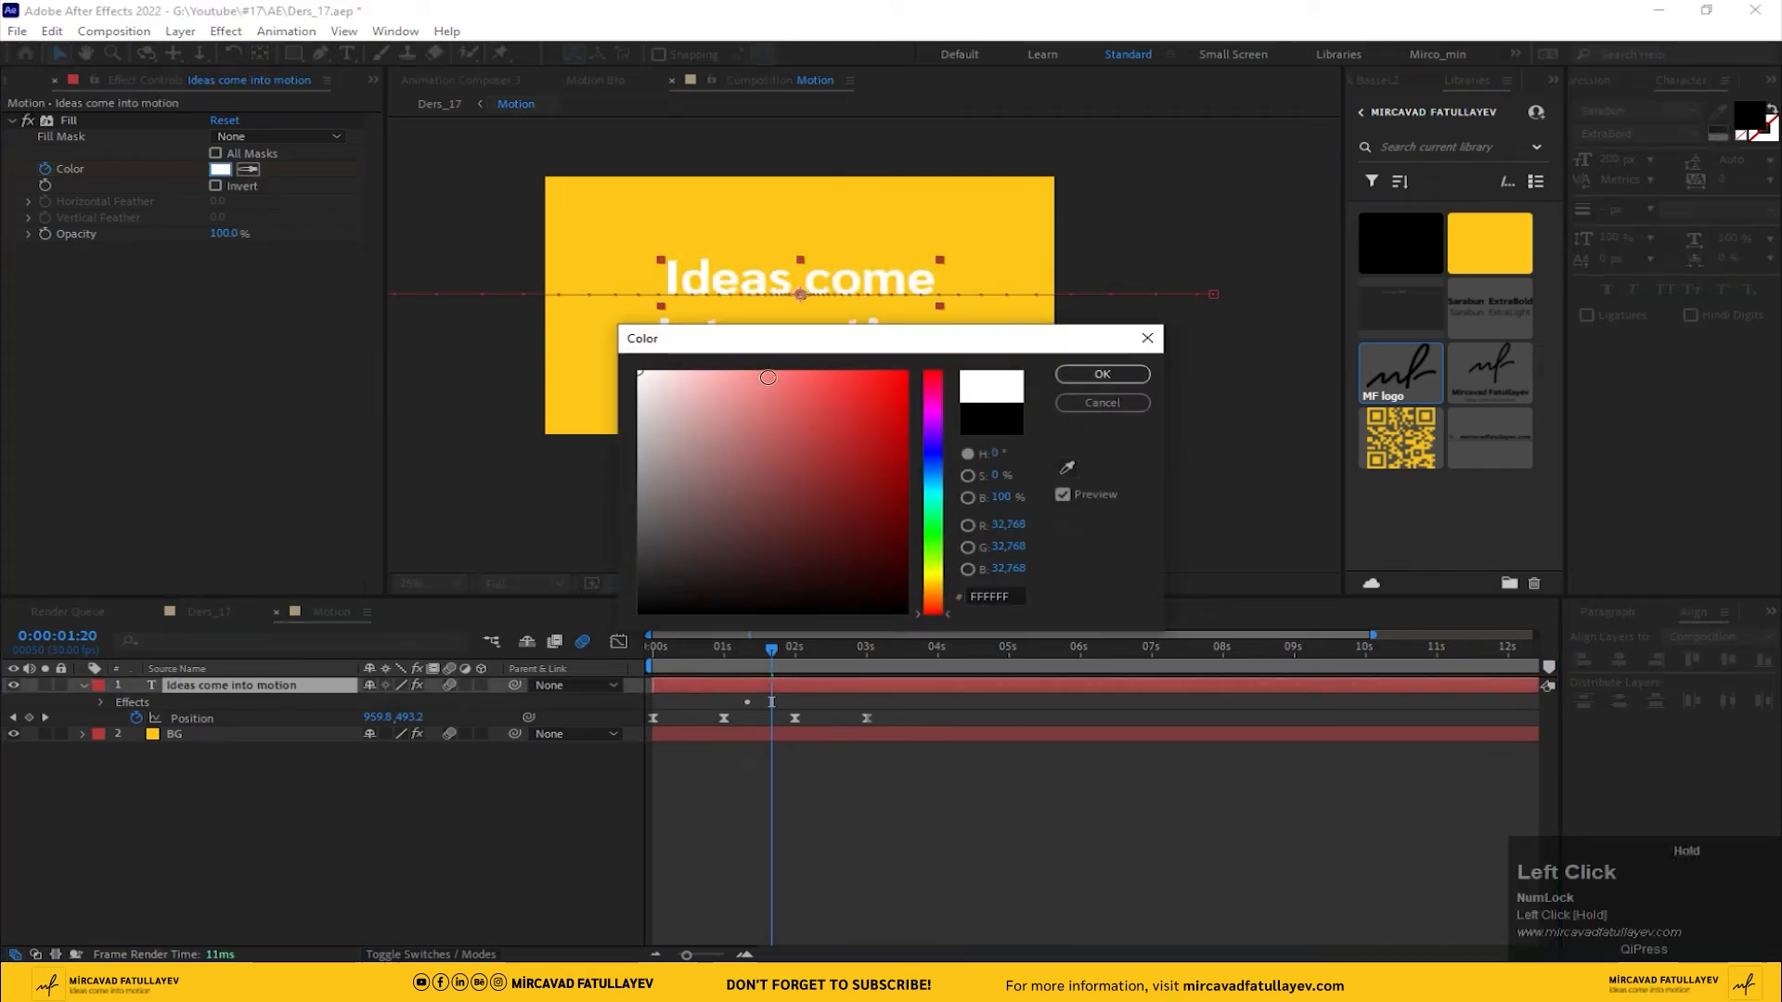
click(1098, 375)
- Set the BG layer's Fill Color to black (000000) at 0:00:01:20
click(798, 734)
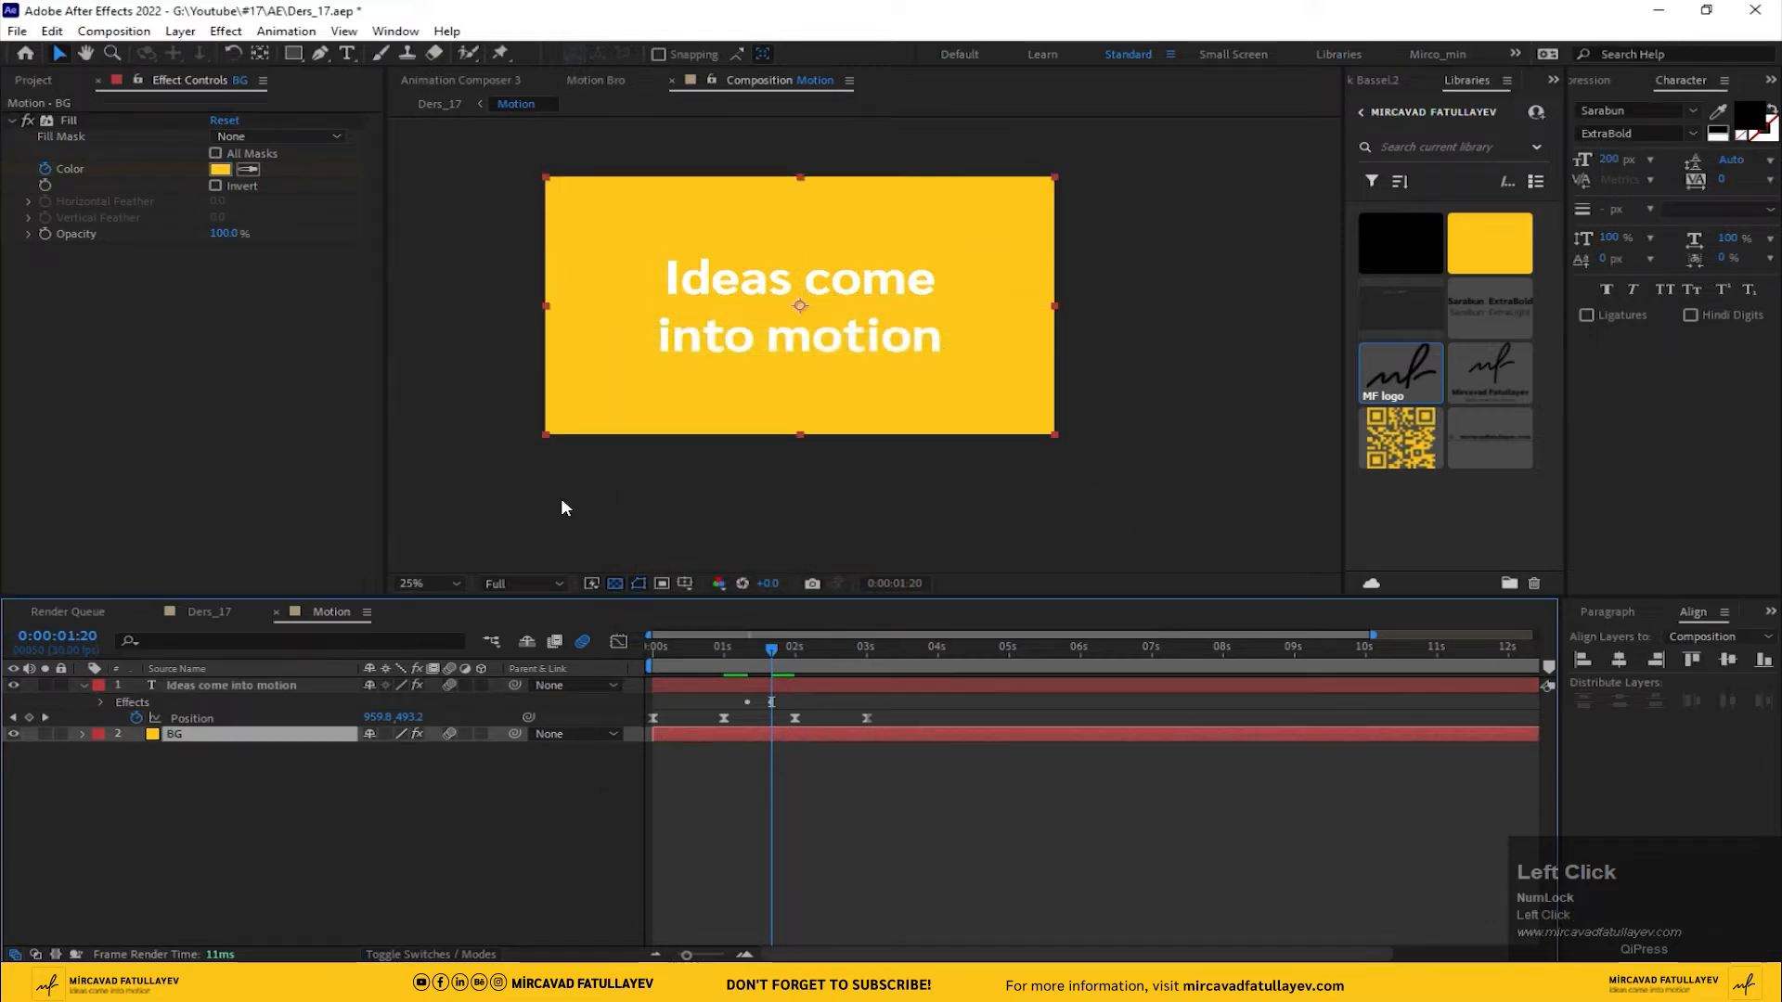
click(229, 172)
drag(665, 556, 524, 677)
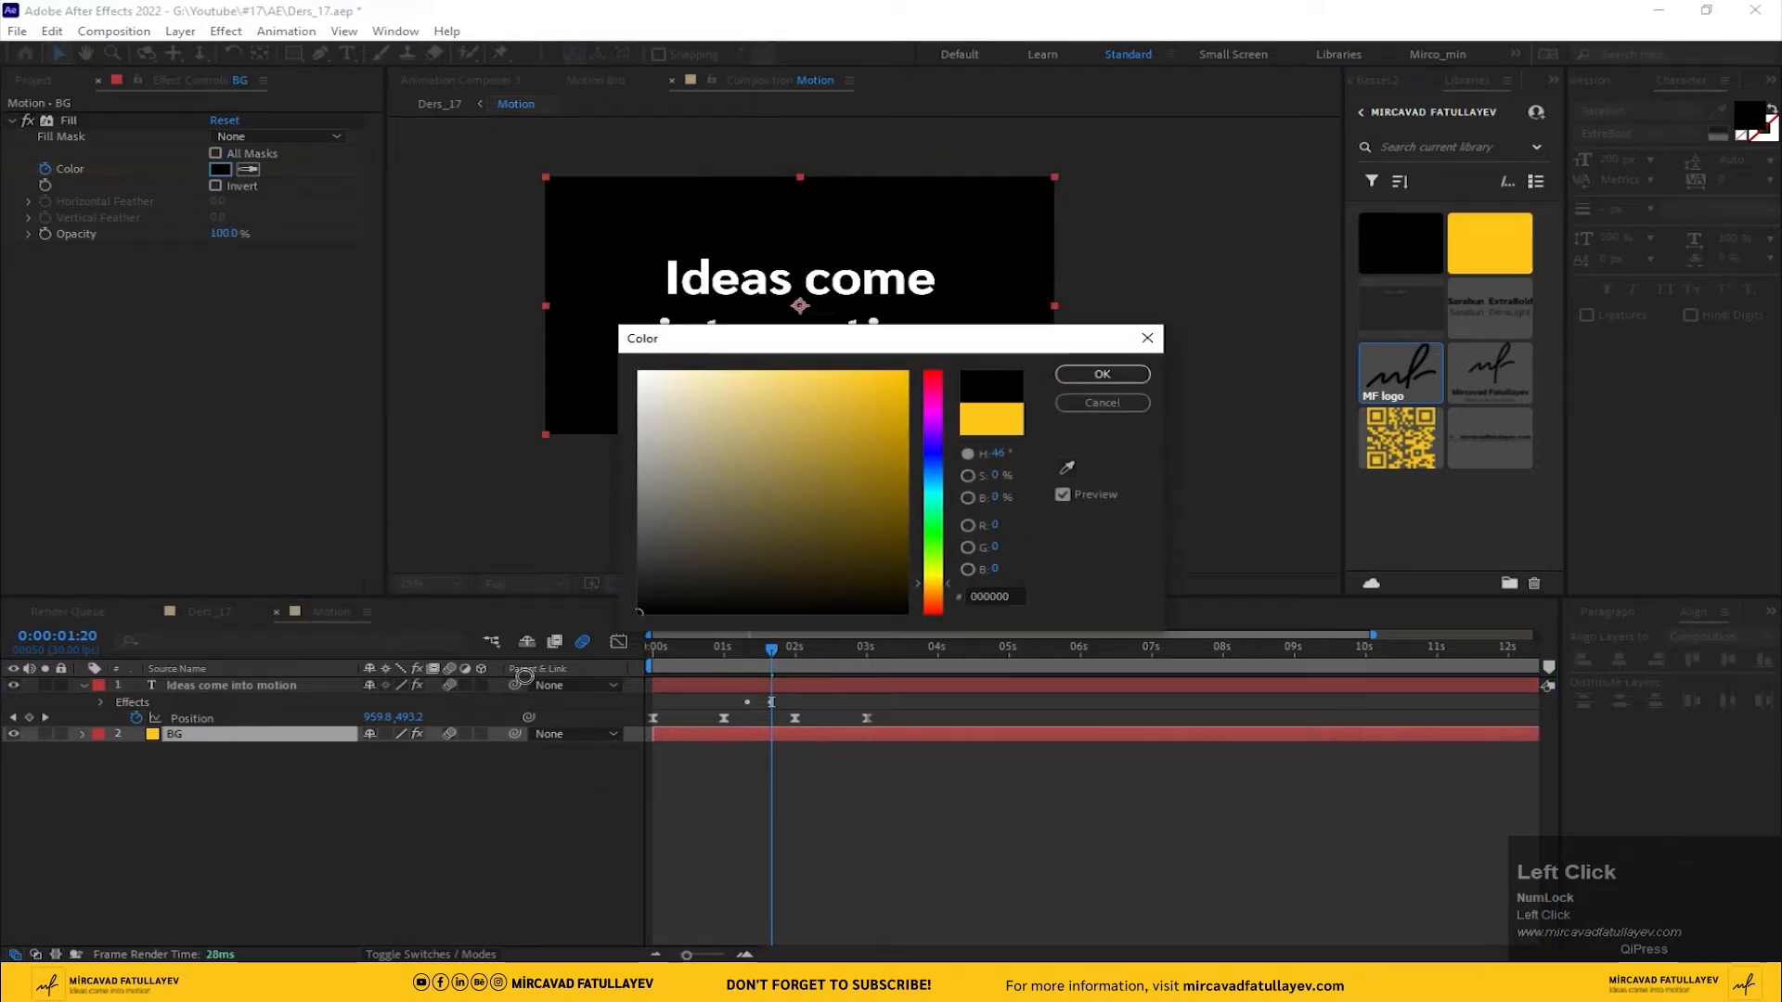
click(1115, 380)
click(835, 822)
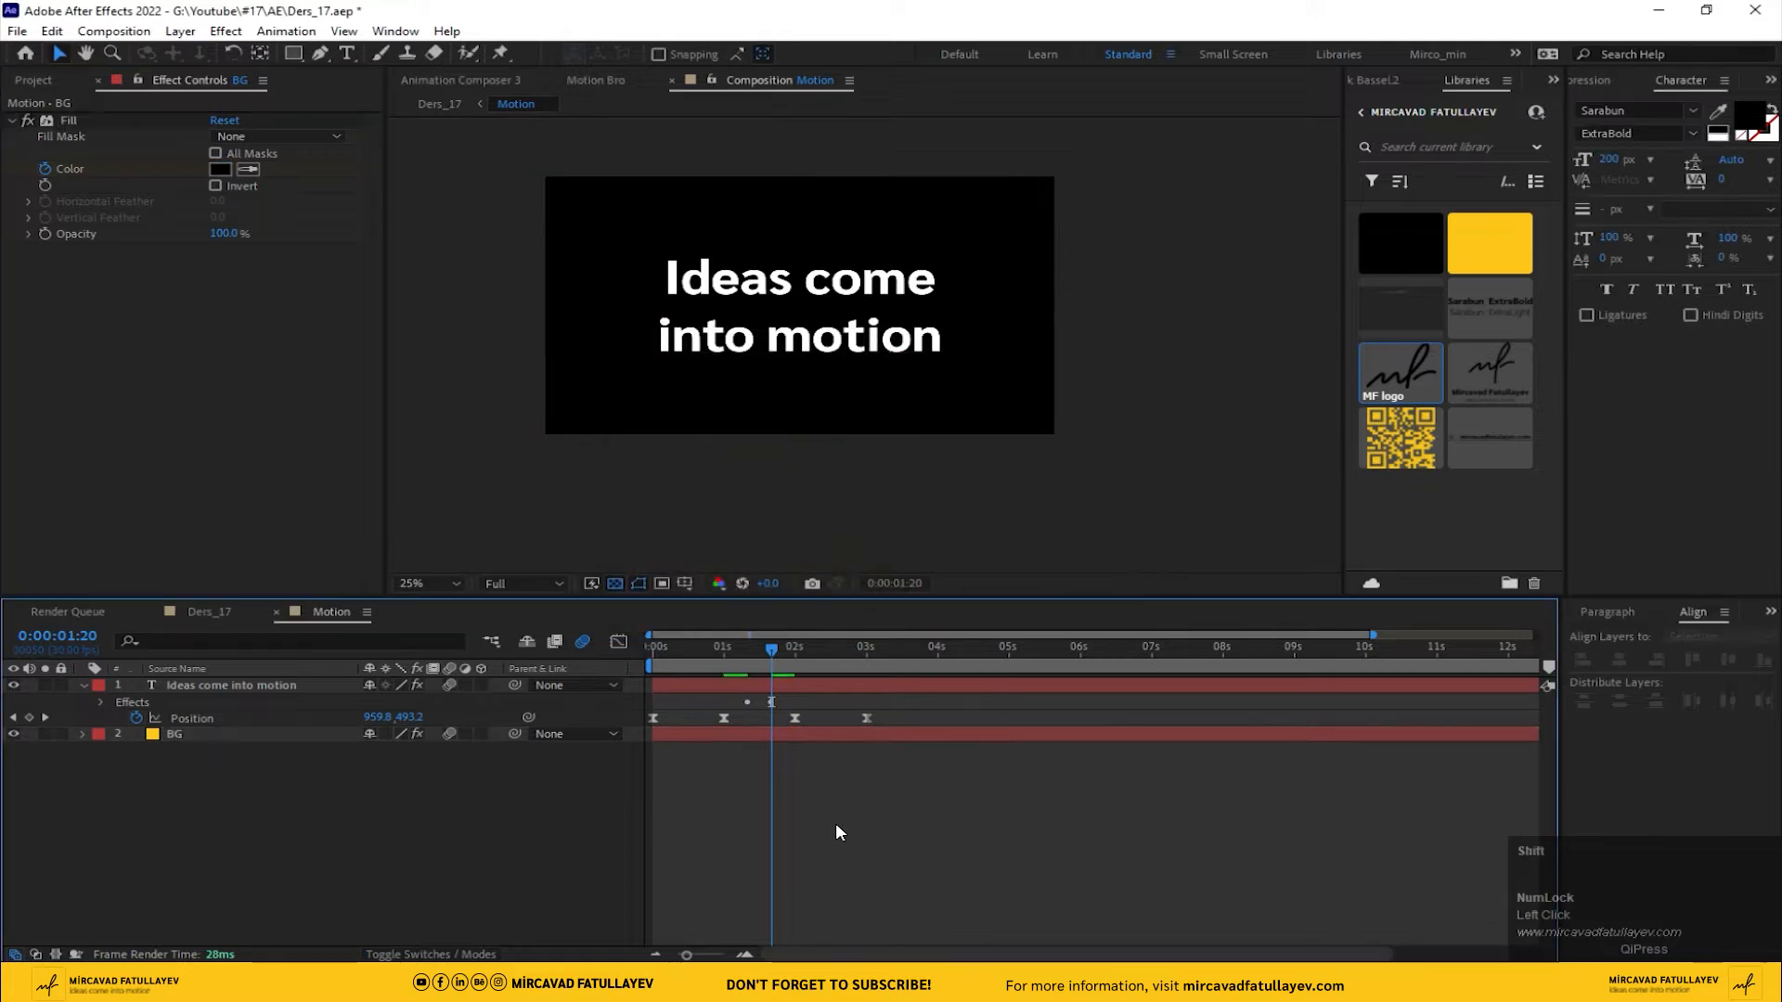
- At 0:00:02:00, set the BG layer's Fill Color to white (FFFFFF)
key(shift+Page_Down)
key(shift+Page_Down)
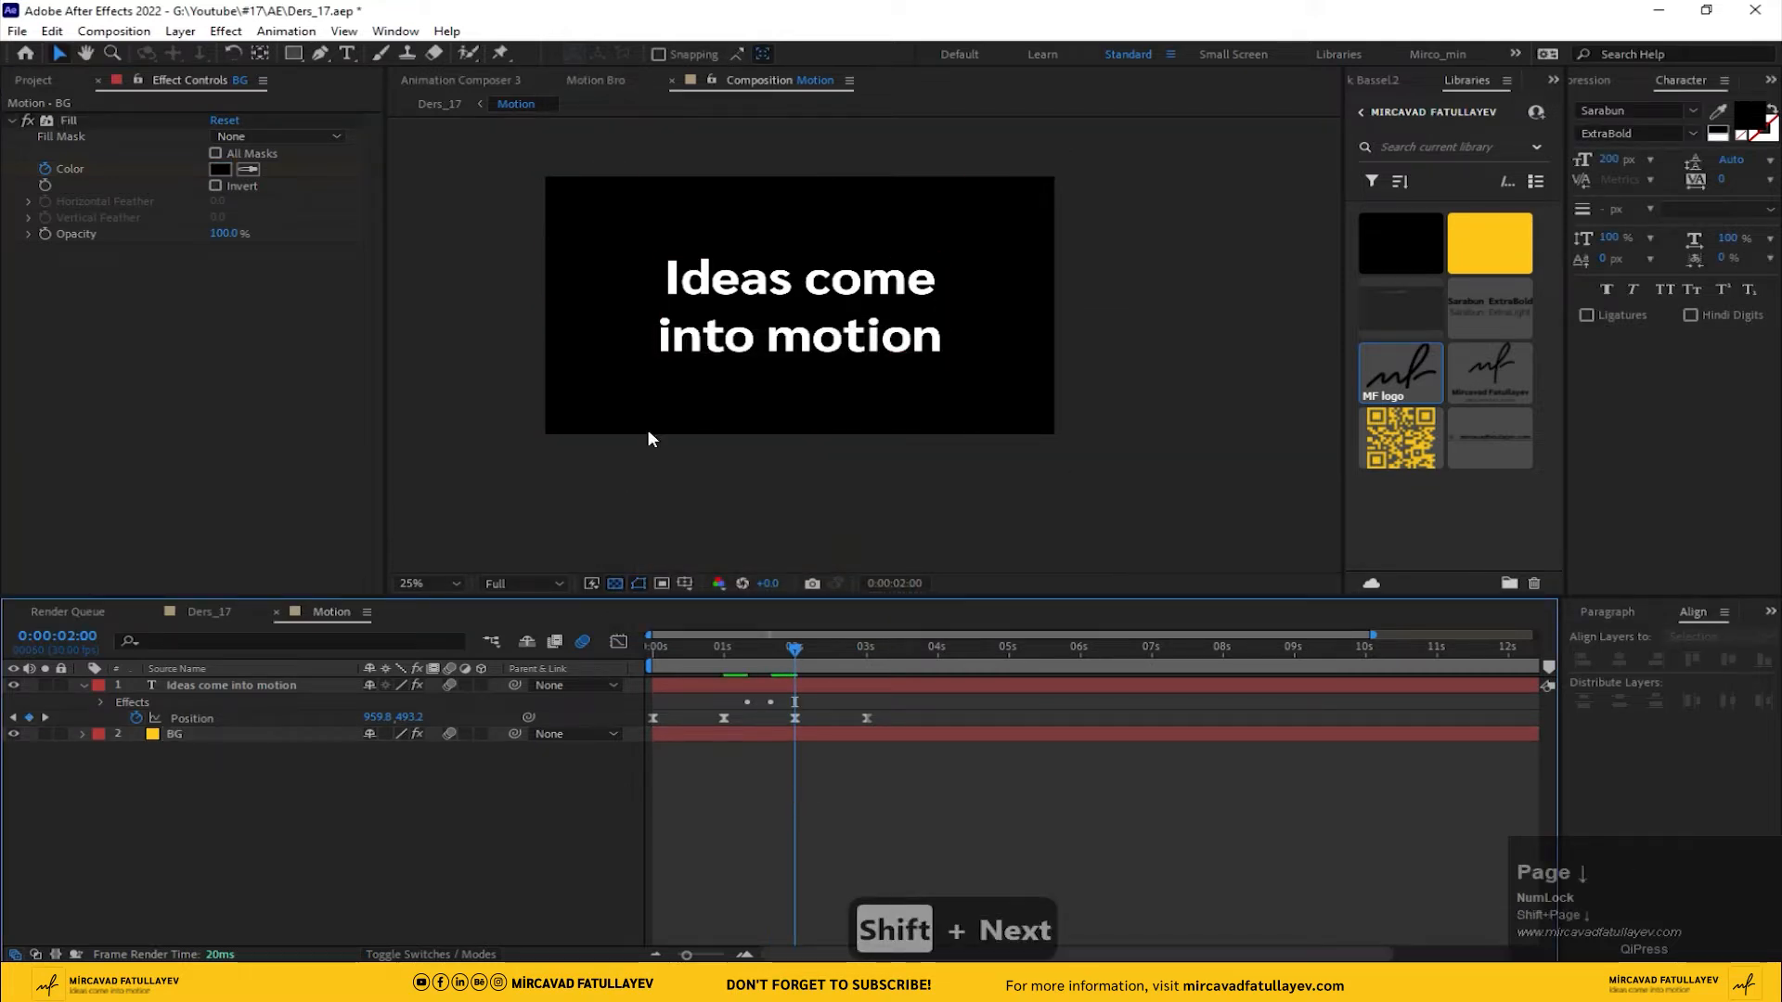
click(249, 731)
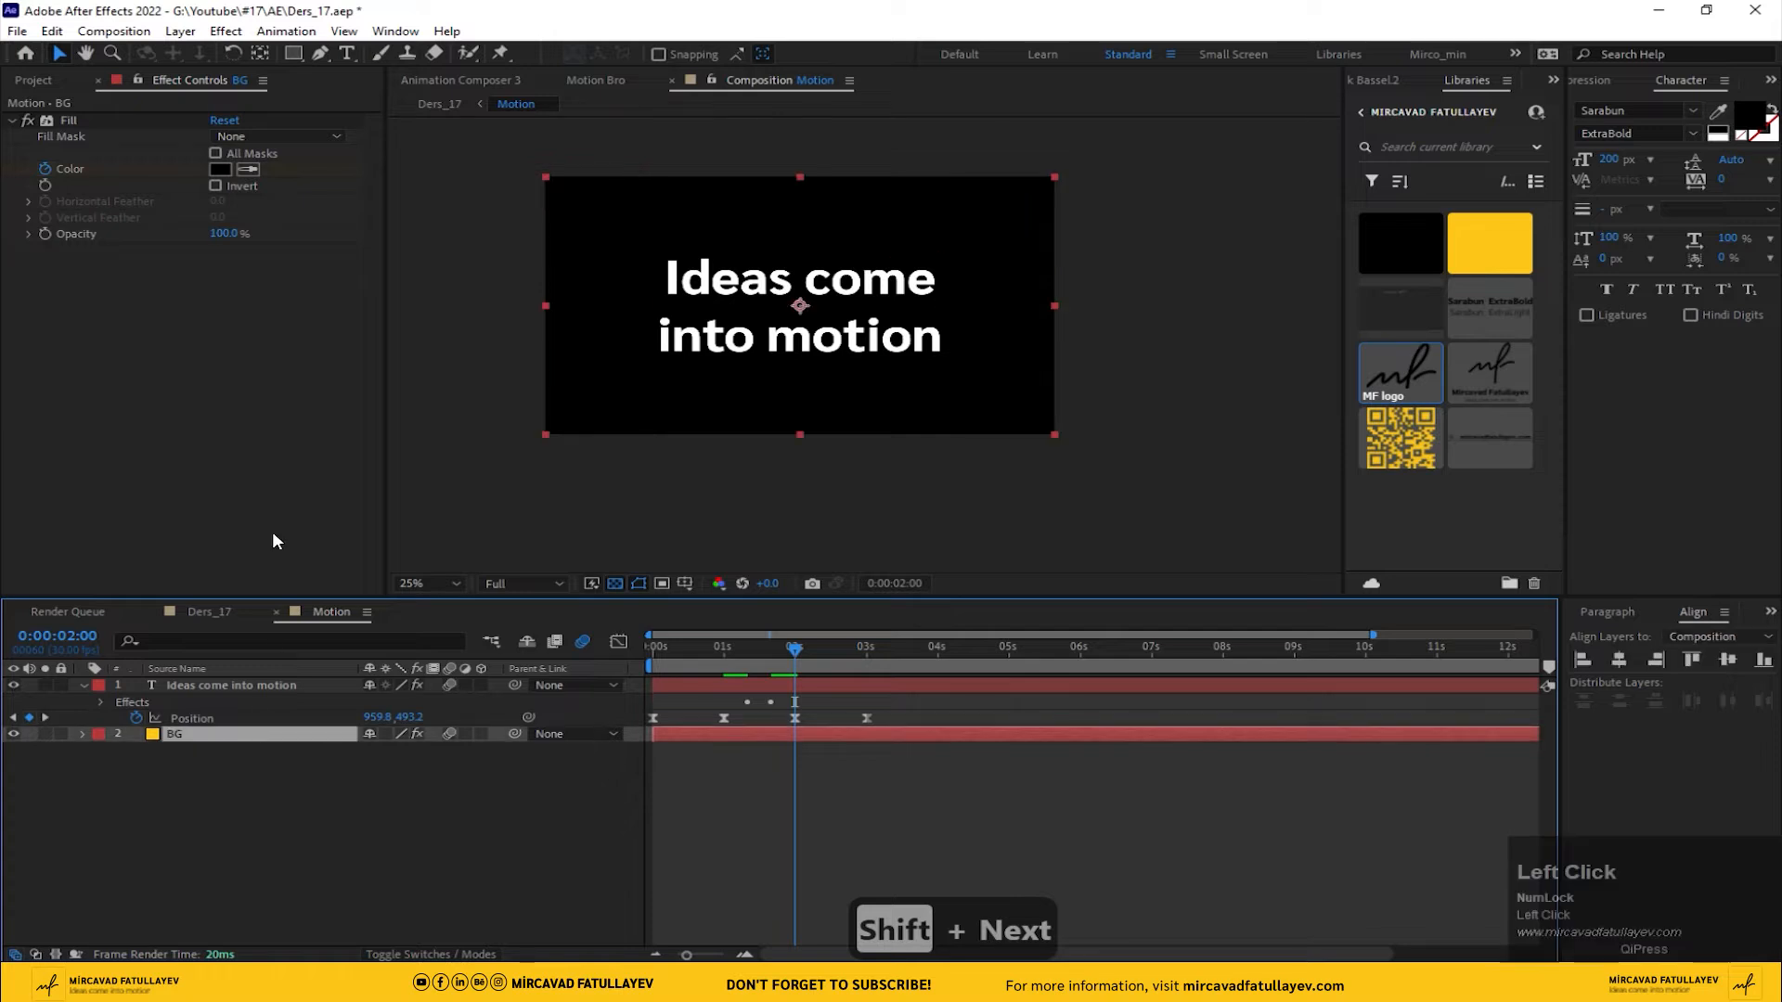
click(220, 169)
drag(727, 529, 603, 325)
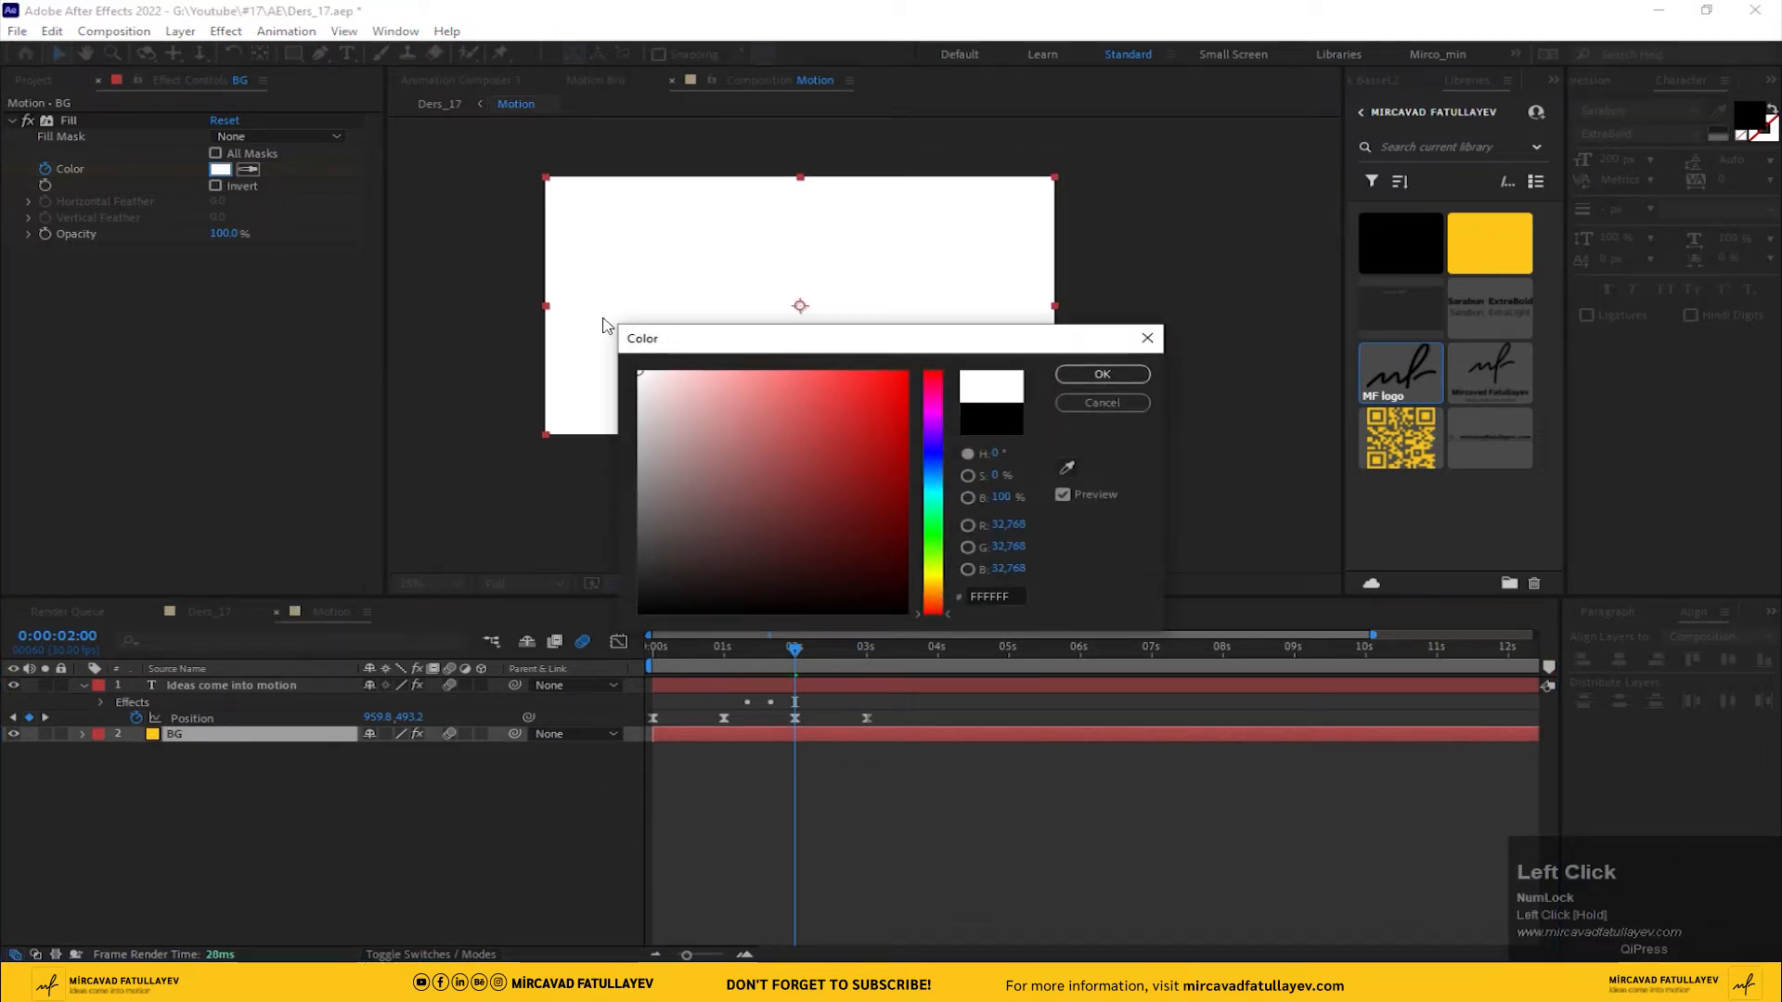
click(1115, 382)
- Sample the yellow library swatch as the text layer's Fill Color at 0:00:02:00
click(827, 683)
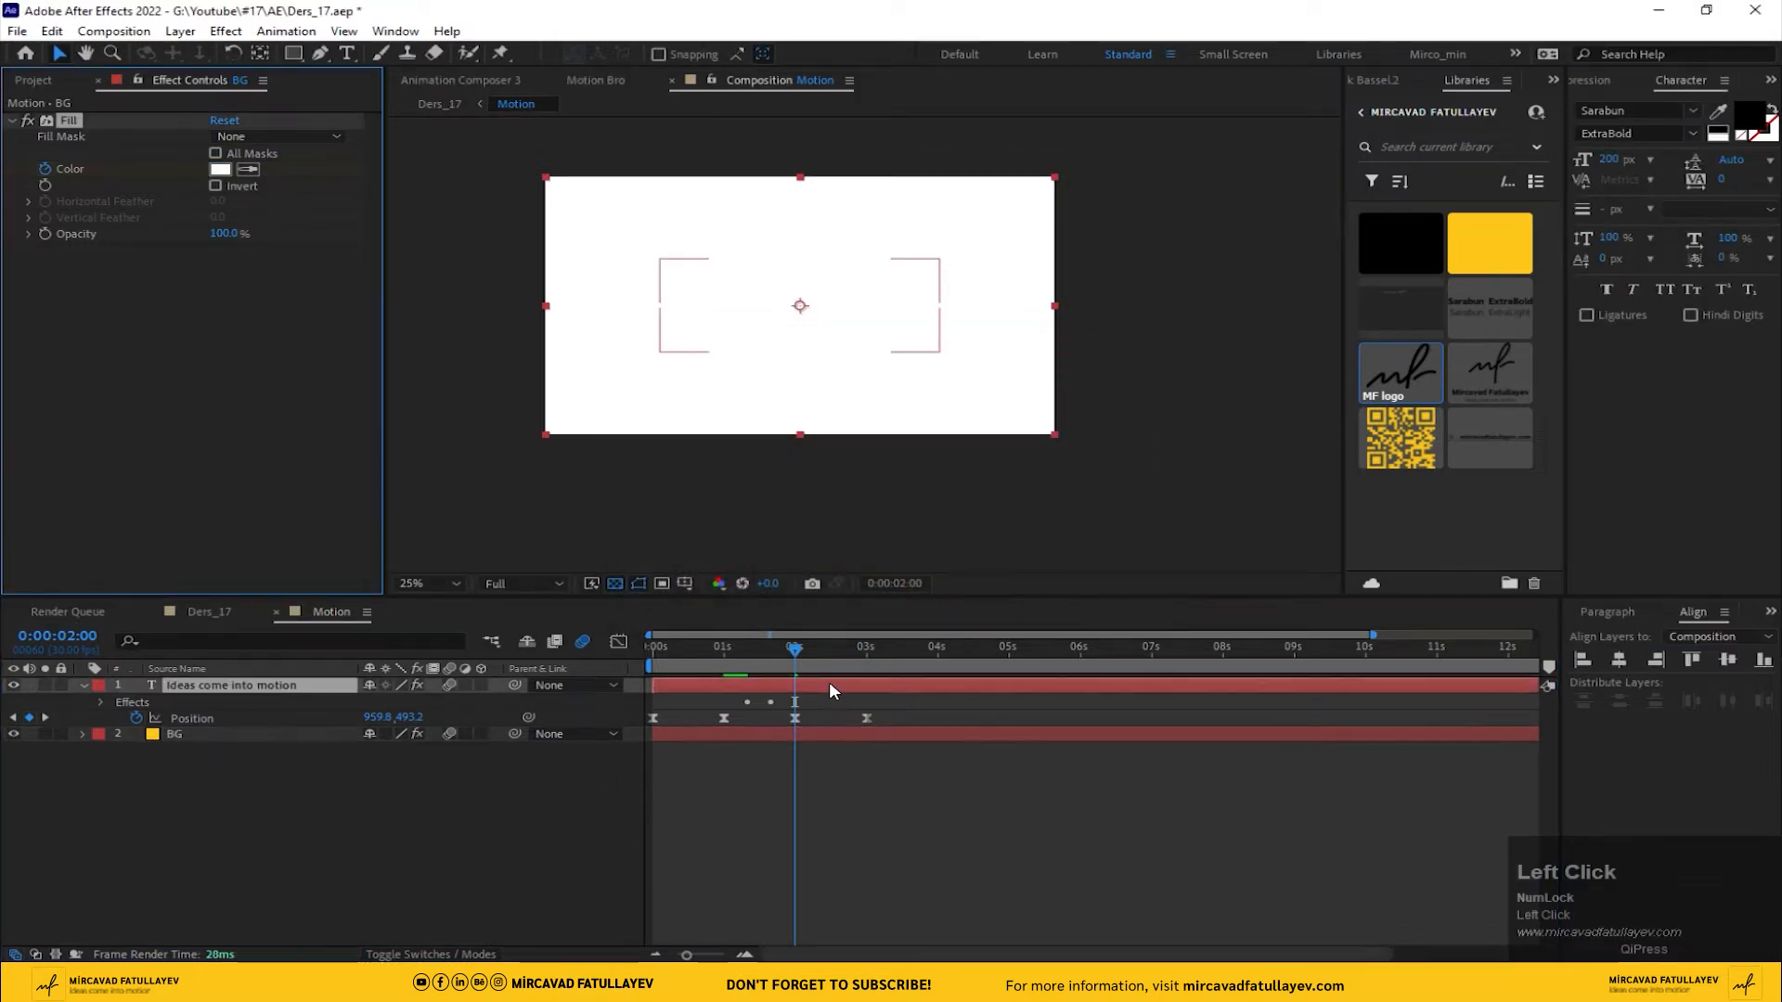
click(246, 171)
click(1489, 243)
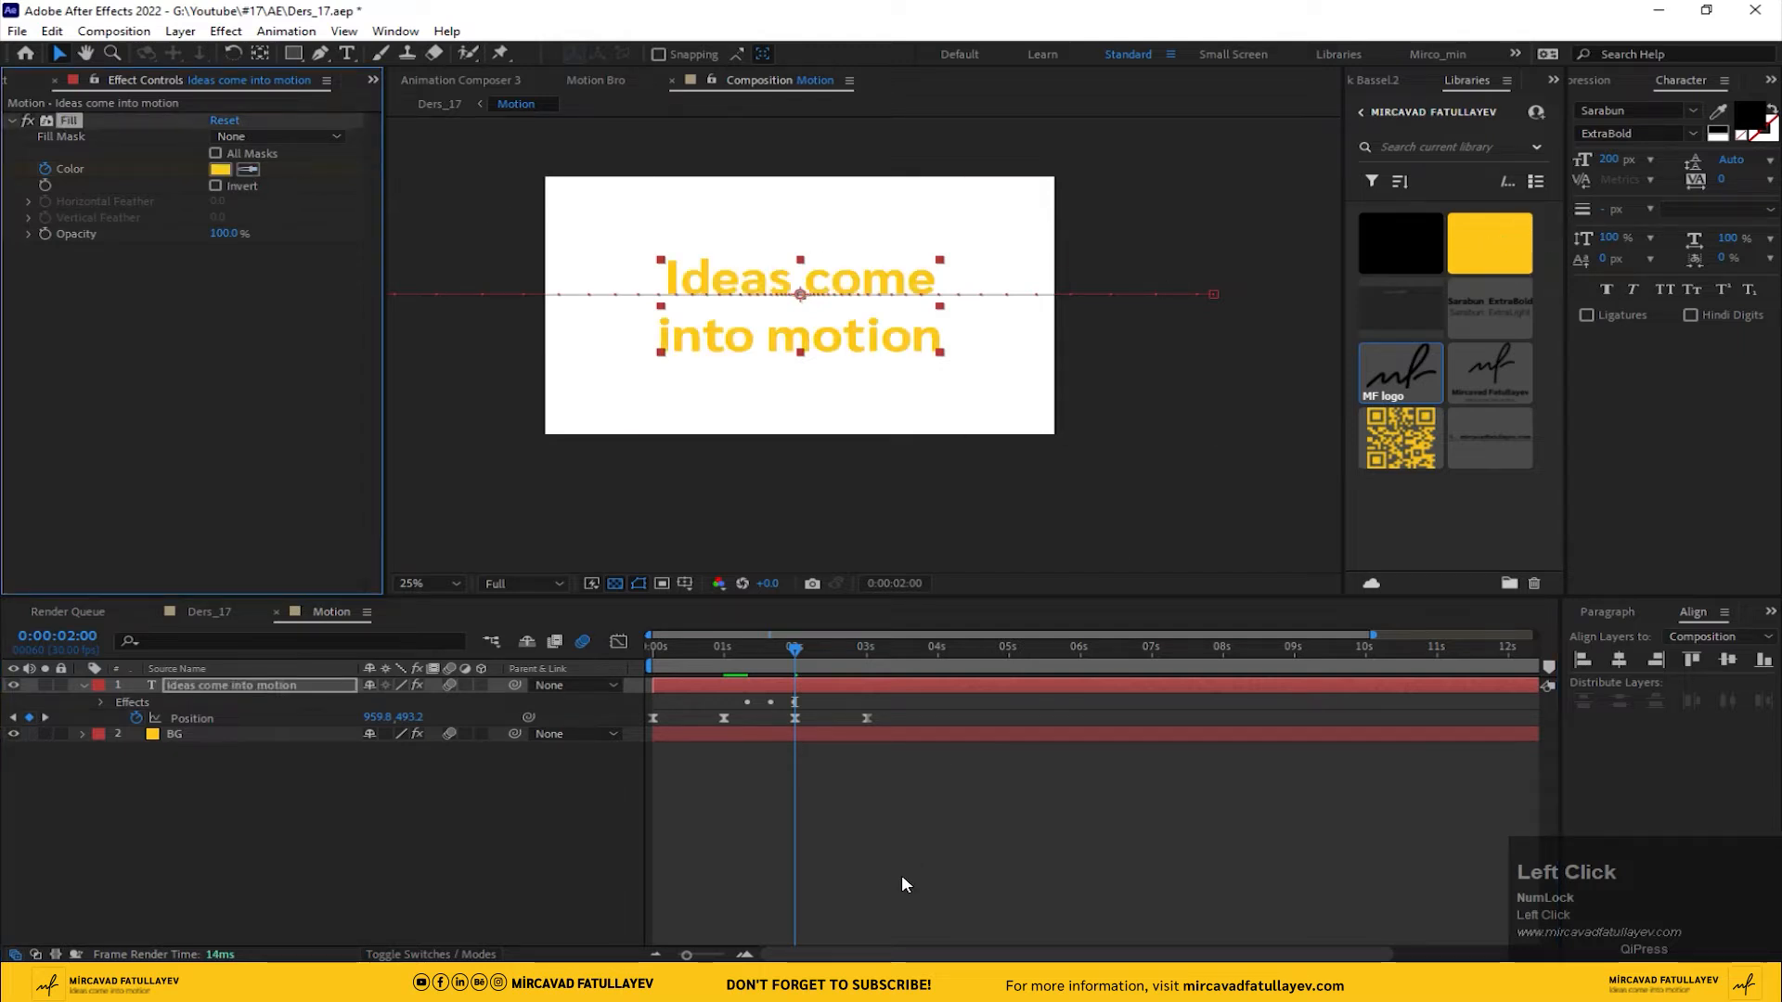
click(891, 835)
- At 0:00:02:10, sample the yellow library swatch as the BG layer's Fill Color
key(shift+Page_Down)
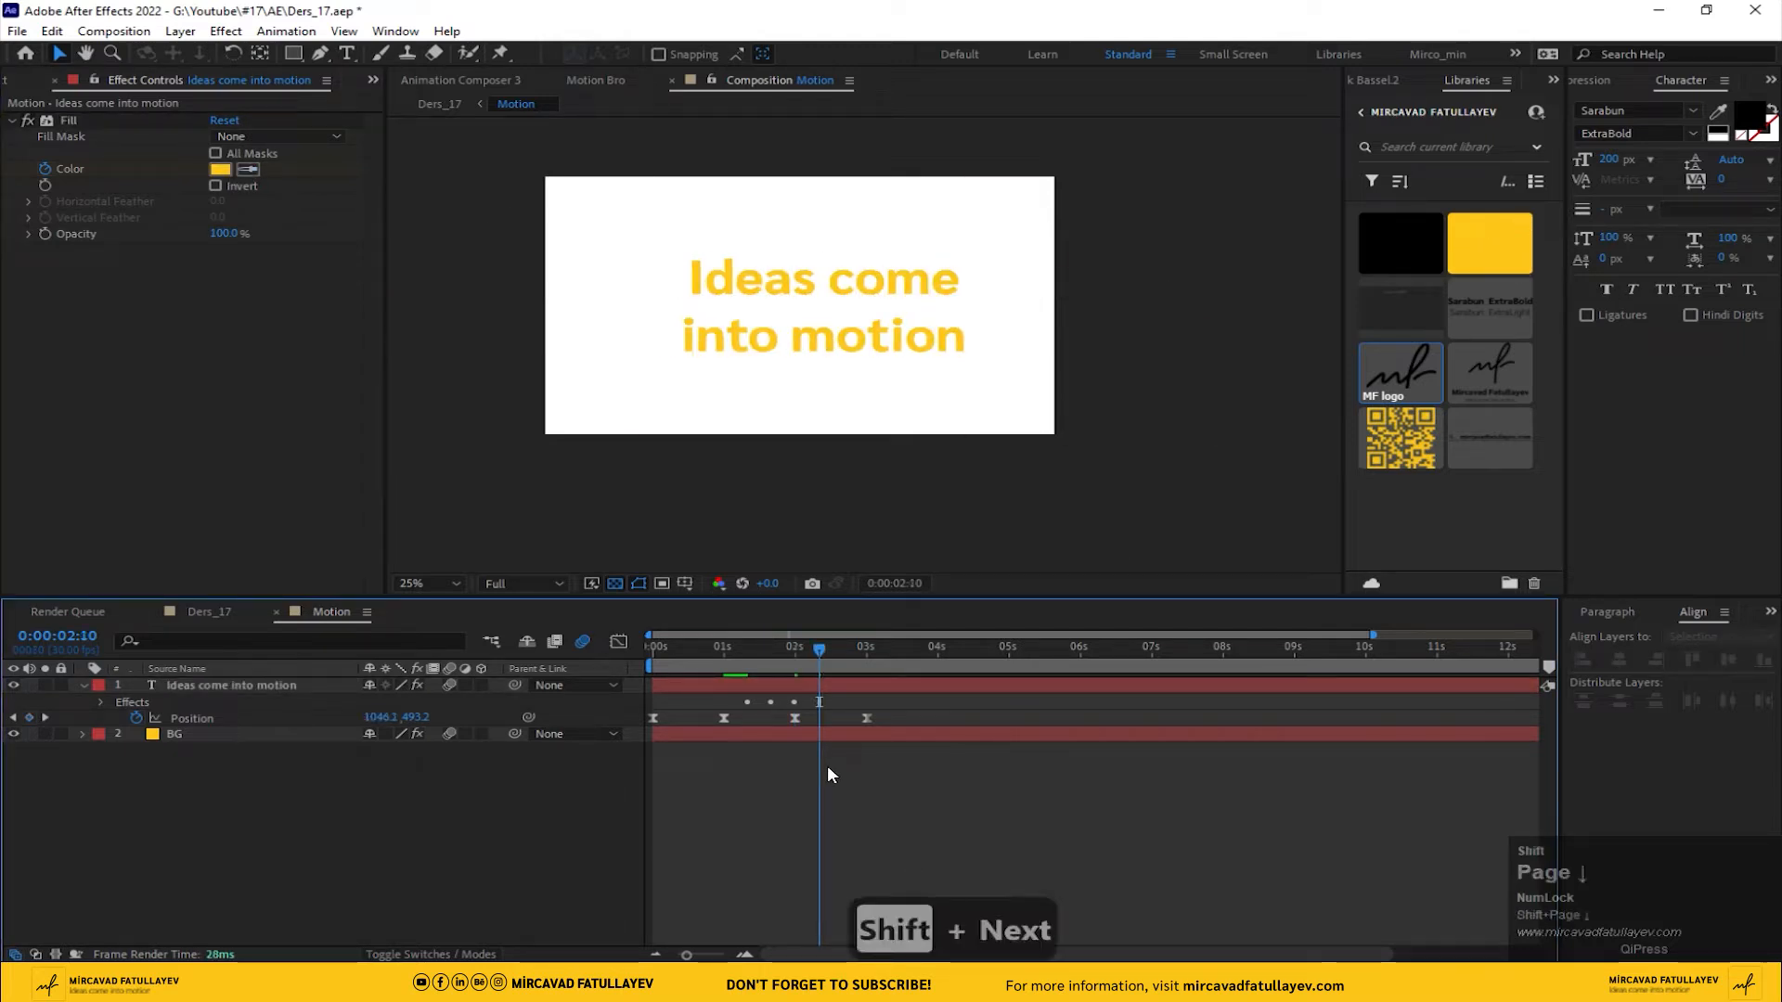
click(849, 735)
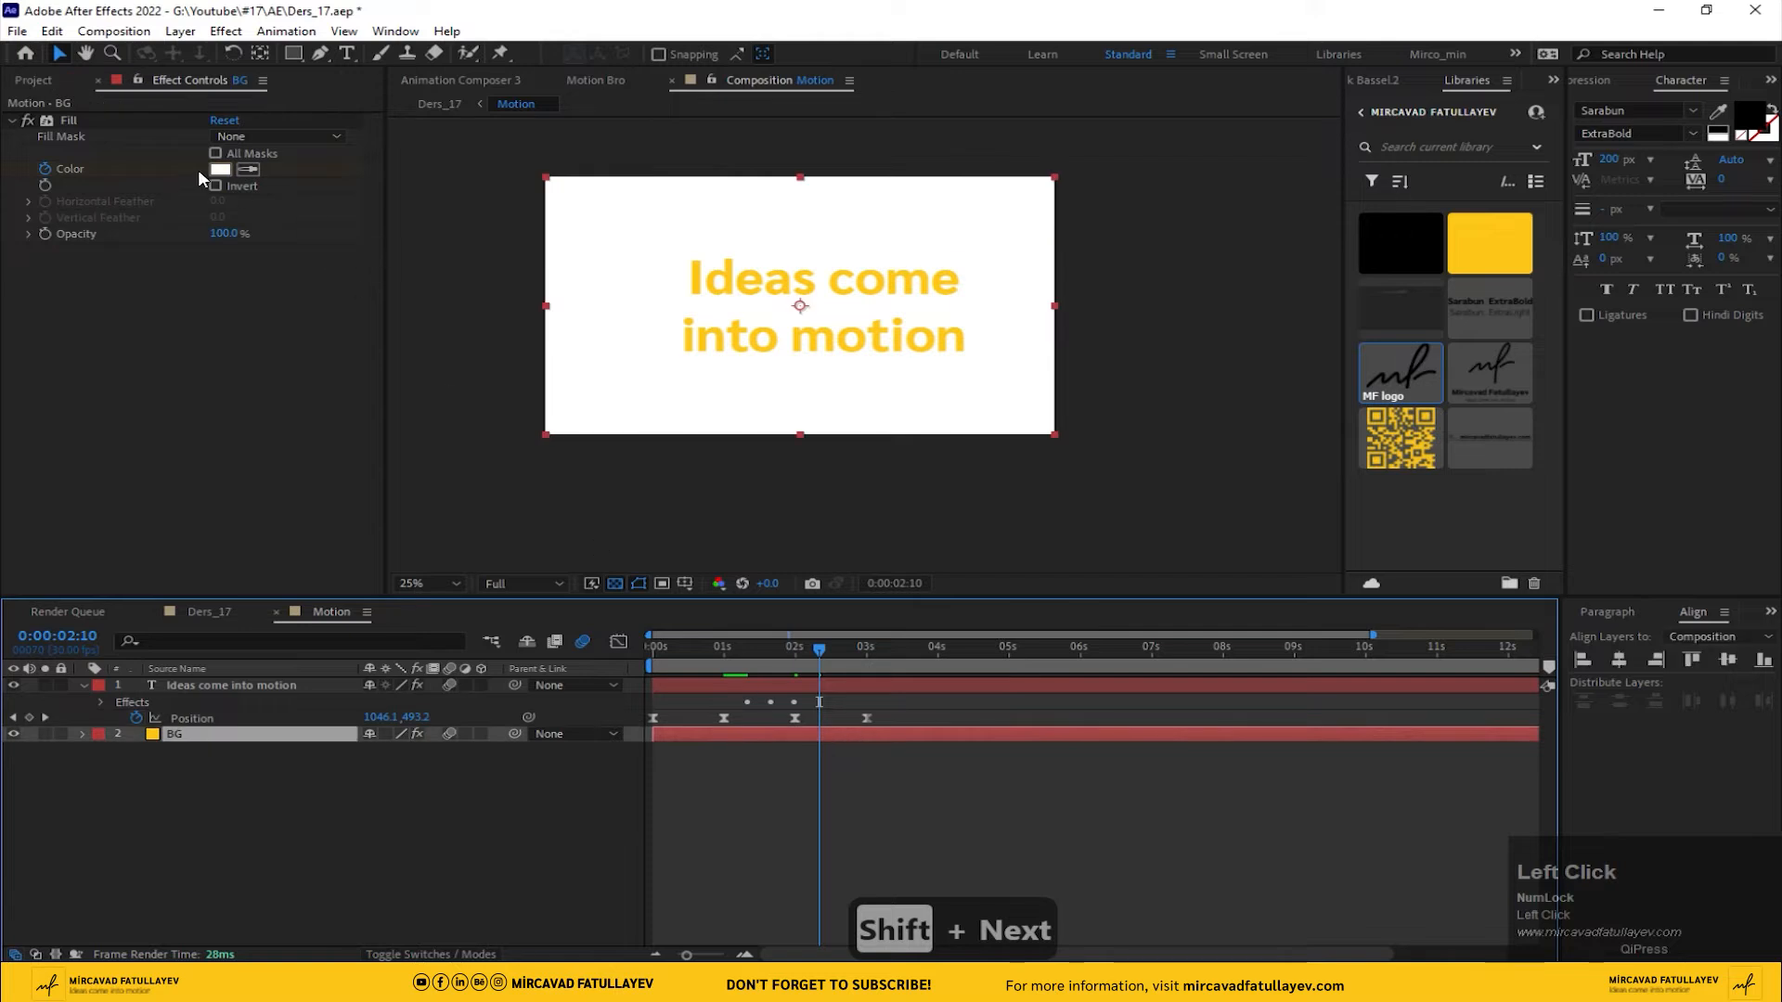
click(247, 170)
click(1503, 245)
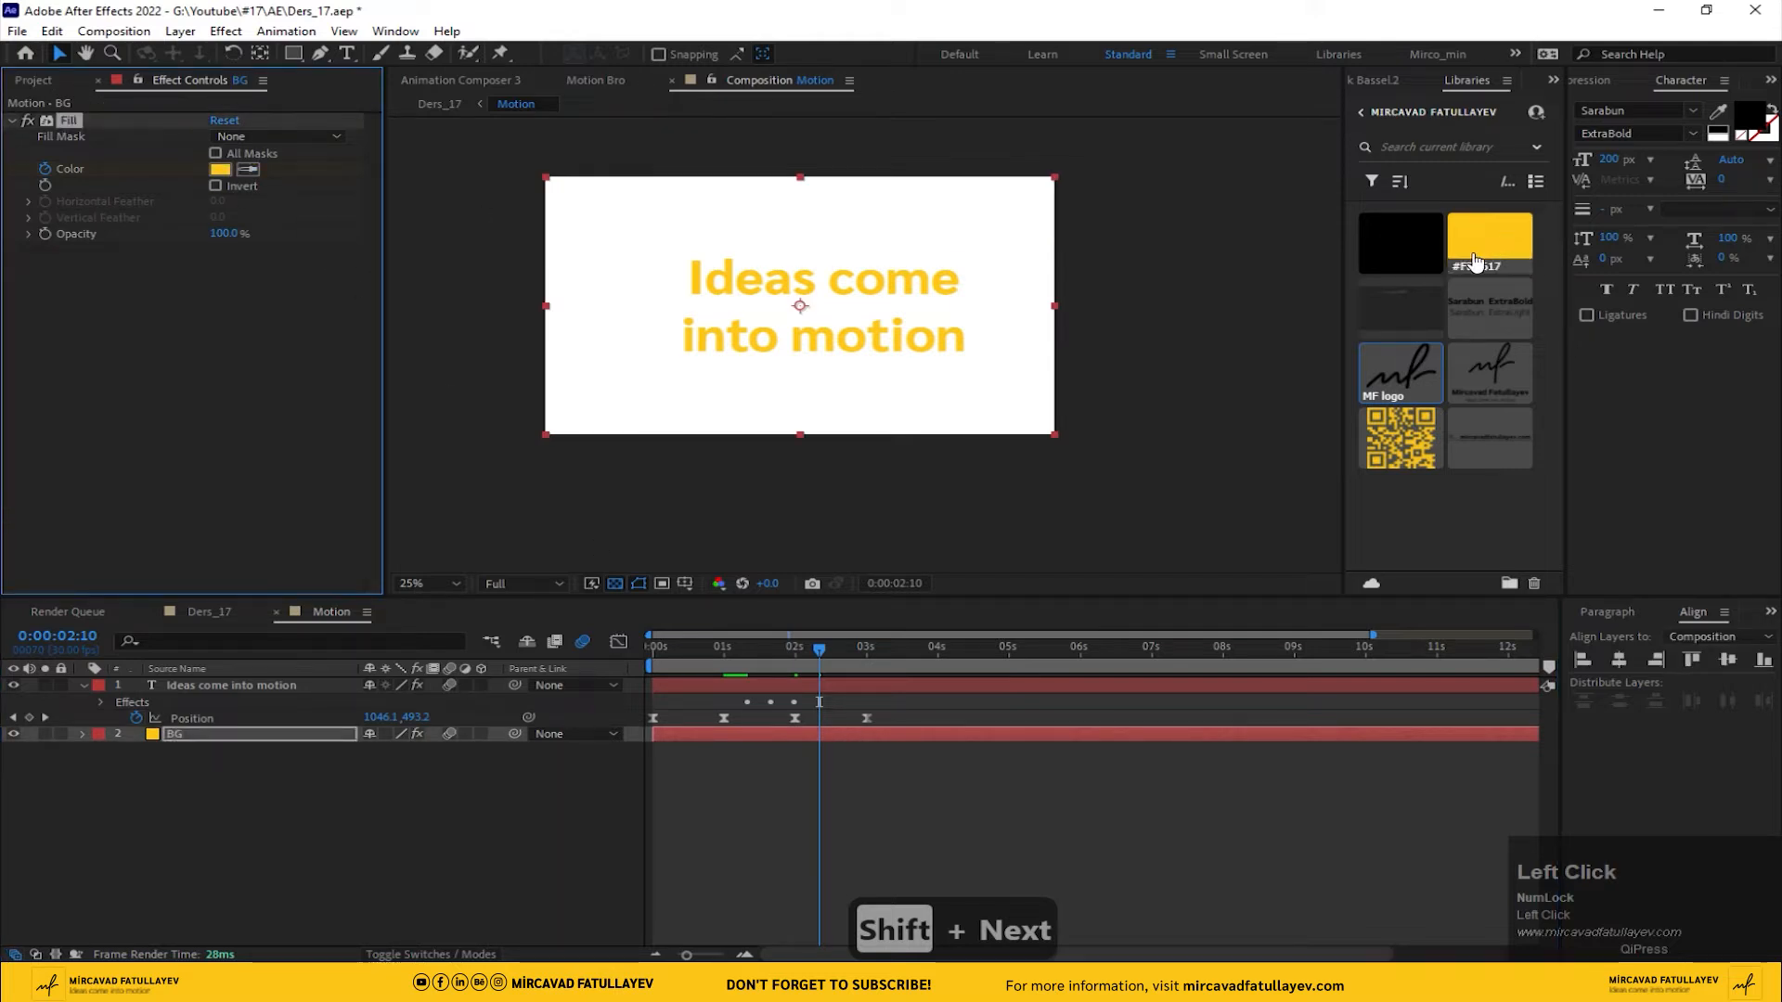
- Sample the black library swatch as the text layer's Fill Color at 0:00:02:10
click(839, 685)
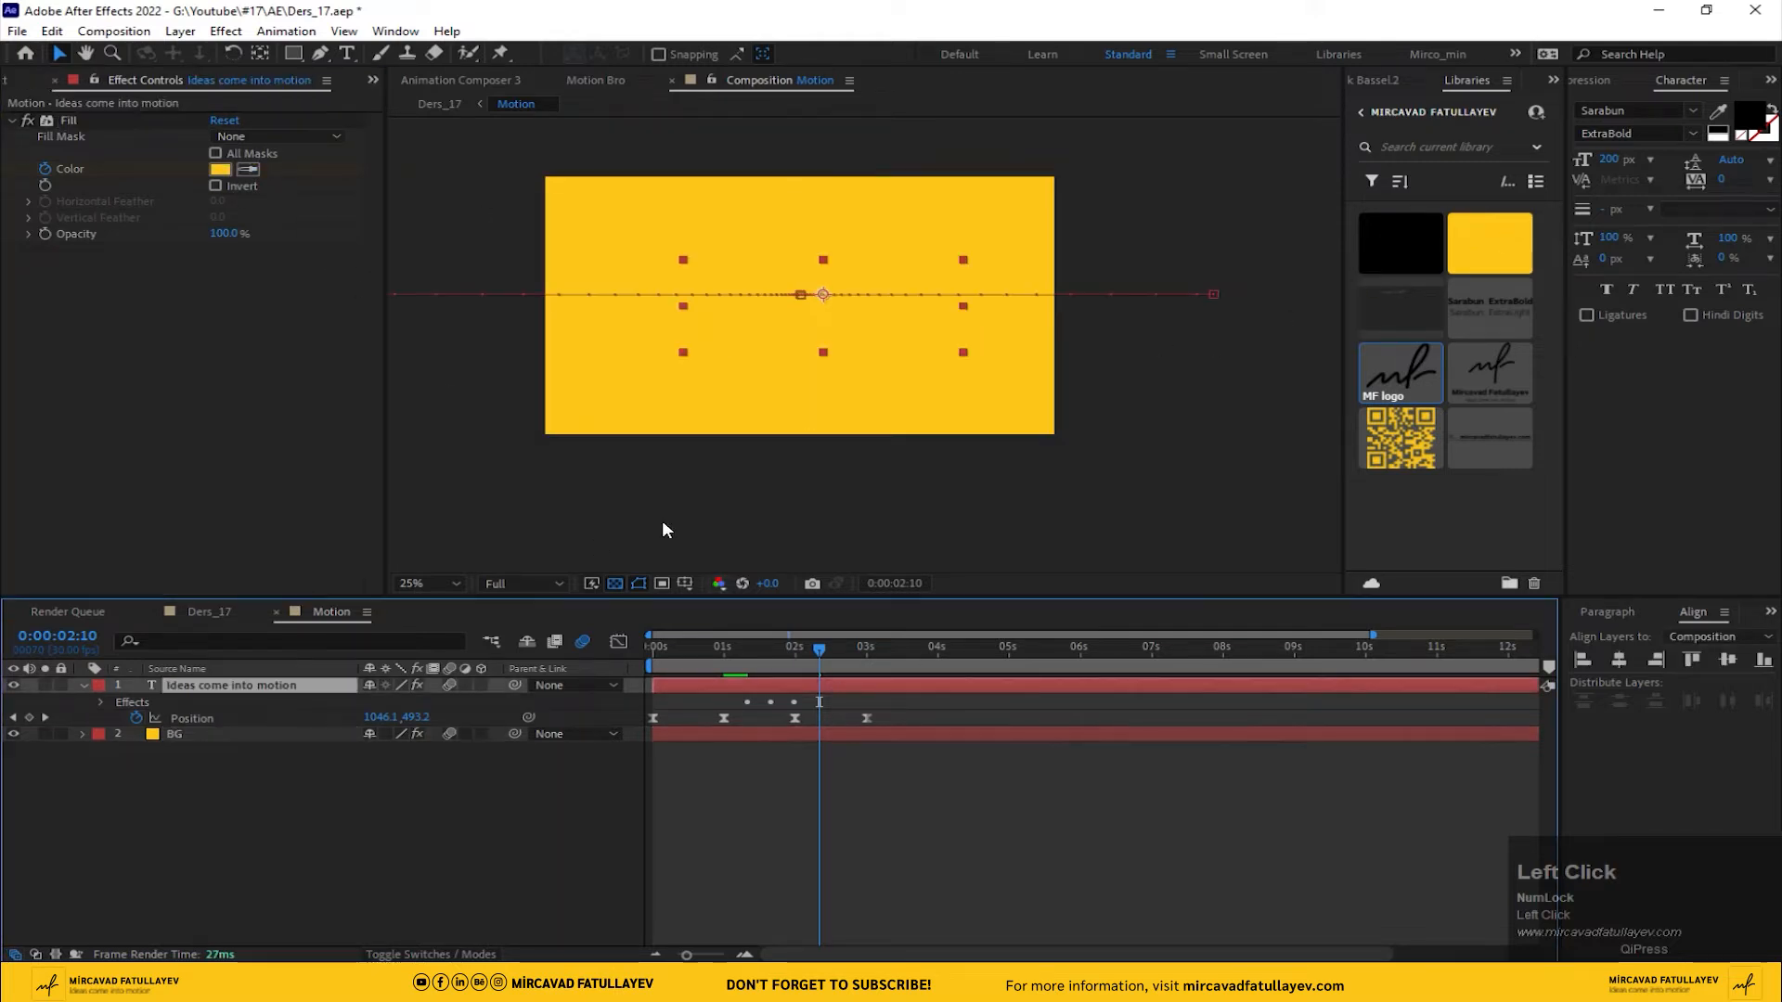
click(246, 170)
click(1401, 237)
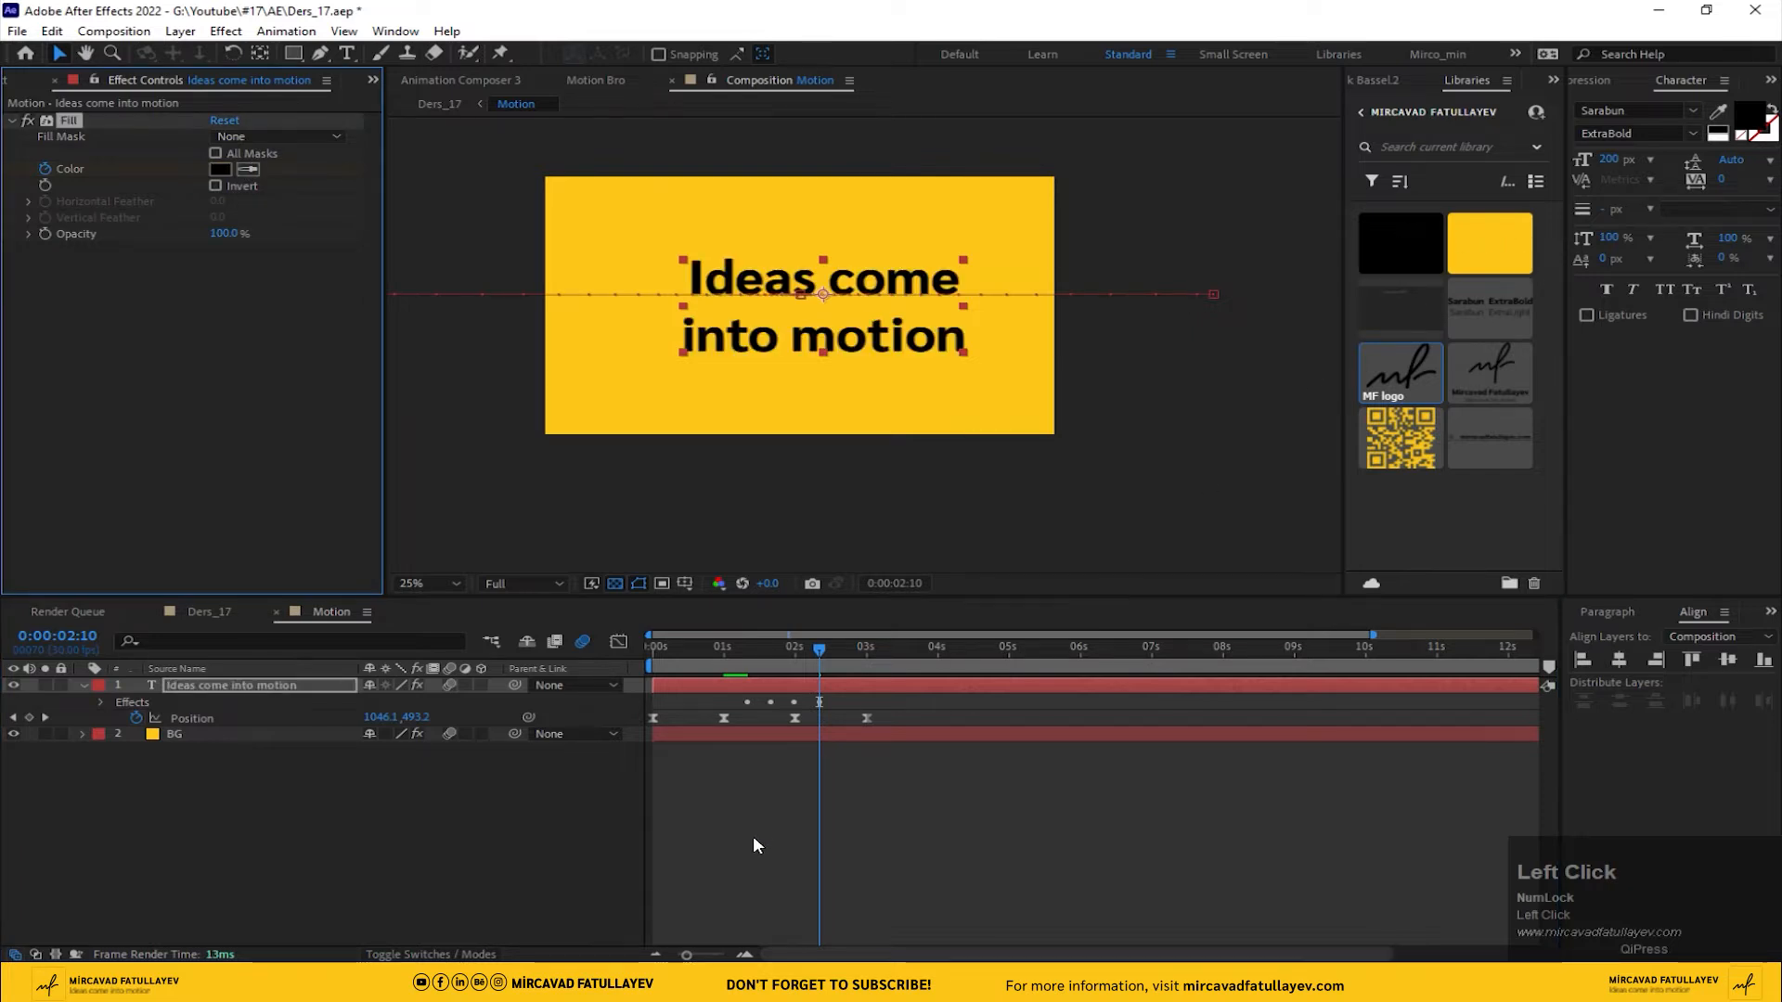
- Scrub back to check the color transition and reveal the keyframed properties of the text and BG layers
drag(796, 775, 707, 670)
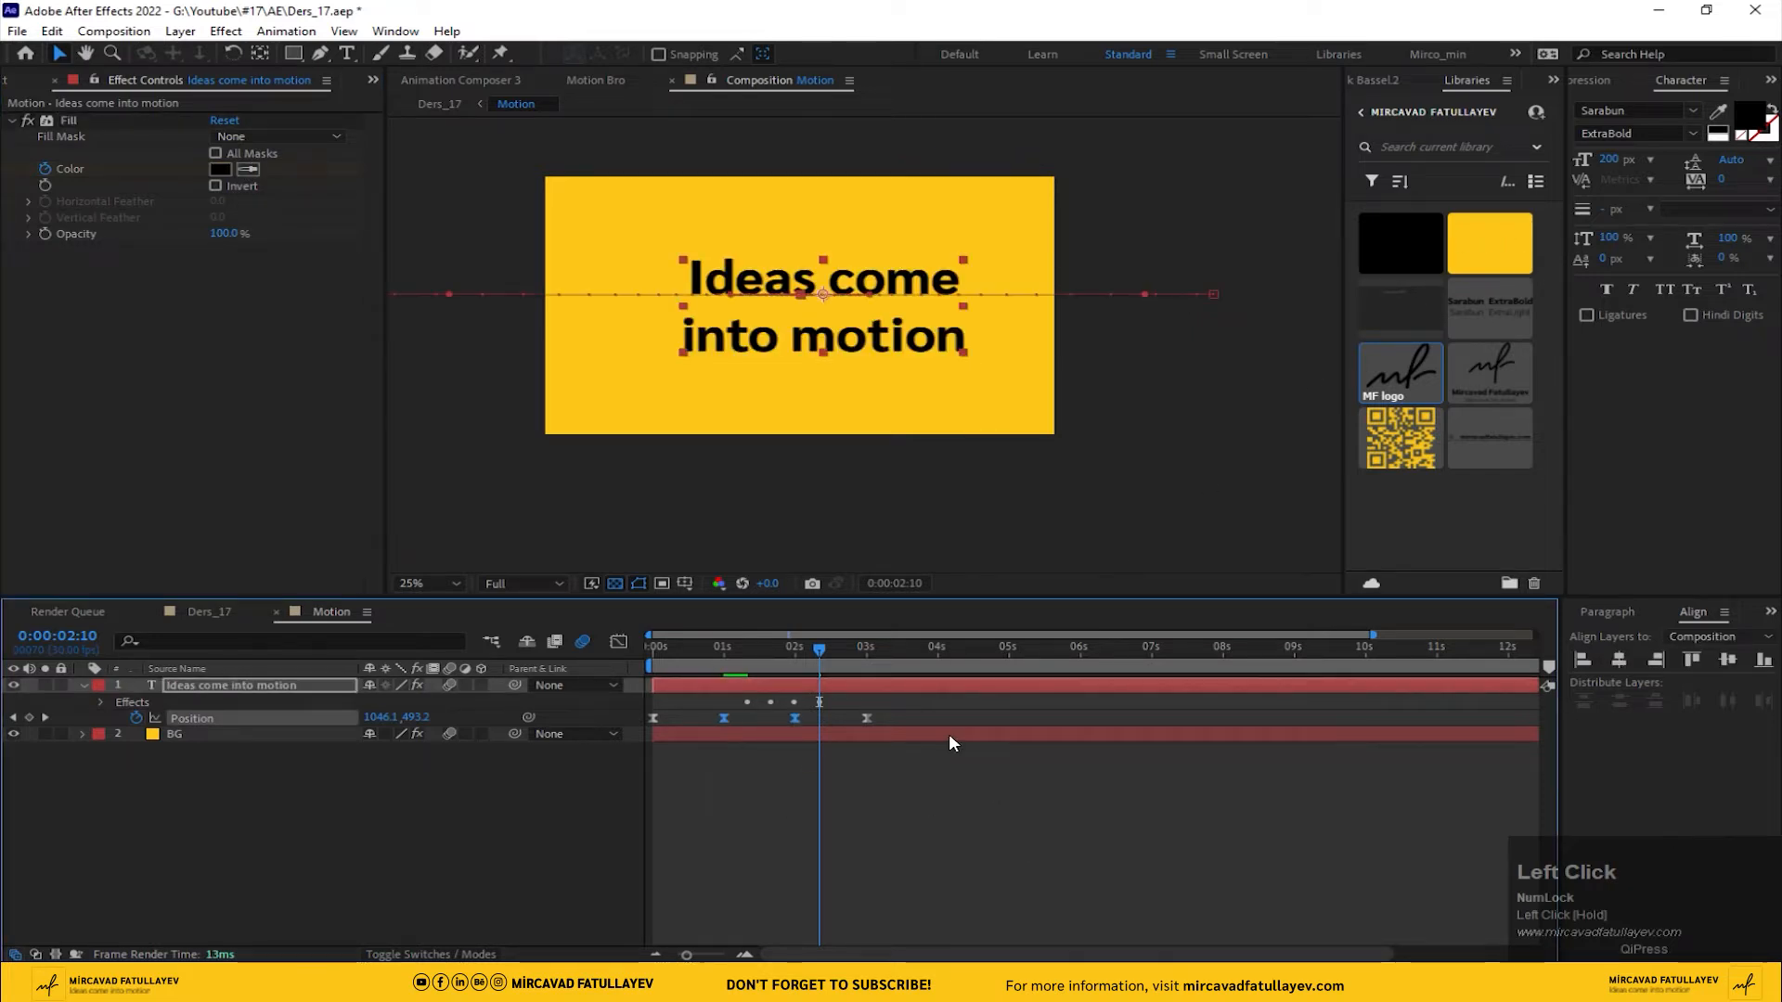
drag(813, 646, 780, 649)
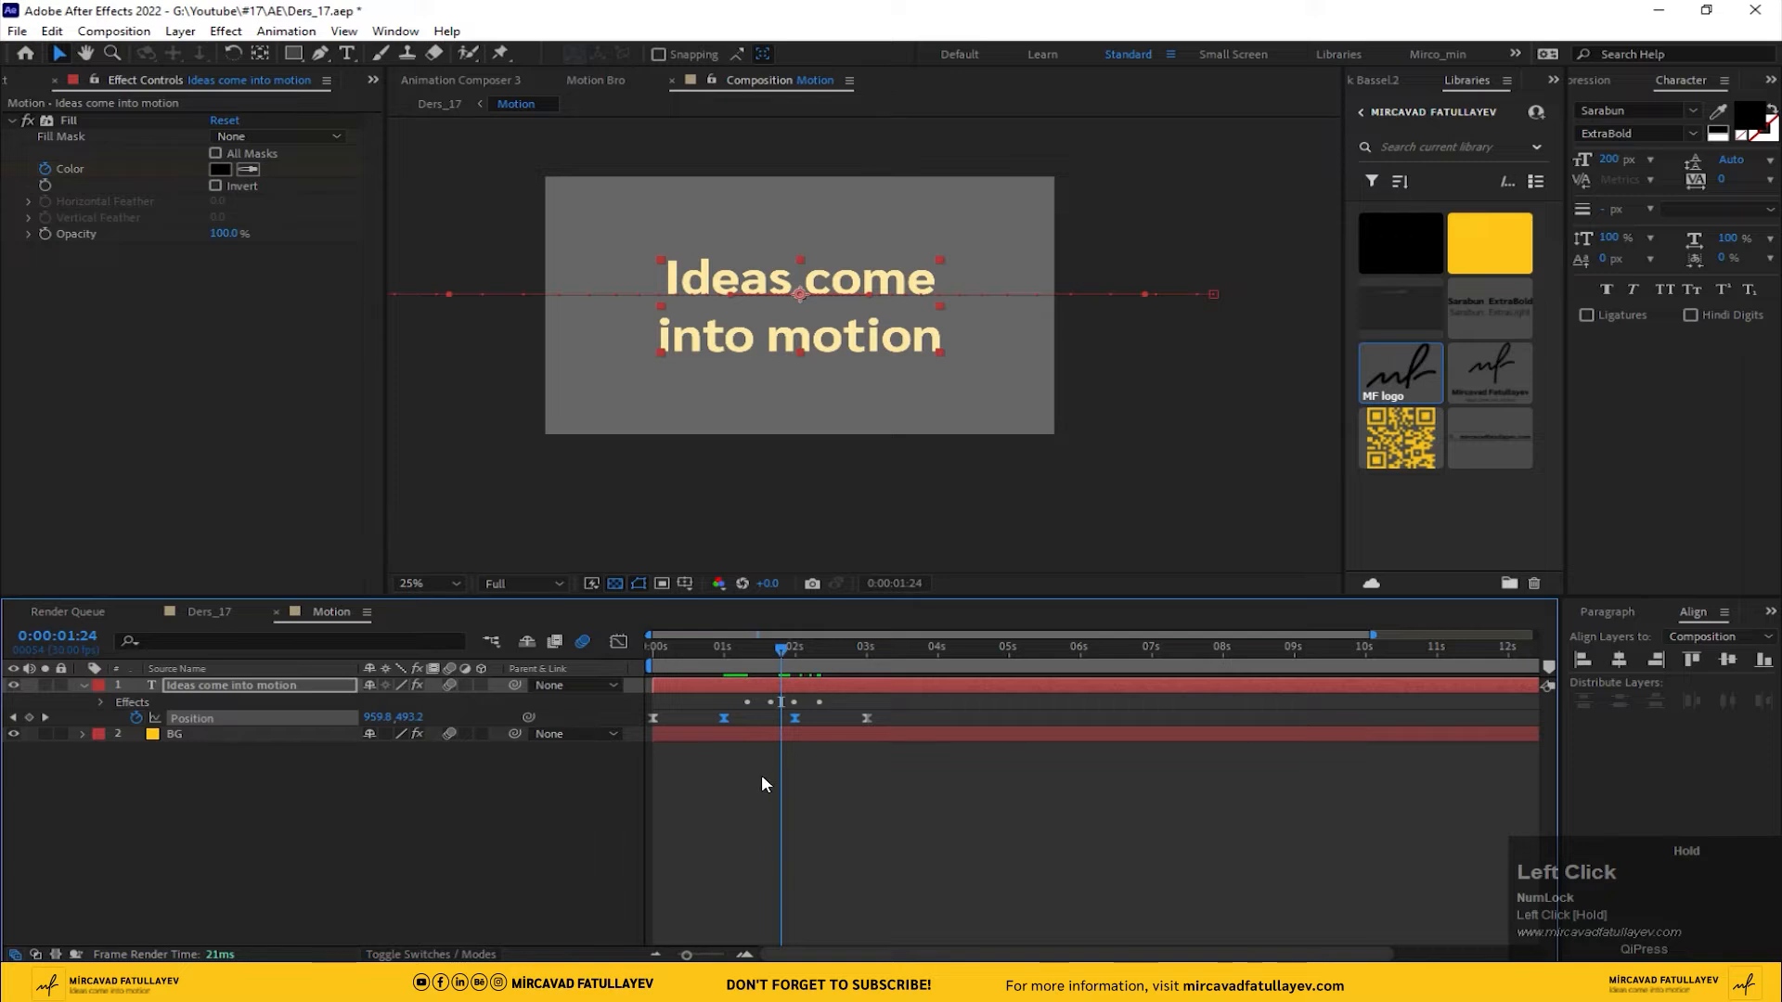
click(279, 734)
ctrl+click(176, 687)
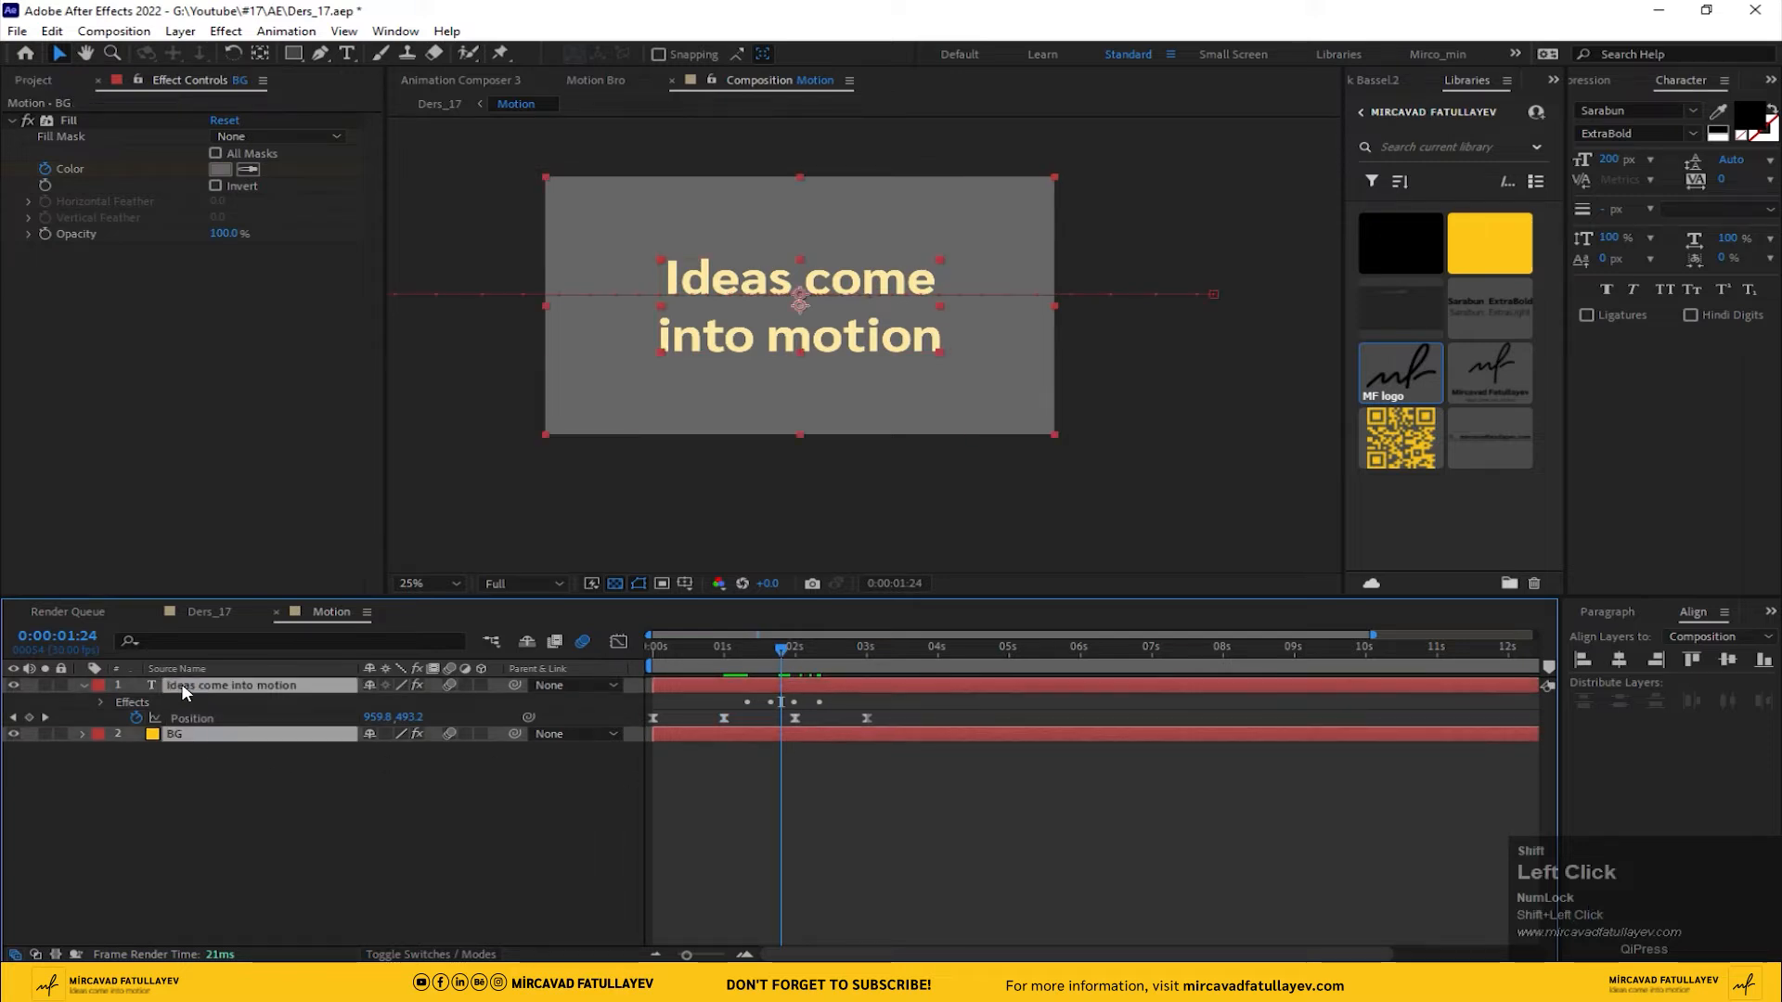
key(u)
click(847, 861)
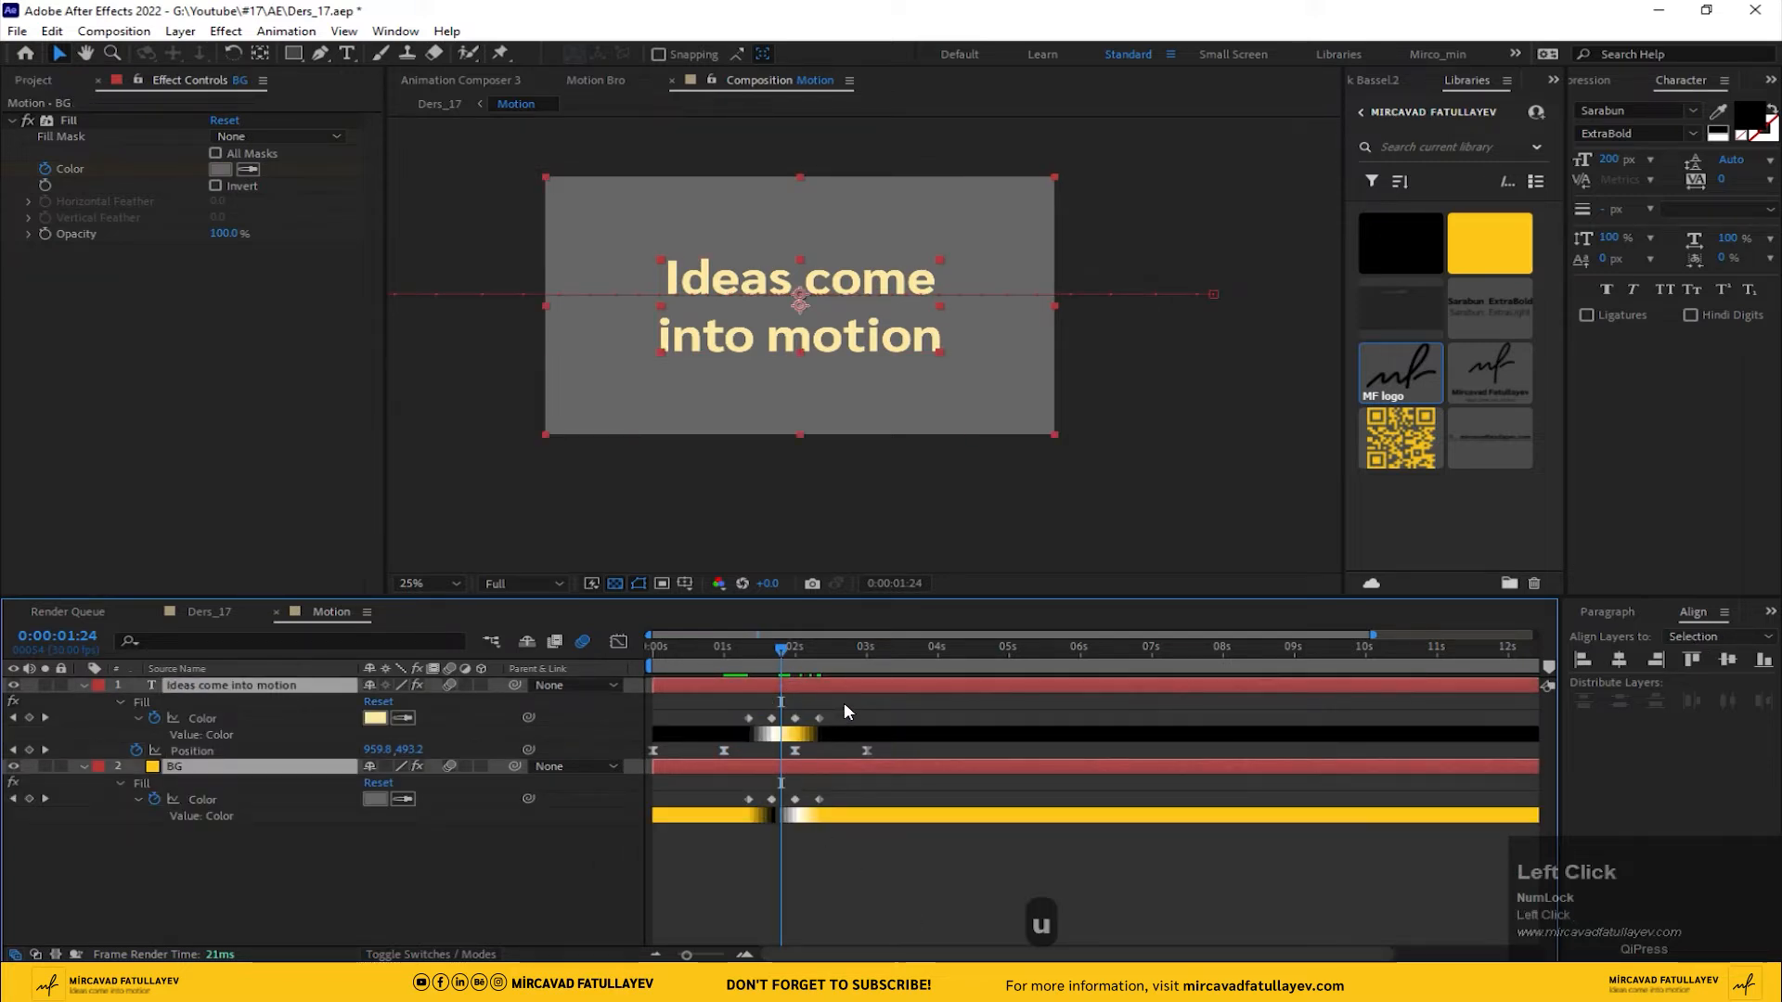
- Convert all Fill Color keyframes of the text and BG layers to hold keyframes and preview from the start
drag(847, 710, 732, 720)
right_click(773, 718)
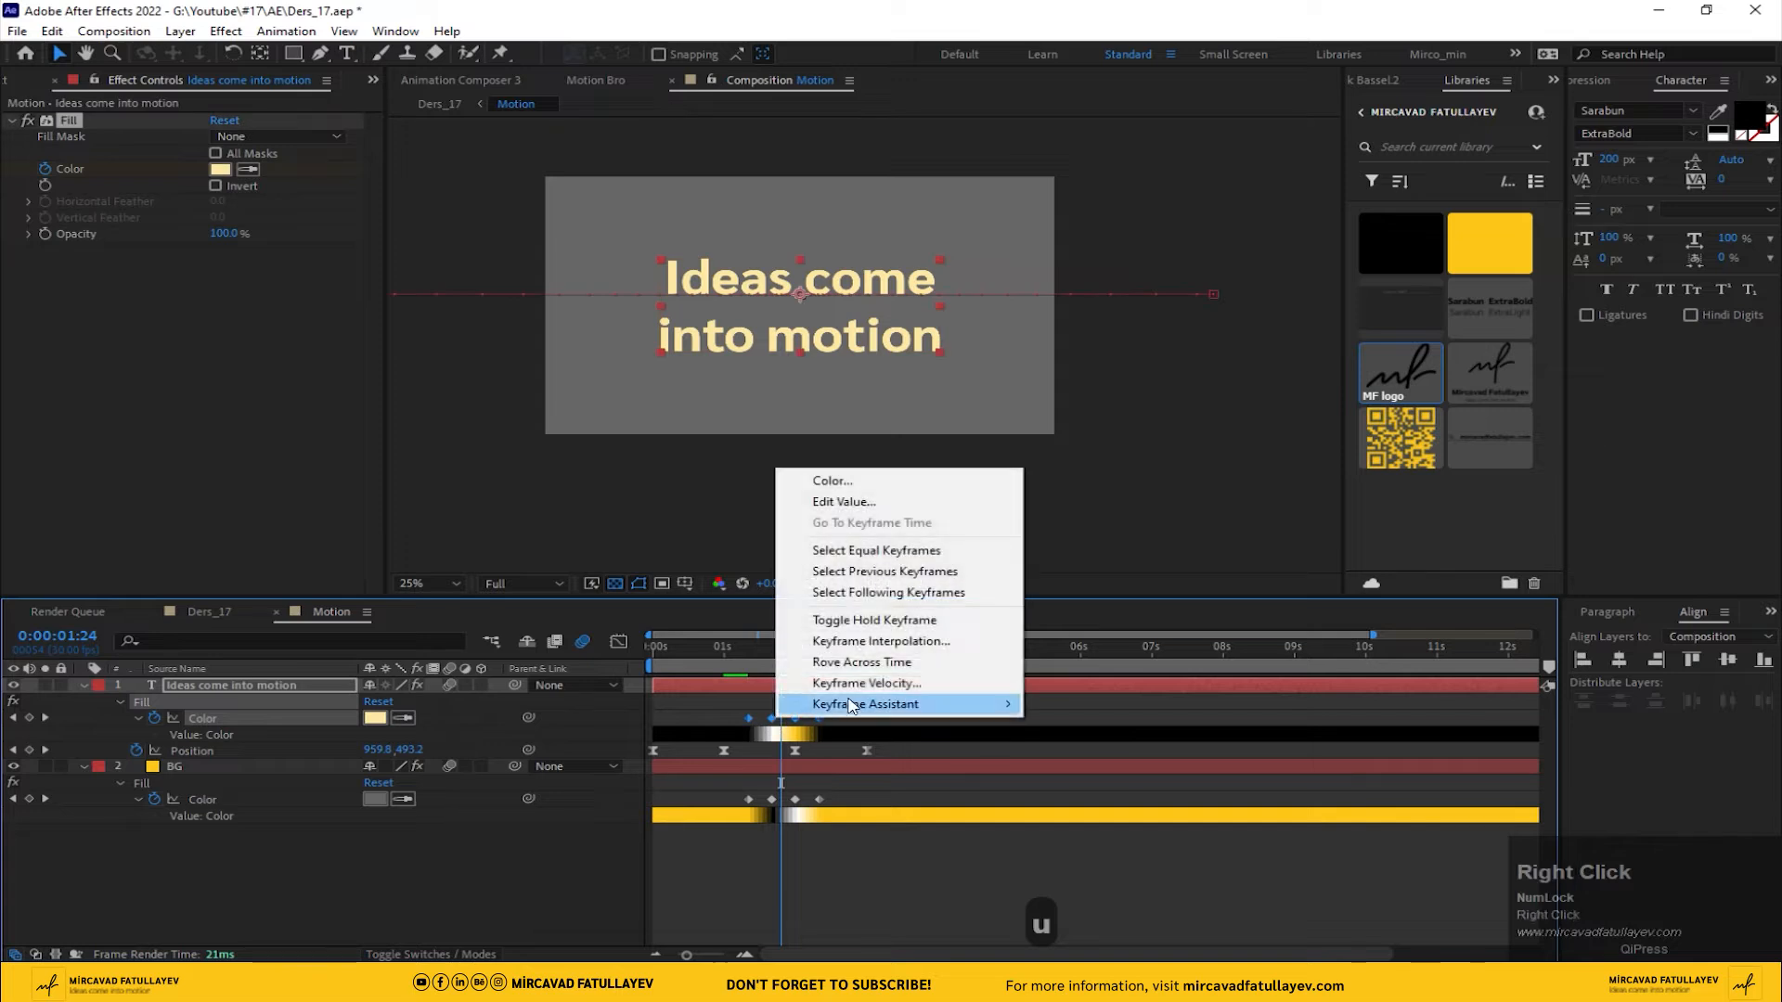
click(902, 621)
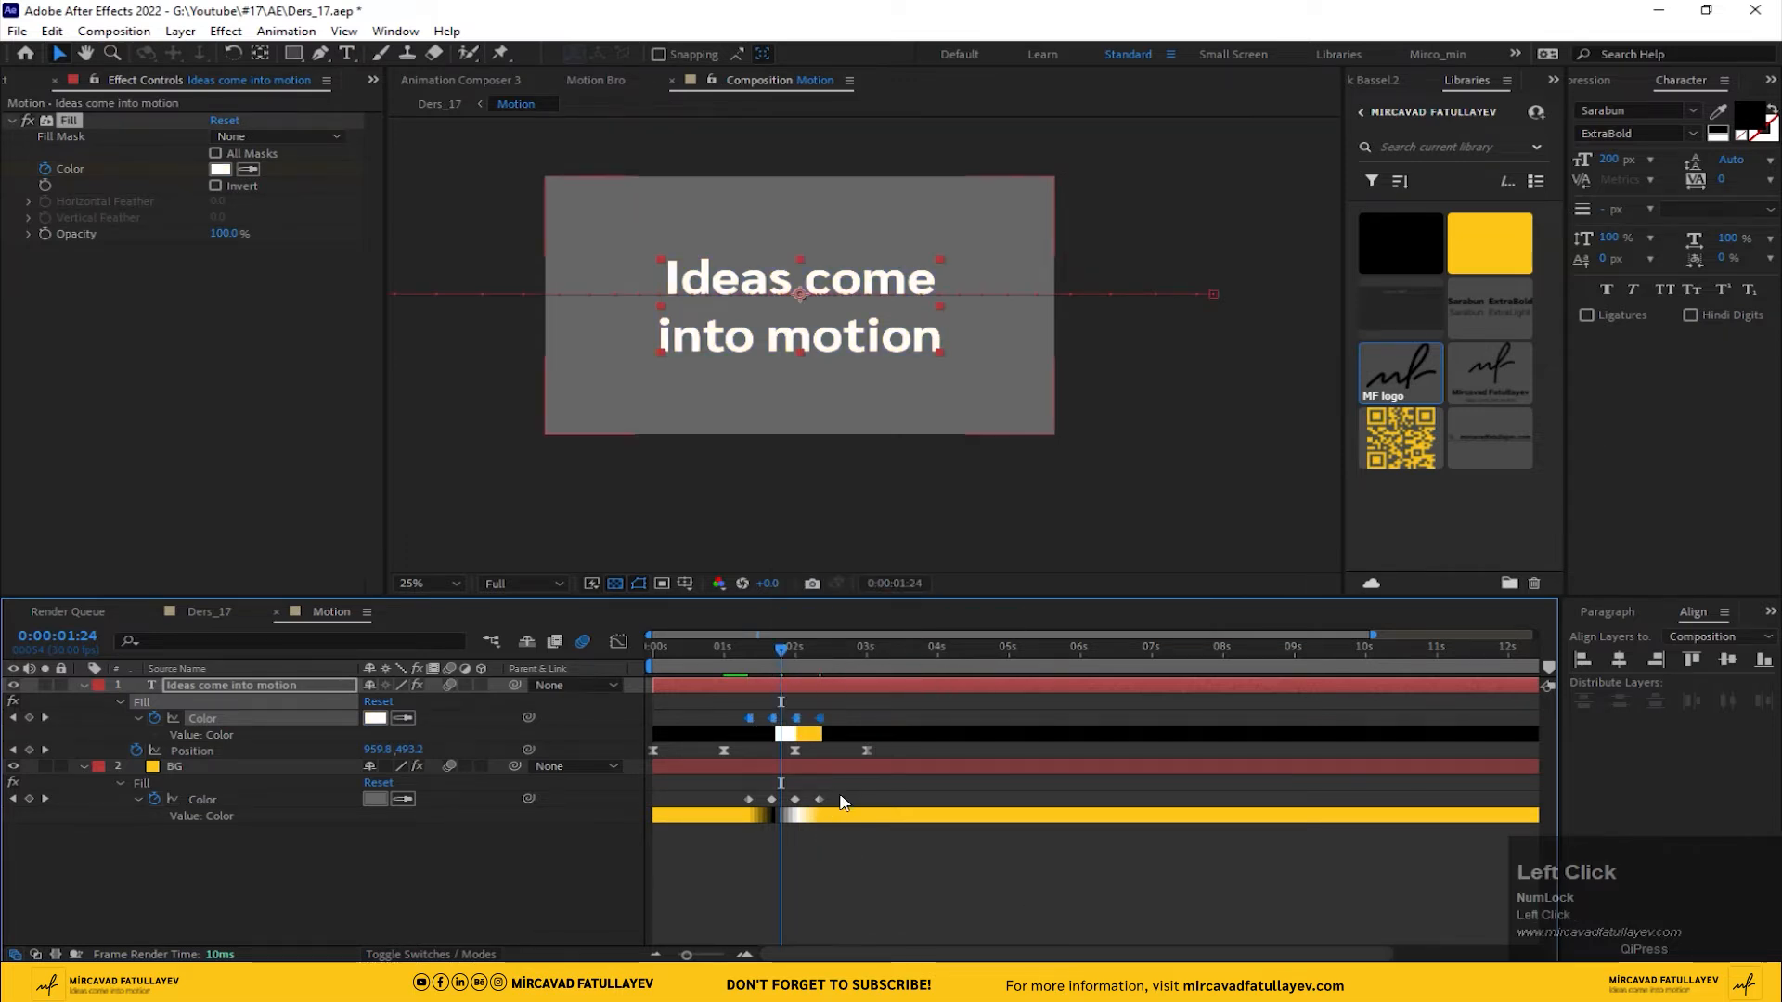
drag(841, 802, 739, 791)
right_click(770, 794)
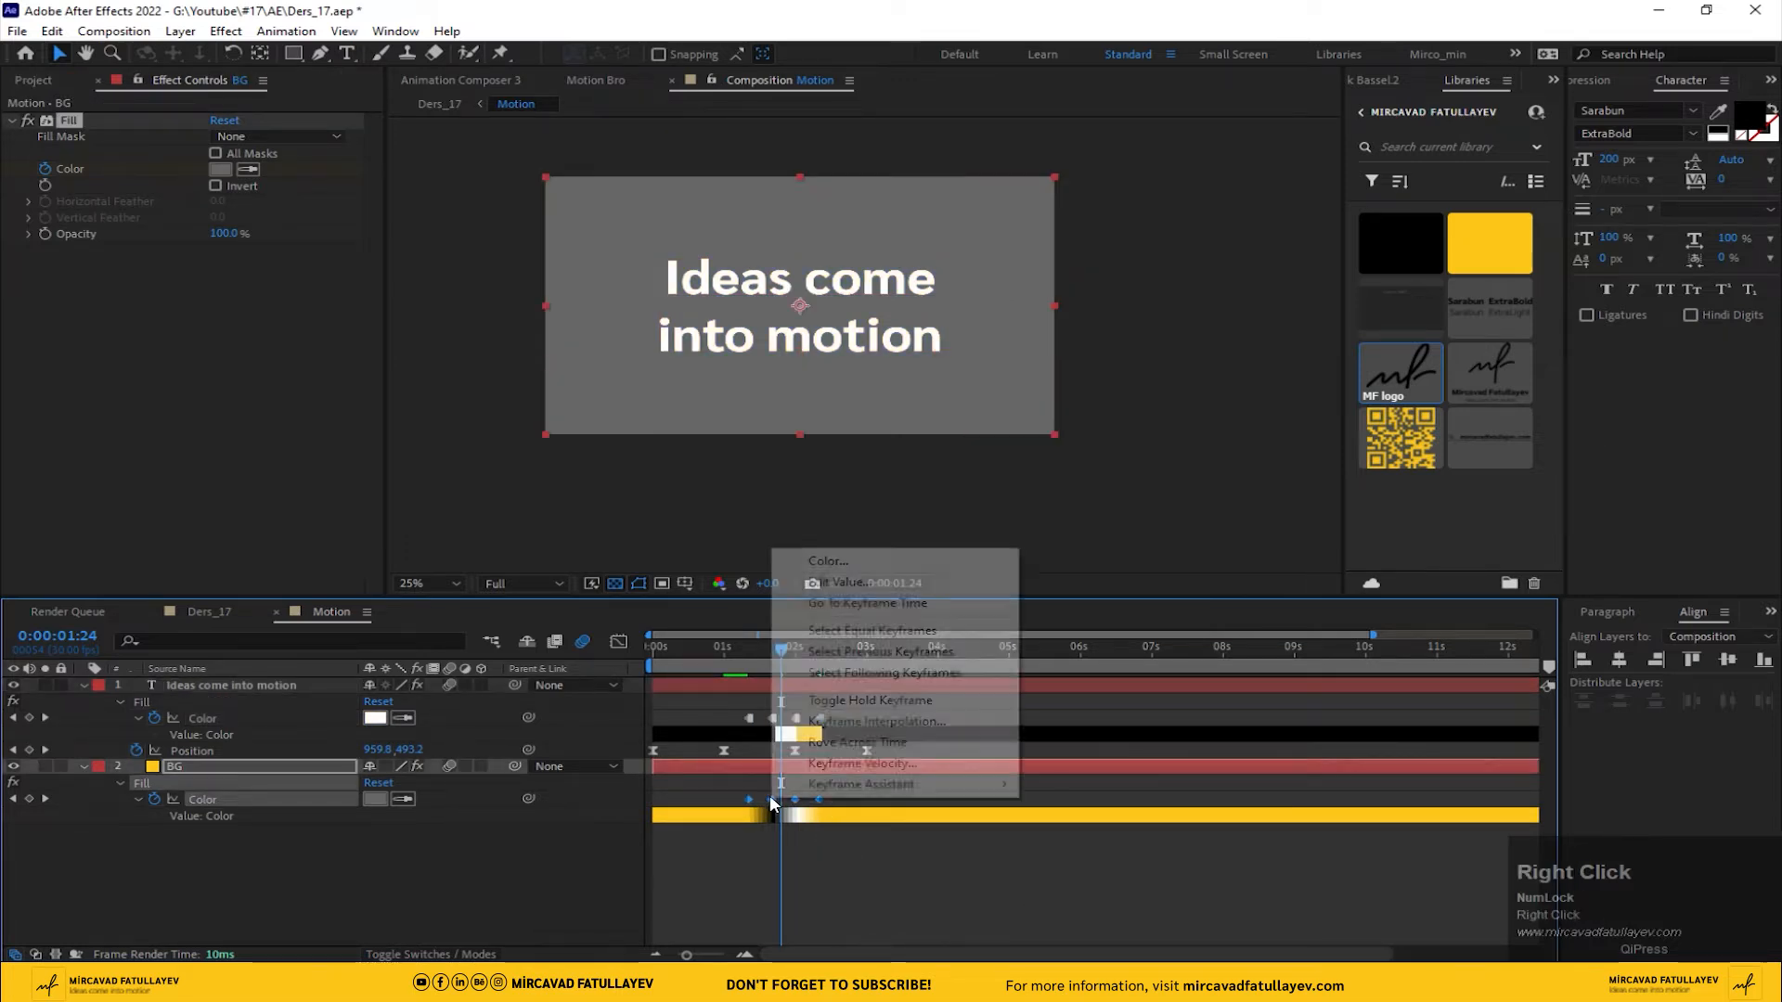
click(872, 700)
drag(788, 653, 515, 668)
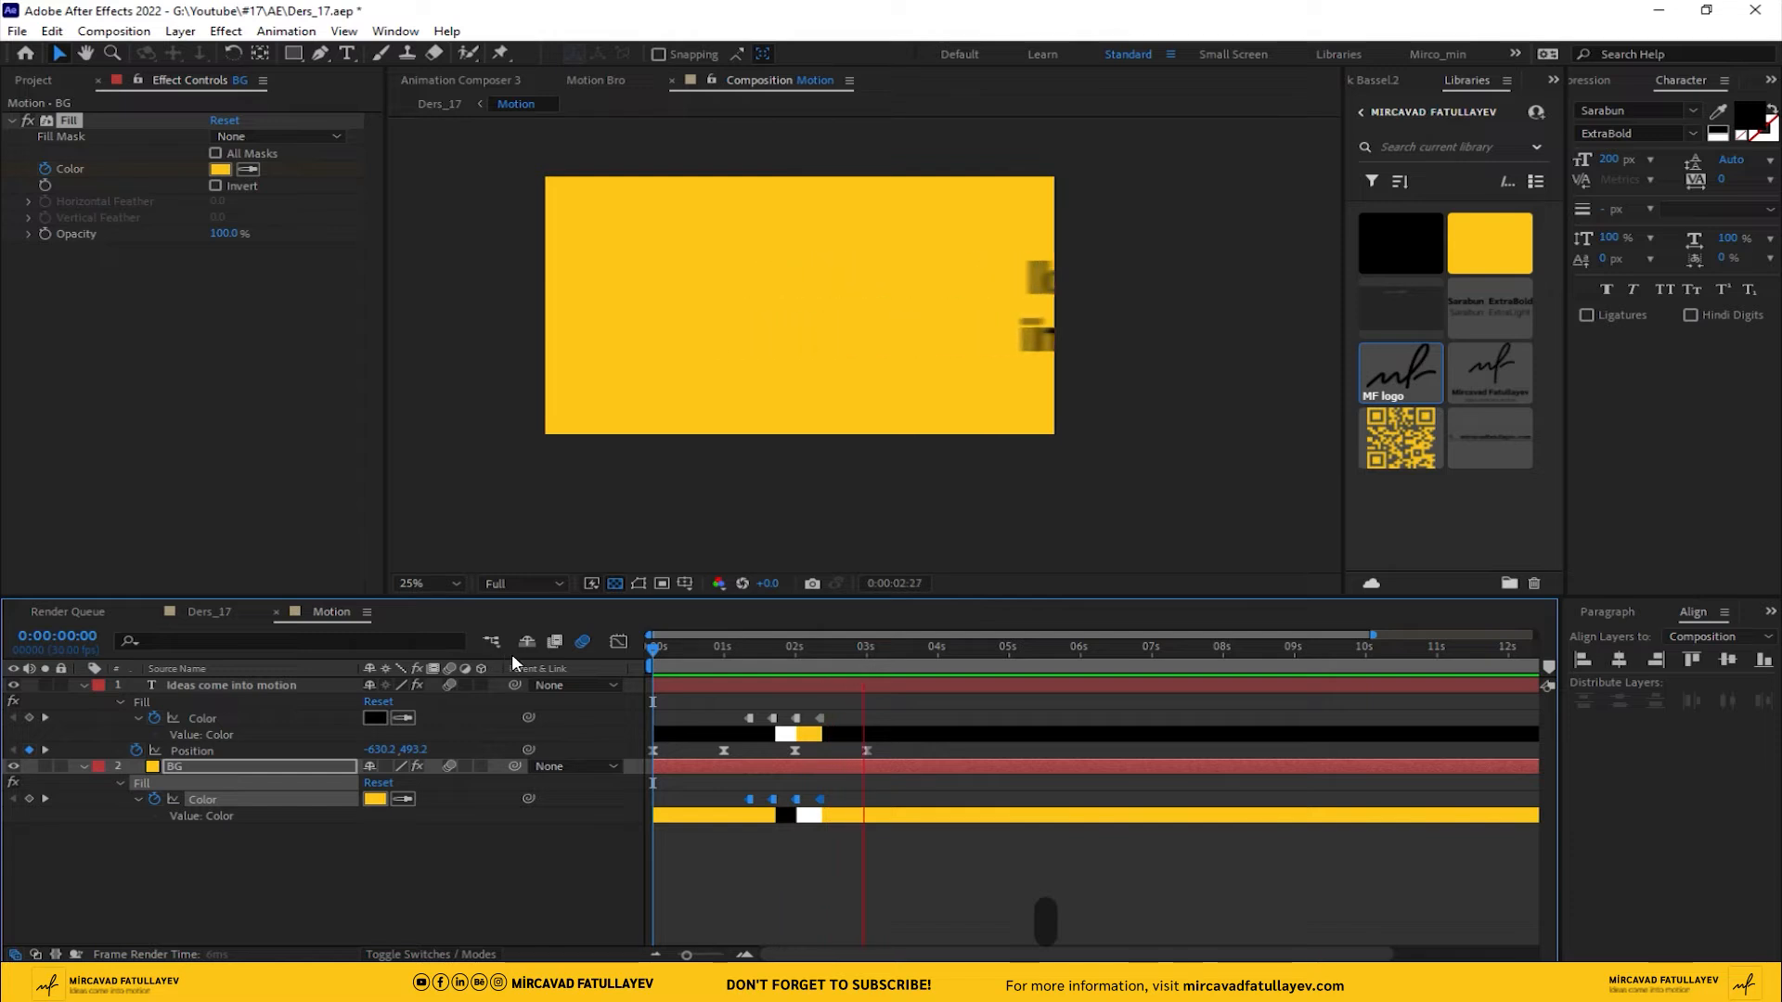
- Shift the text layer's last two Position keyframes so the slide-out starts at 0:00:02:10, and preview it
click(821, 660)
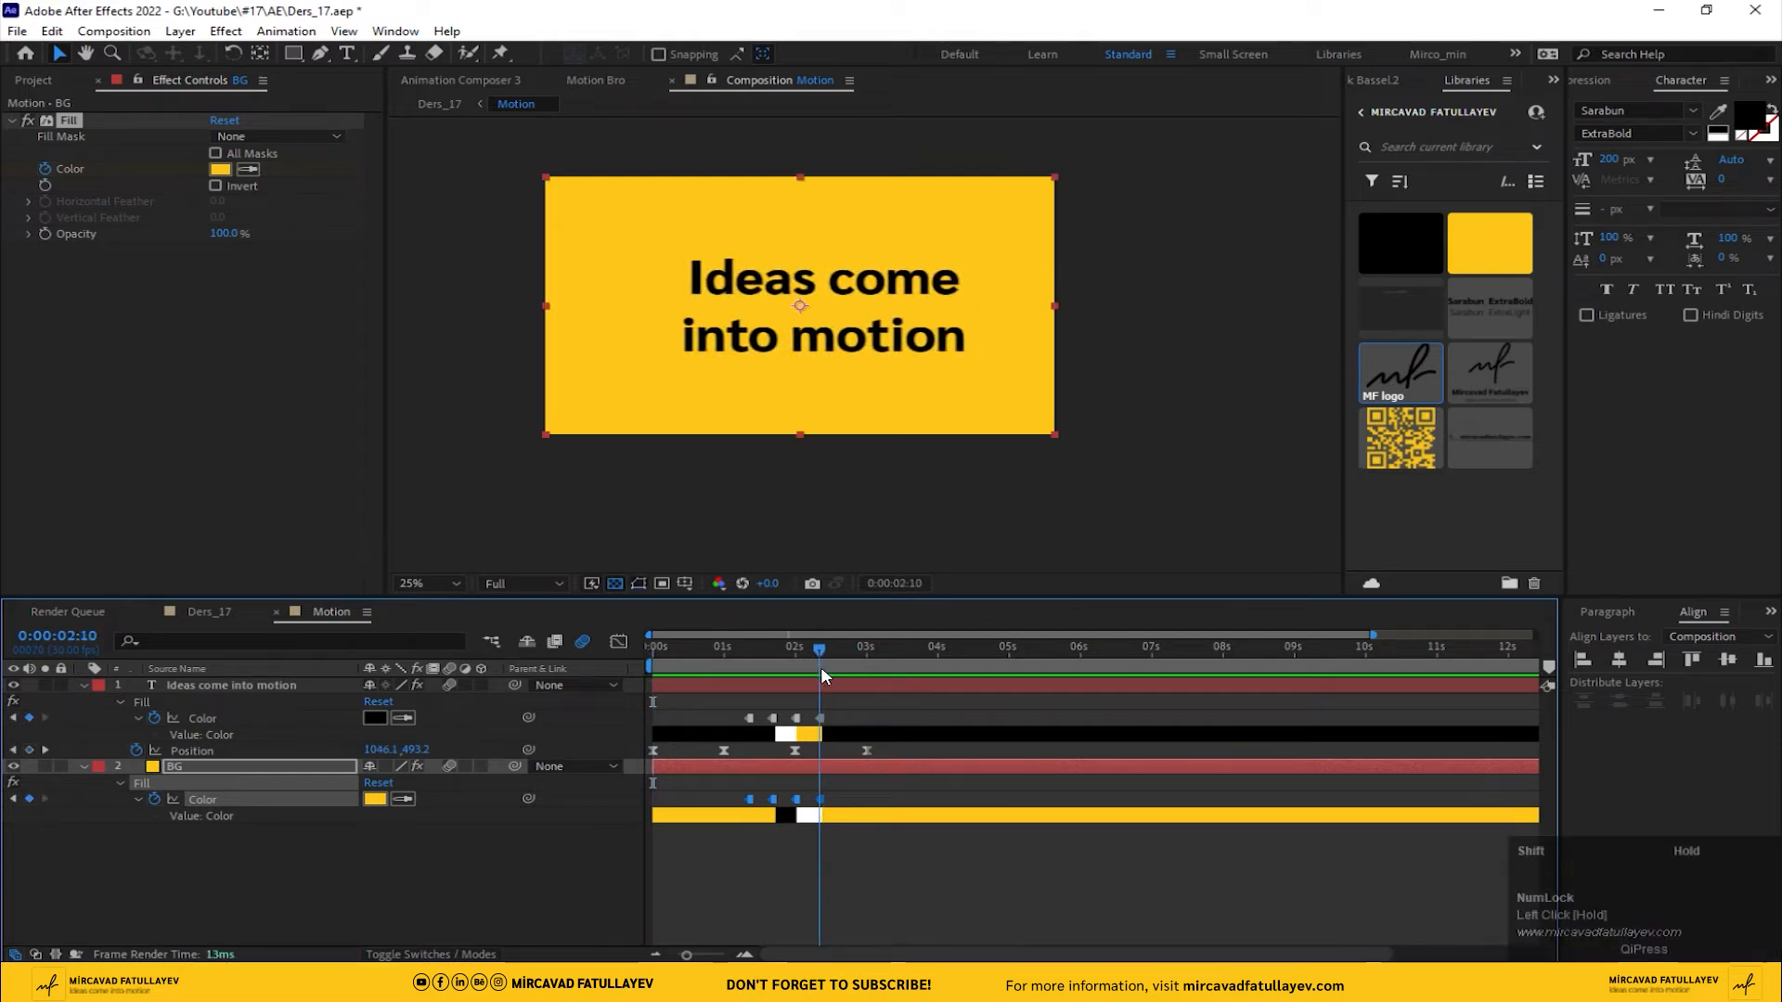
drag(883, 750, 814, 751)
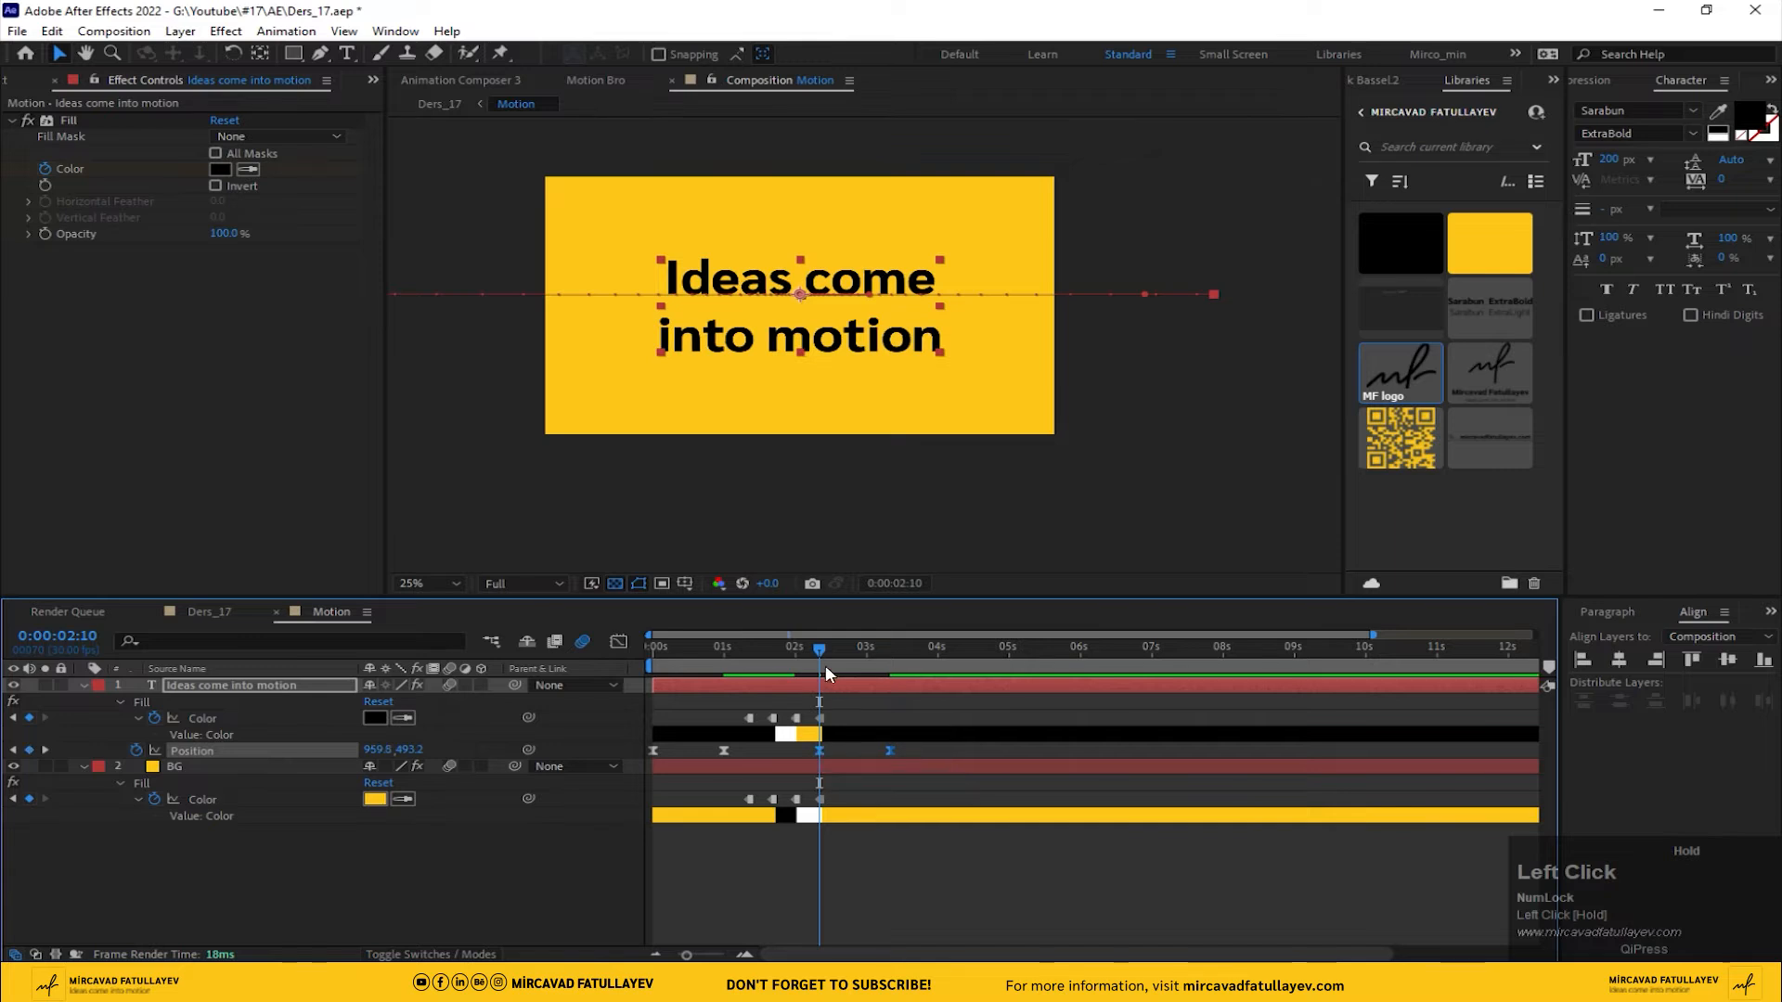
key(space)
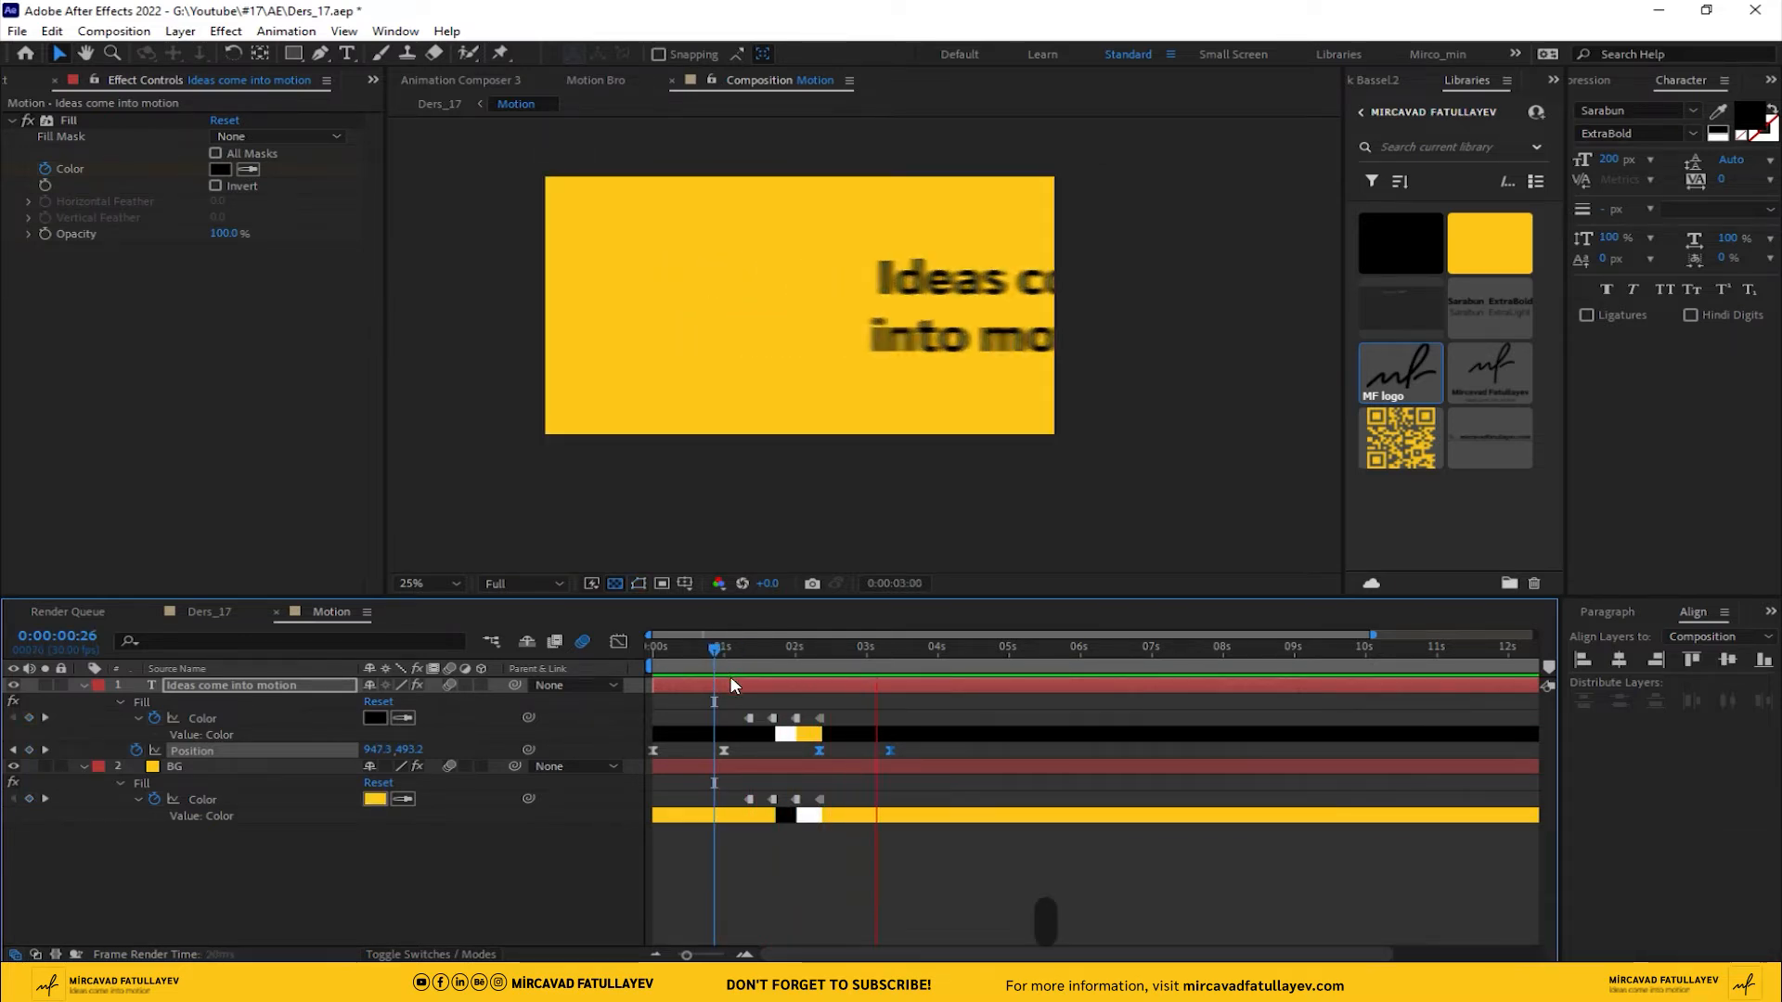
- End the work area at 0:00:03:10, trim the Motion composition to it and preview the animation
drag(882, 649, 890, 655)
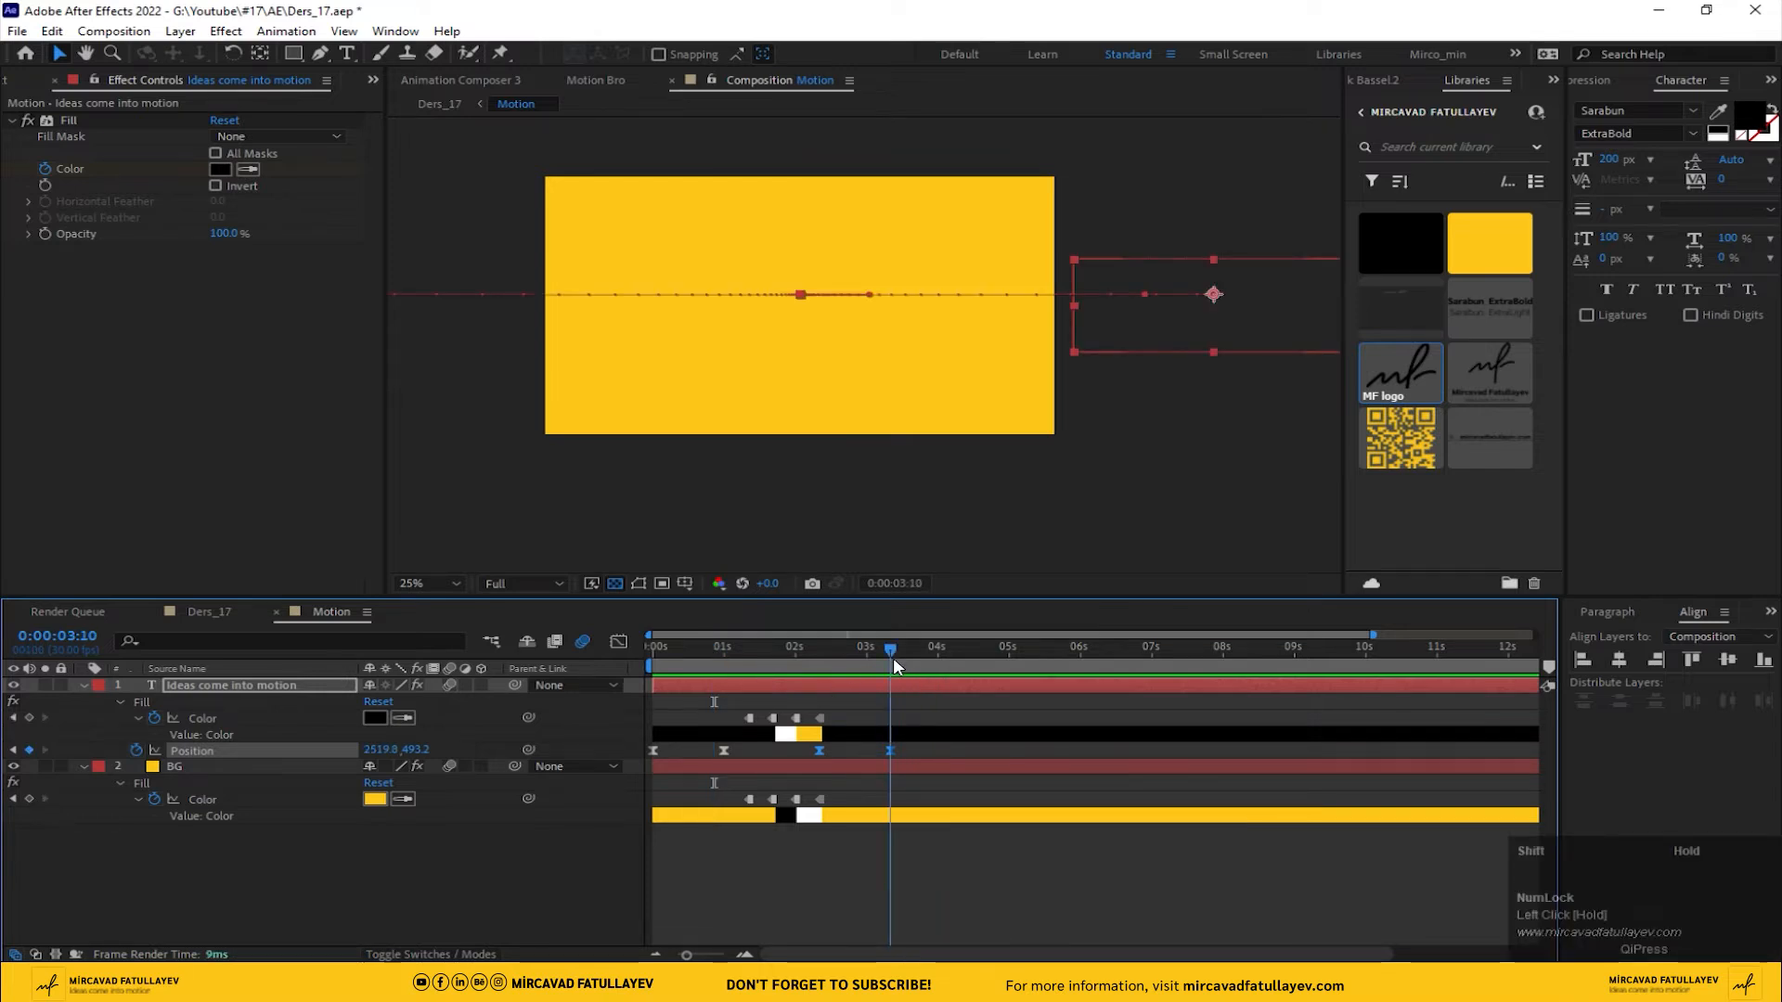
key(n)
right_click(843, 664)
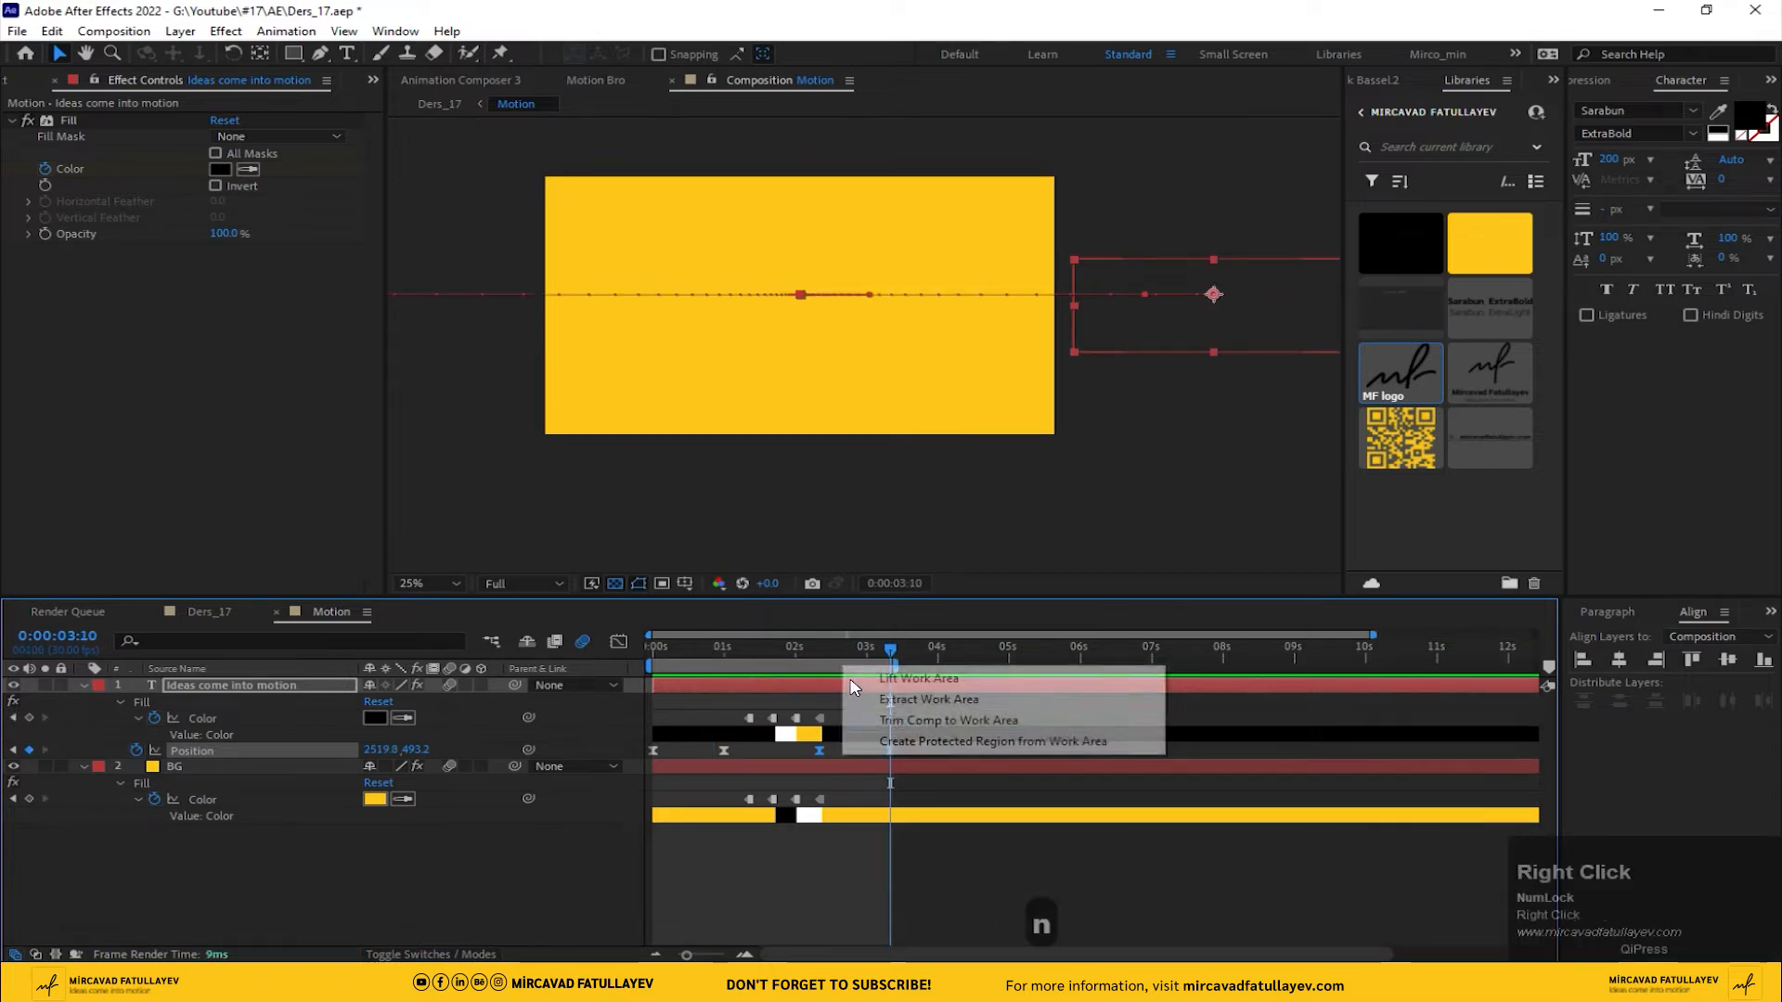
click(914, 721)
key(space)
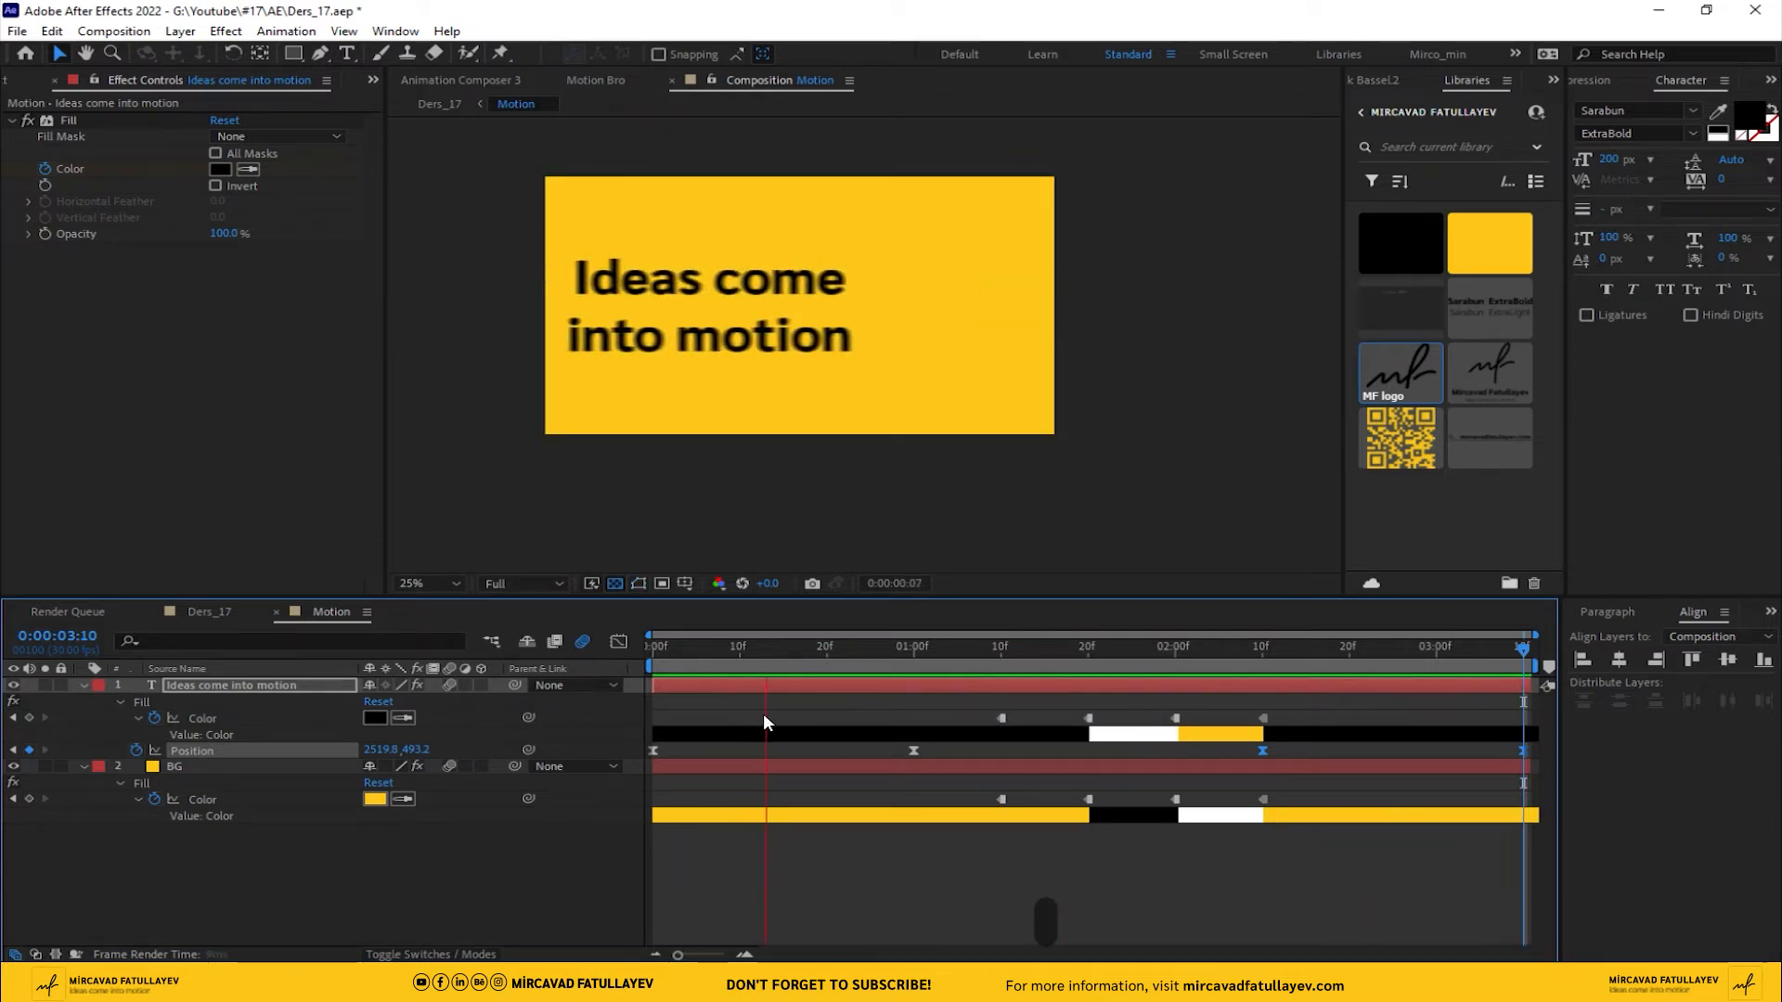
key(space)
- In Ders_17, go to 0:00:02:12, duplicate the Motion layer and place the copy to the right of the original
click(204, 613)
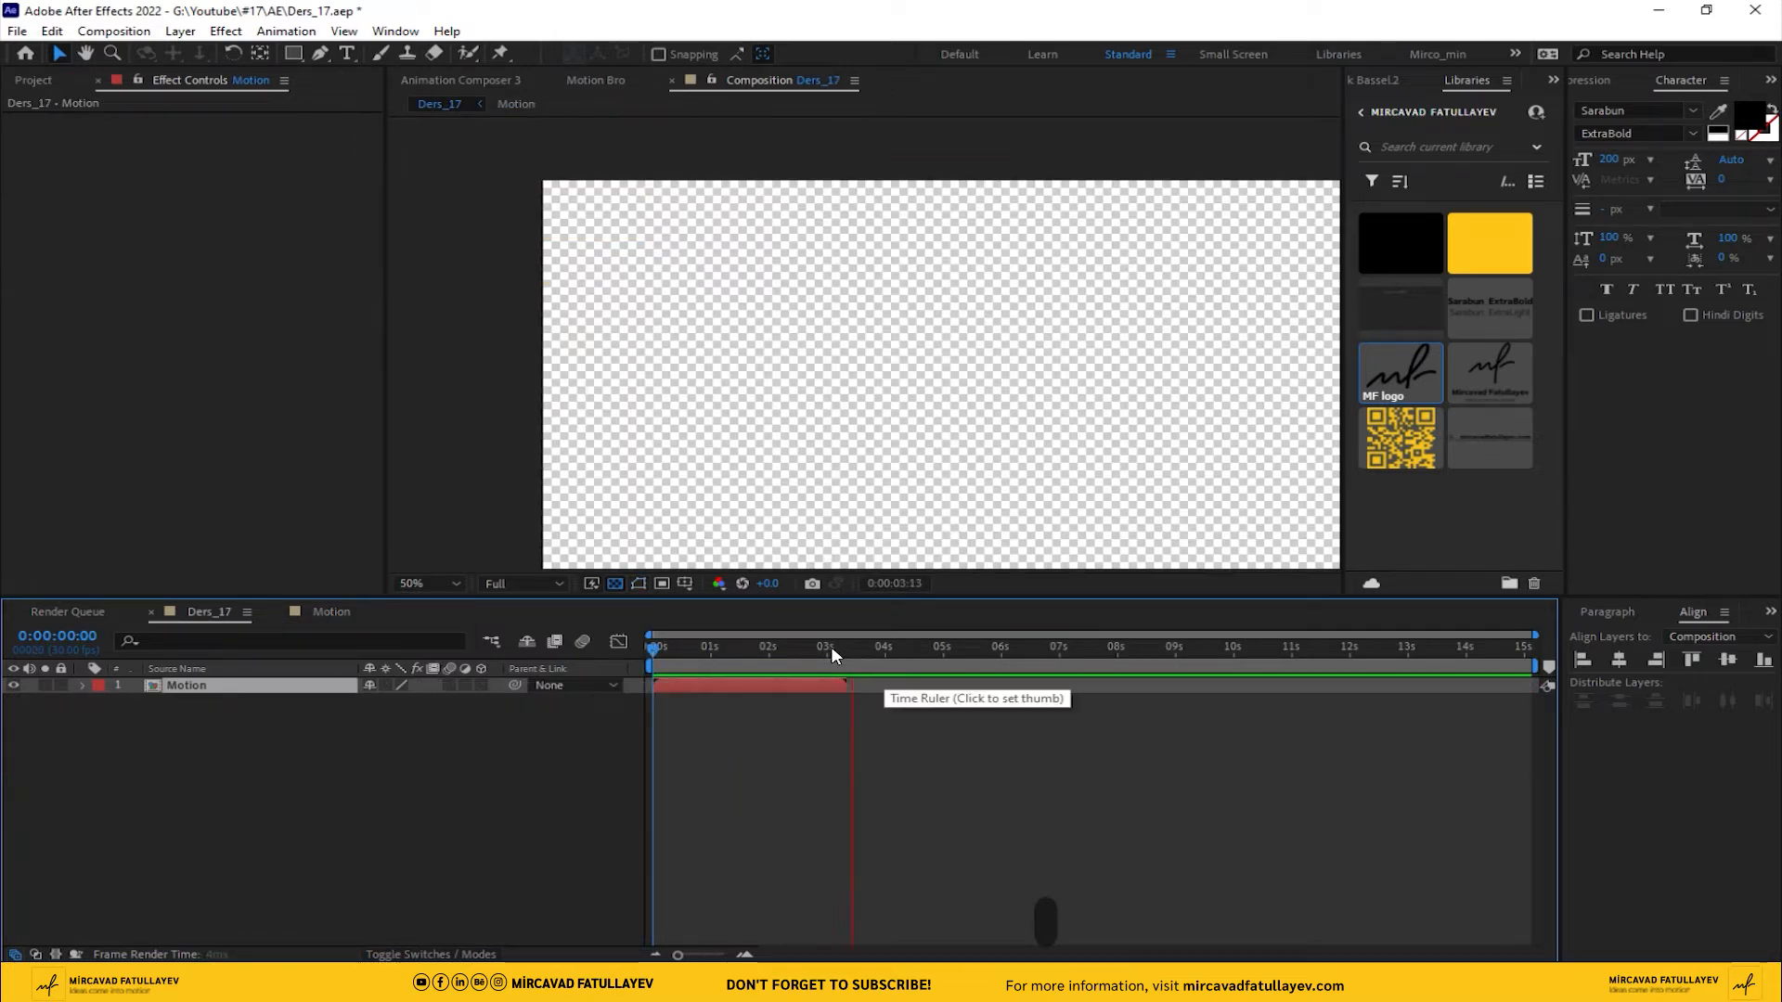
click(791, 647)
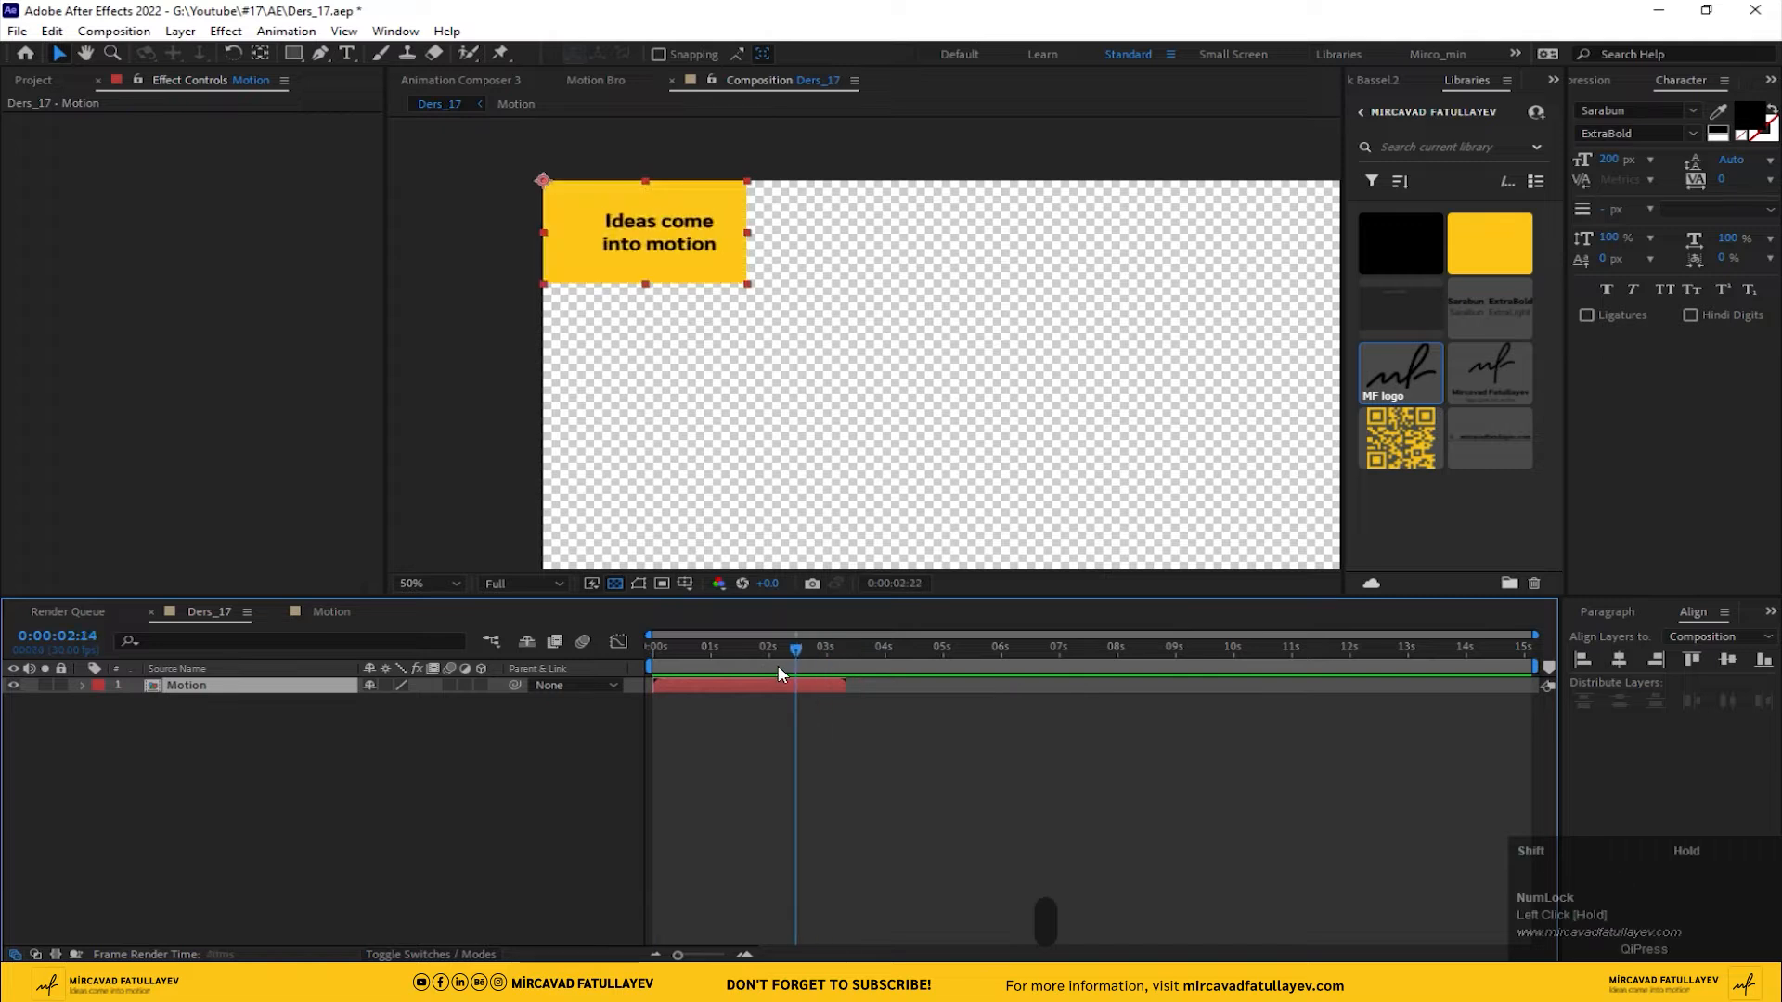
click(725, 689)
key(ctrl+d)
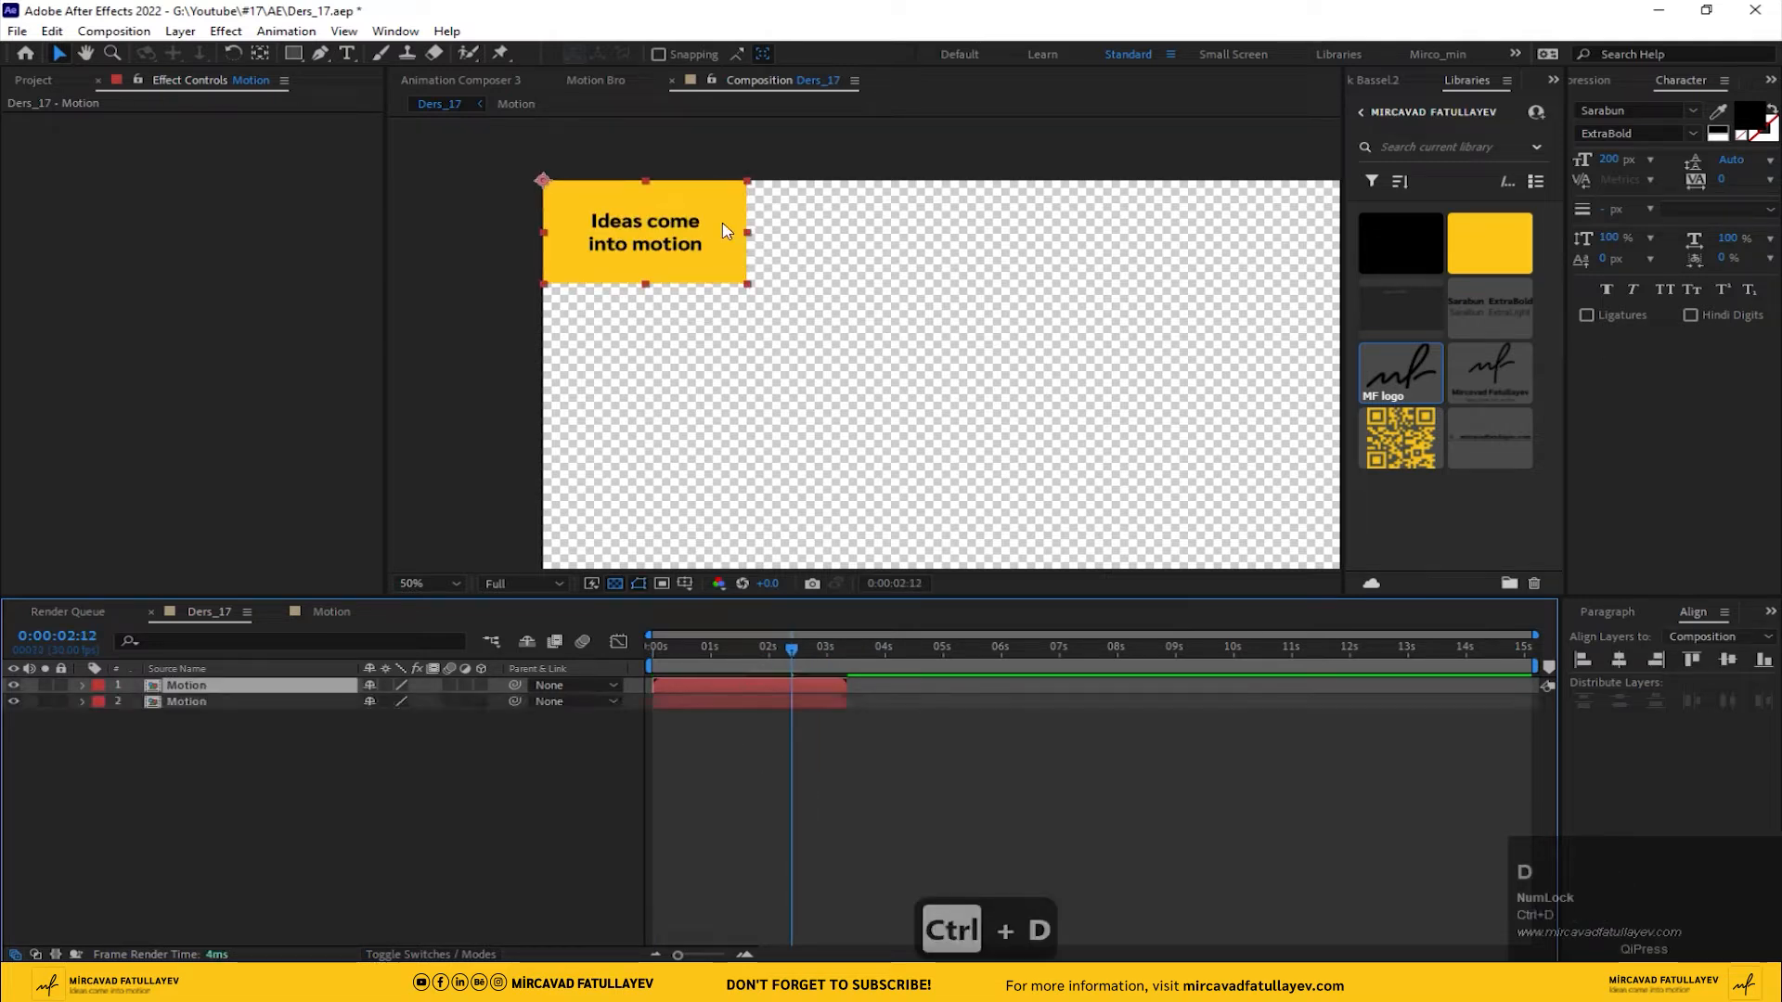
drag(724, 231, 847, 233)
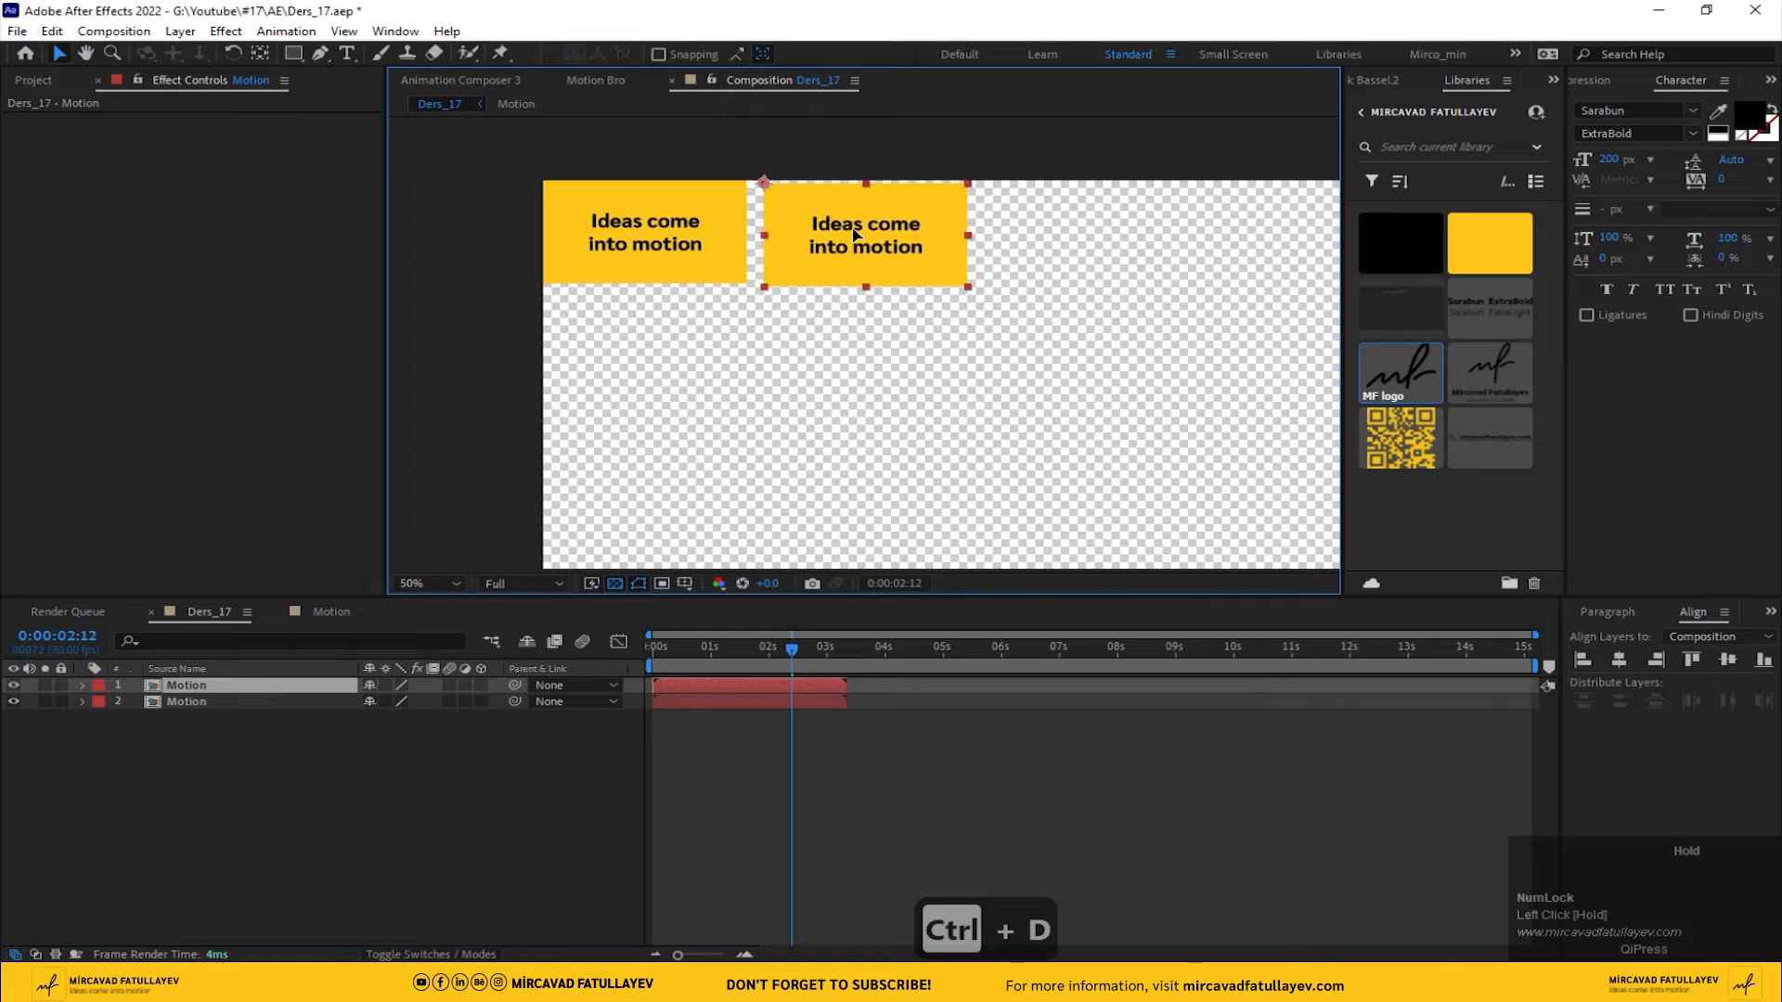
- Turn on Snapping and snap the Motion copy flush against the right edge of the first panel
click(659, 54)
drag(864, 243, 863, 237)
scroll(732, 207, up, 2)
drag(703, 241, 926, 591)
drag(769, 277, 776, 276)
scroll(648, 292, down, 2)
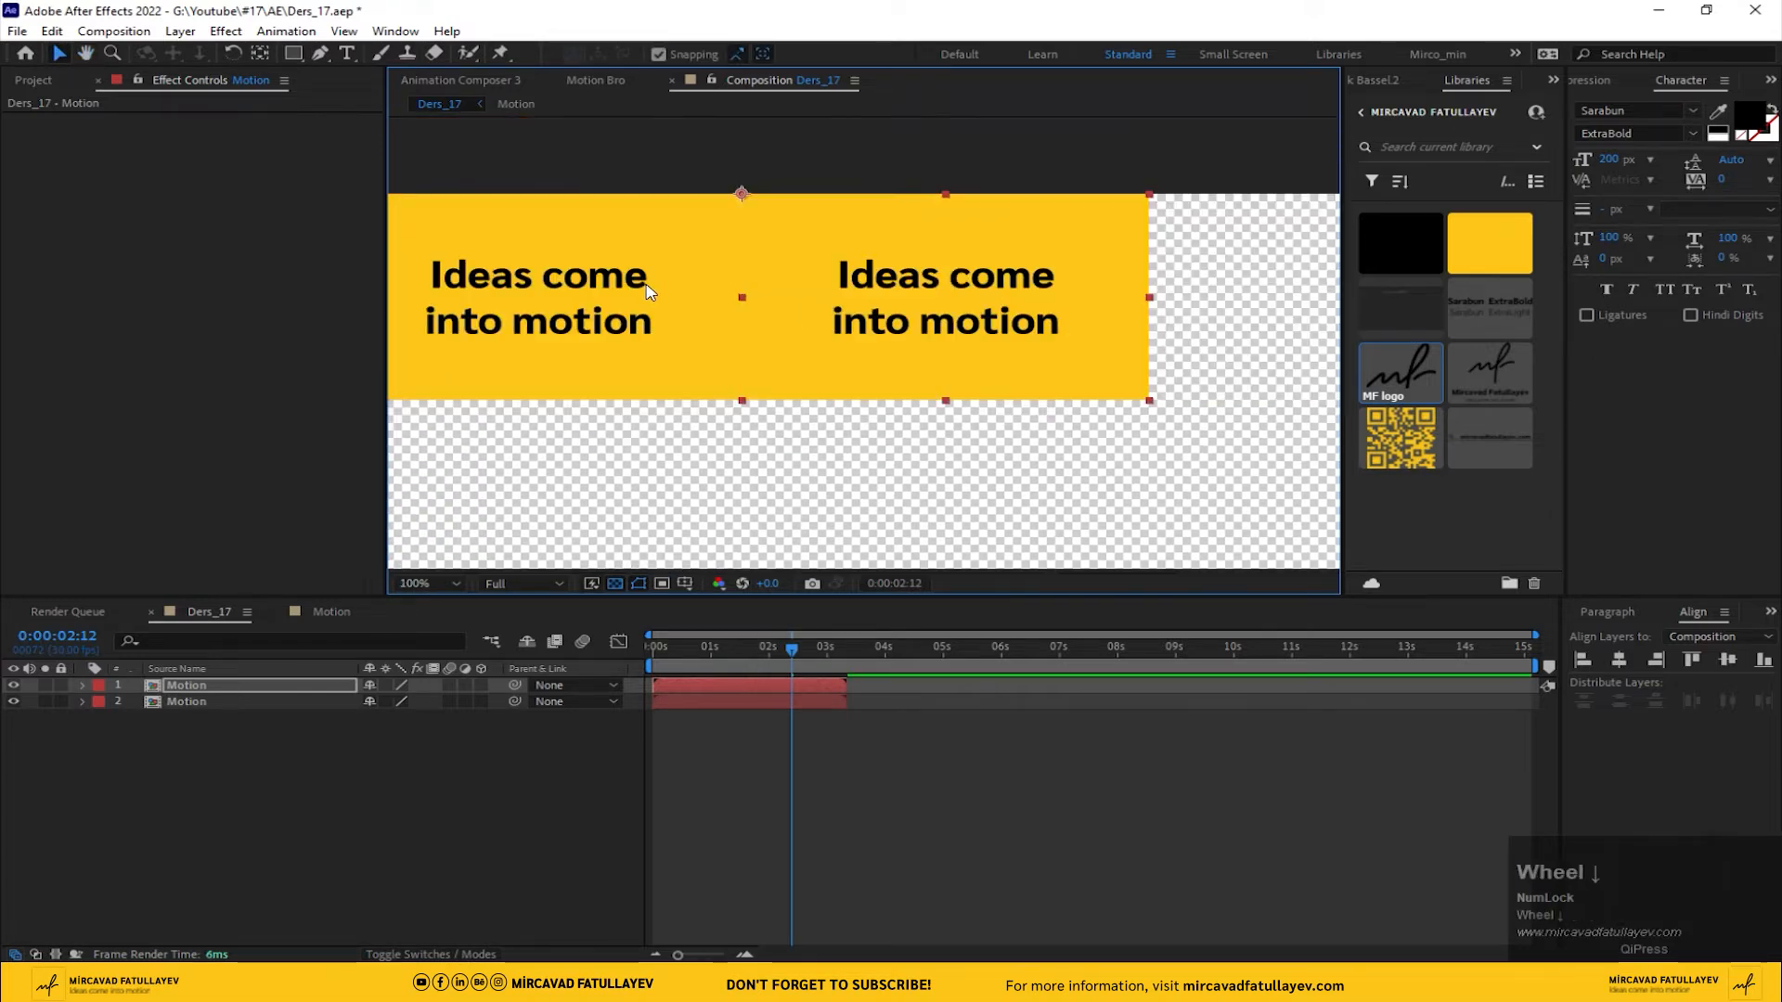
- Duplicate the second Motion panel and snap the copy to its right edge as the third panel in the row
key(ctrl+d)
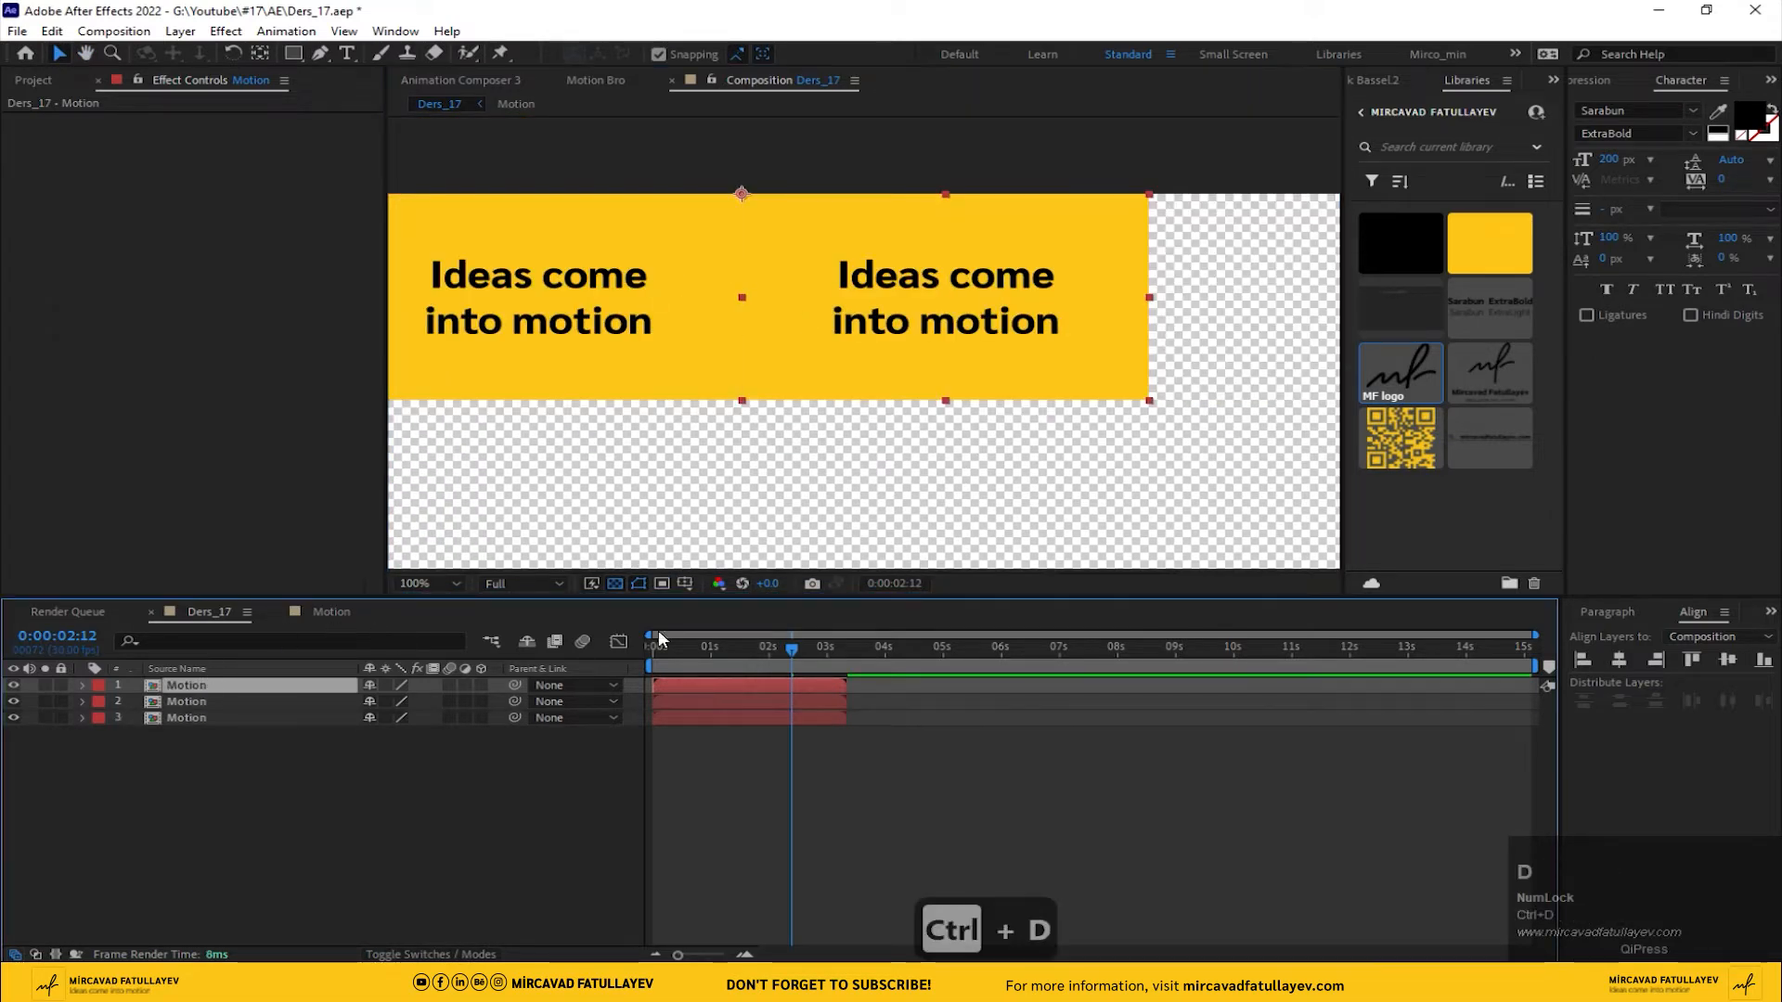
drag(1025, 304, 698, 276)
scroll(1037, 260, up, 2)
scroll(938, 247, up, 2)
scroll(831, 293, down, 6)
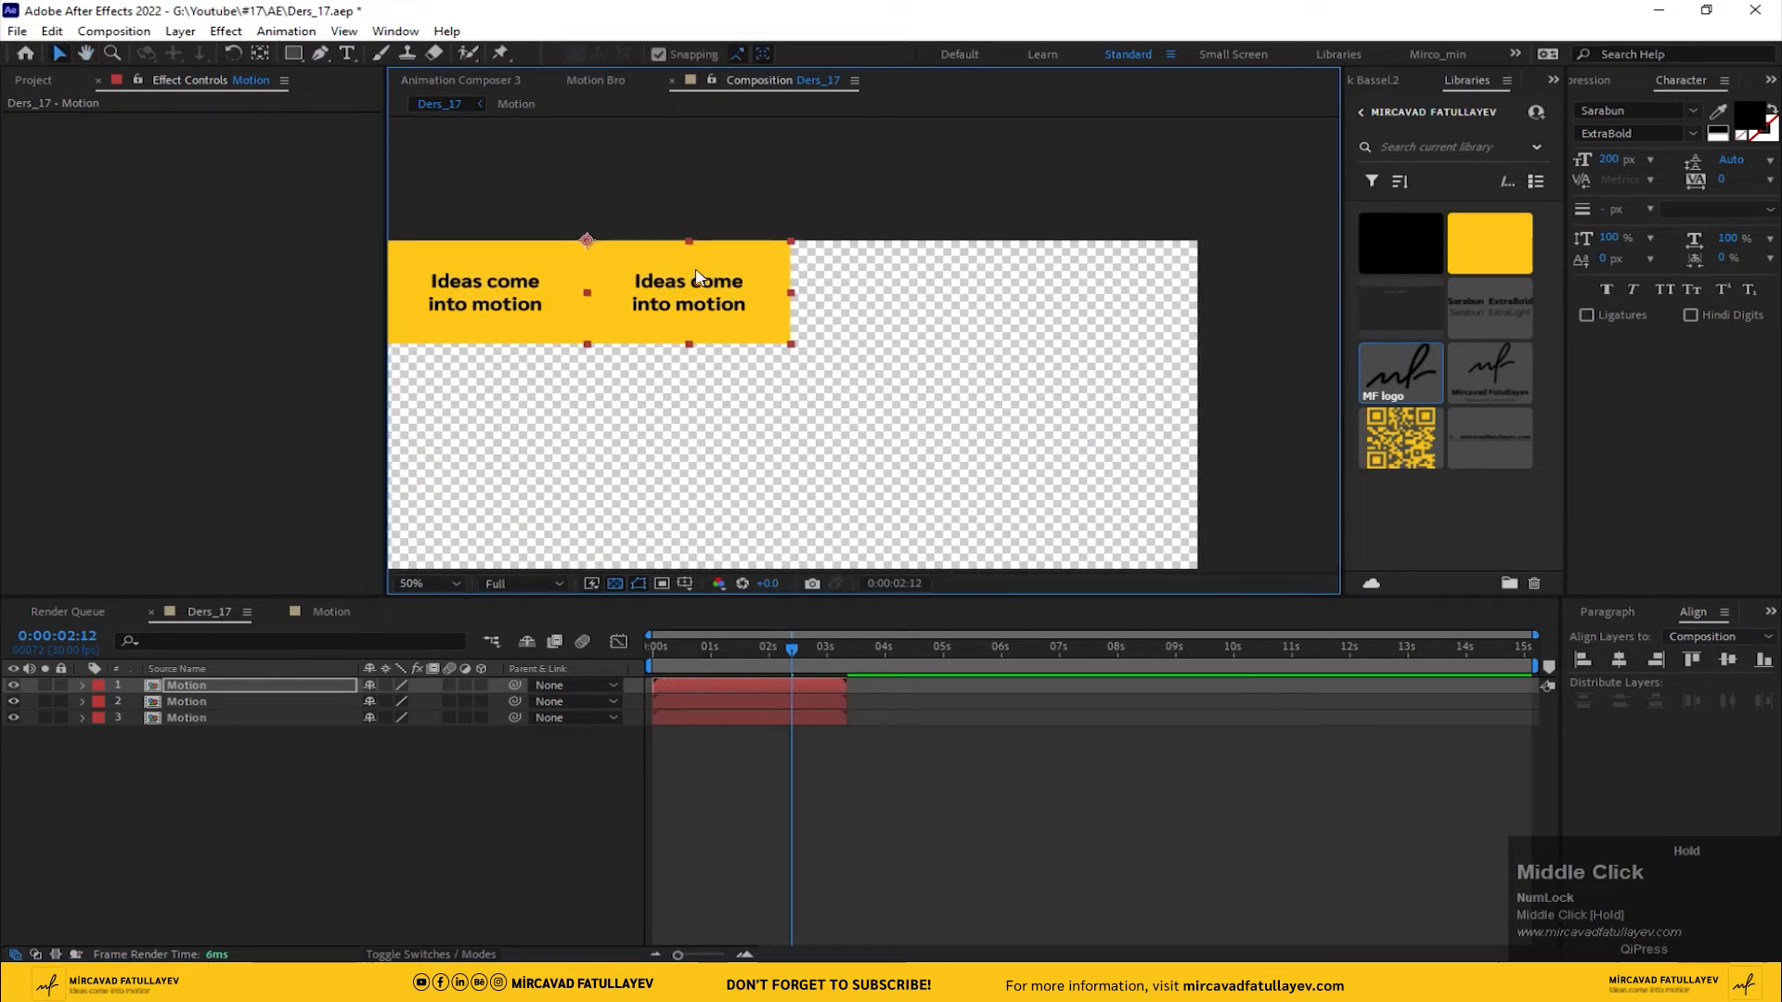
- Duplicate the third Motion panel and snap the copy flush to its right as the fourth panel
click(231, 683)
key(ctrl+d)
scroll(680, 268, up, 2)
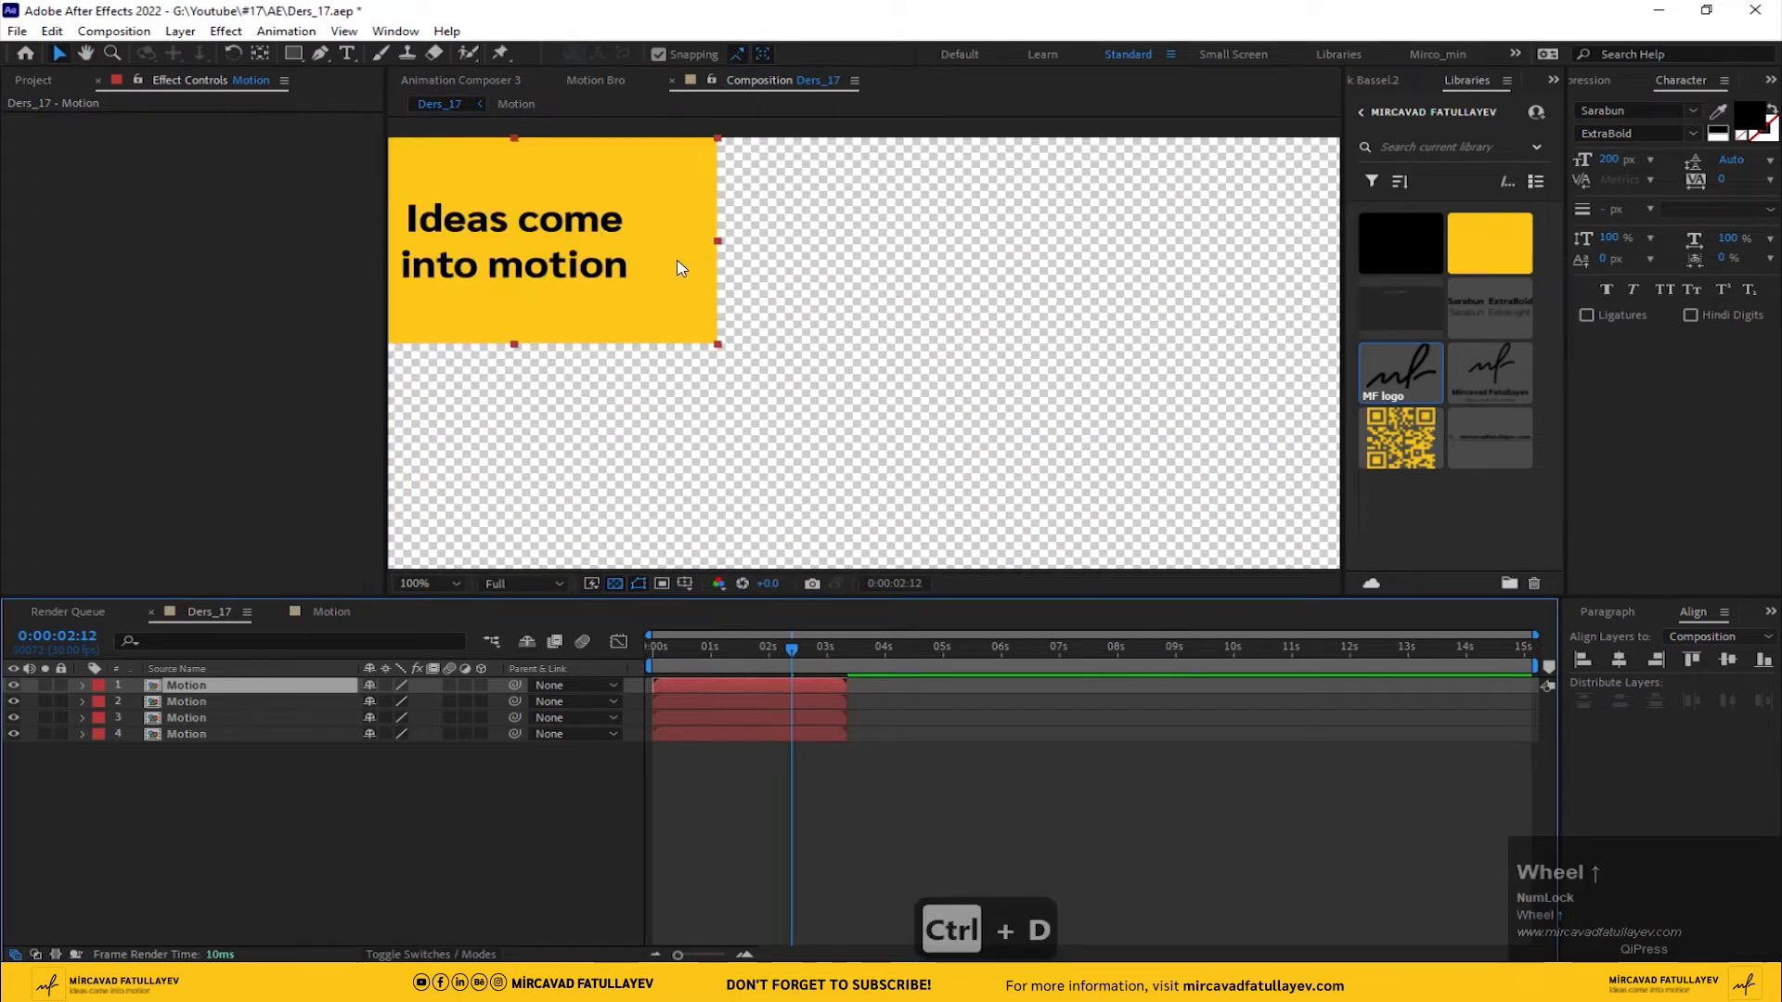
drag(568, 253, 960, 260)
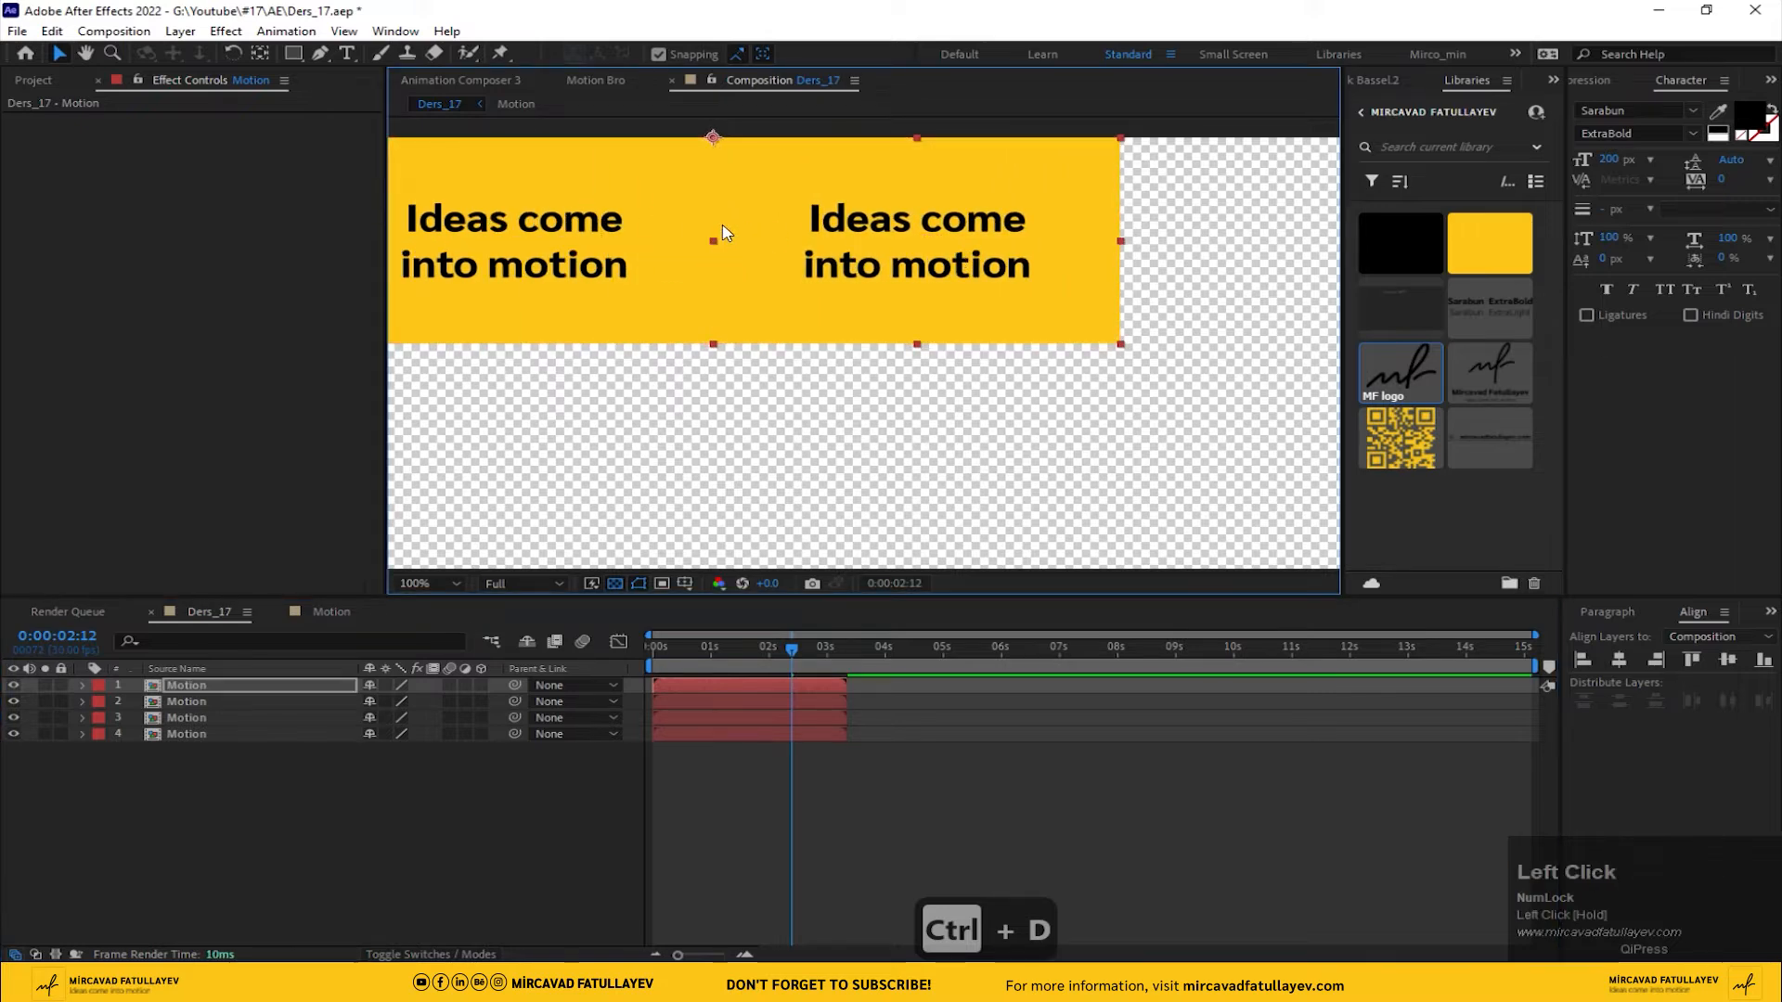
scroll(726, 233, up, 2)
drag(652, 222, 1001, 325)
scroll(760, 279, down, 4)
- Duplicate the fourth Motion panel and align the copy to the right edge of the composition
key(ctrl+d)
click(1656, 660)
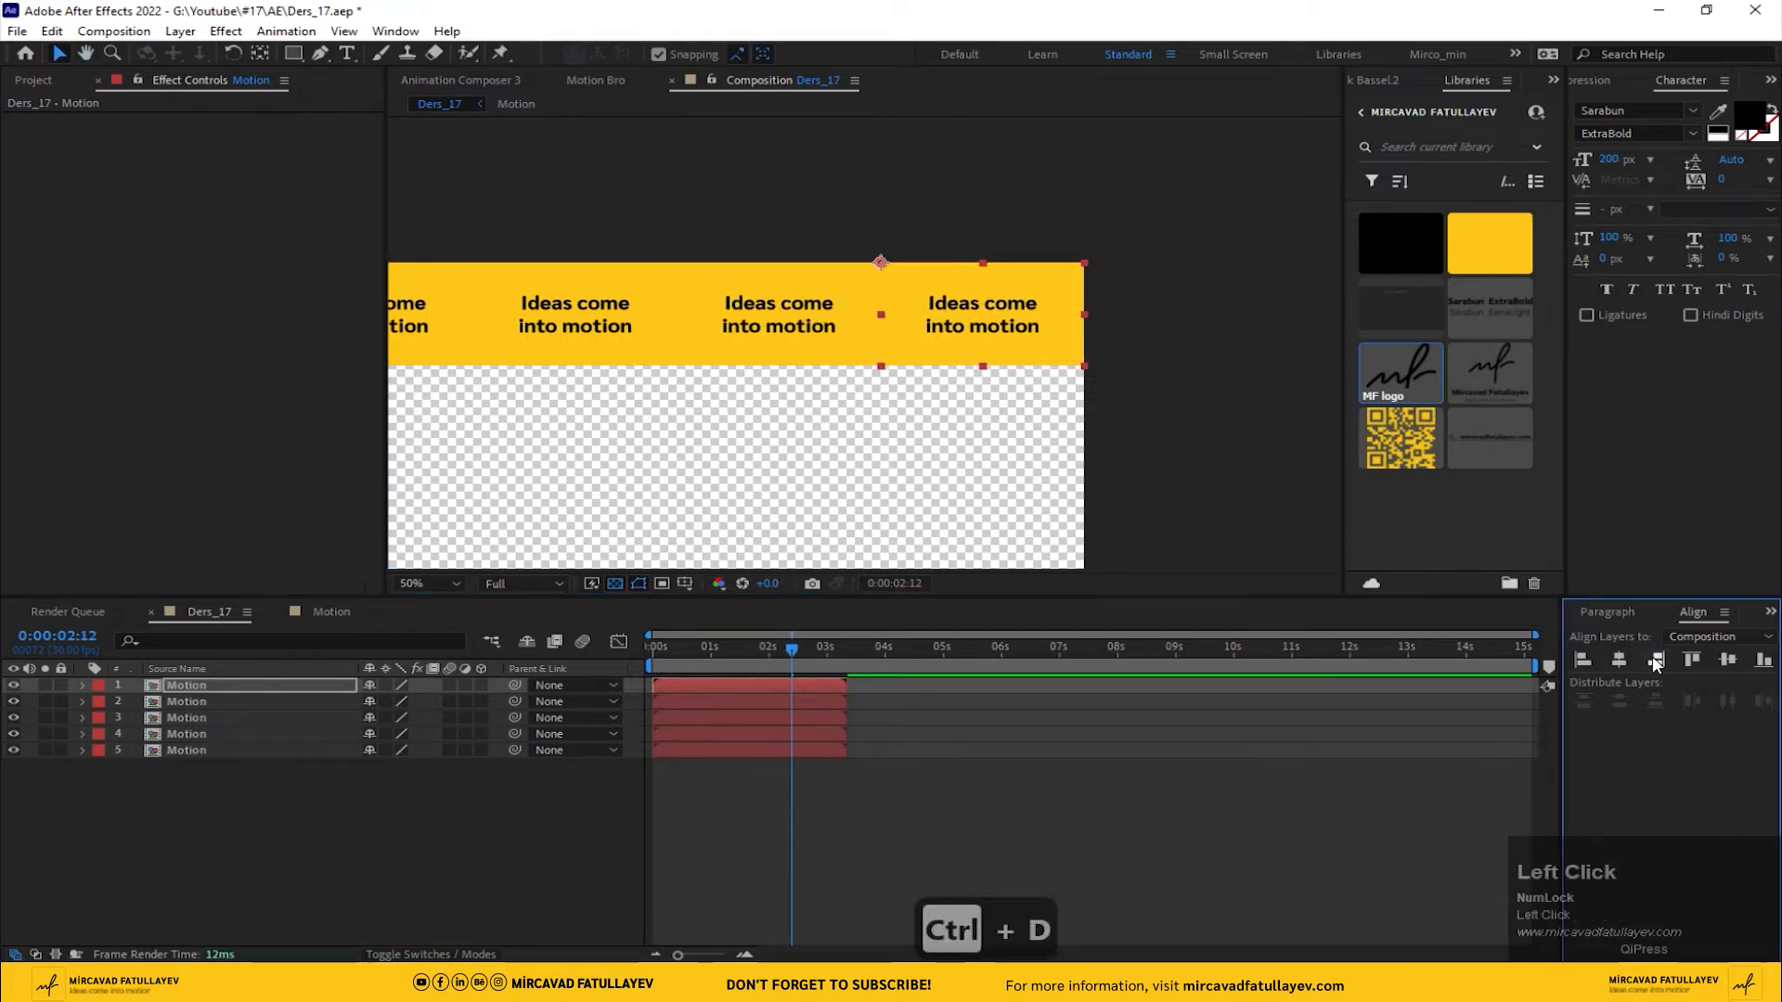
click(1046, 846)
drag(911, 287, 1142, 240)
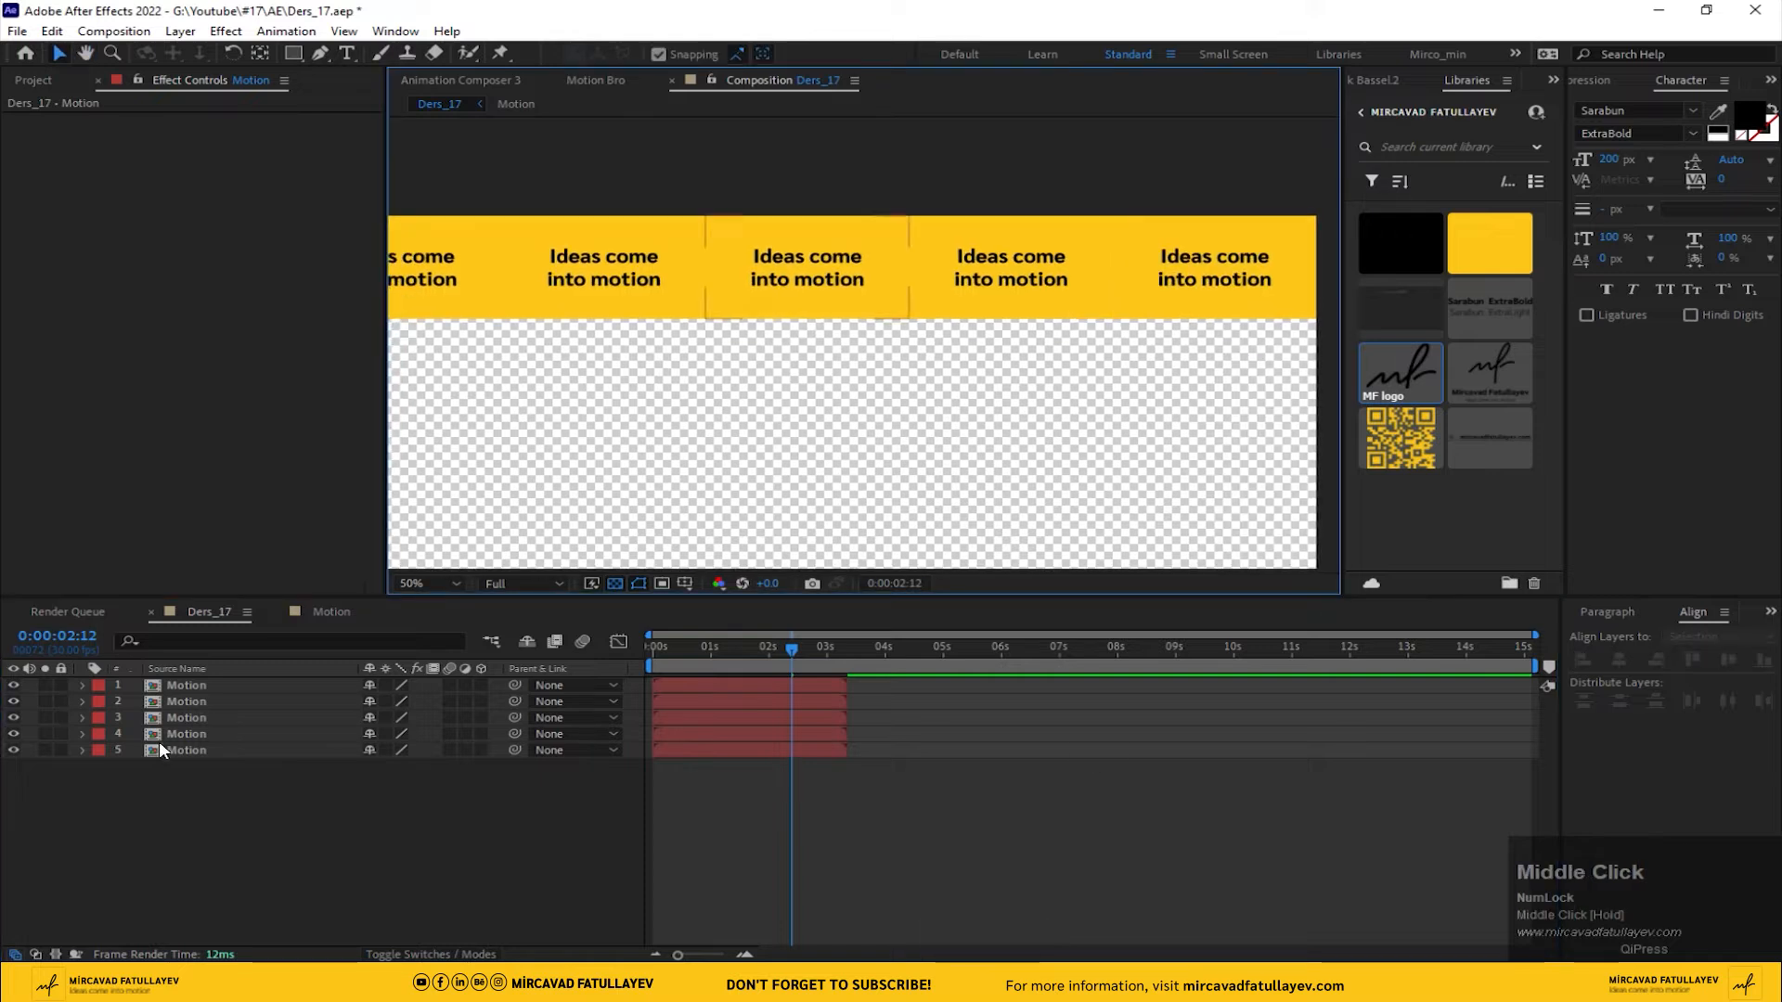
- Preview the row of five Motion panels from the start with the whole composition fitted in the viewer
click(197, 748)
drag(671, 649, 483, 685)
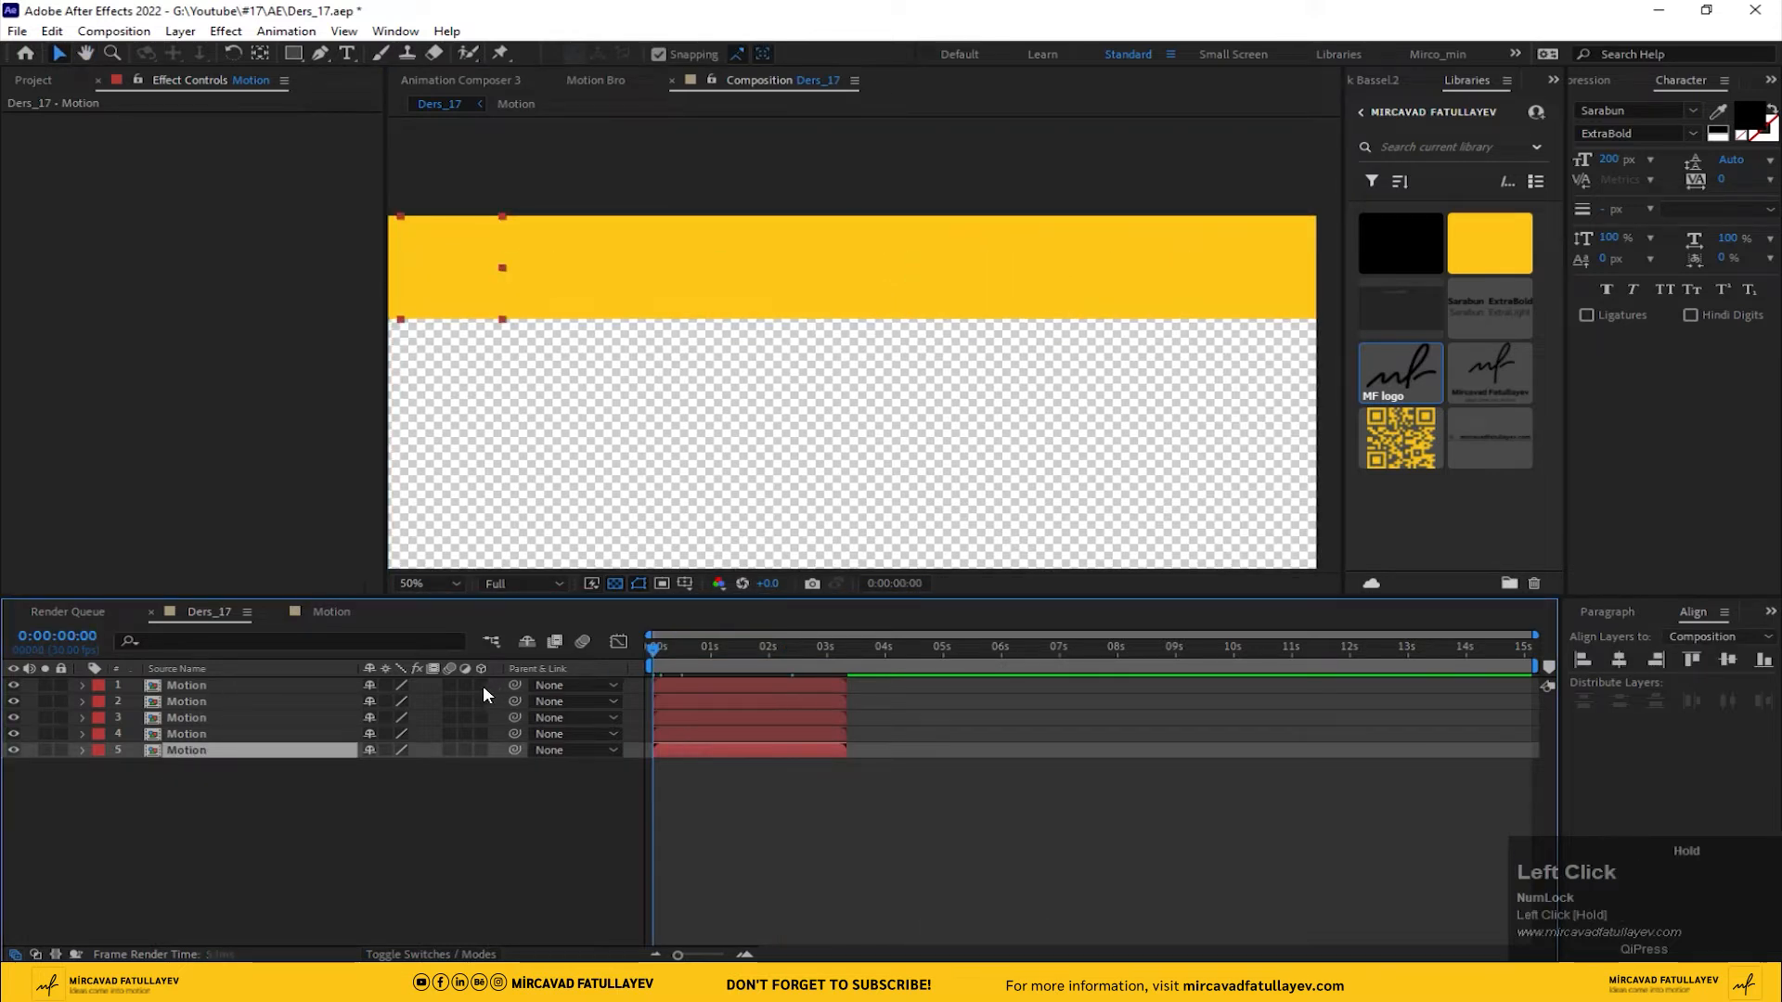
key(space)
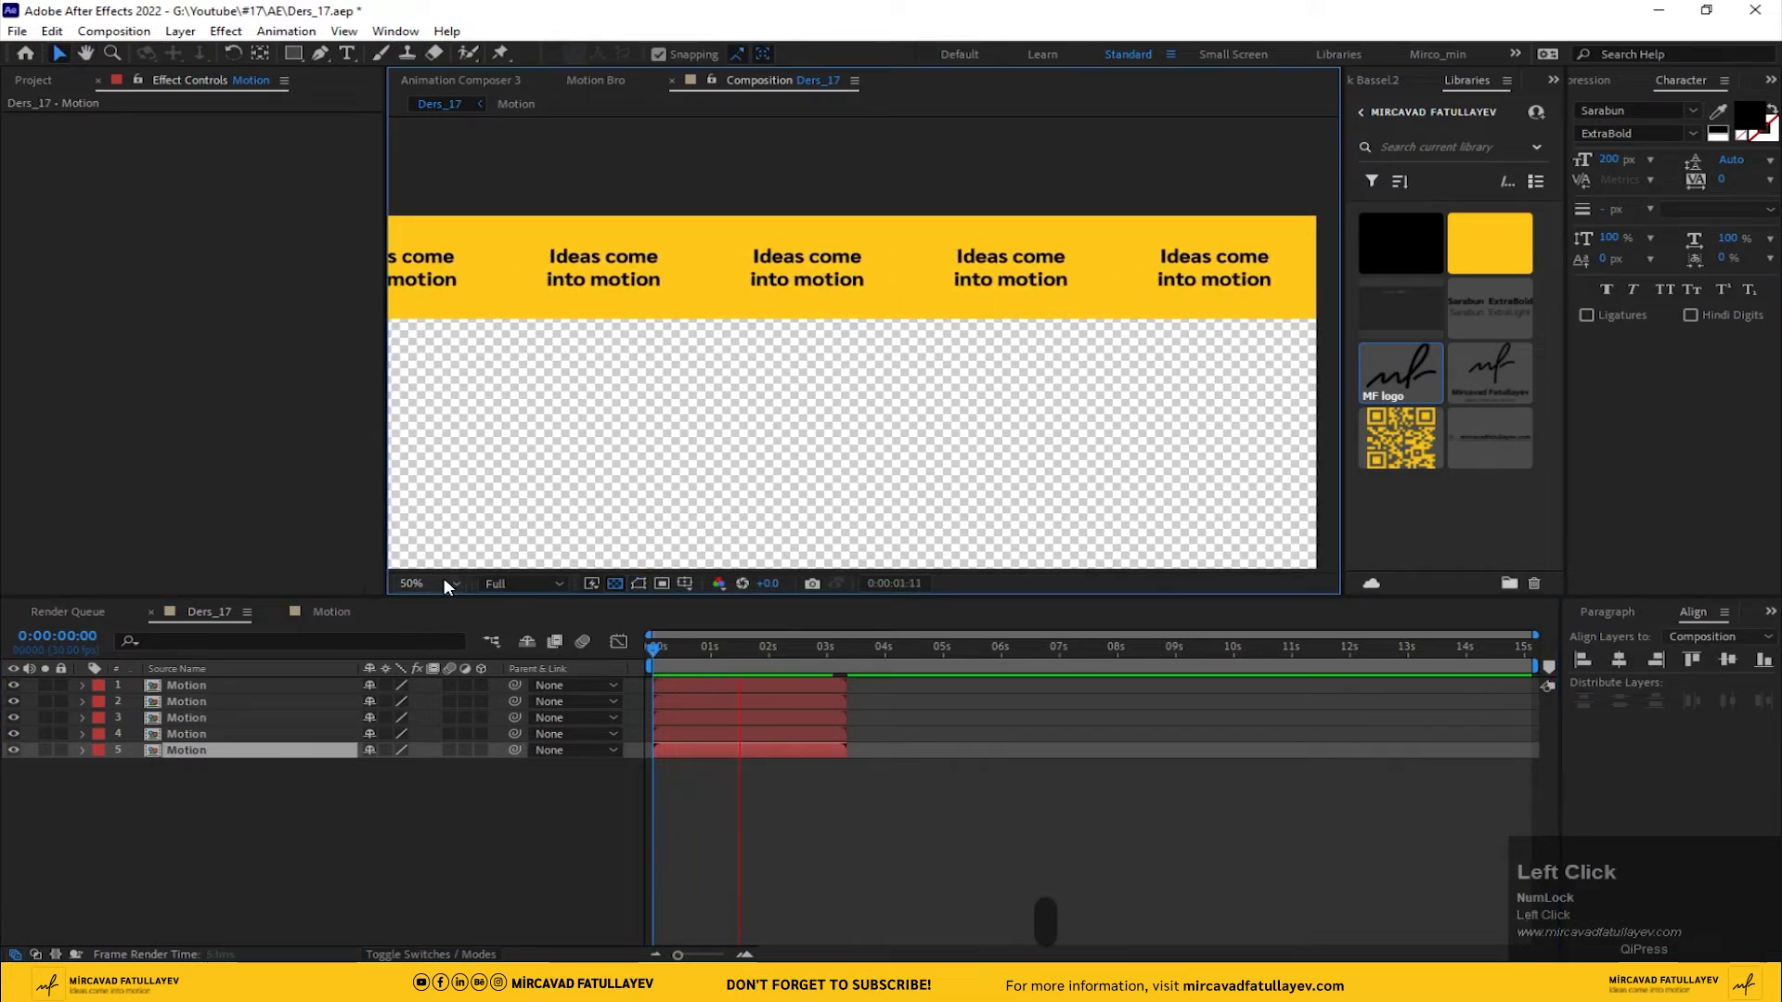
click(453, 583)
click(444, 609)
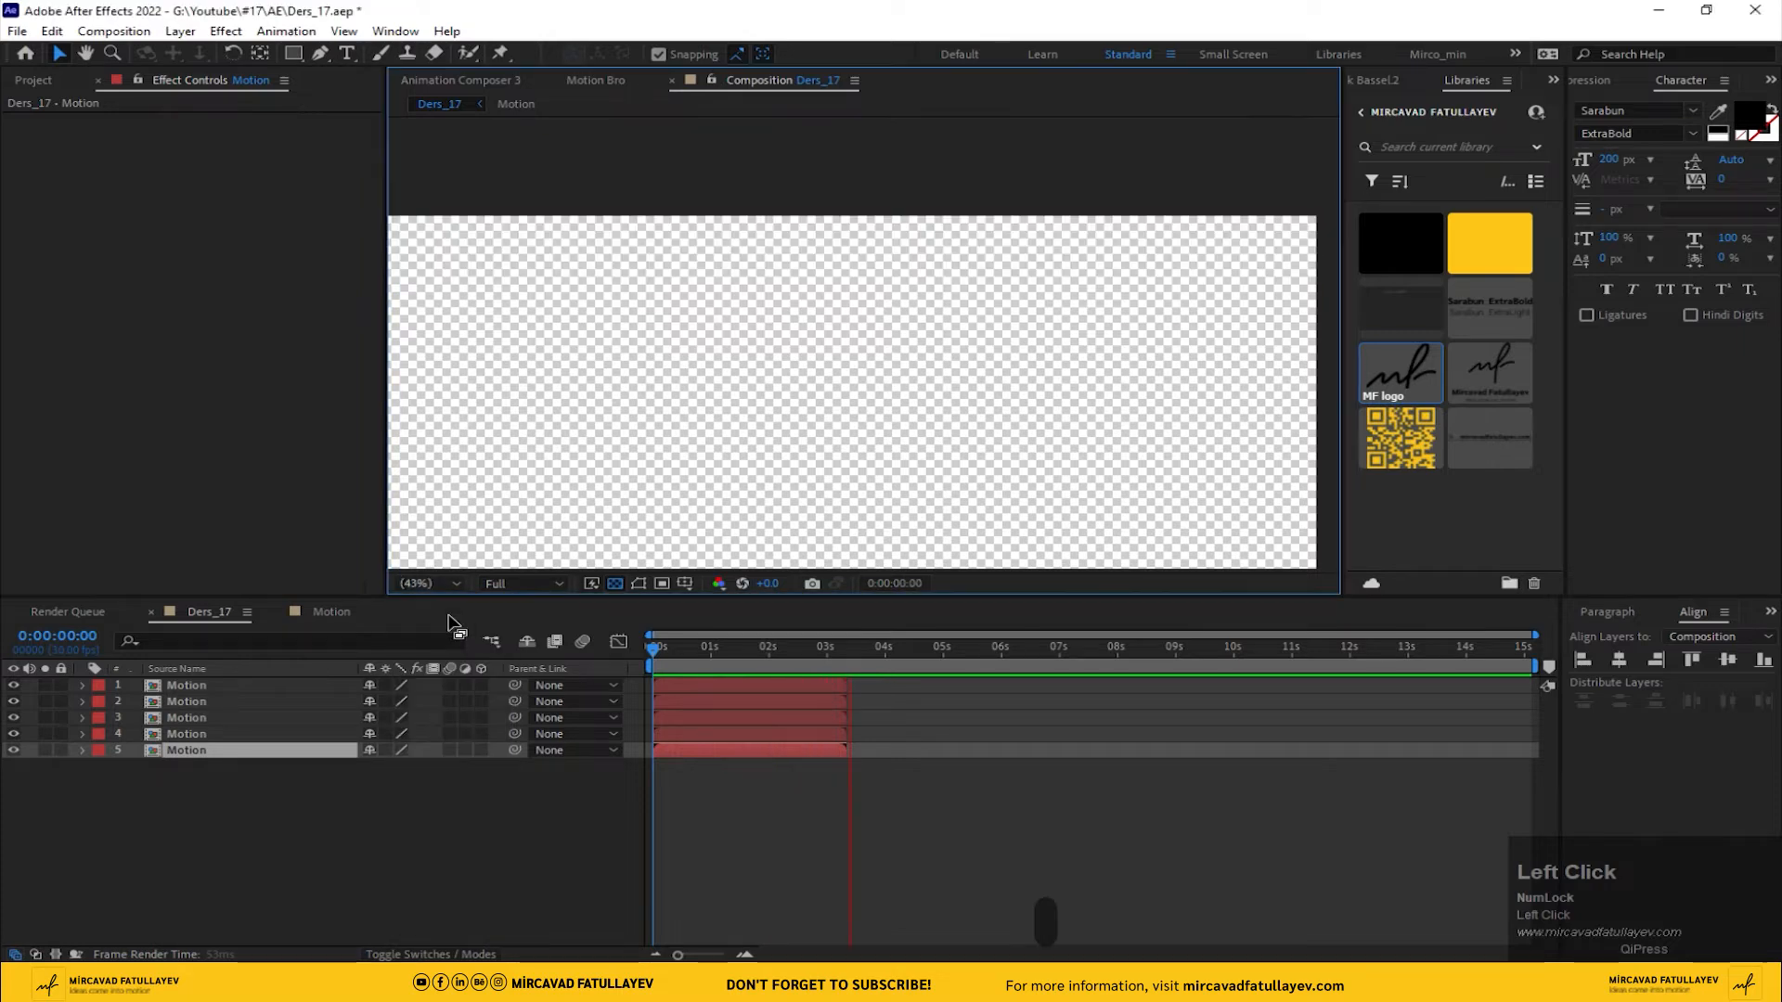
key(space)
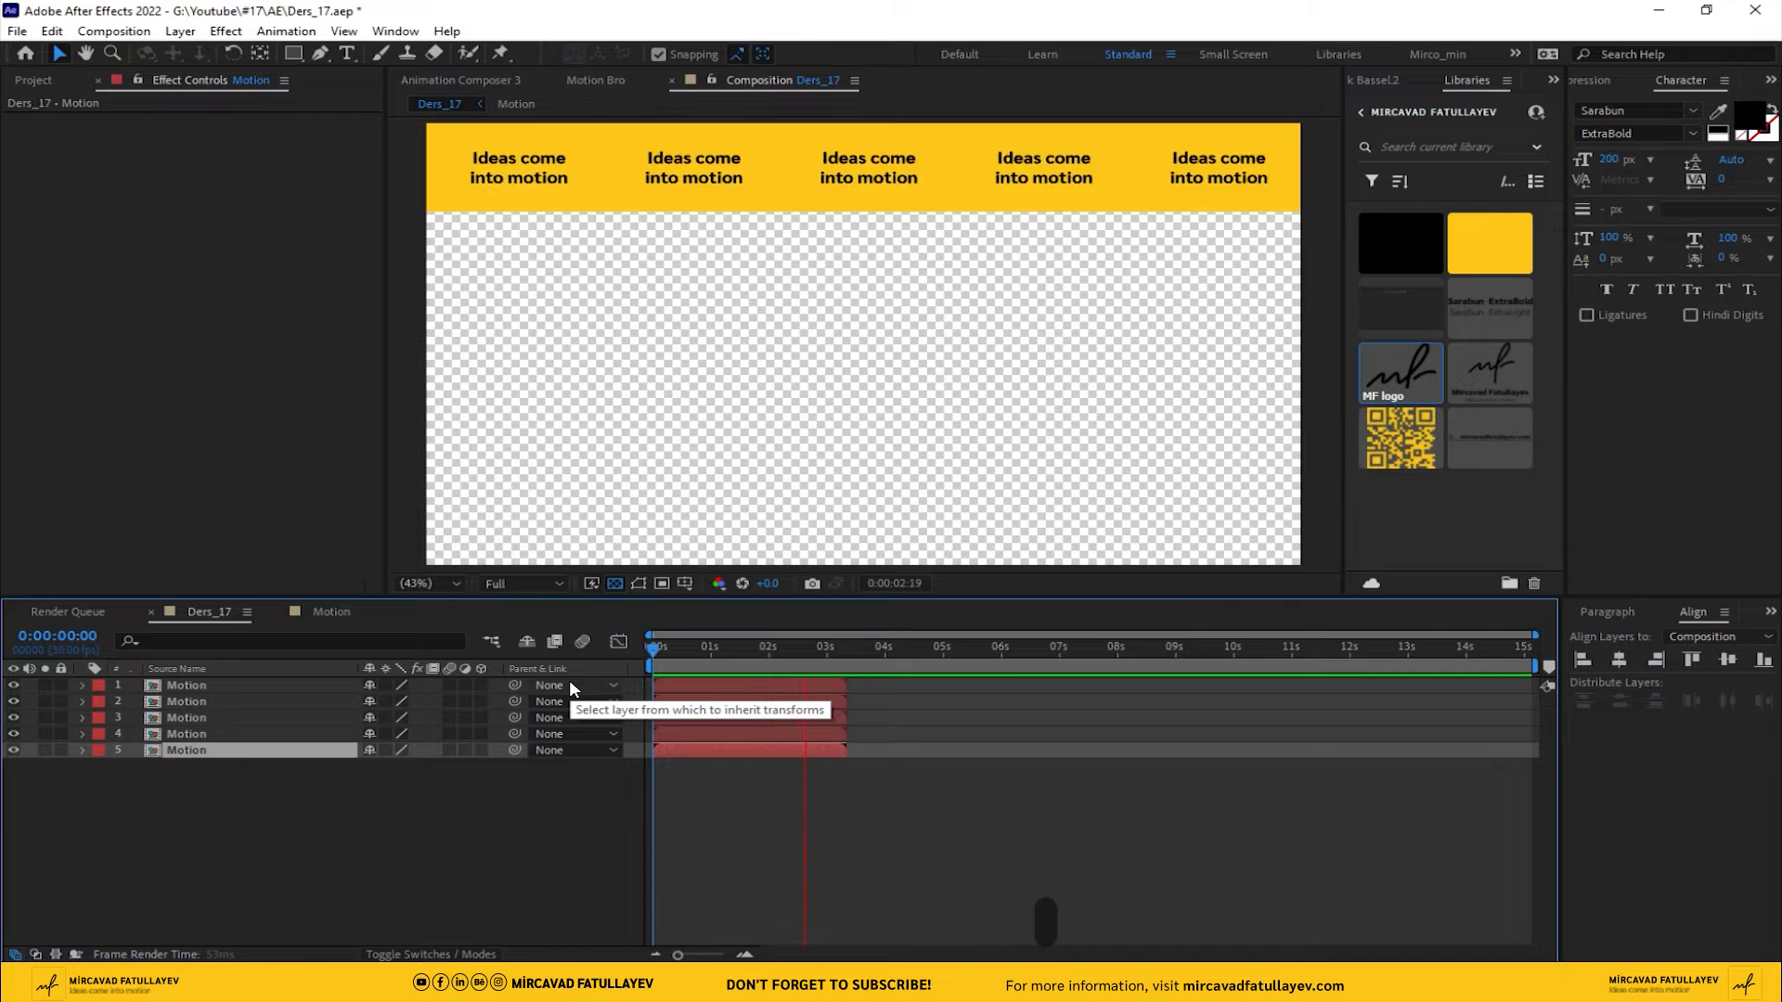
- At 0:00:01:18, duplicate all five Motion layers and group the copies above the originals in the layer stack
click(787, 656)
drag(766, 664, 747, 669)
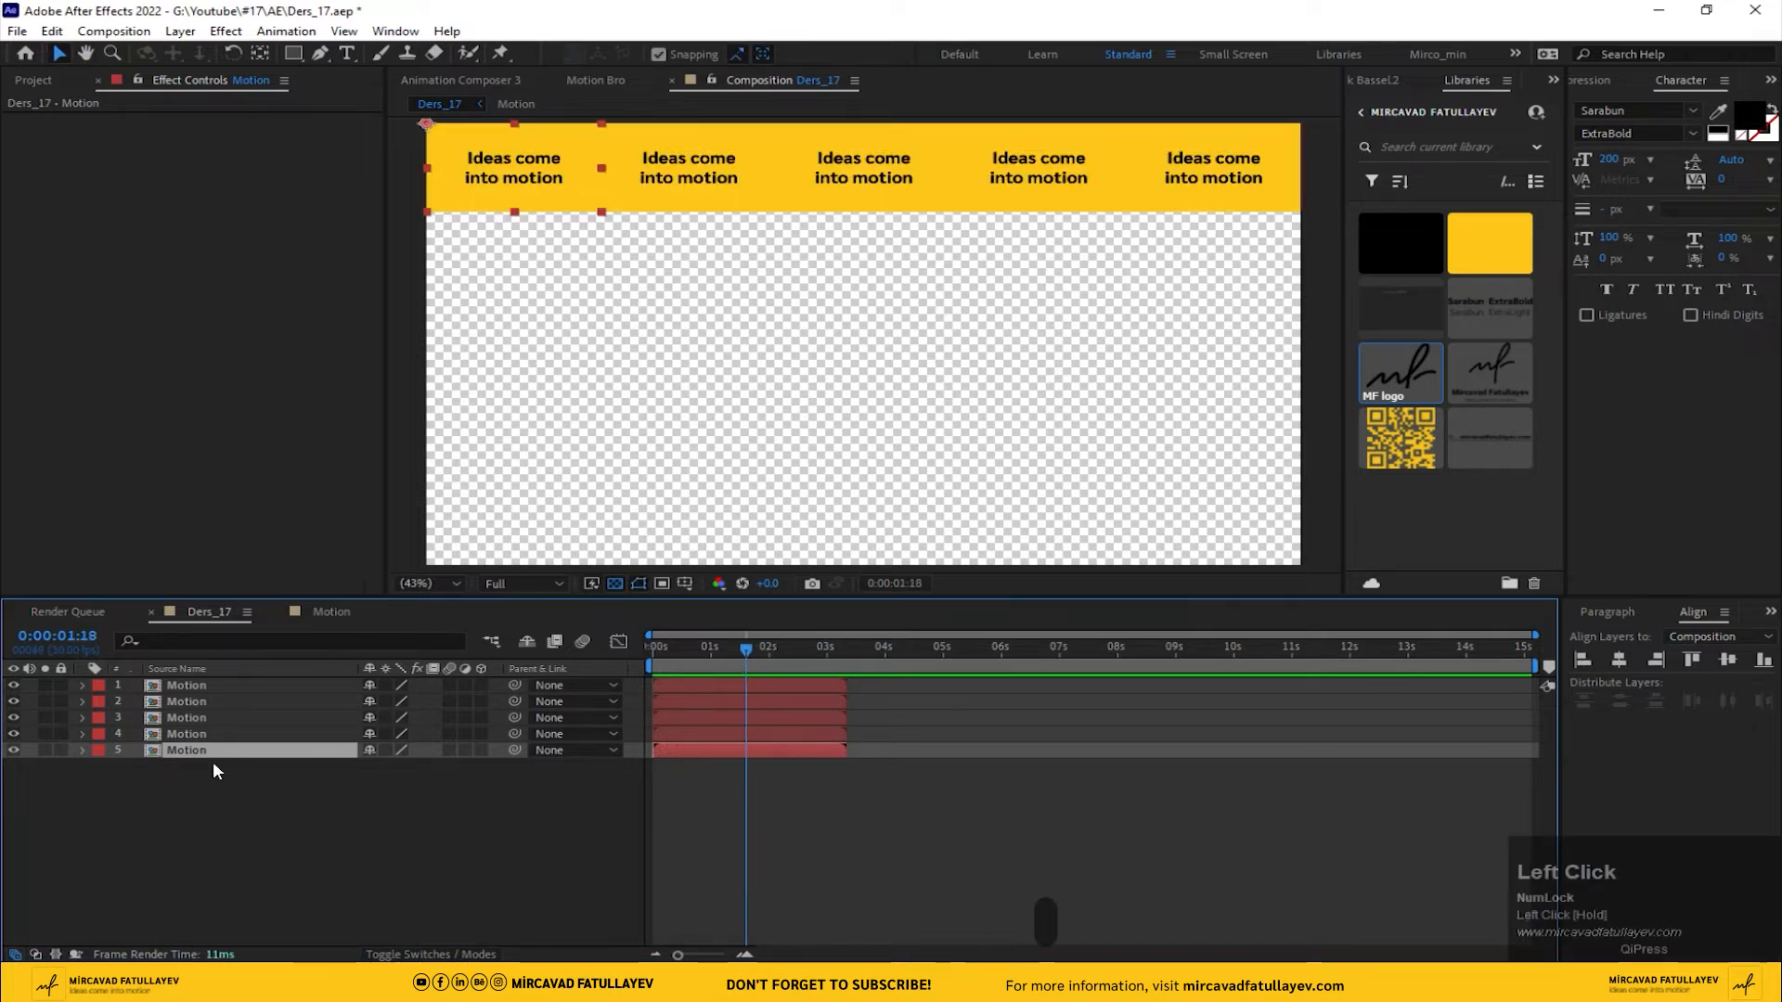
shift+click(189, 683)
key(ctrl+d)
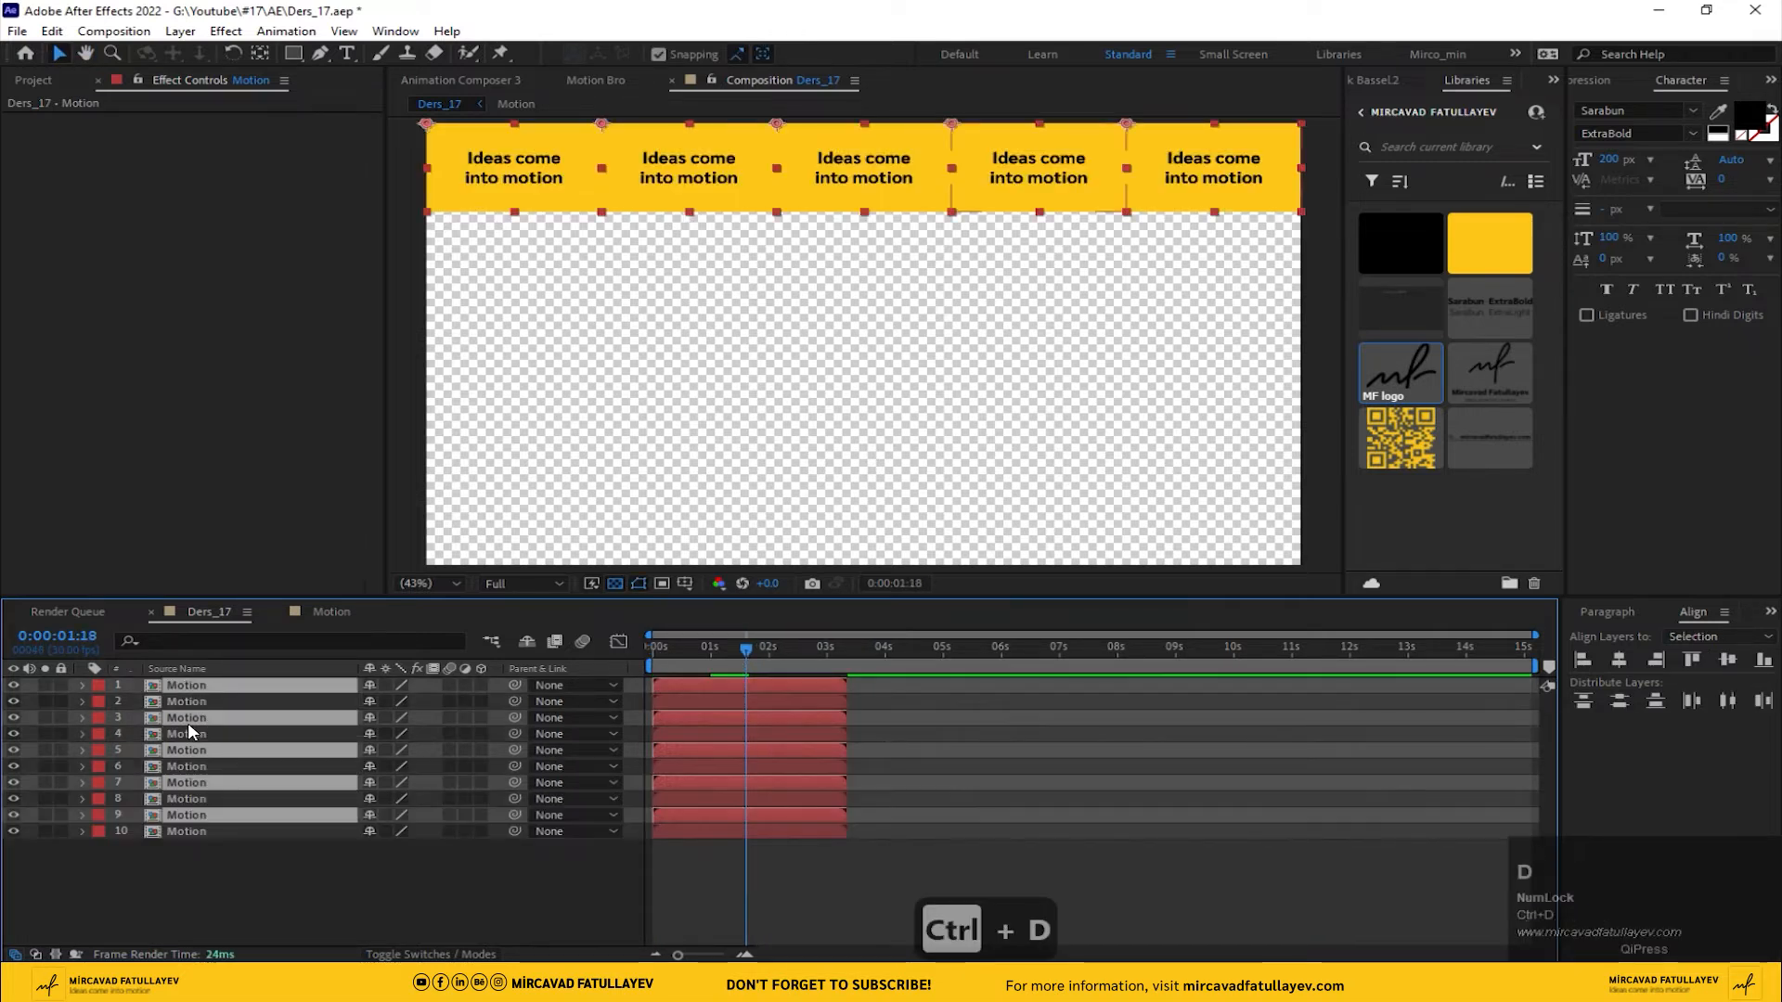
drag(188, 722, 128, 703)
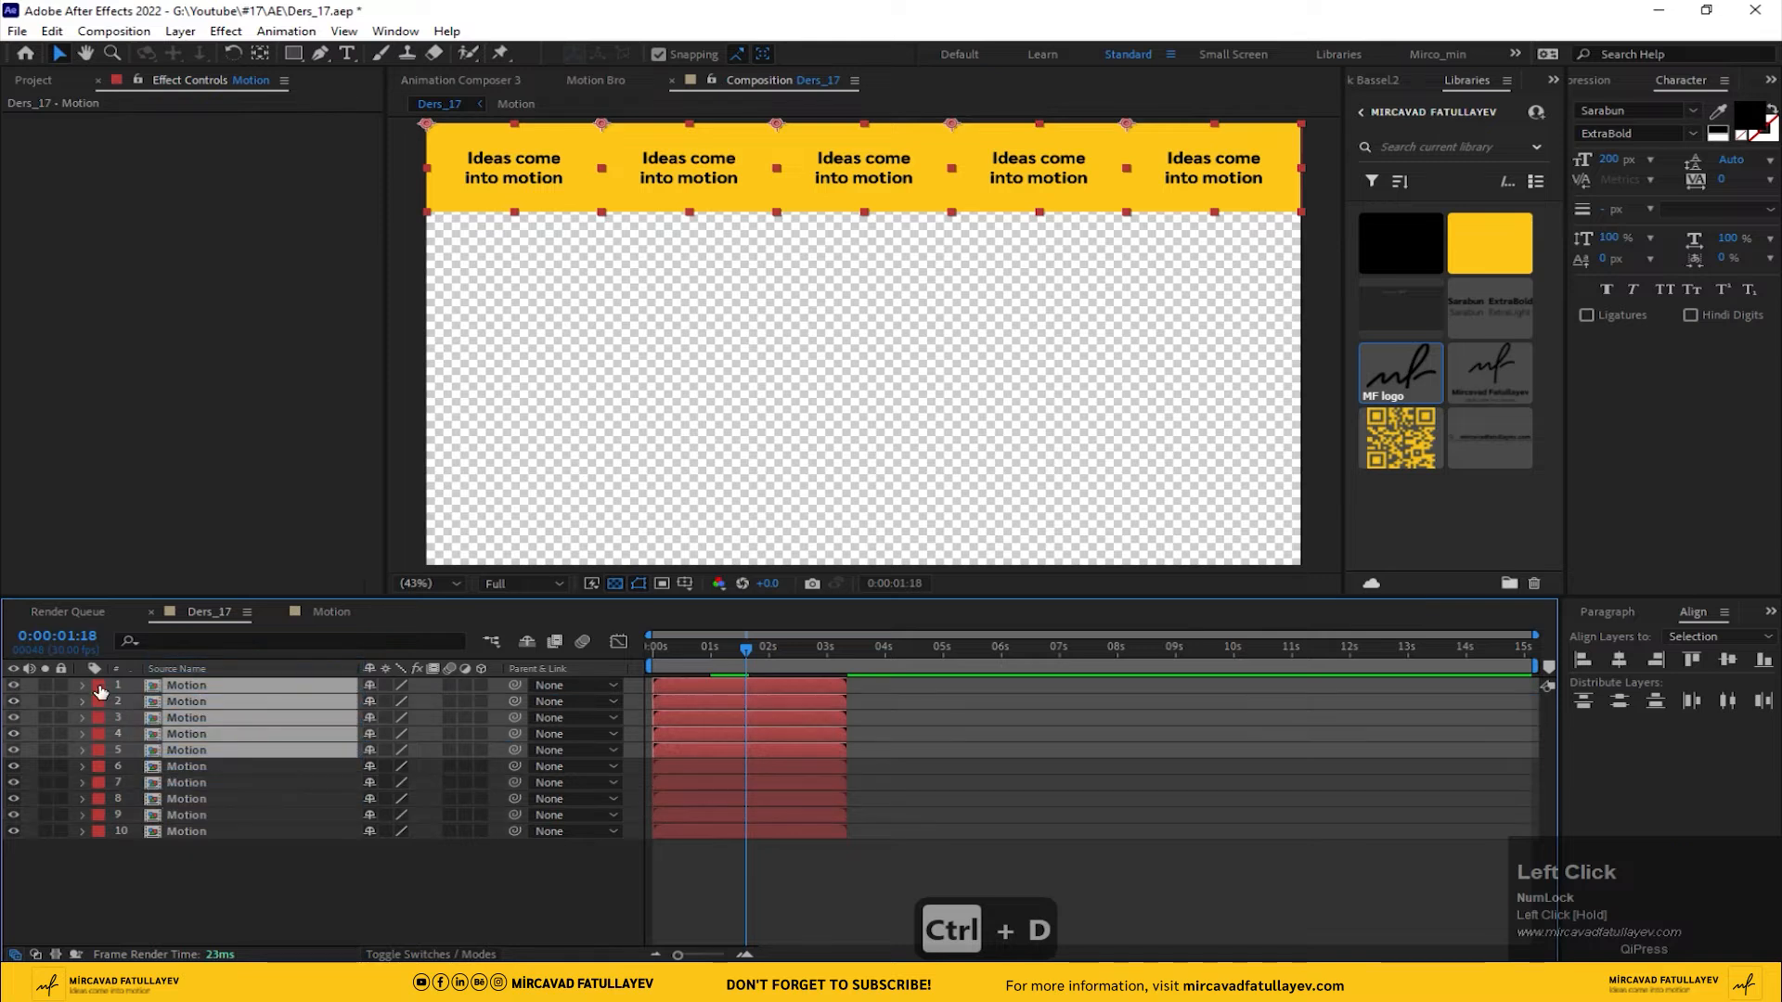
- Give the five copied Motion layers the Peach label and snap them directly below the first row
click(100, 692)
click(213, 470)
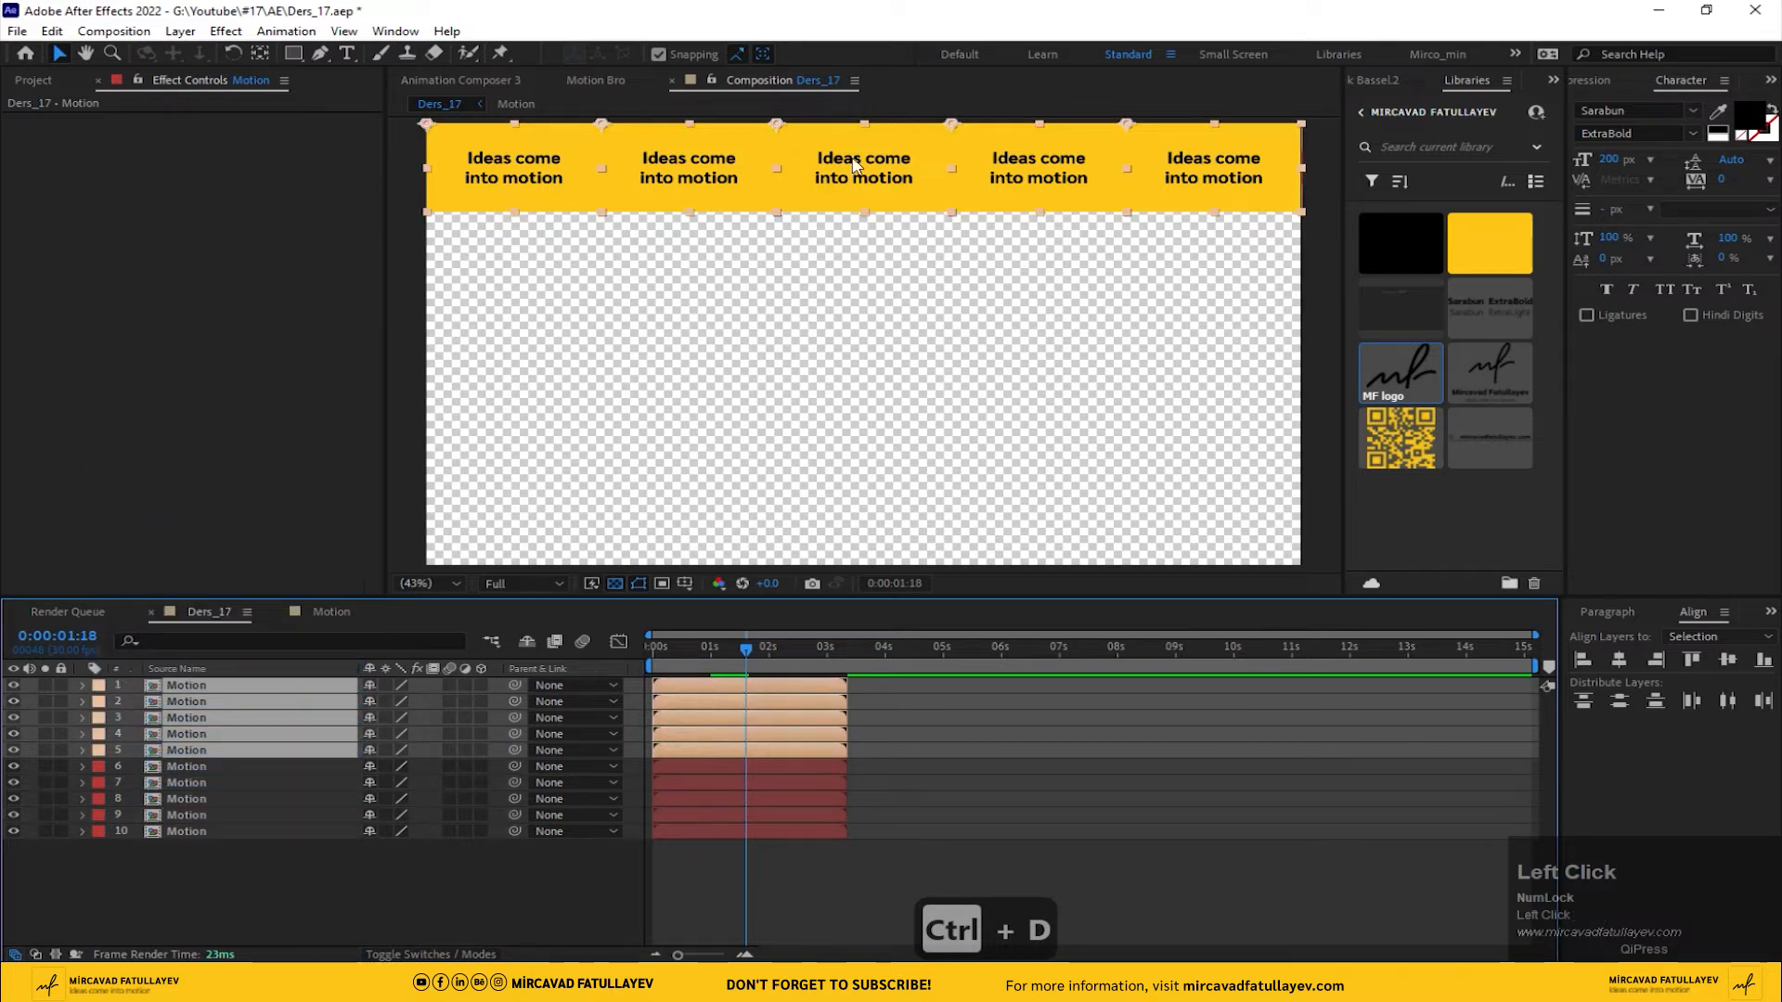
drag(853, 162, 856, 255)
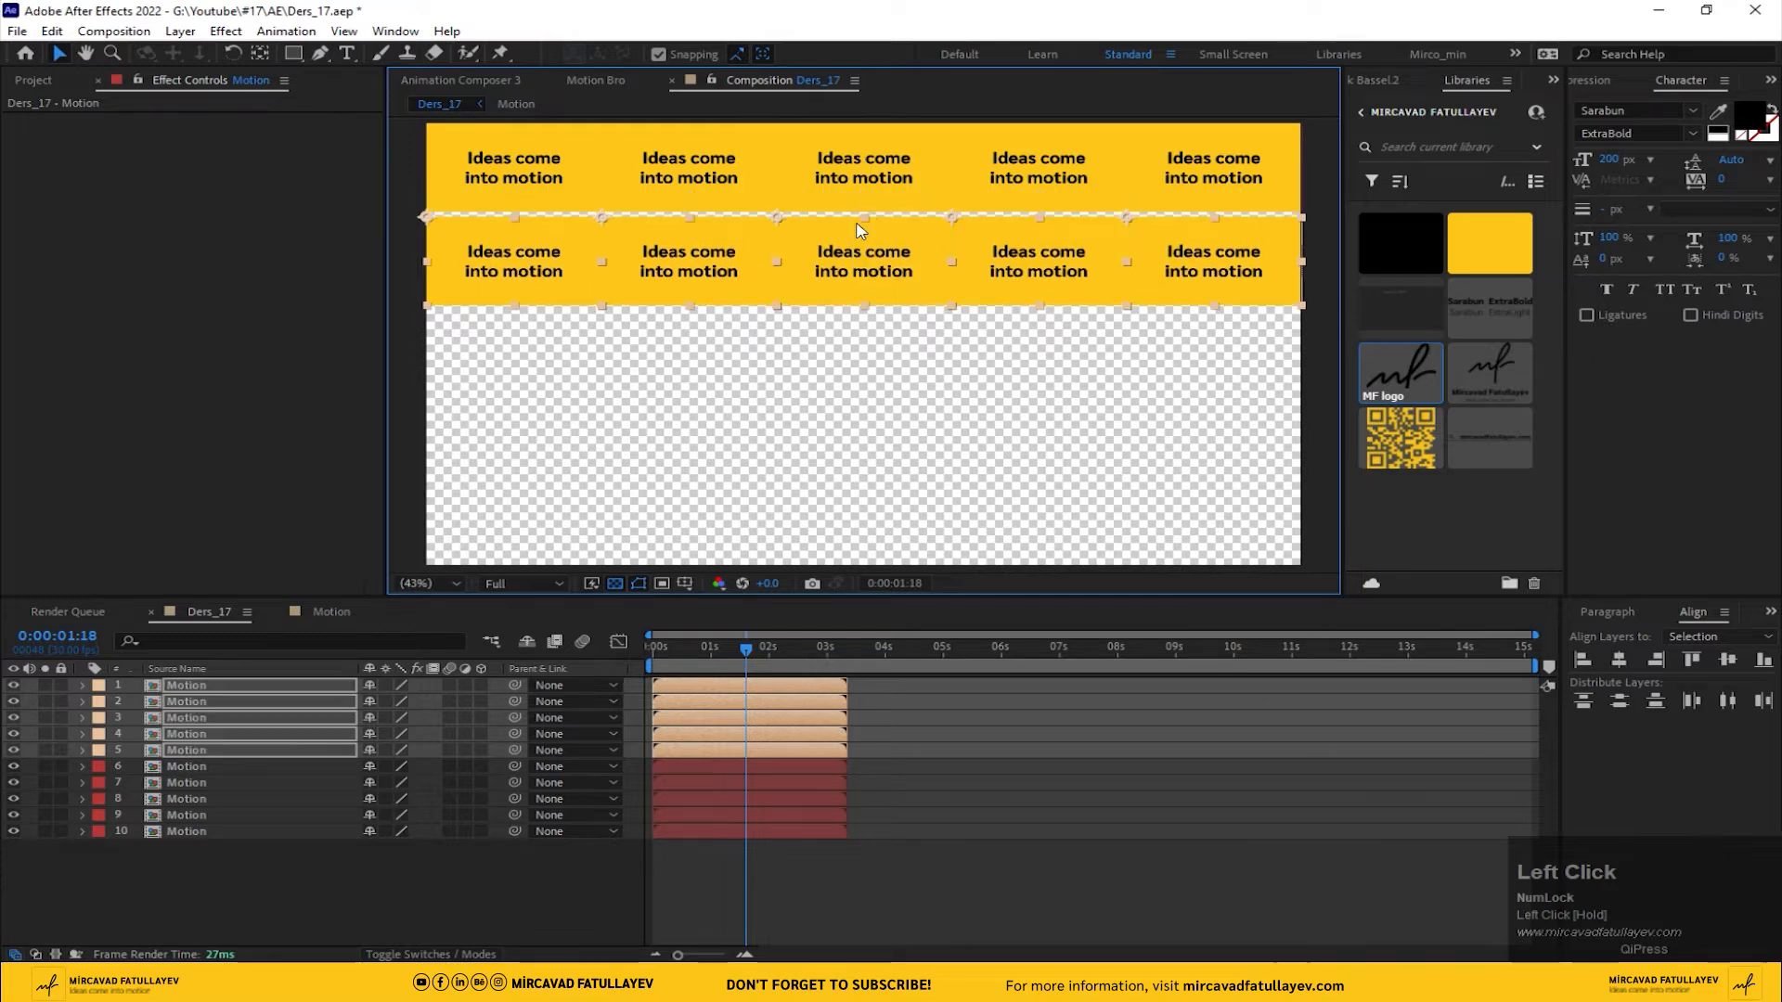
scroll(856, 254, up, 6)
middle_click(841, 494)
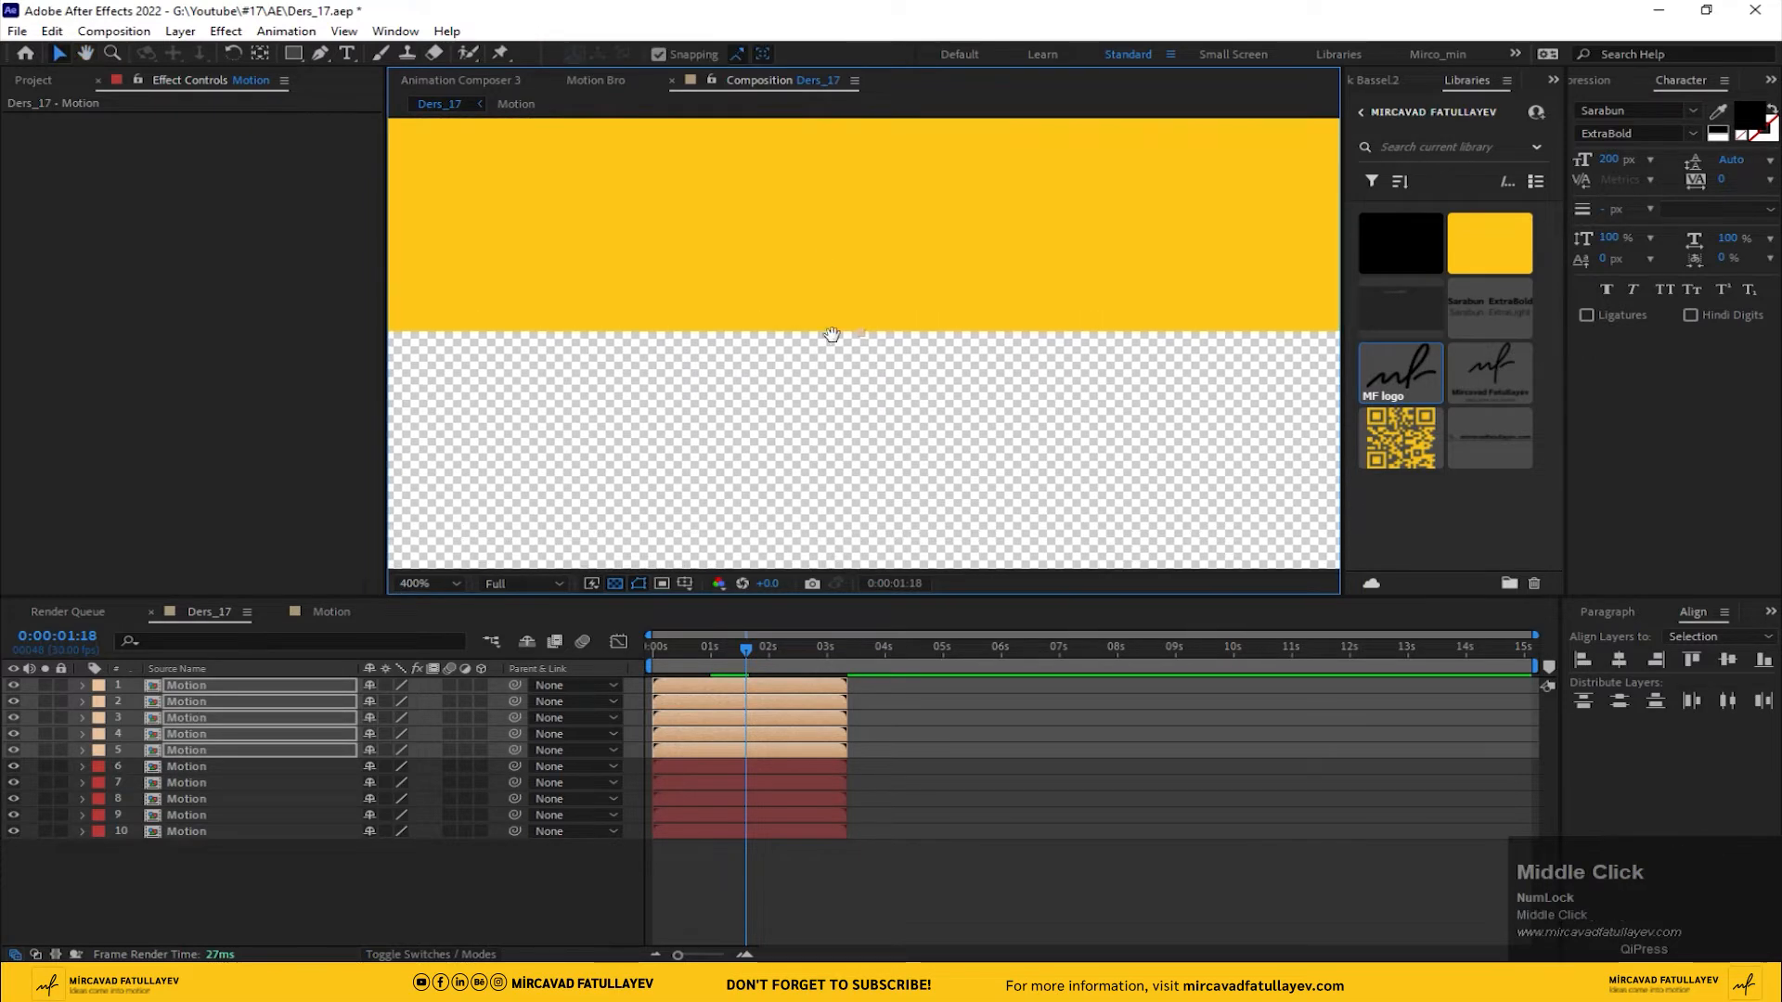
scroll(843, 413, down, 4)
middle_click(843, 537)
click(886, 356)
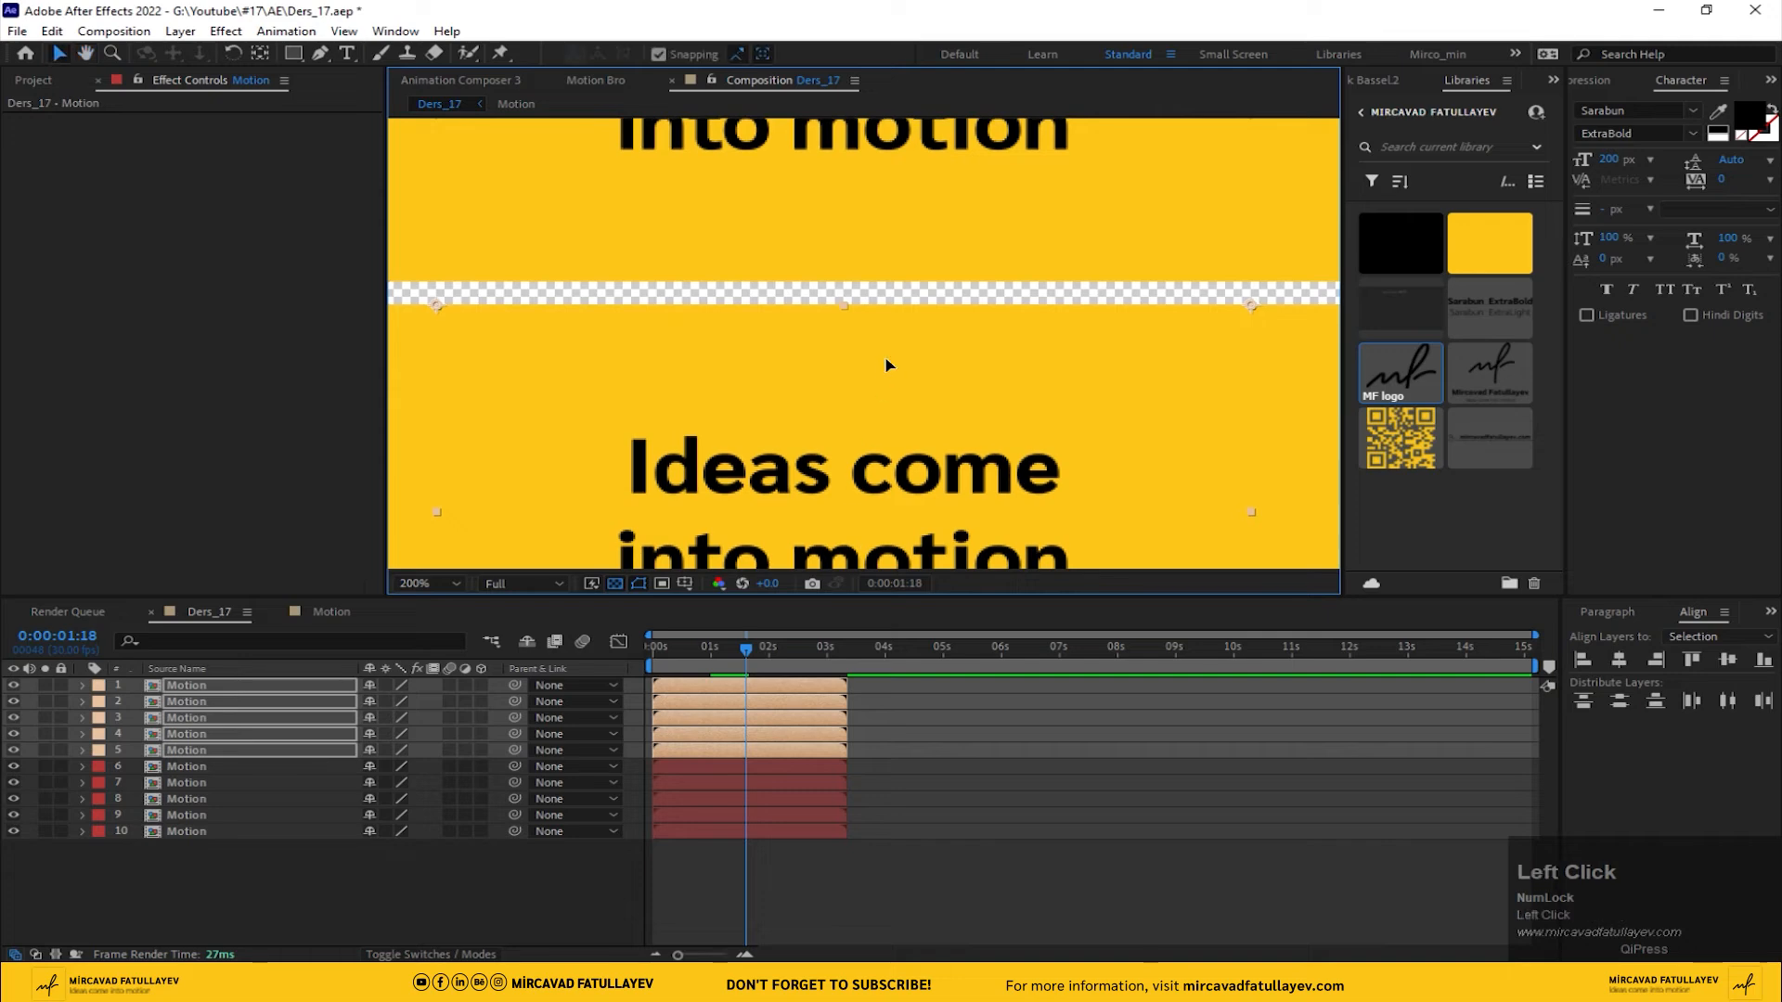
scroll(888, 359, down, 6)
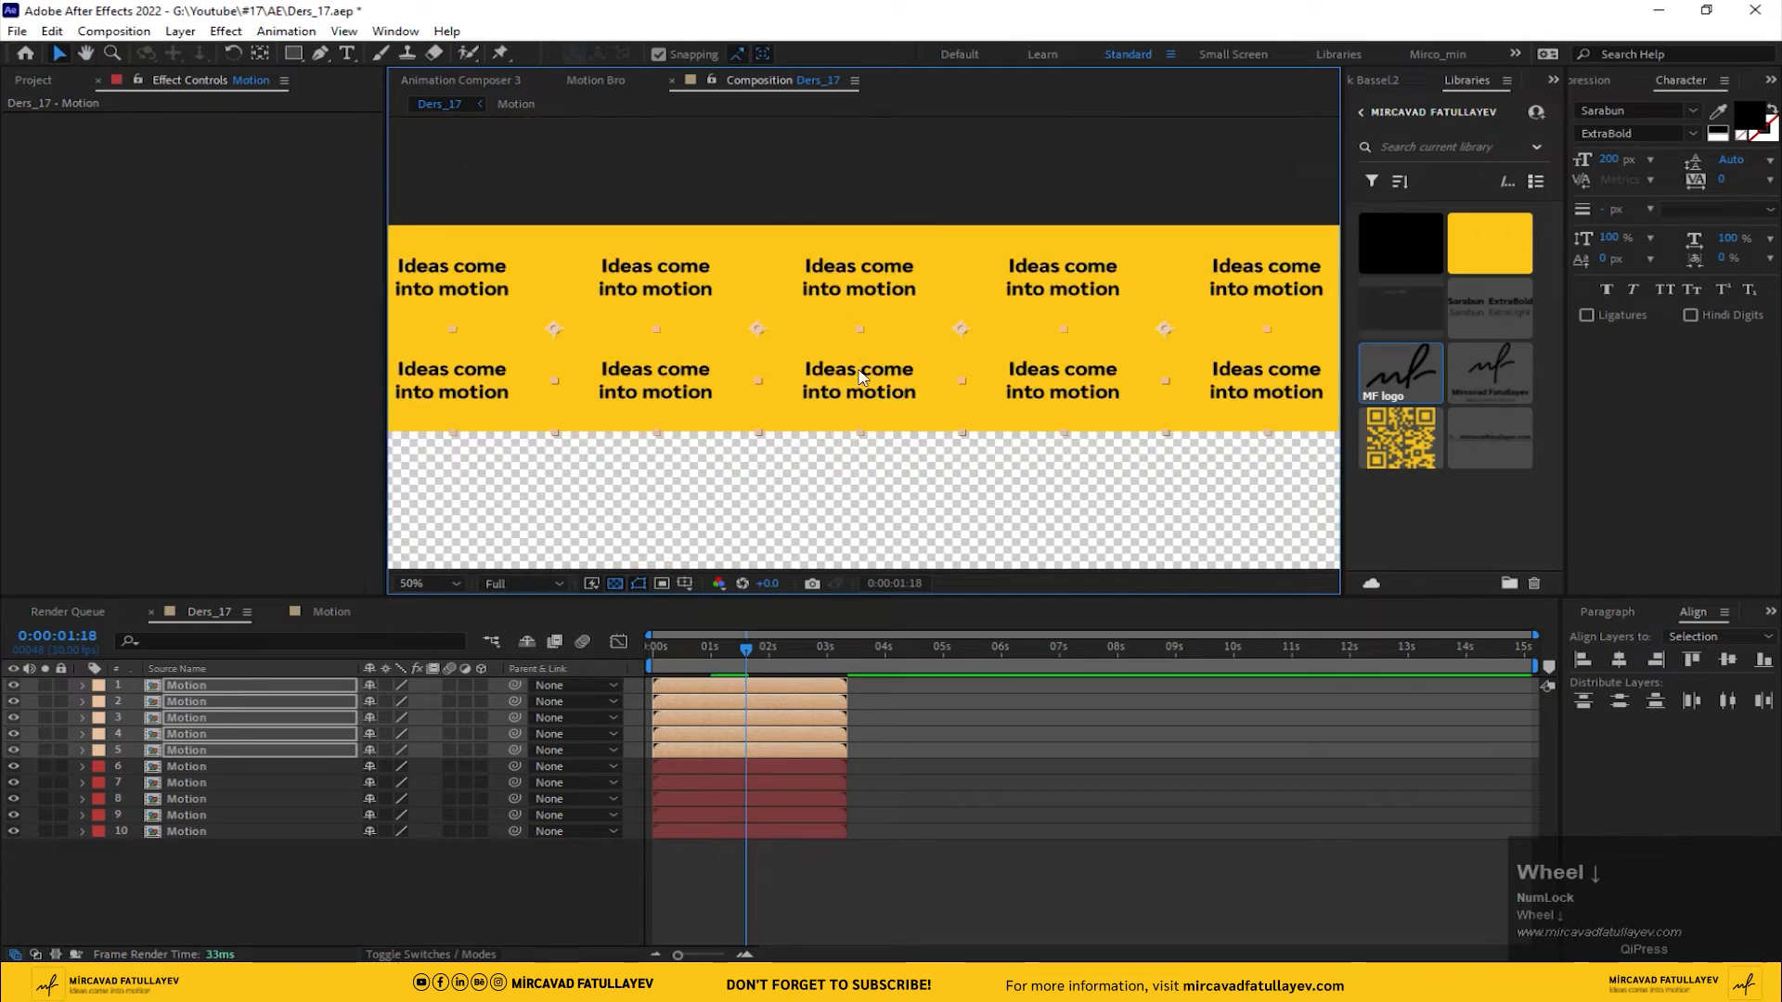
- Duplicate the second row's Motion layers, group the copies at the top of the layer stack and label them Lavender
middle_click(888, 359)
key(ctrl+d)
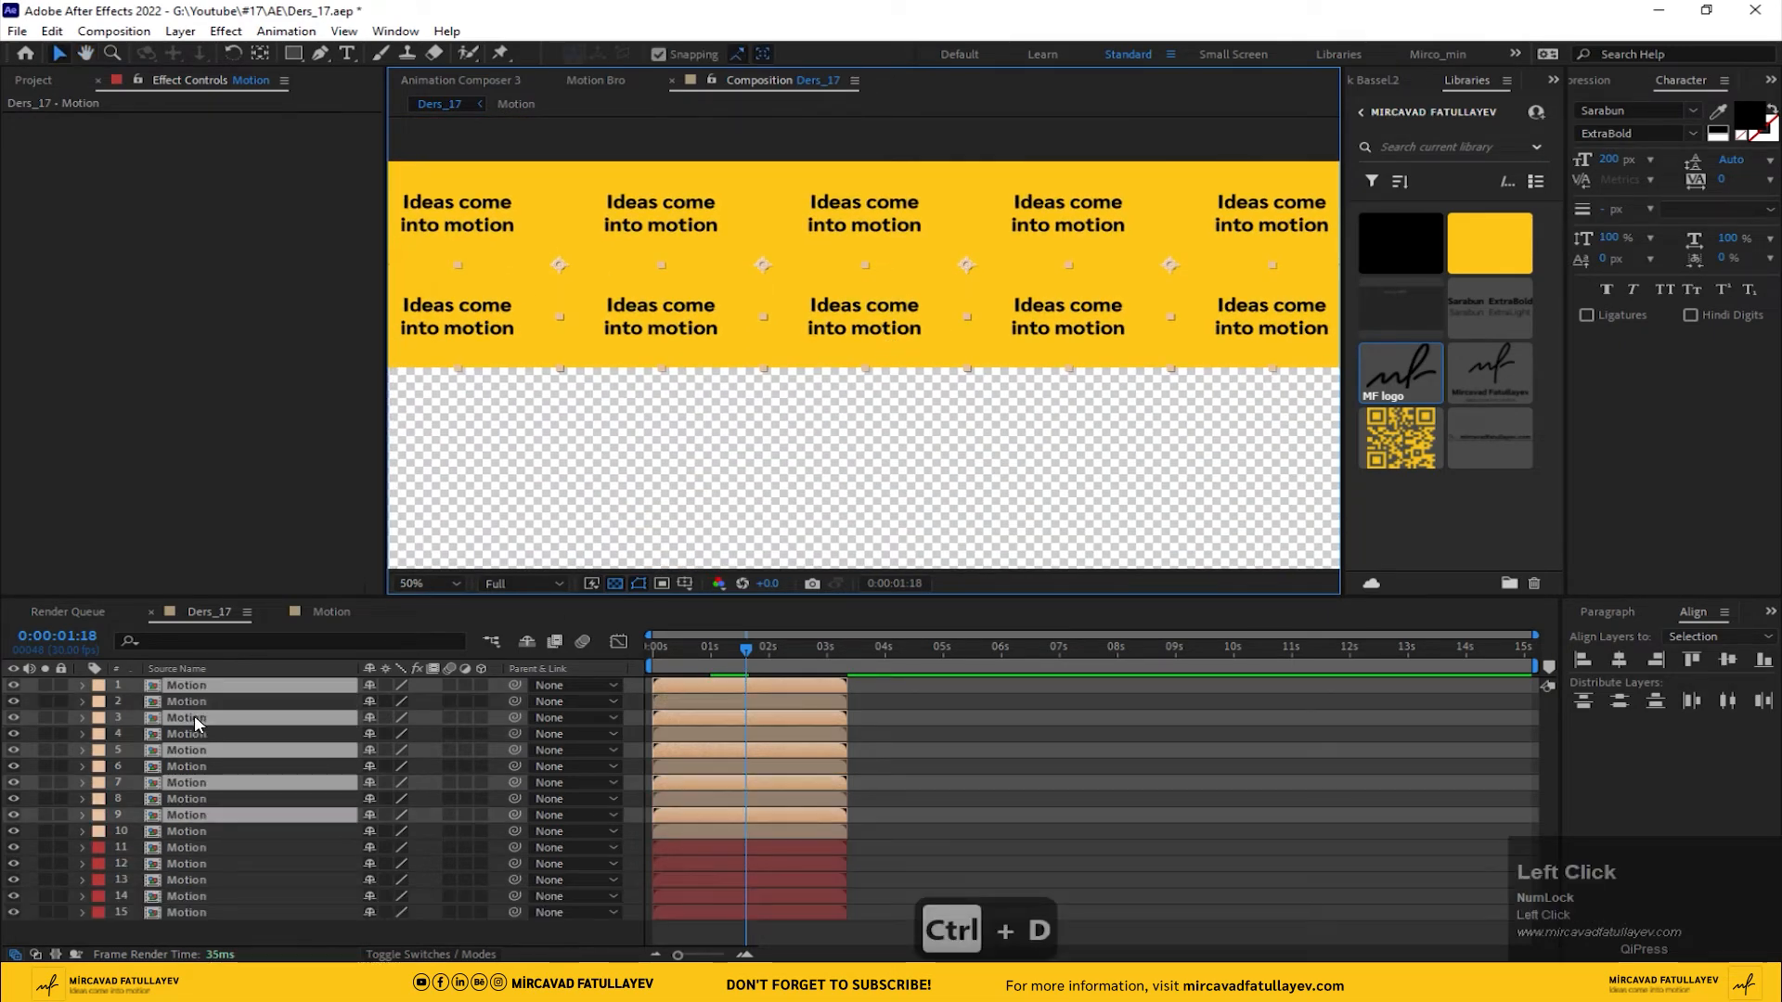
click(193, 715)
click(98, 701)
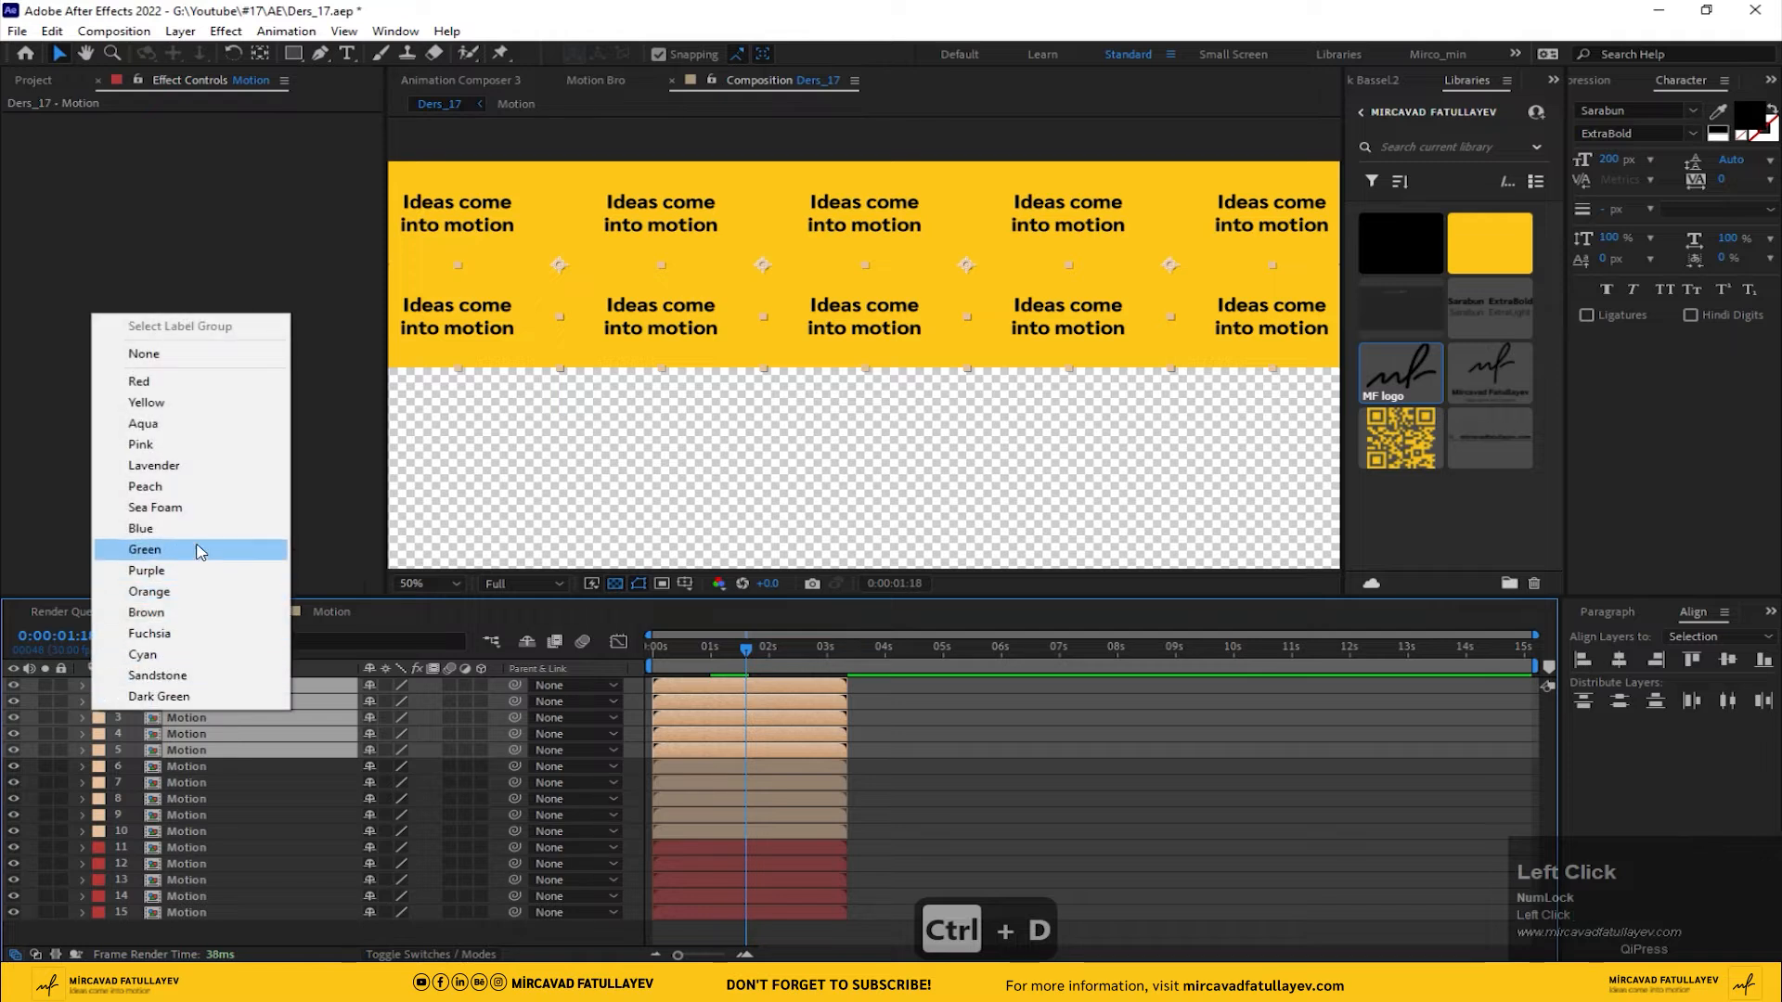
click(173, 469)
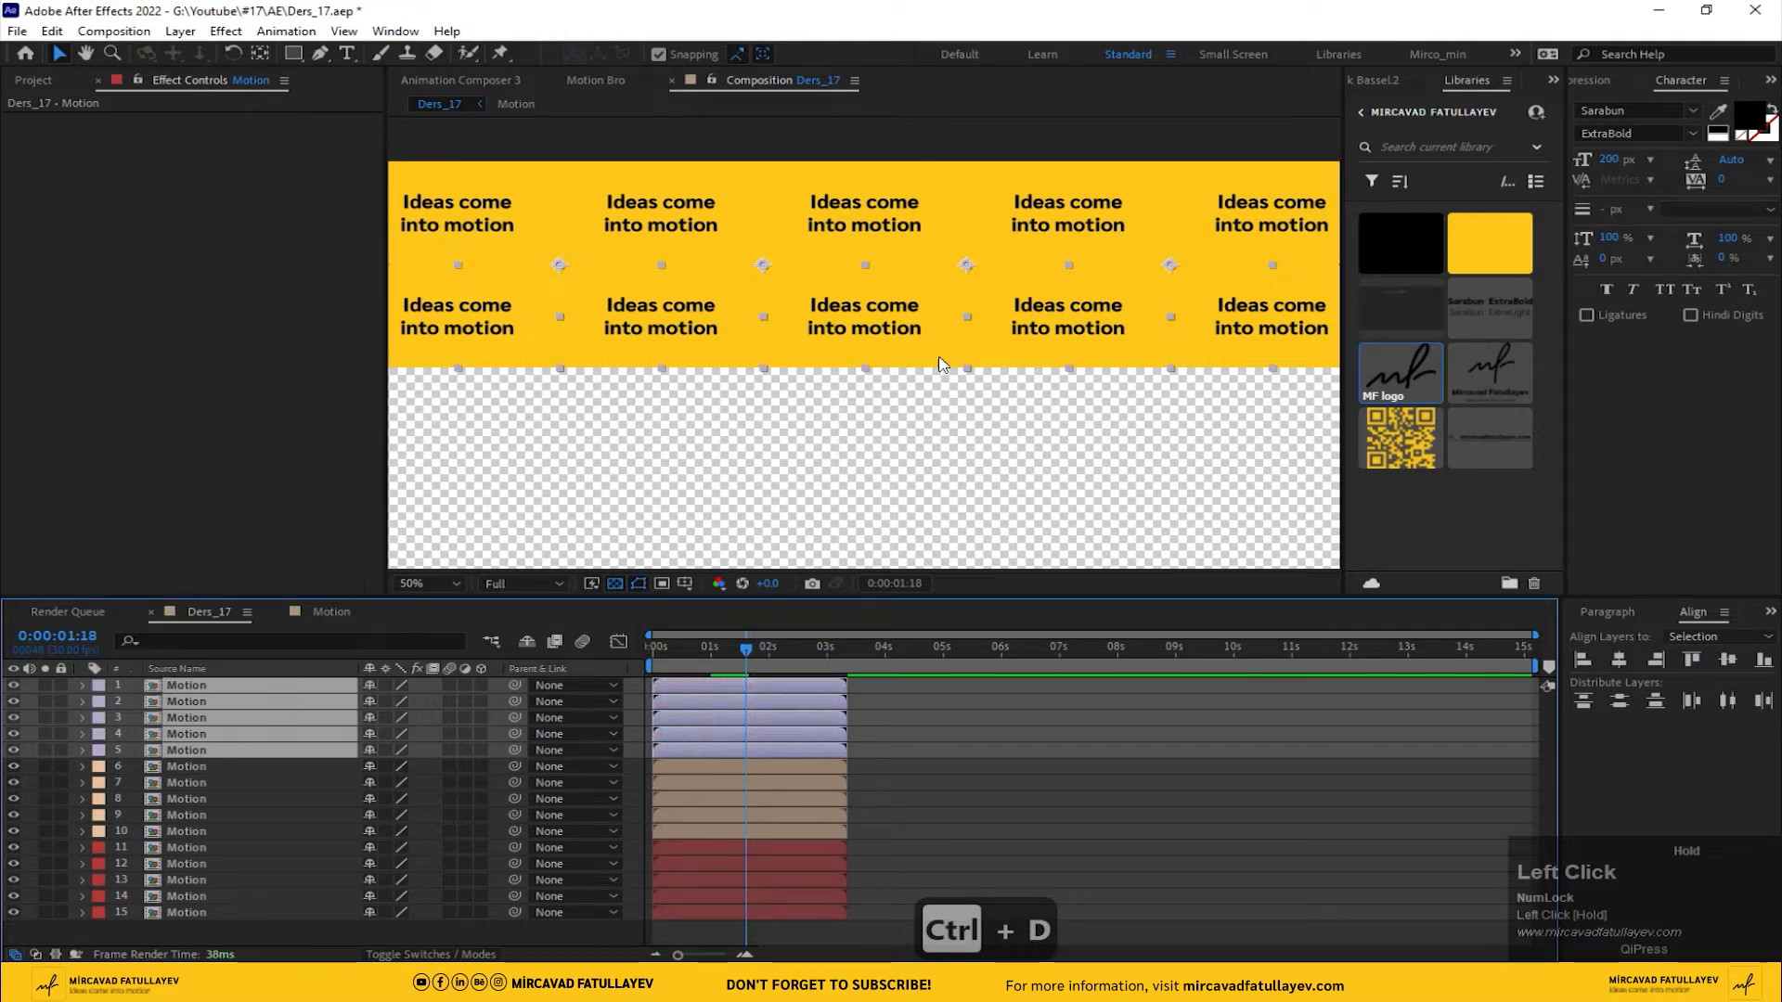
- Move the Lavender-labelled Motion layers down so they snap flush below the second row
scroll(928, 334, up, 2)
mouse_move(859, 286)
mouse_down()
mouse_move(859, 452)
mouse_move(838, 482)
mouse_move(867, 433)
mouse_move(867, 352)
mouse_up()
scroll(838, 483, up, 1)
scroll(838, 482, up, 1)
middle_click(835, 481)
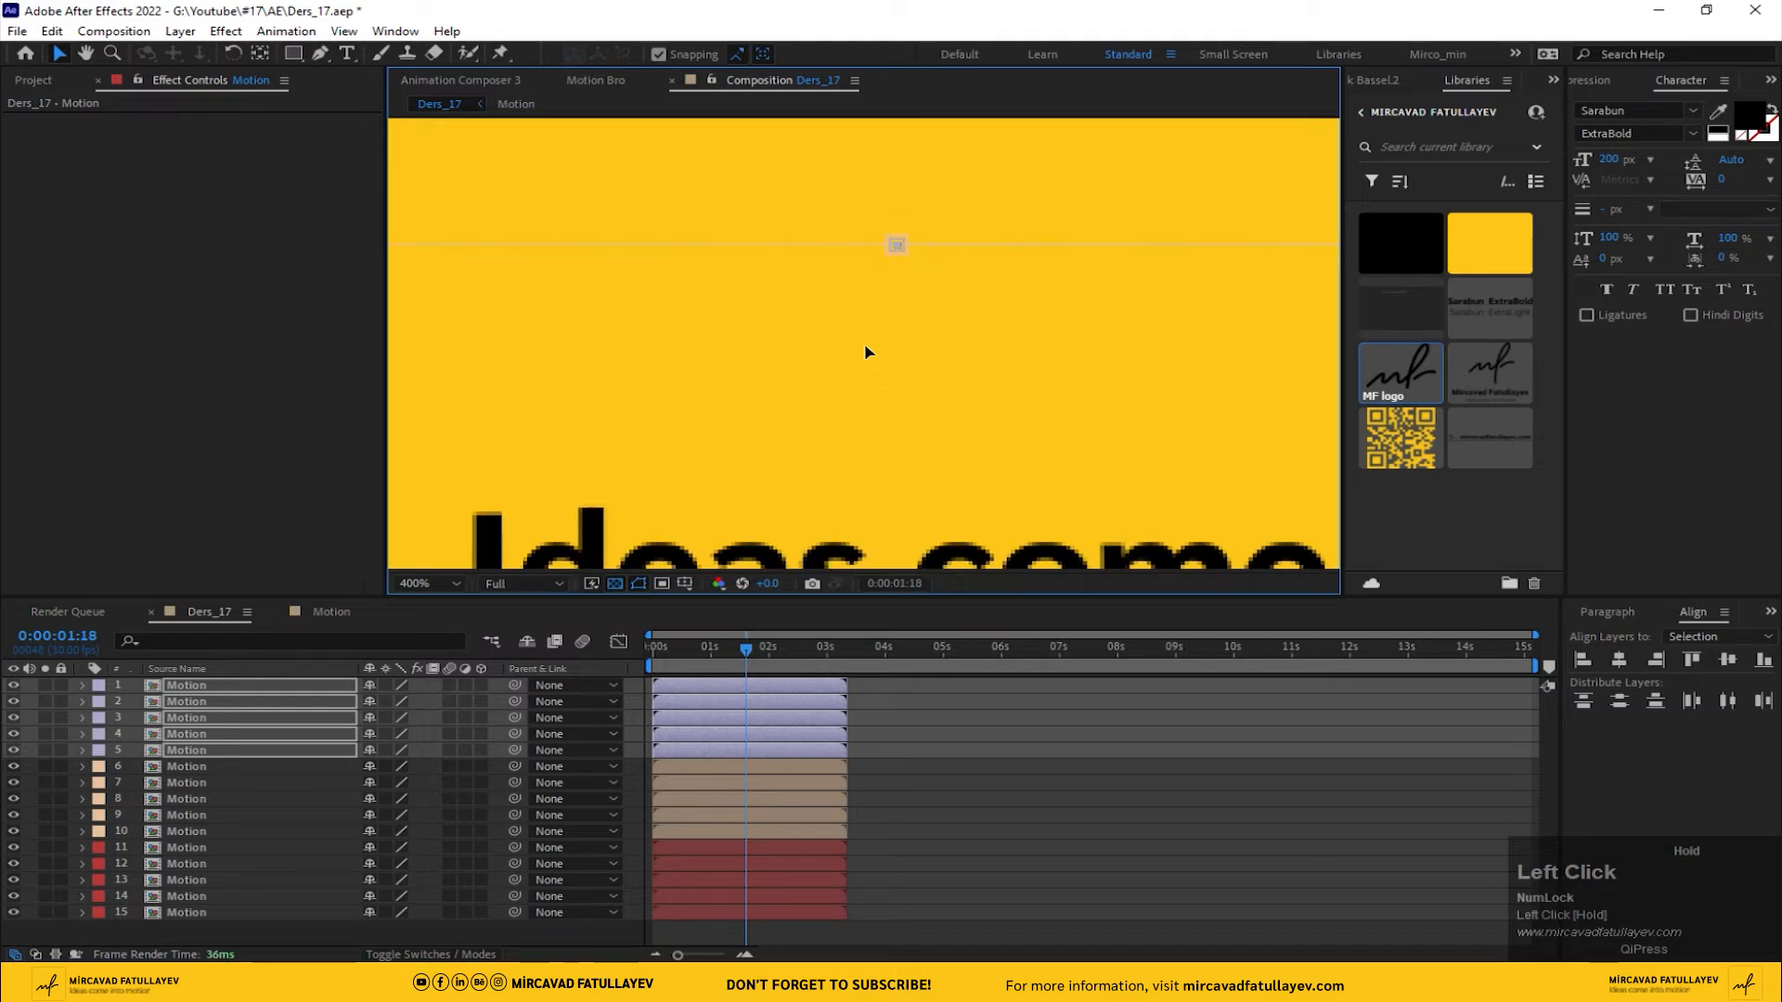
scroll(868, 353, down, 5)
middle_click(865, 315)
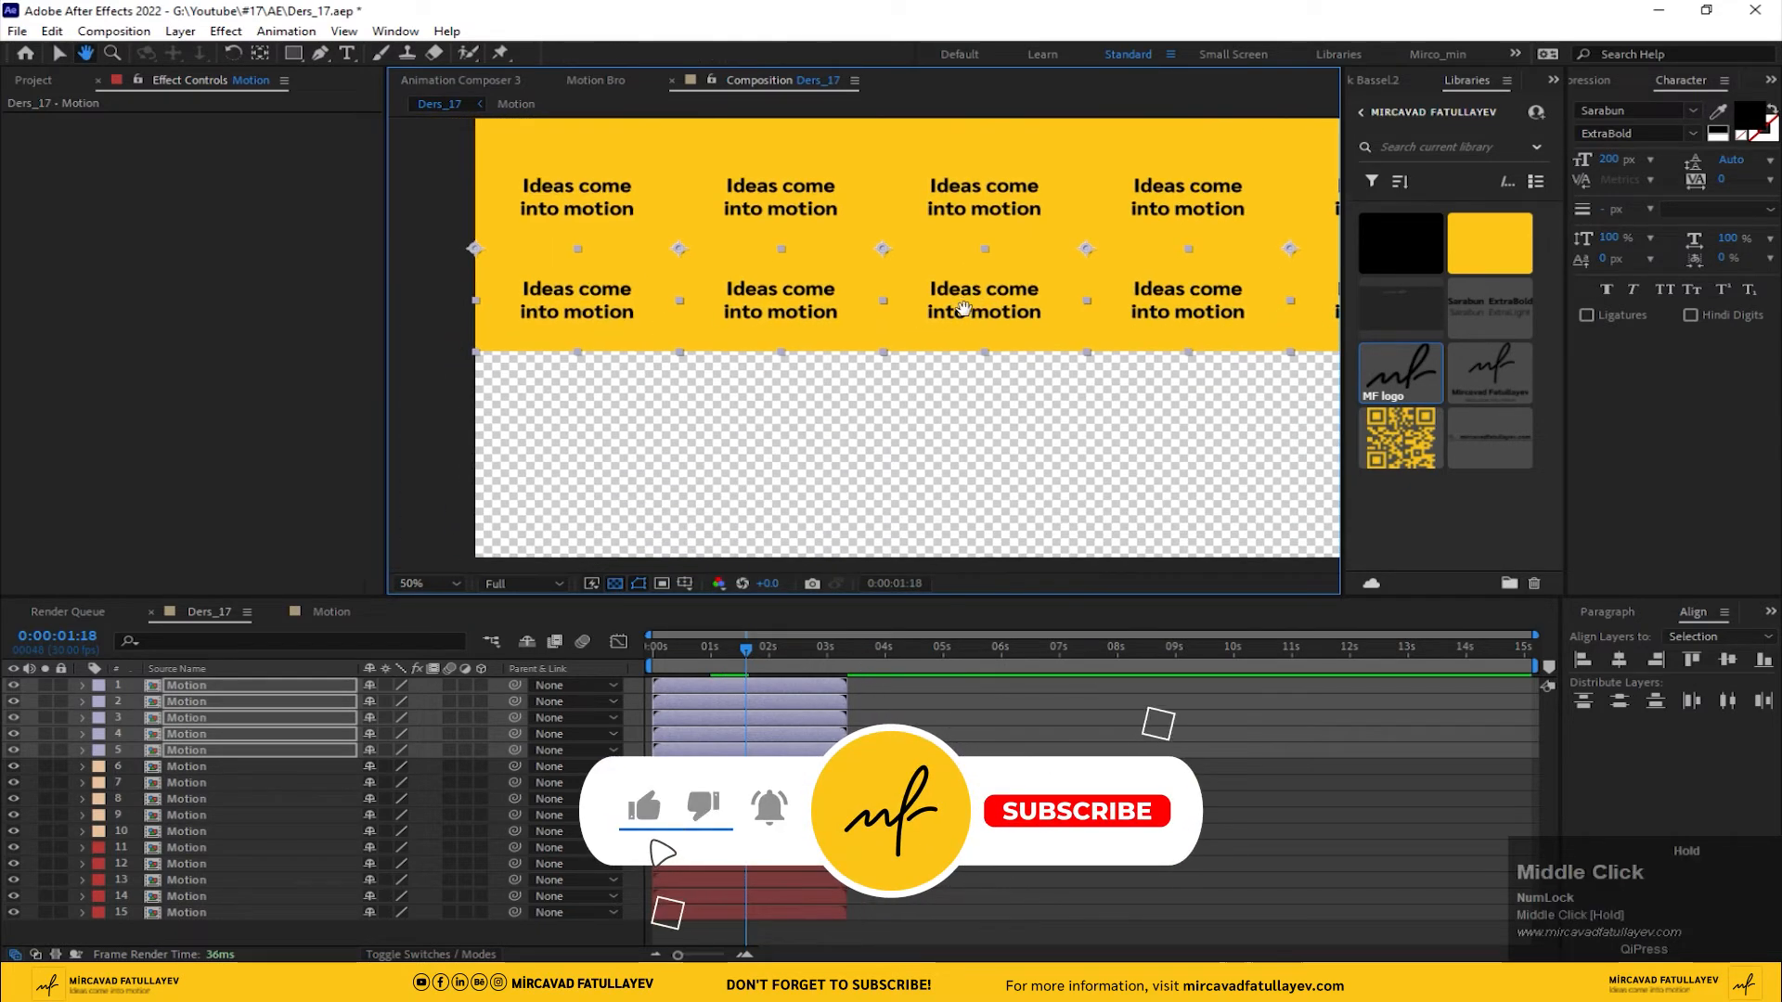
- Duplicate the third row's Motion layers, group the copies at the top of the layer stack and label them Purple
key(ctrl+d)
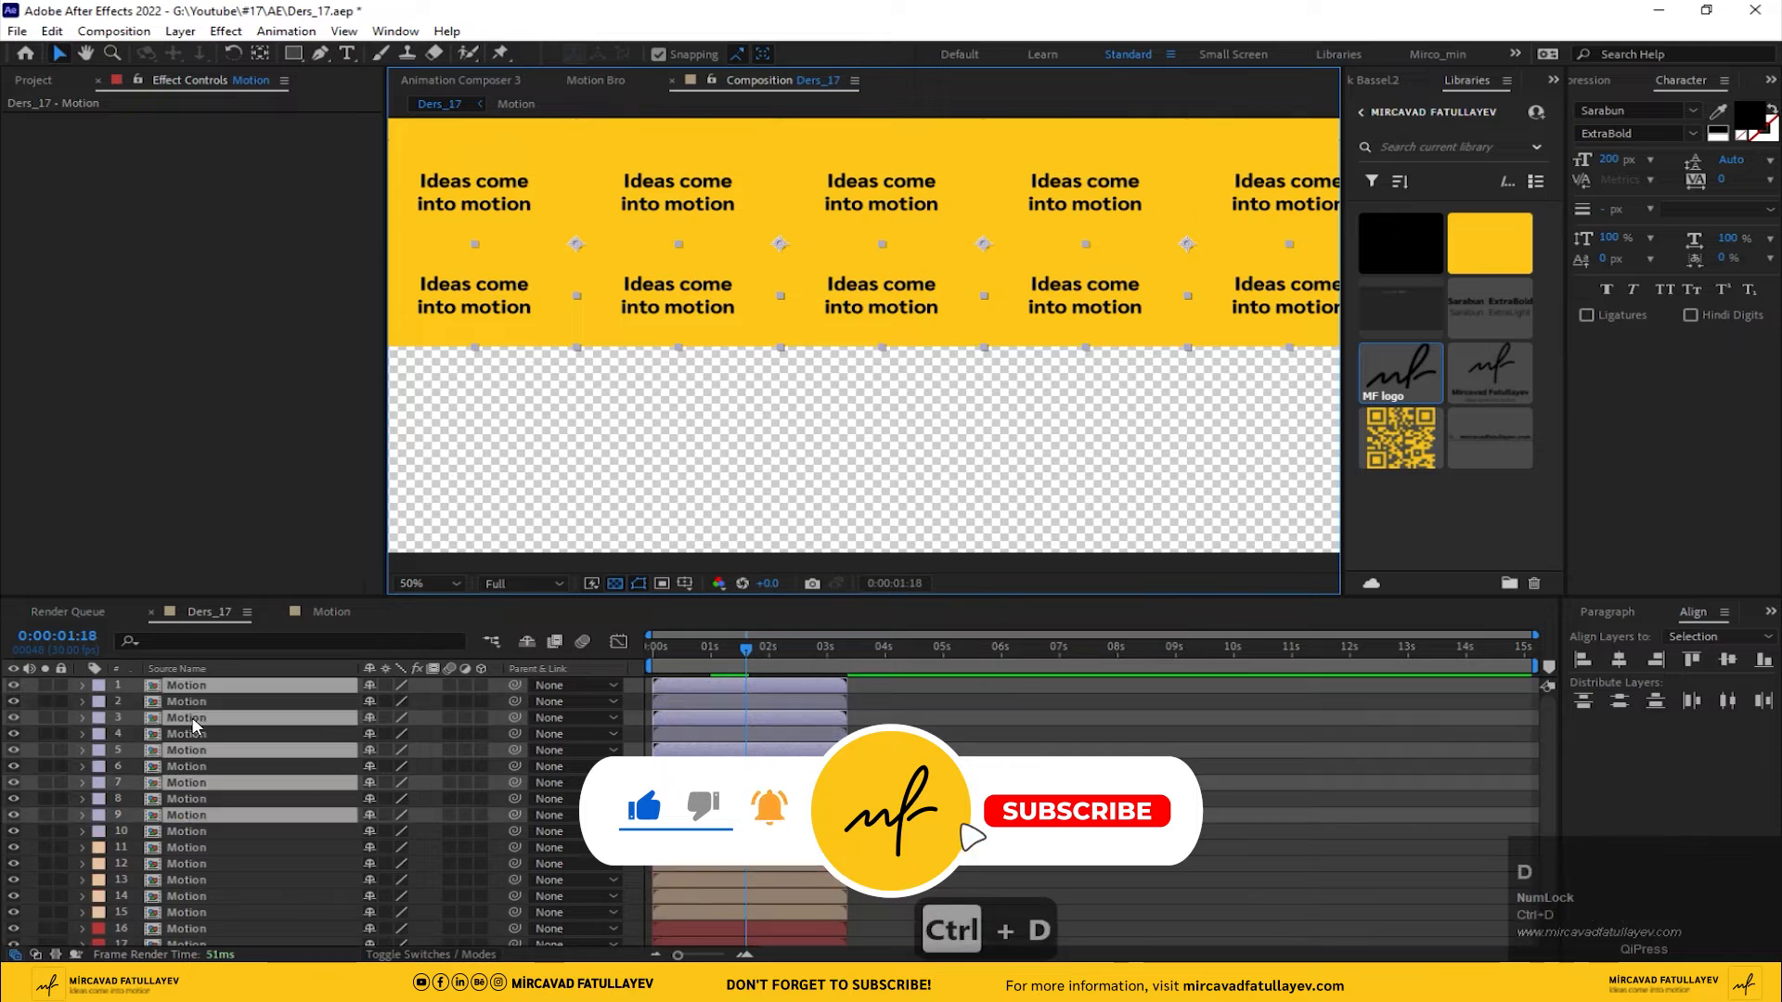
click(196, 693)
click(98, 702)
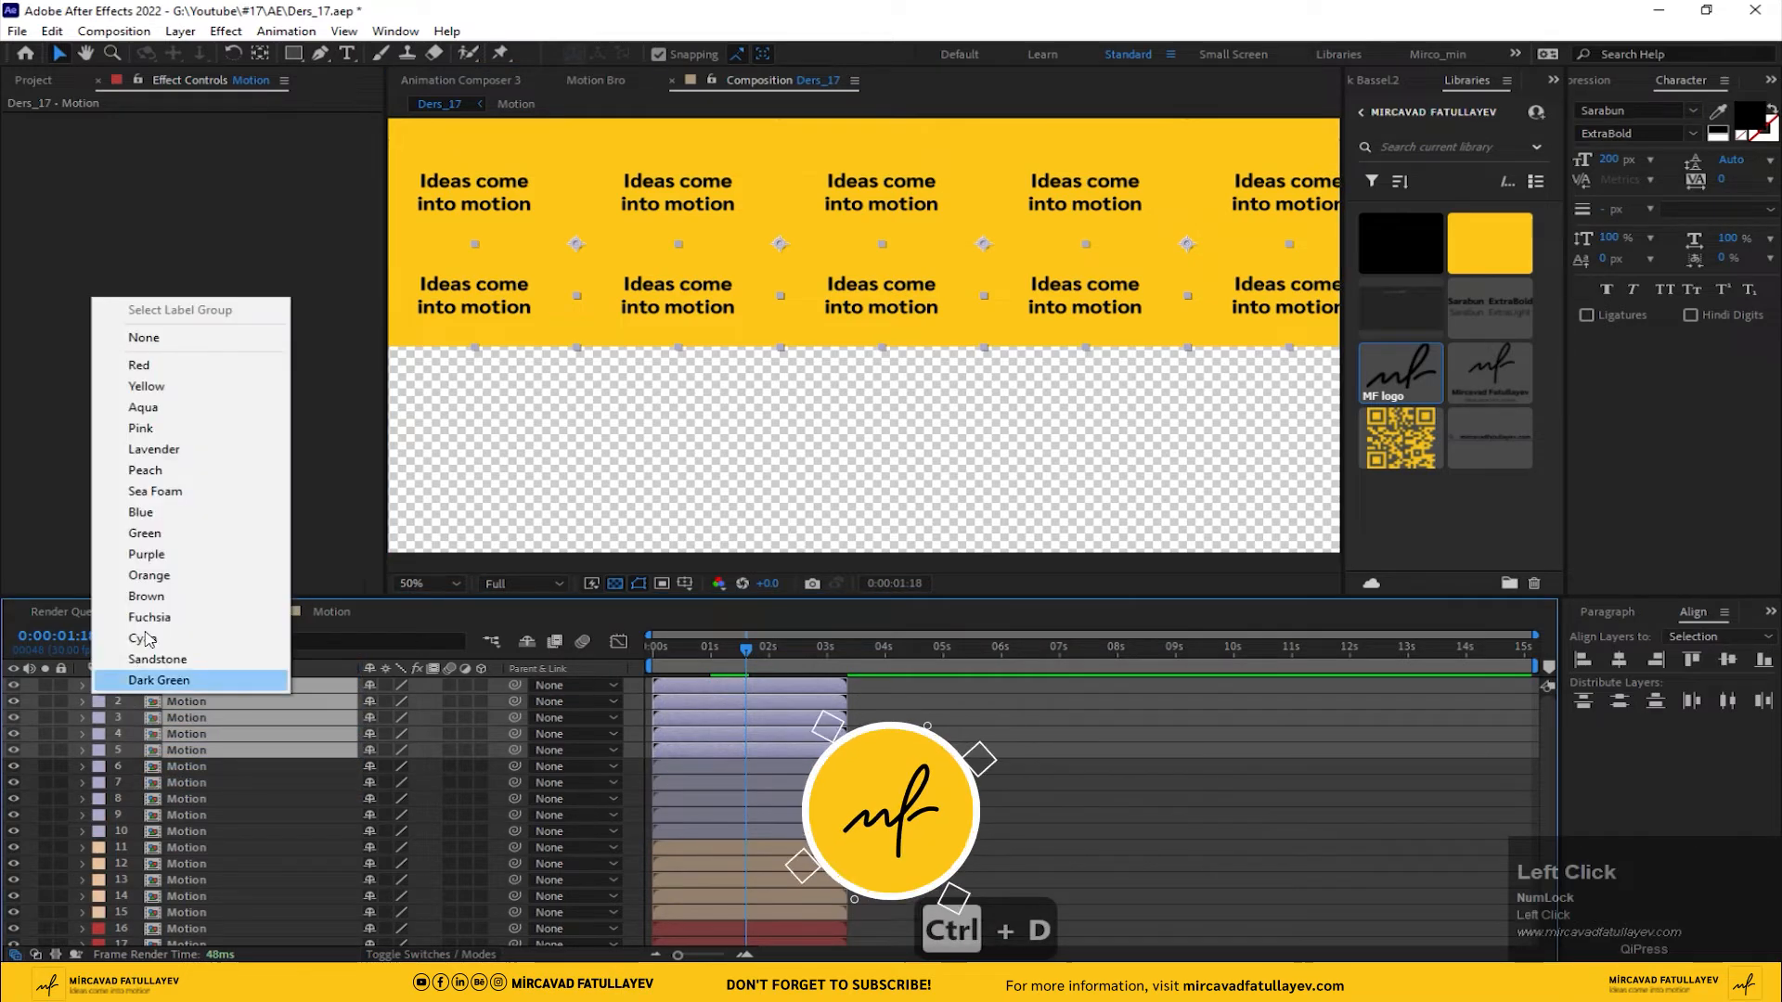
click(188, 555)
- Move the Purple-labelled Motion layers down so they snap flush below the third row
drag(863, 389, 848, 381)
key(ctrl+d)
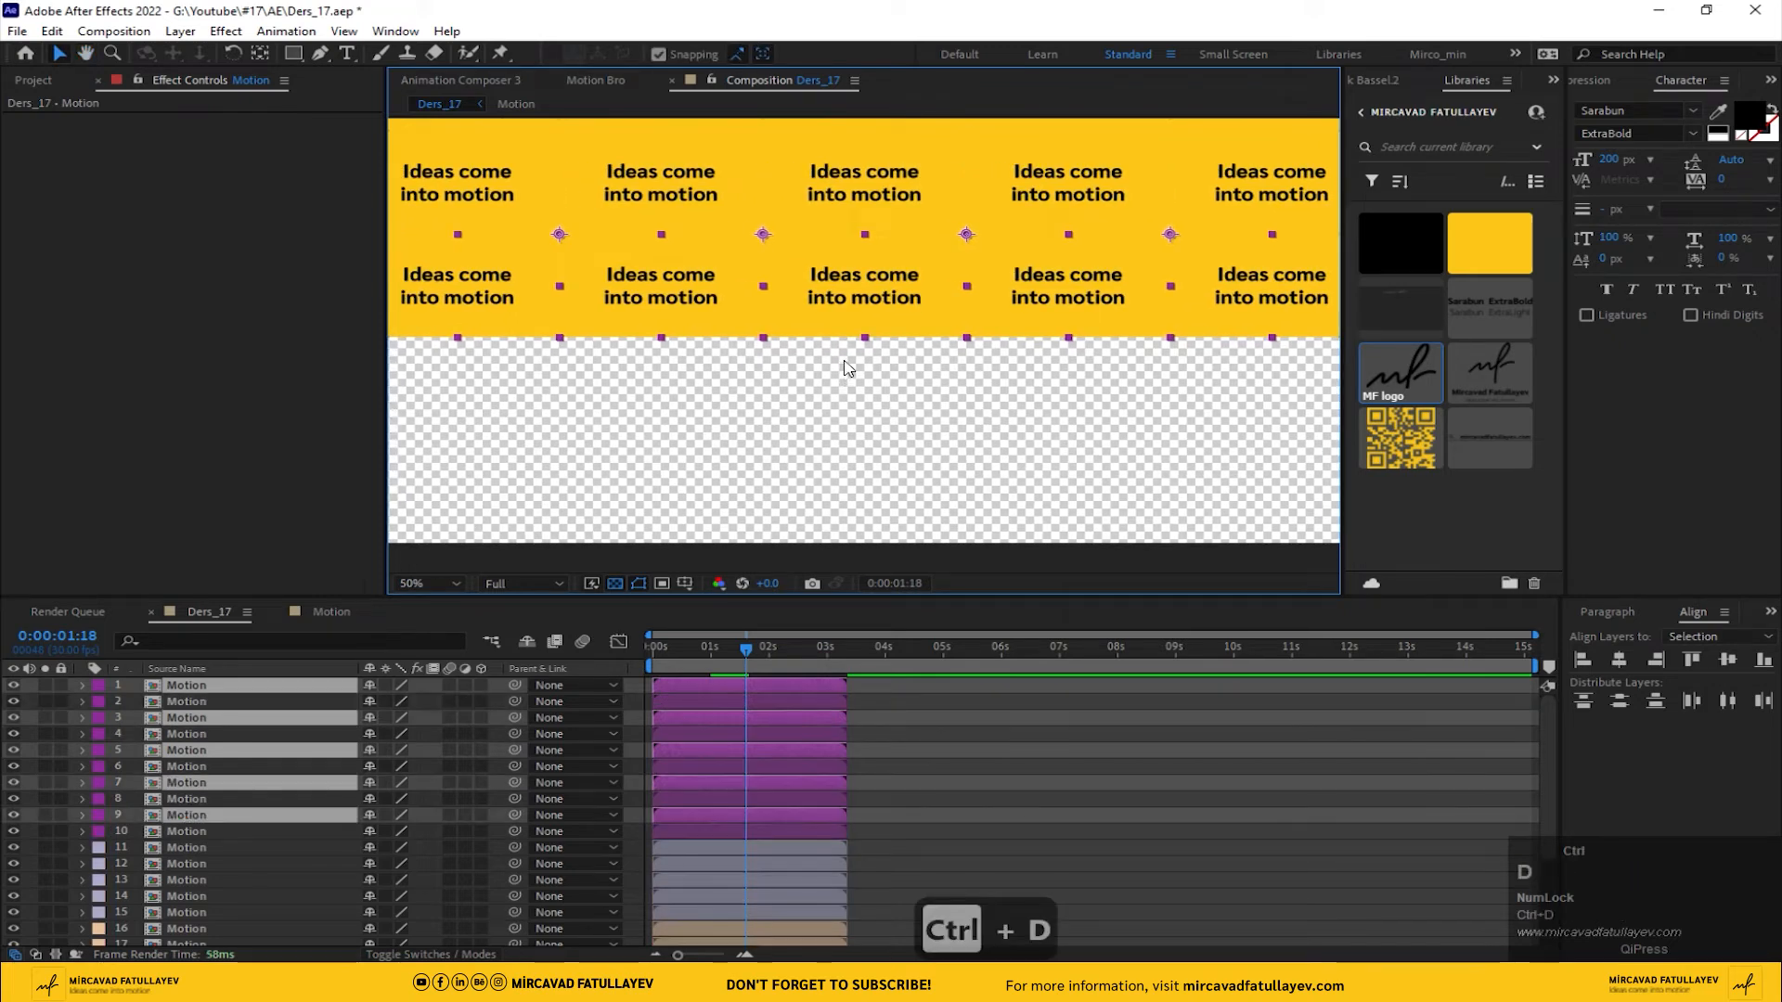
drag(847, 289, 846, 345)
scroll(849, 370, up, 6)
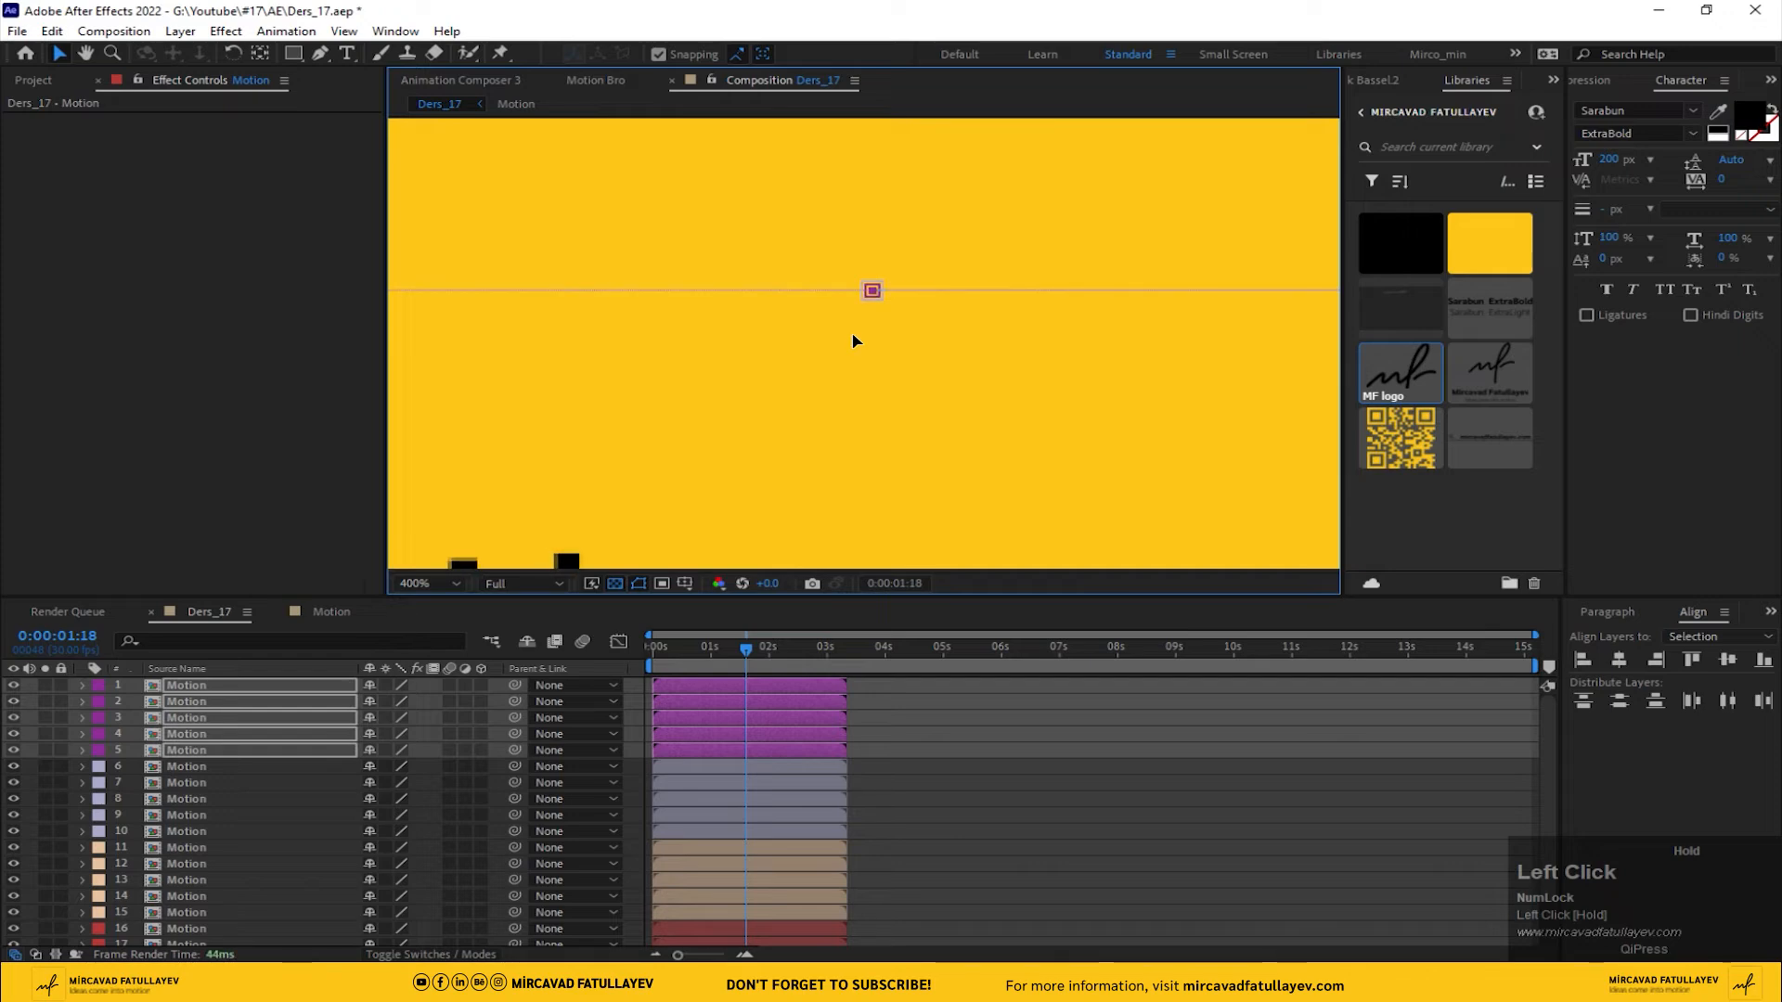
scroll(851, 343, down, 6)
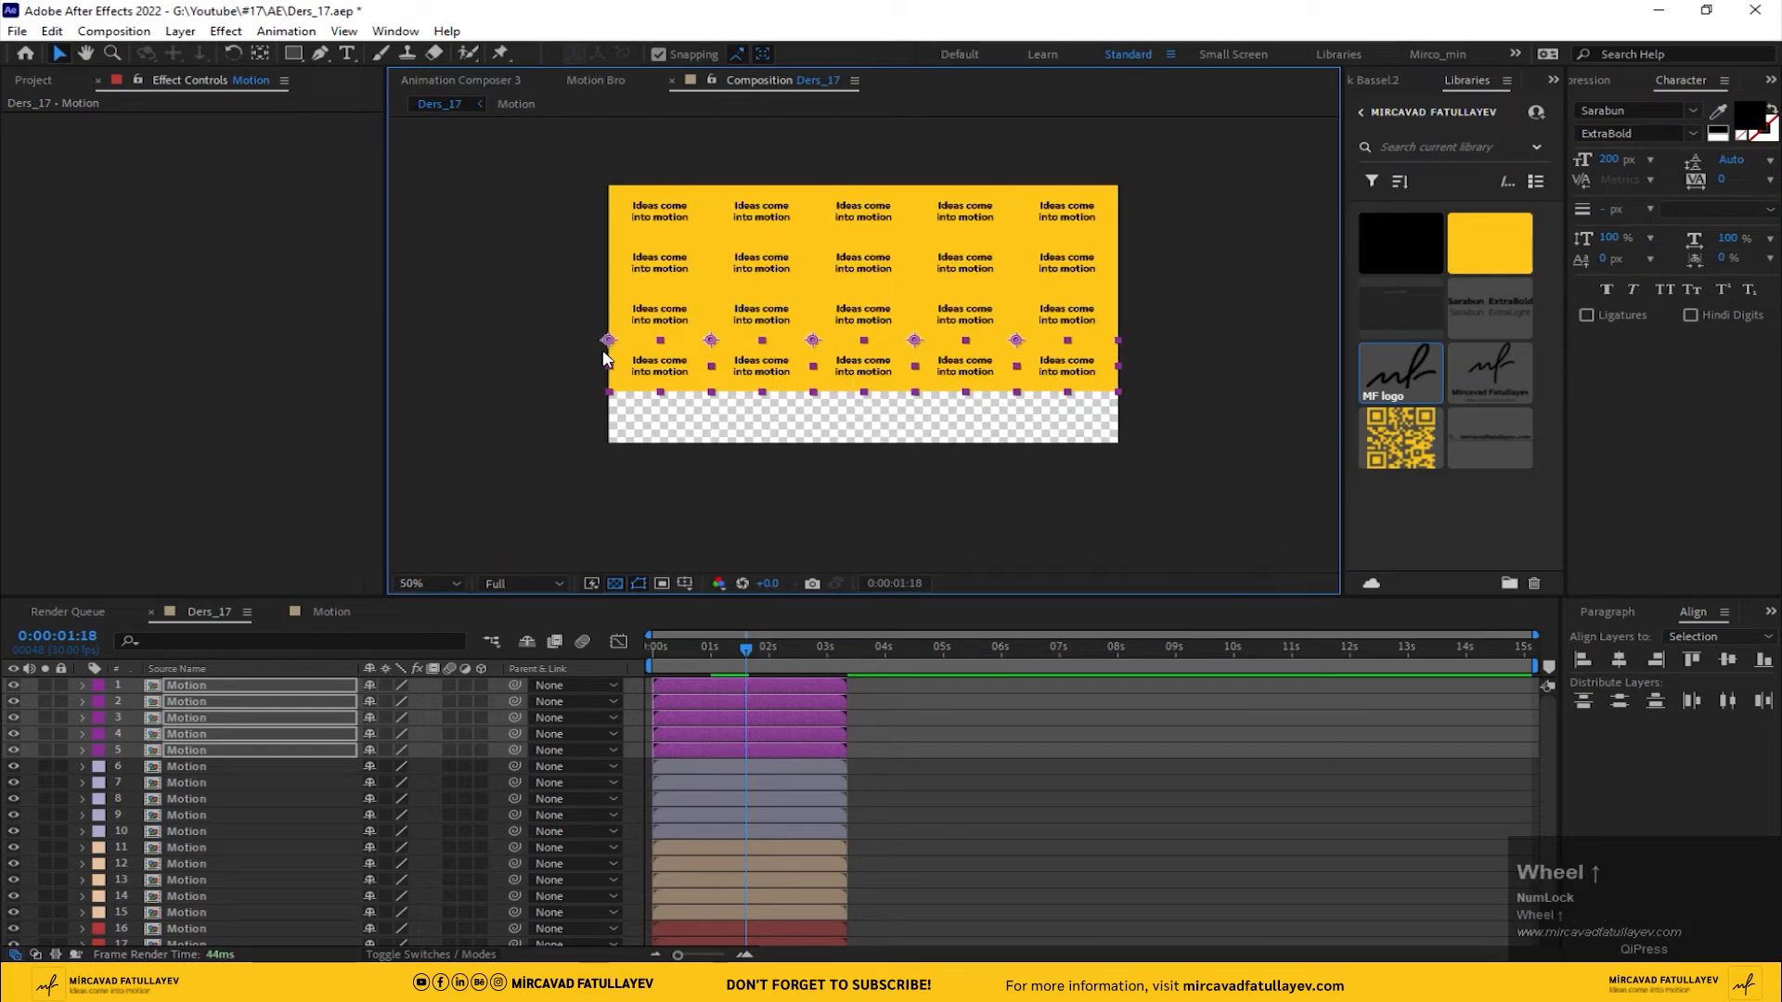
- Duplicate the fourth row's Motion layers, group the copies at the top of the layer stack and label them Orange
scroll(603, 360, up, 2)
drag(742, 343, 925, 322)
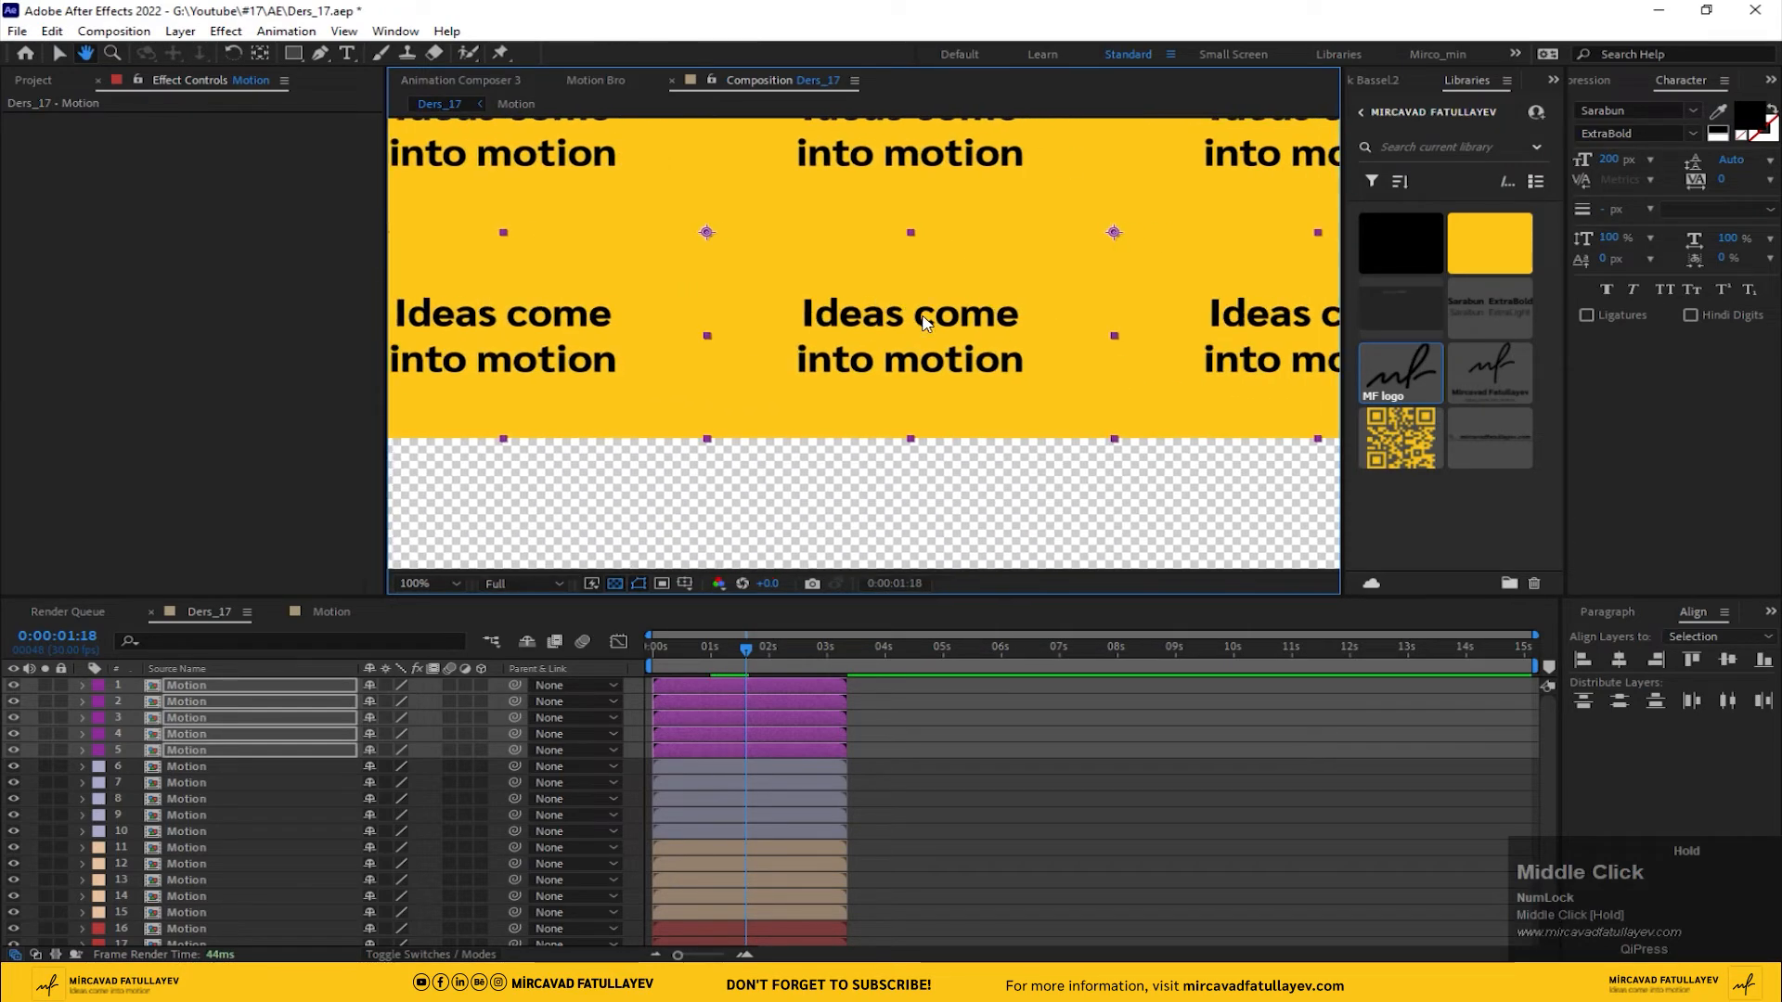
scroll(925, 322, down, 4)
key(ctrl+d)
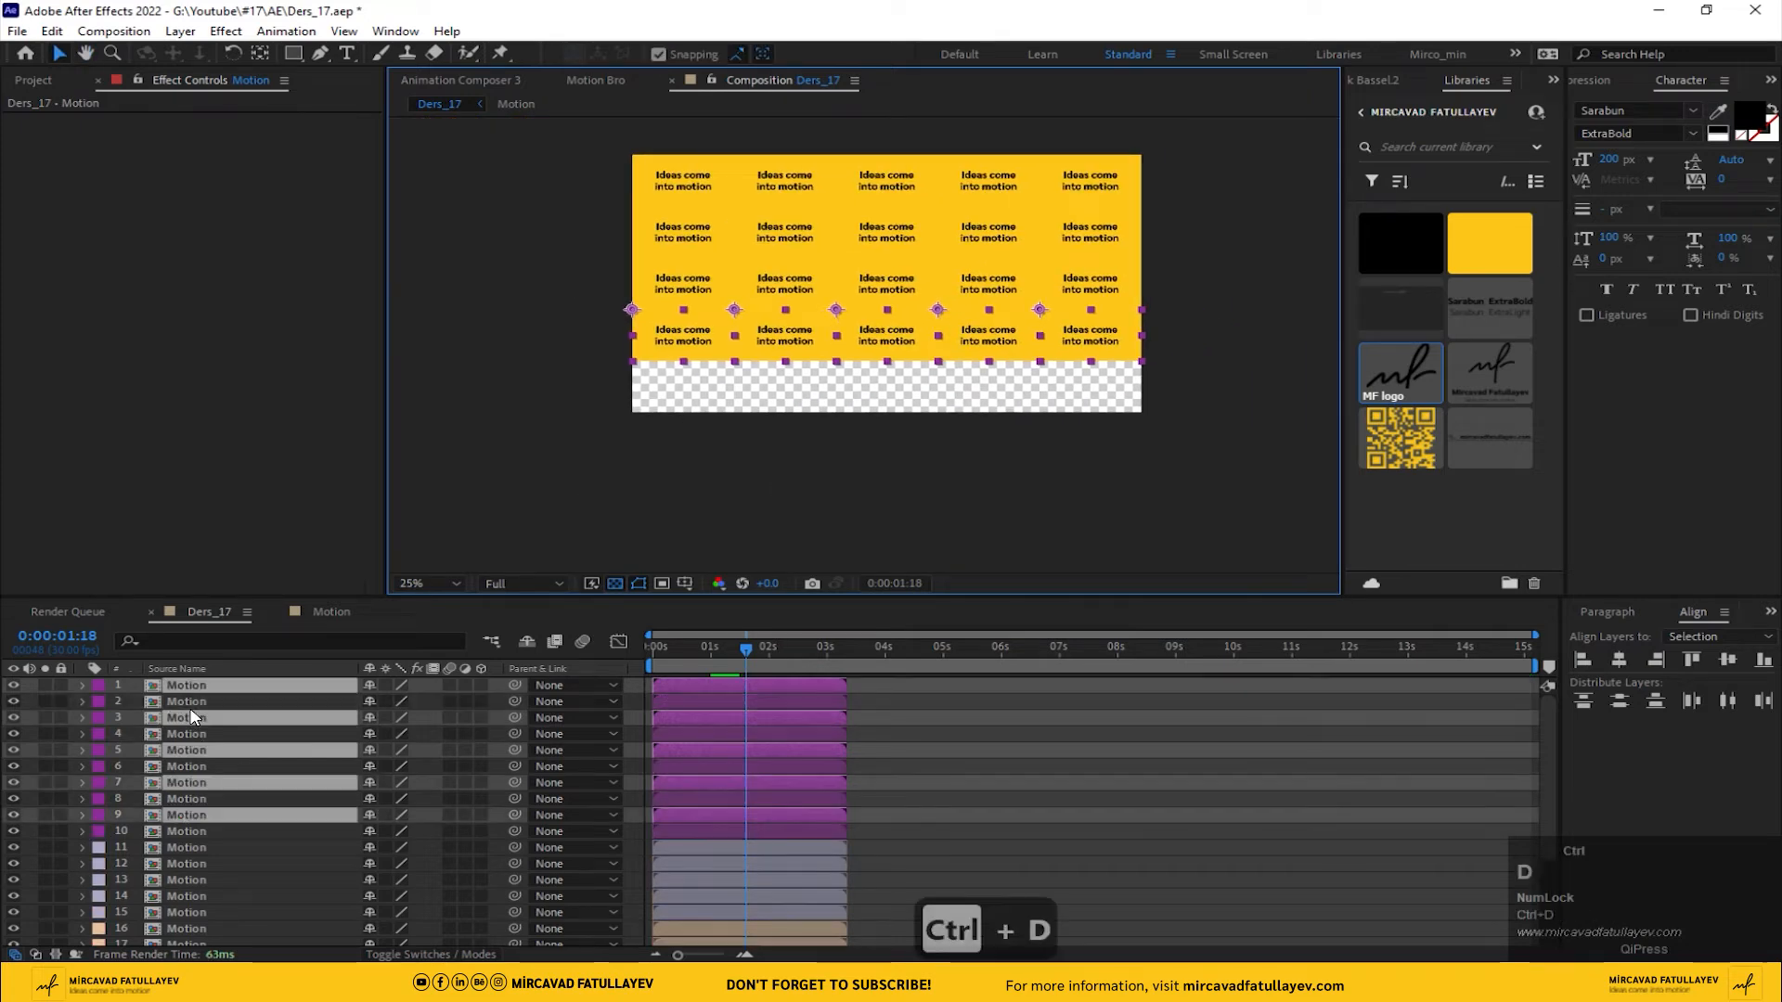
drag(188, 709, 96, 692)
click(96, 691)
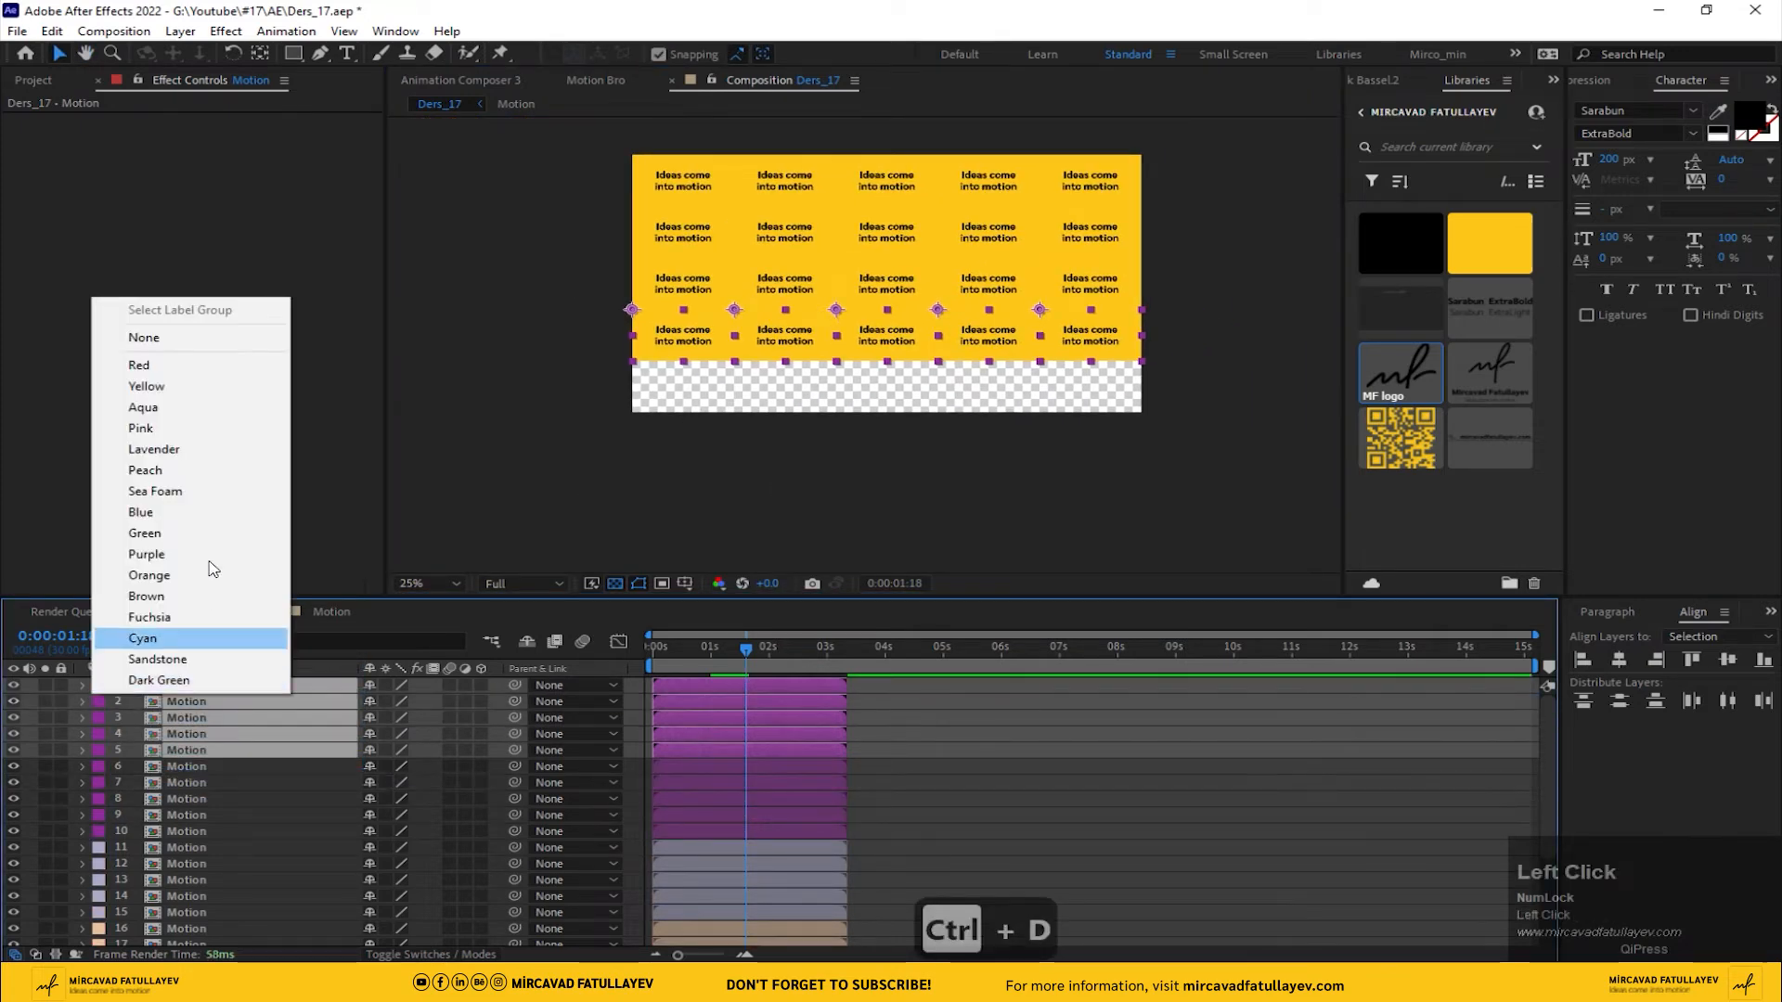
click(189, 575)
- Move the Orange-labelled Motion layers down so they snap flush below the fourth row, then deselect them
scroll(896, 350, up, 4)
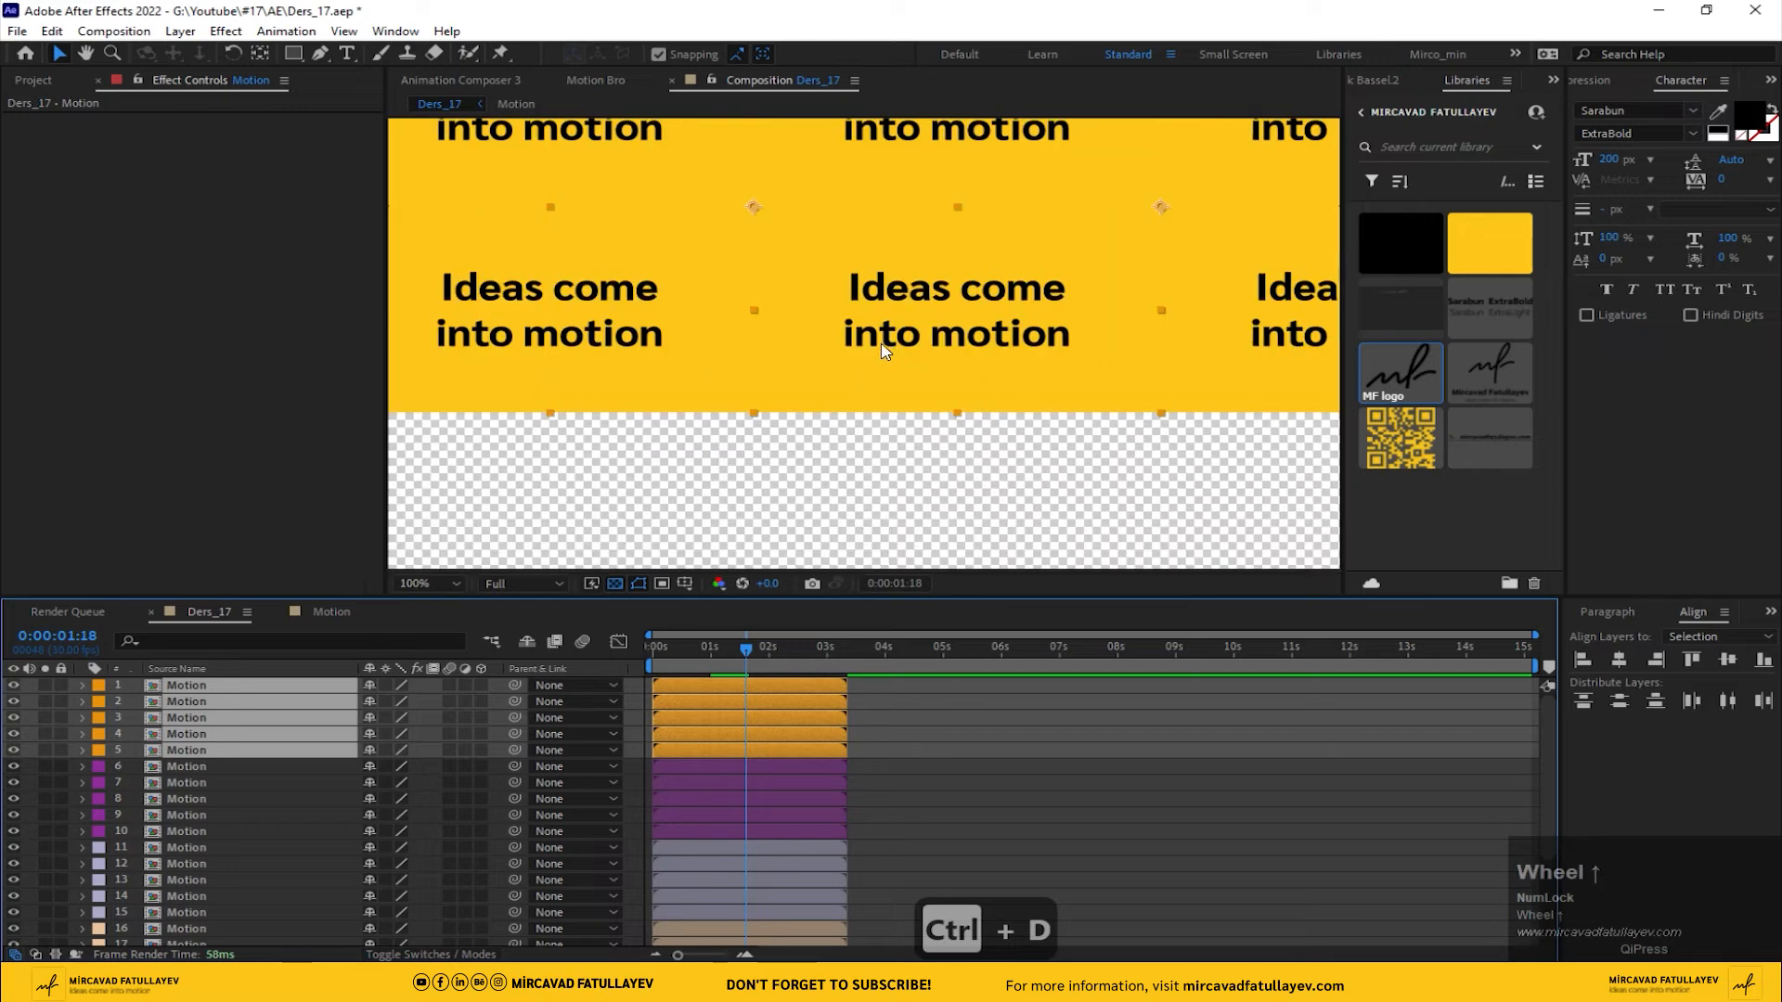
drag(899, 265, 898, 454)
scroll(878, 444, down, 4)
scroll(878, 444, up, 3)
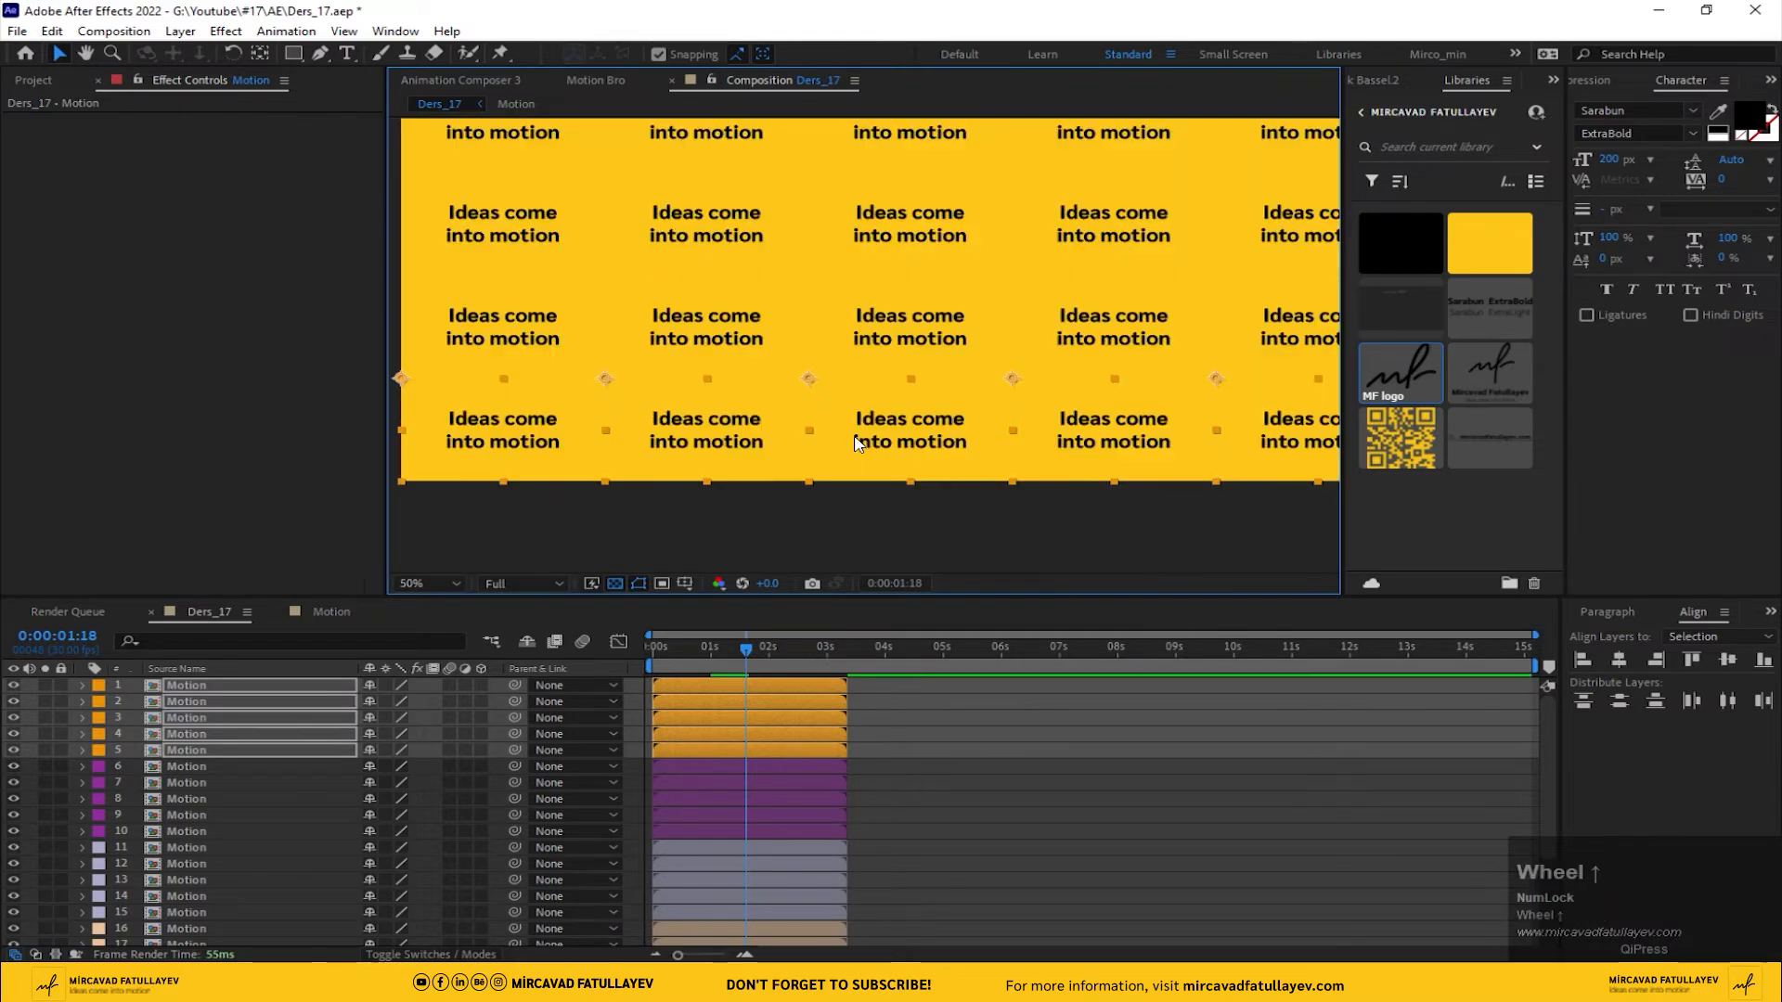
scroll(856, 438, down, 1)
middle_click(972, 367)
click(968, 787)
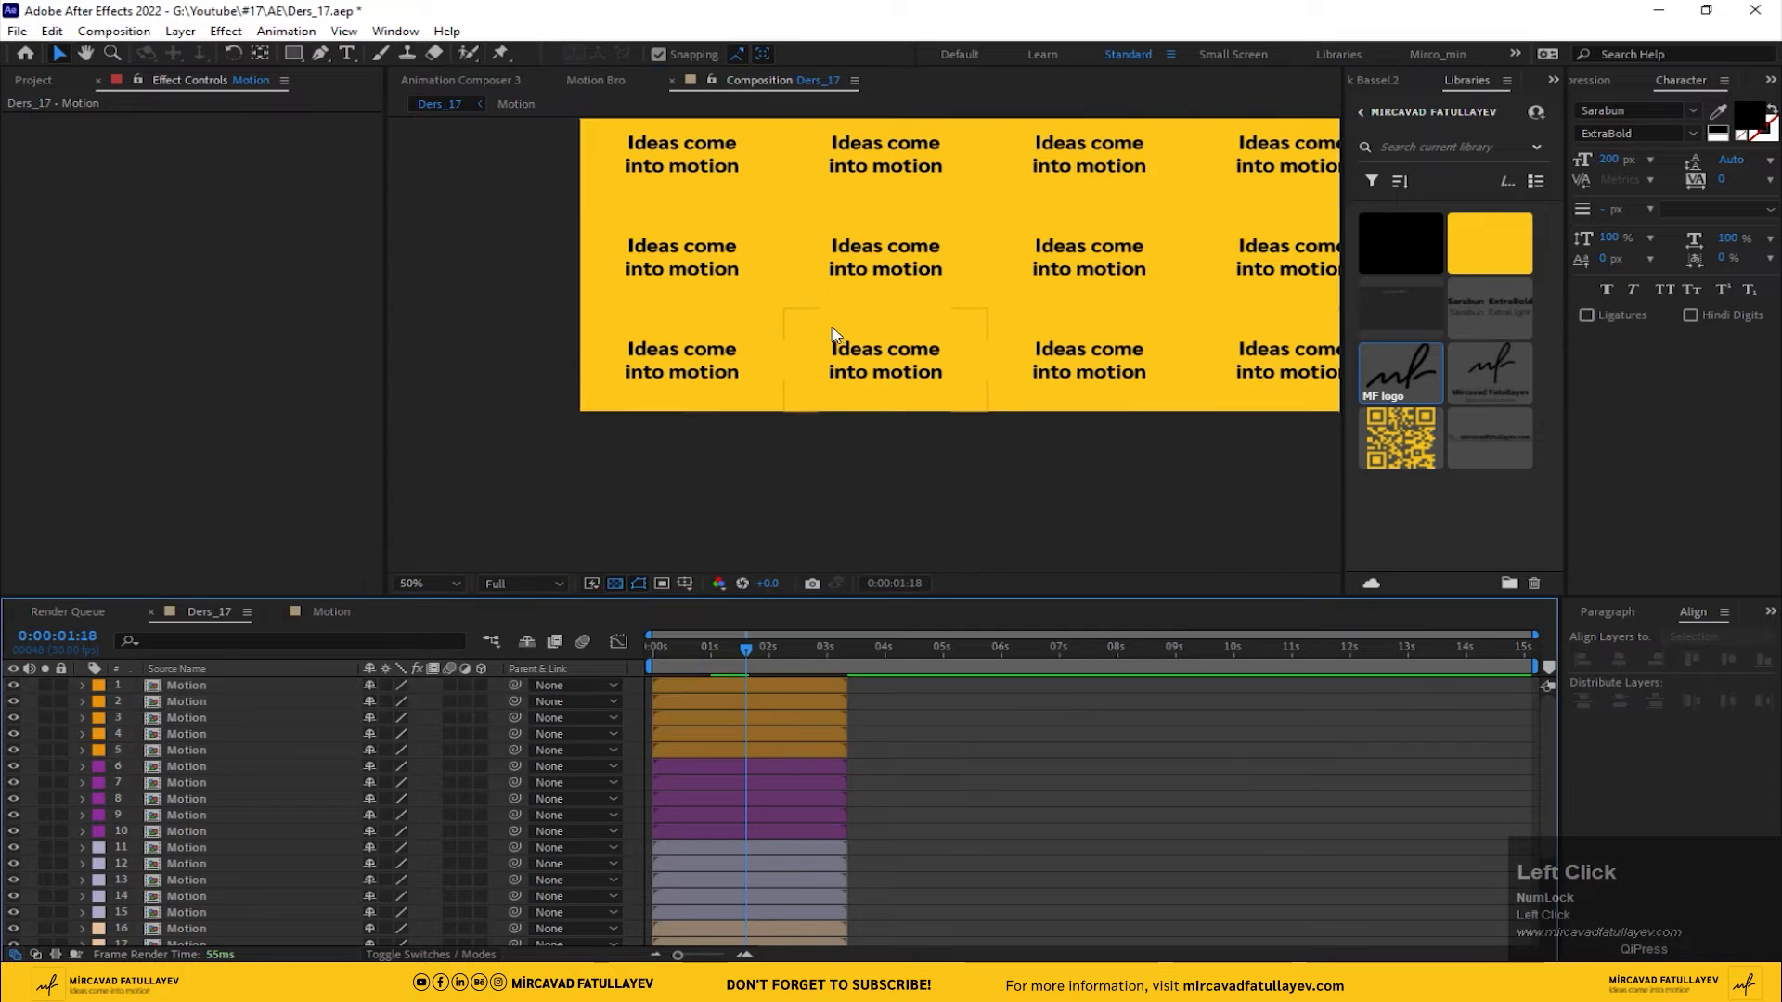
- Fit the composition to the viewer and preview the full grid's animation from the start
scroll(527, 582, down, 1)
click(410, 583)
click(438, 614)
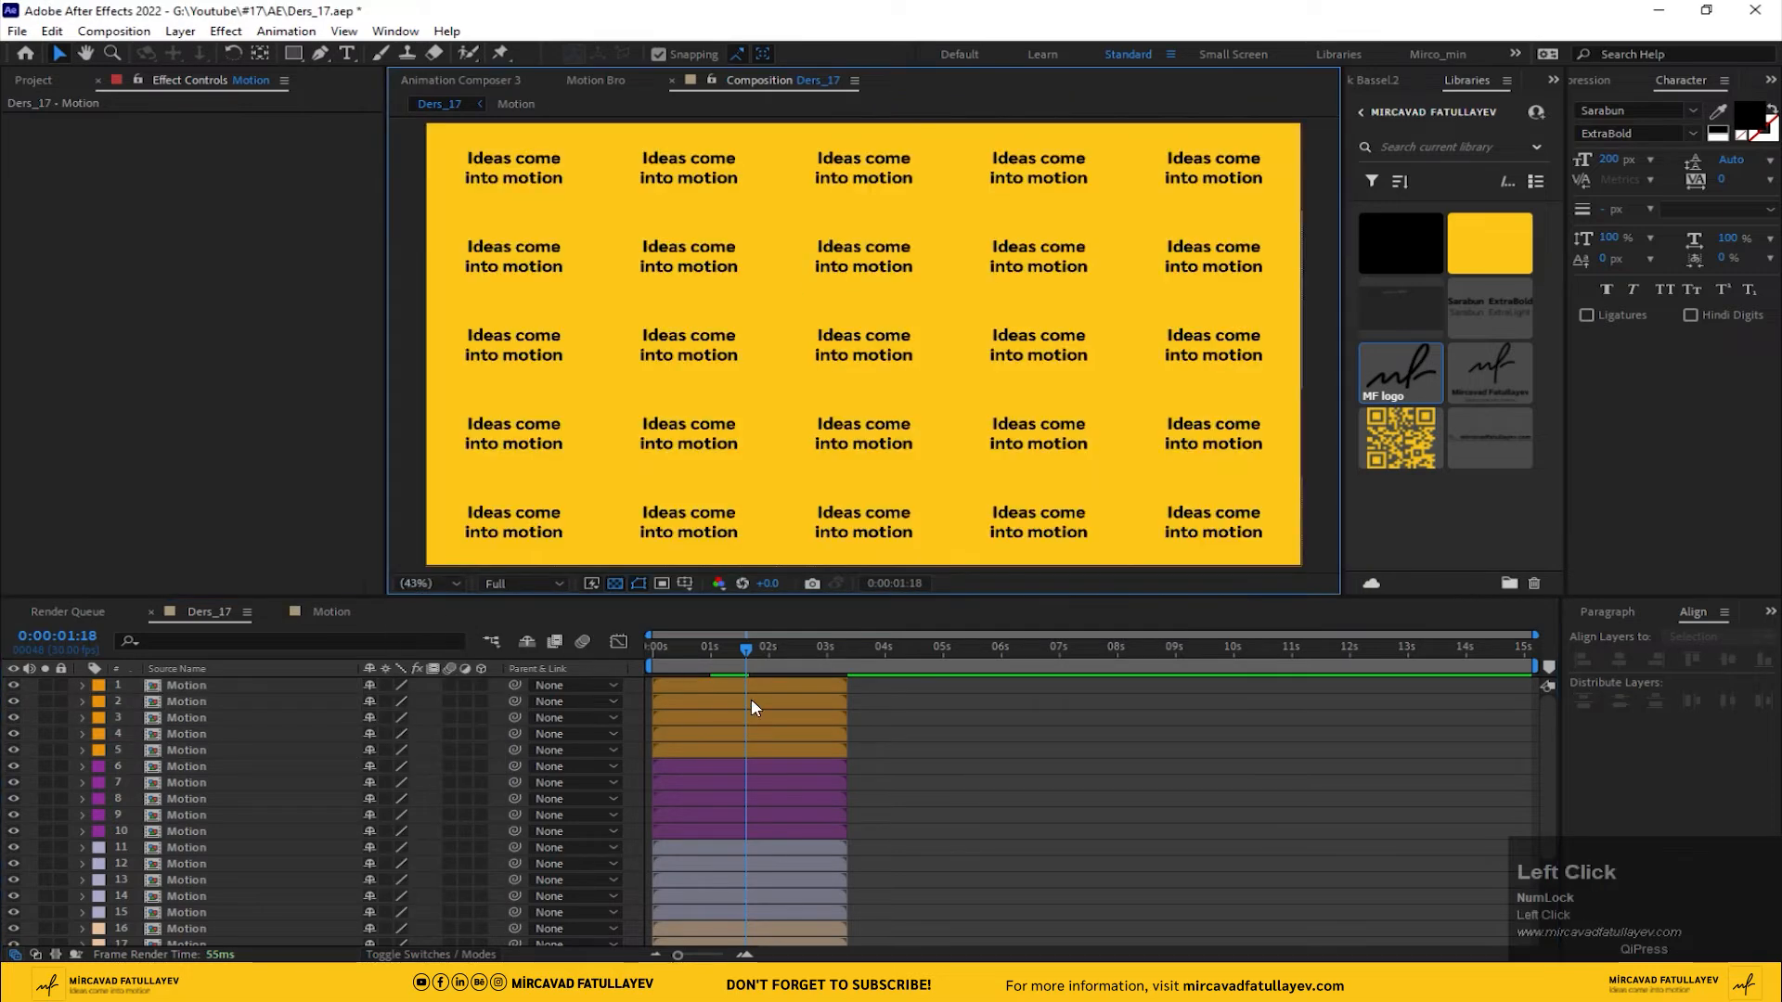
drag(682, 659, 497, 698)
key(space)
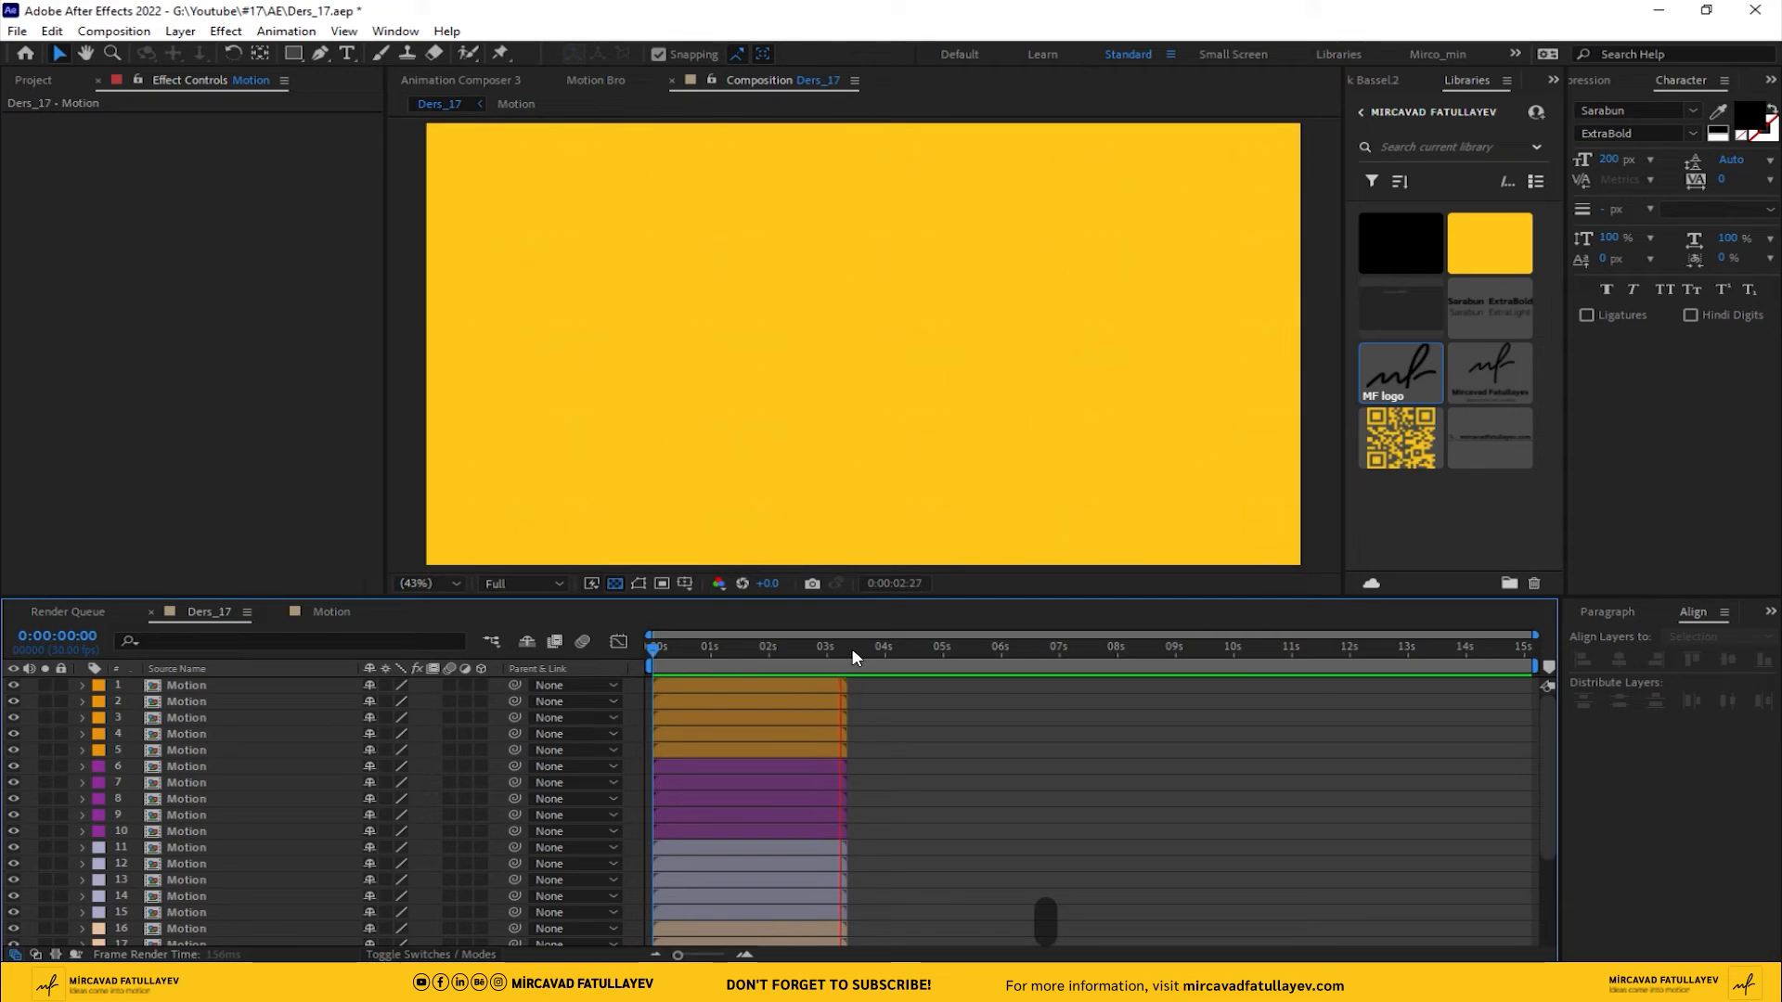
click(733, 663)
drag(733, 663, 471, 692)
- Enable time remapping on all Motion layers in Ders_17
click(190, 781)
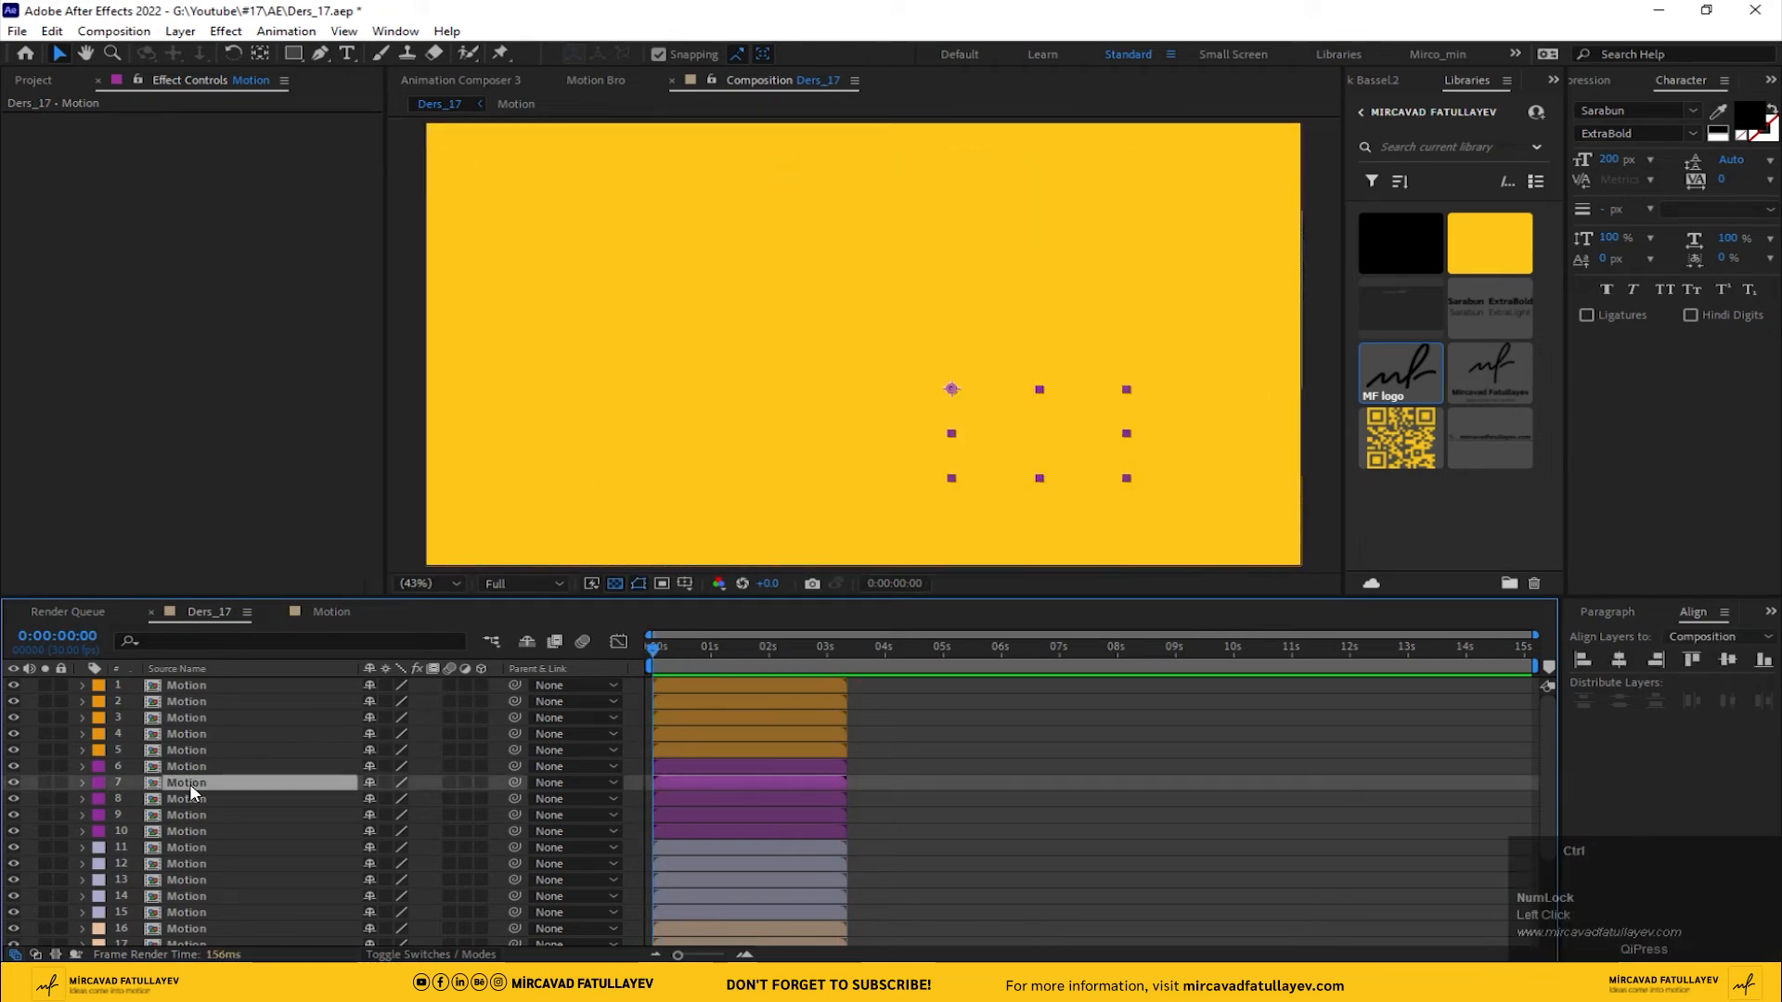
key(ctrl+a)
right_click(190, 705)
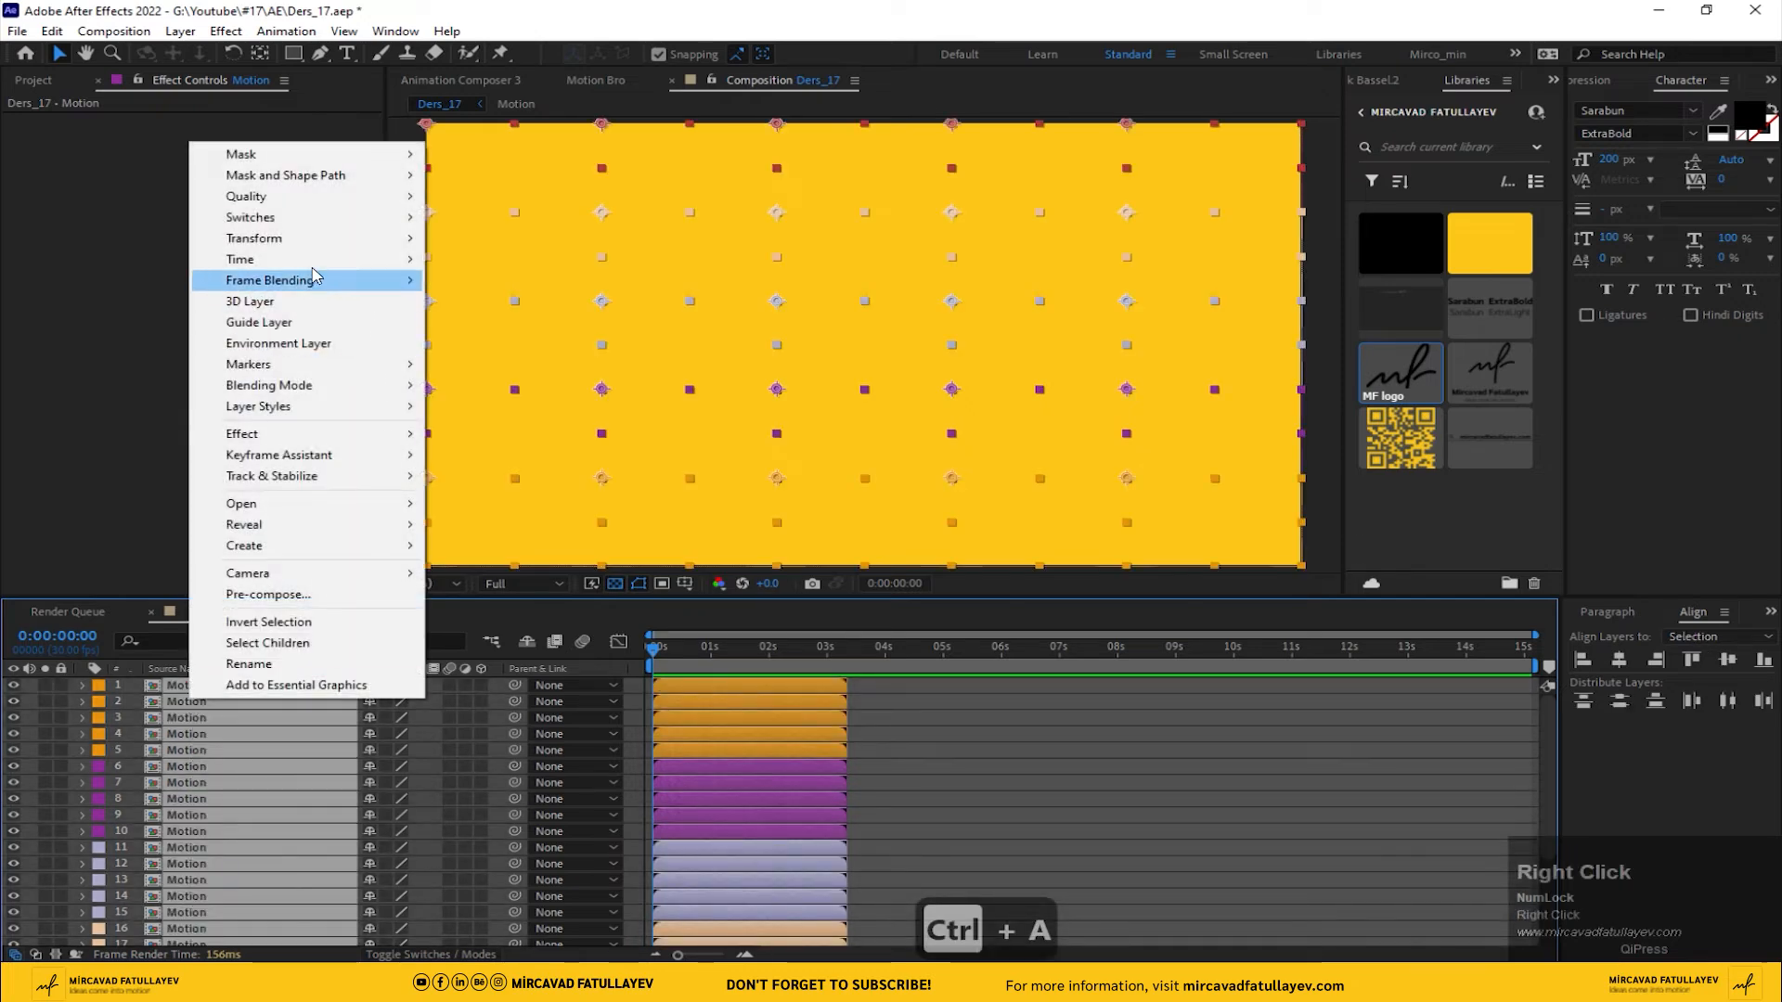
click(368, 265)
click(509, 264)
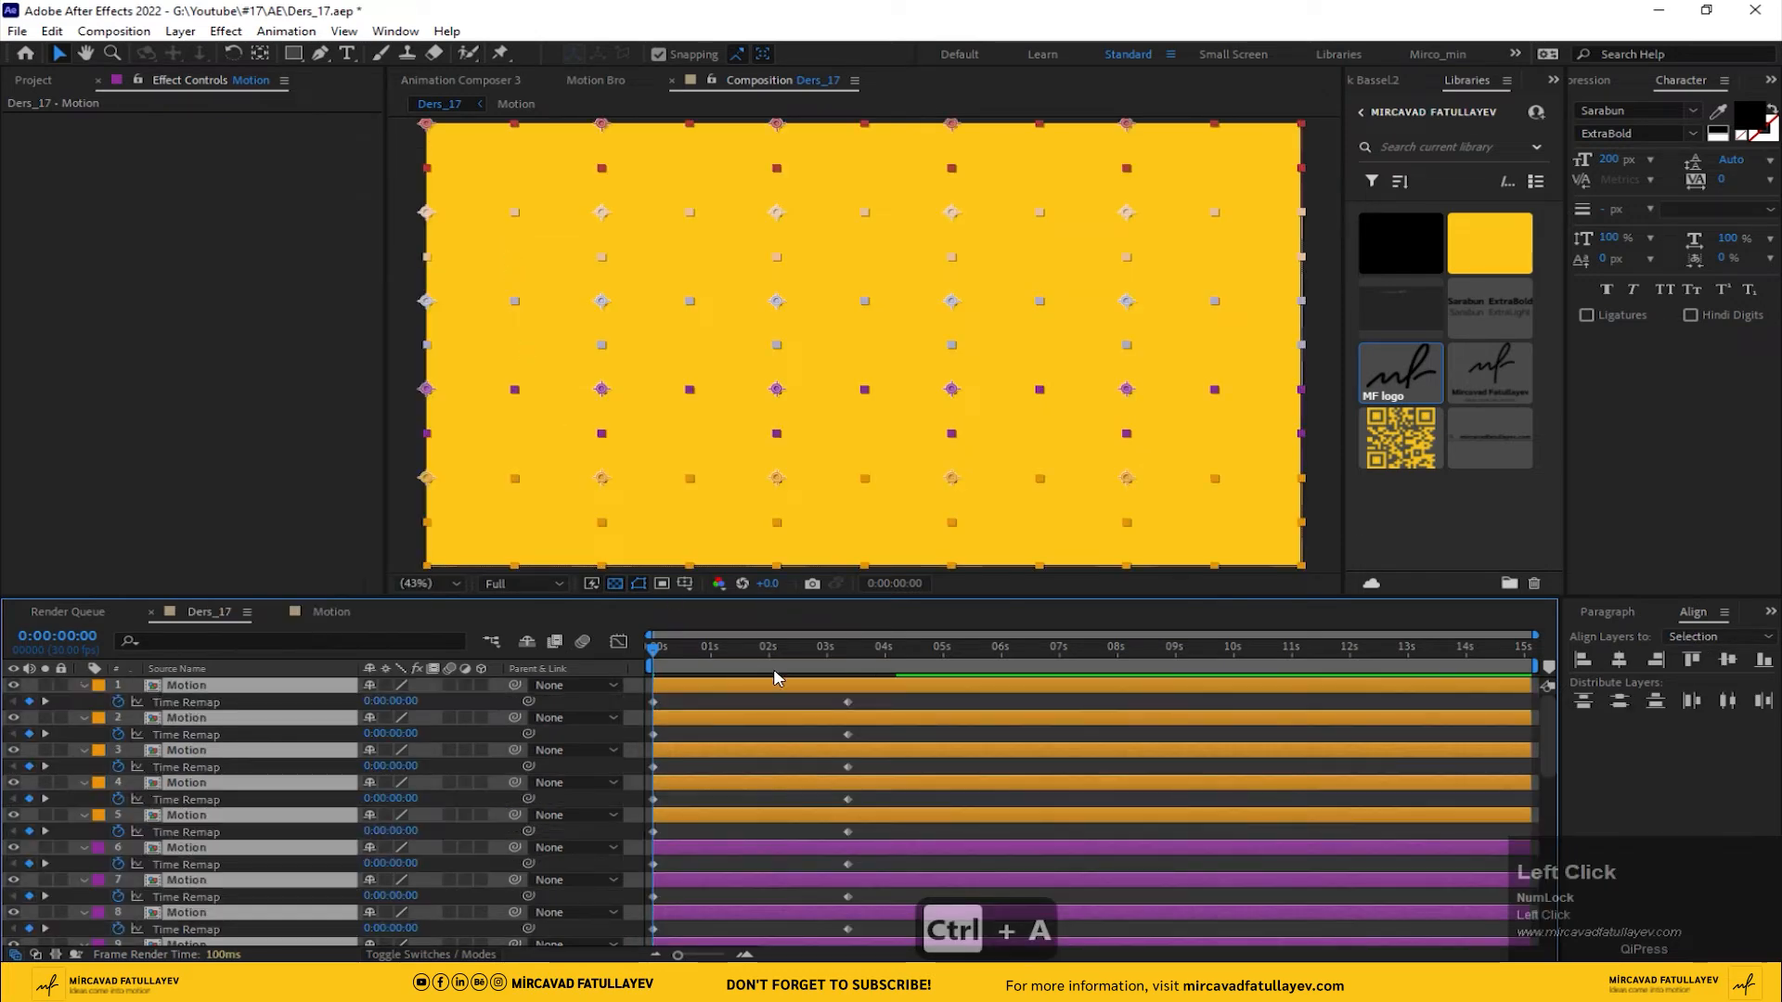
- Add a Time Remap keyframe at 0:00:03:10 to every Motion layer
drag(841, 648, 854, 661)
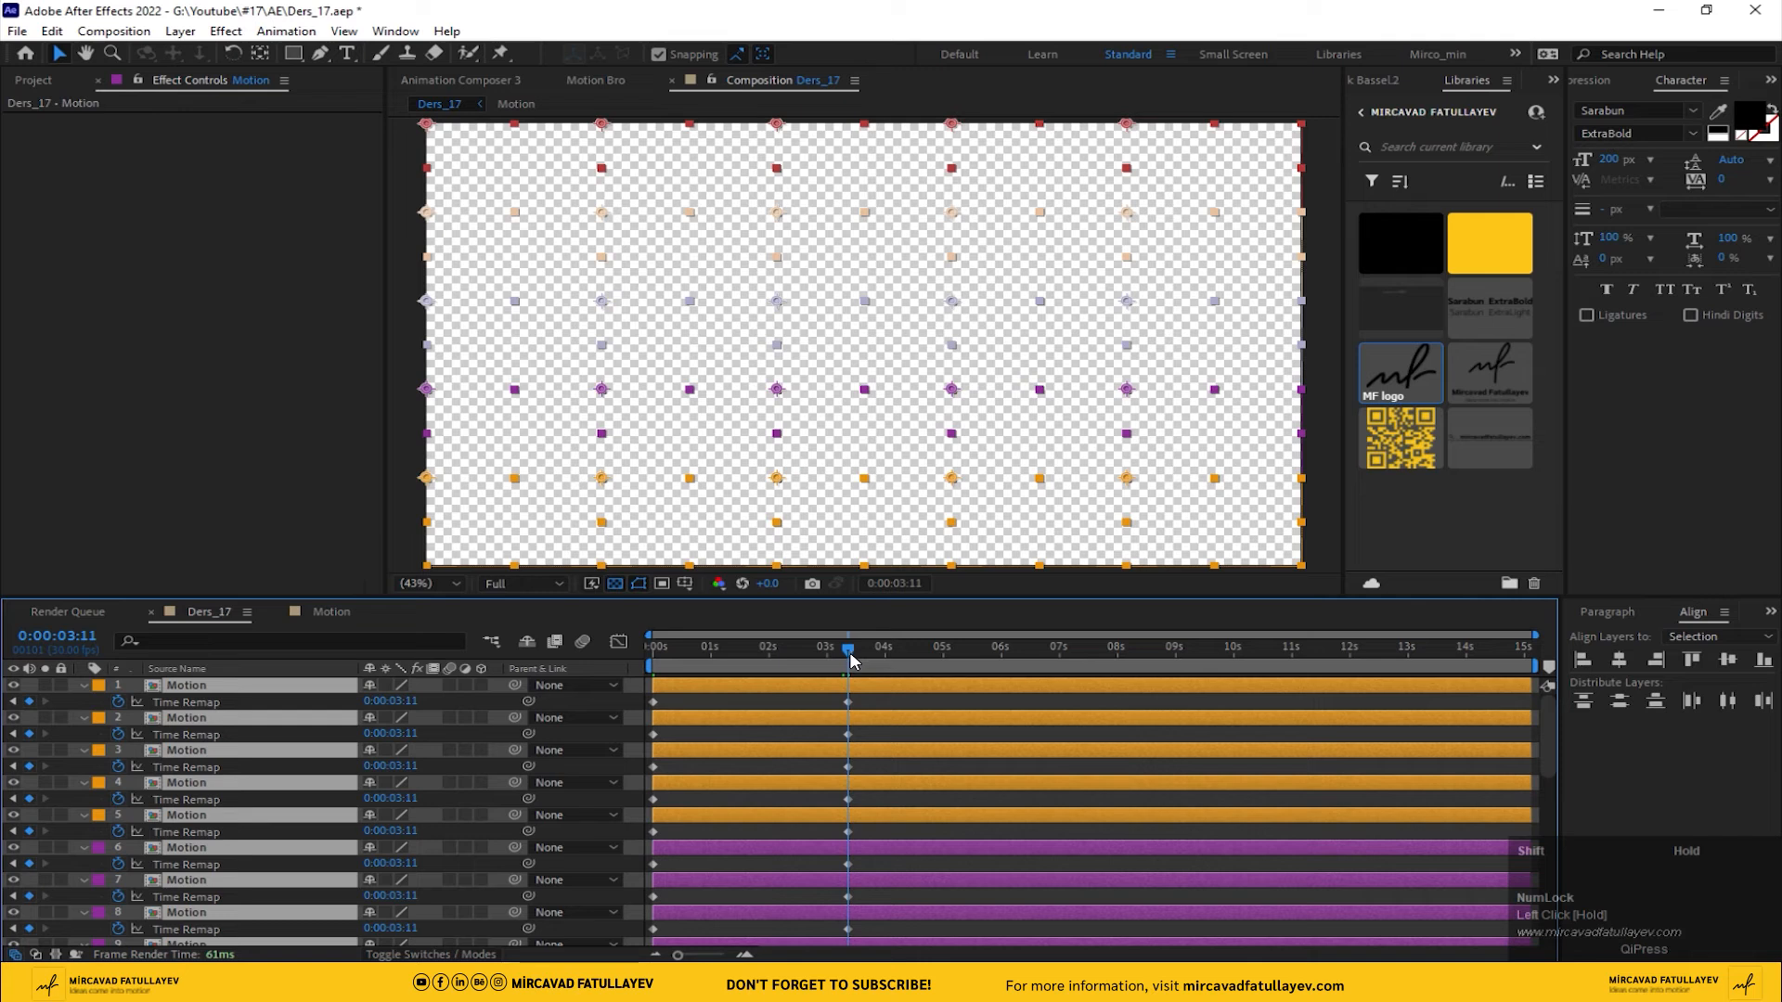
key(Page_Up)
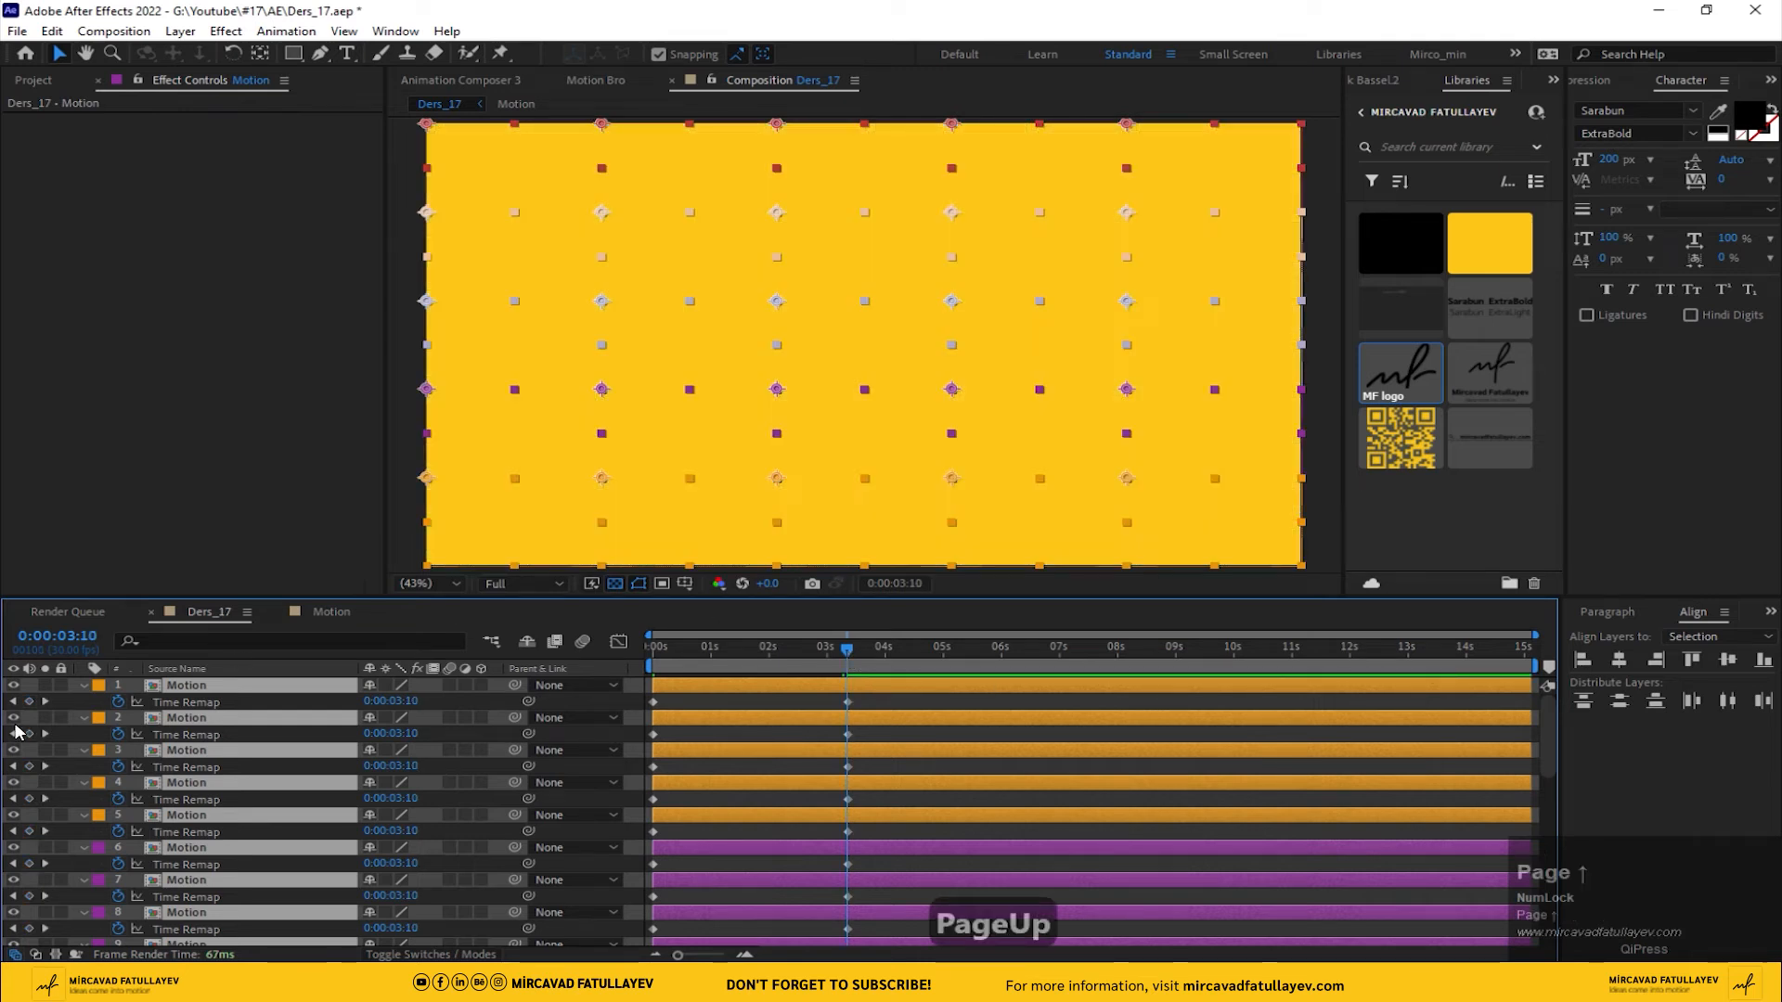
click(30, 703)
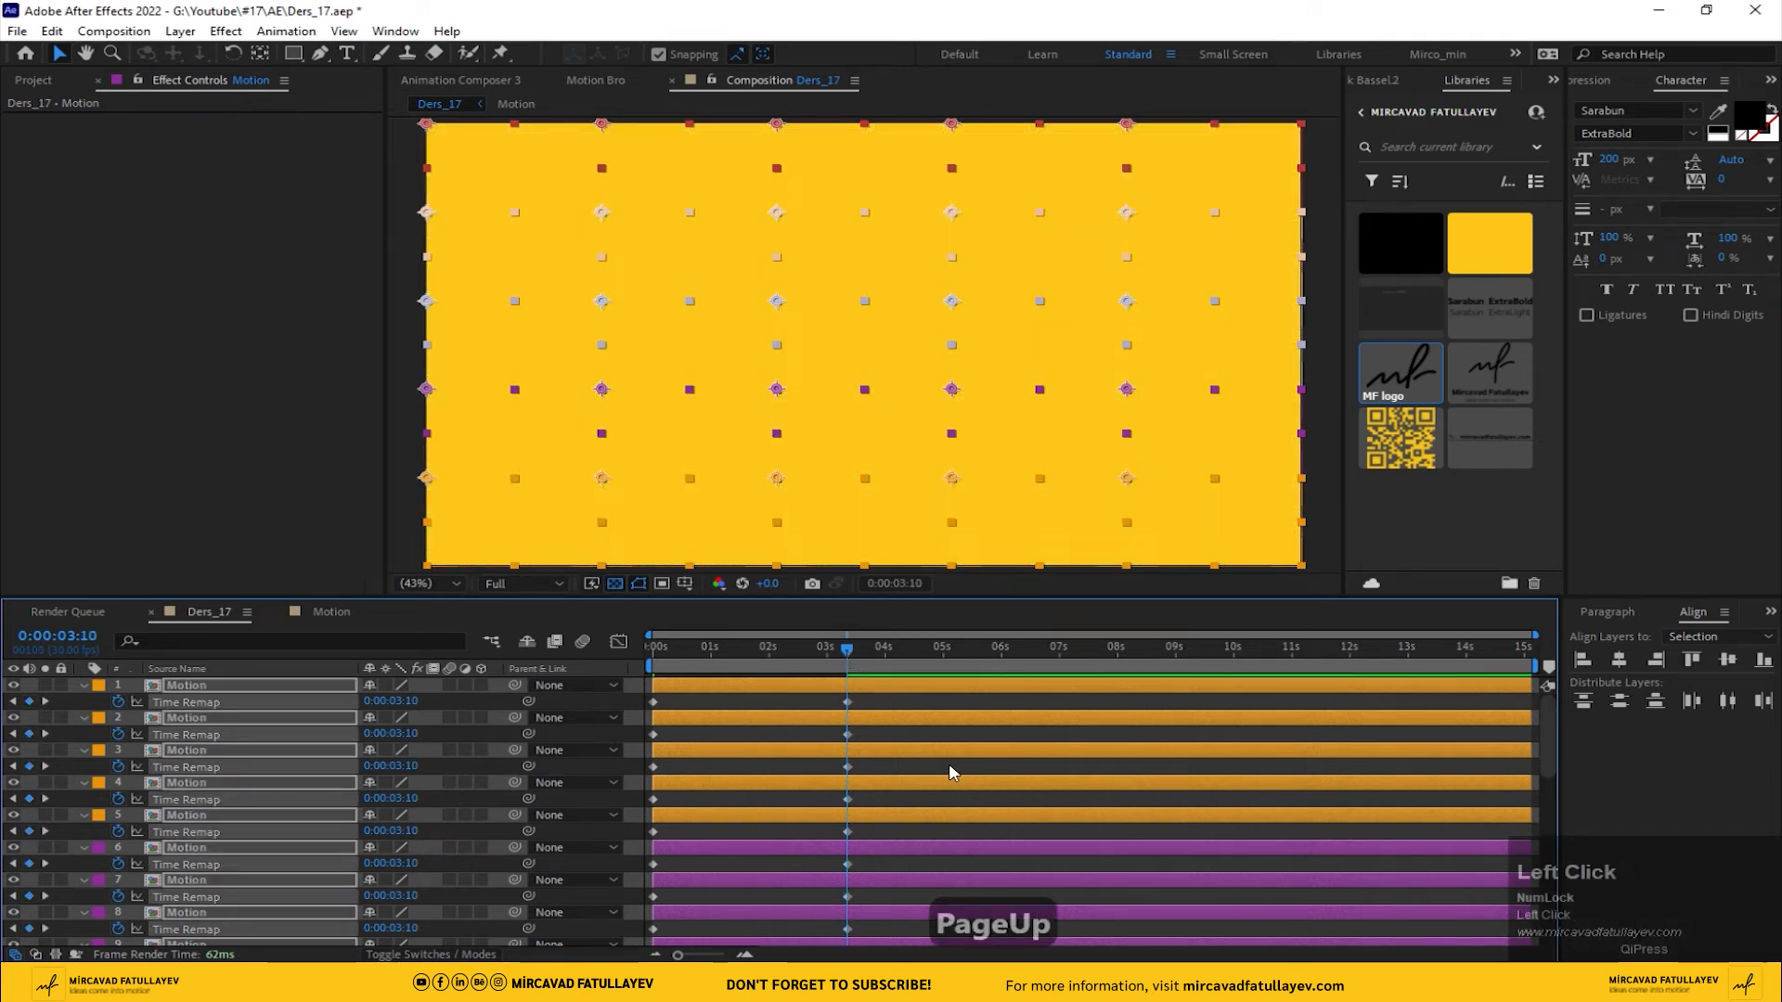
- Delete the final Time Remap keyframes at 0:00:03:11 from all Motion layers
key(equal)
key(equal)
drag(889, 714, 863, 944)
key(Delete)
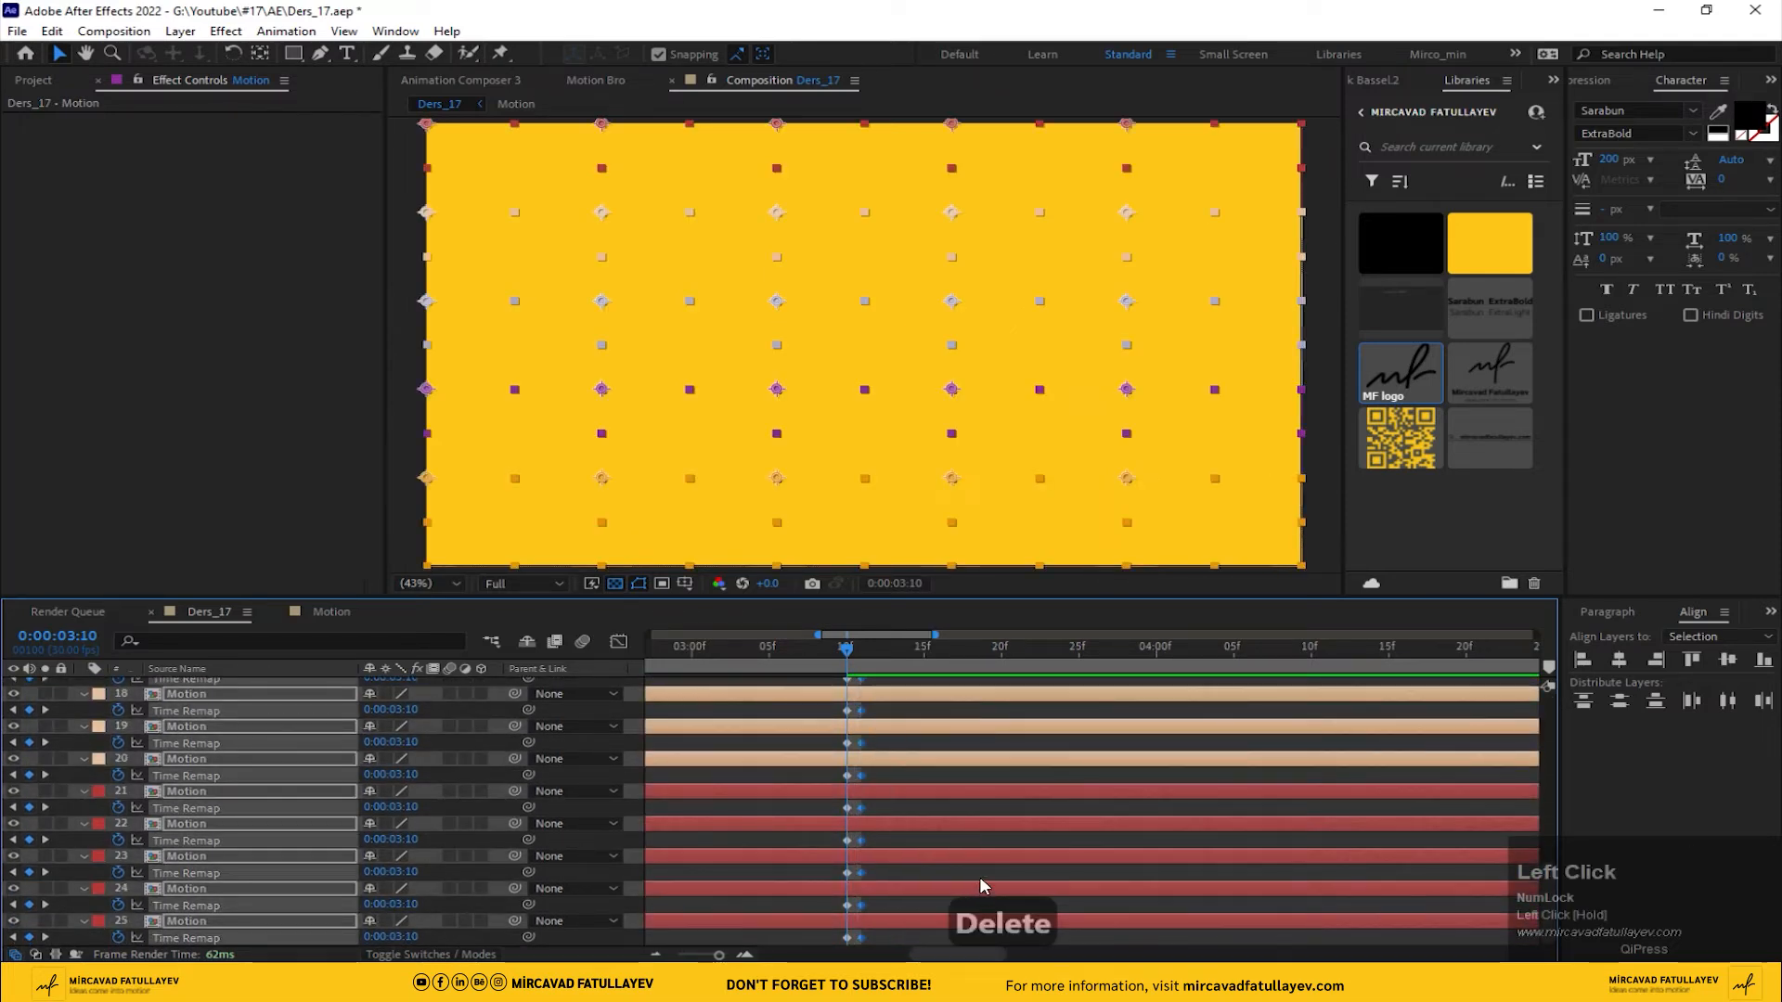
- Select all remaining Time Remap keyframes and stagger them by one frame per layer with the Motion Tools Sequence function
scroll(898, 723, up, 10)
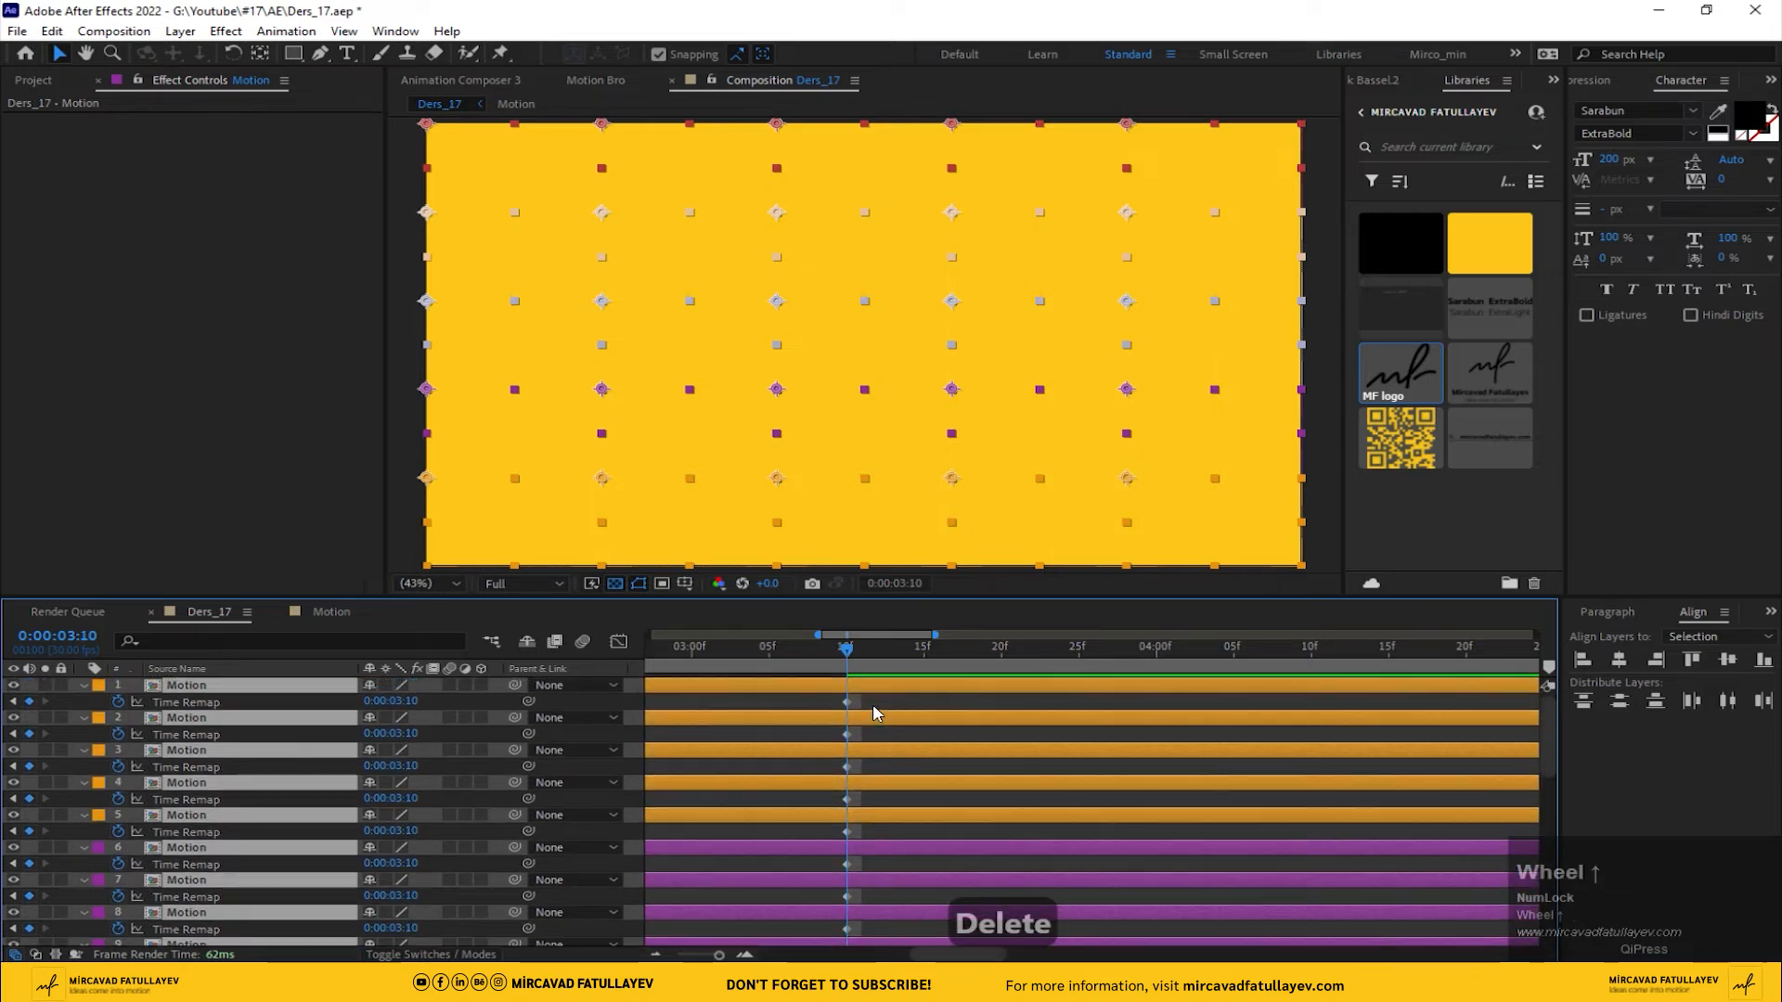
key(minus)
key(minus)
key(minus)
key(minus)
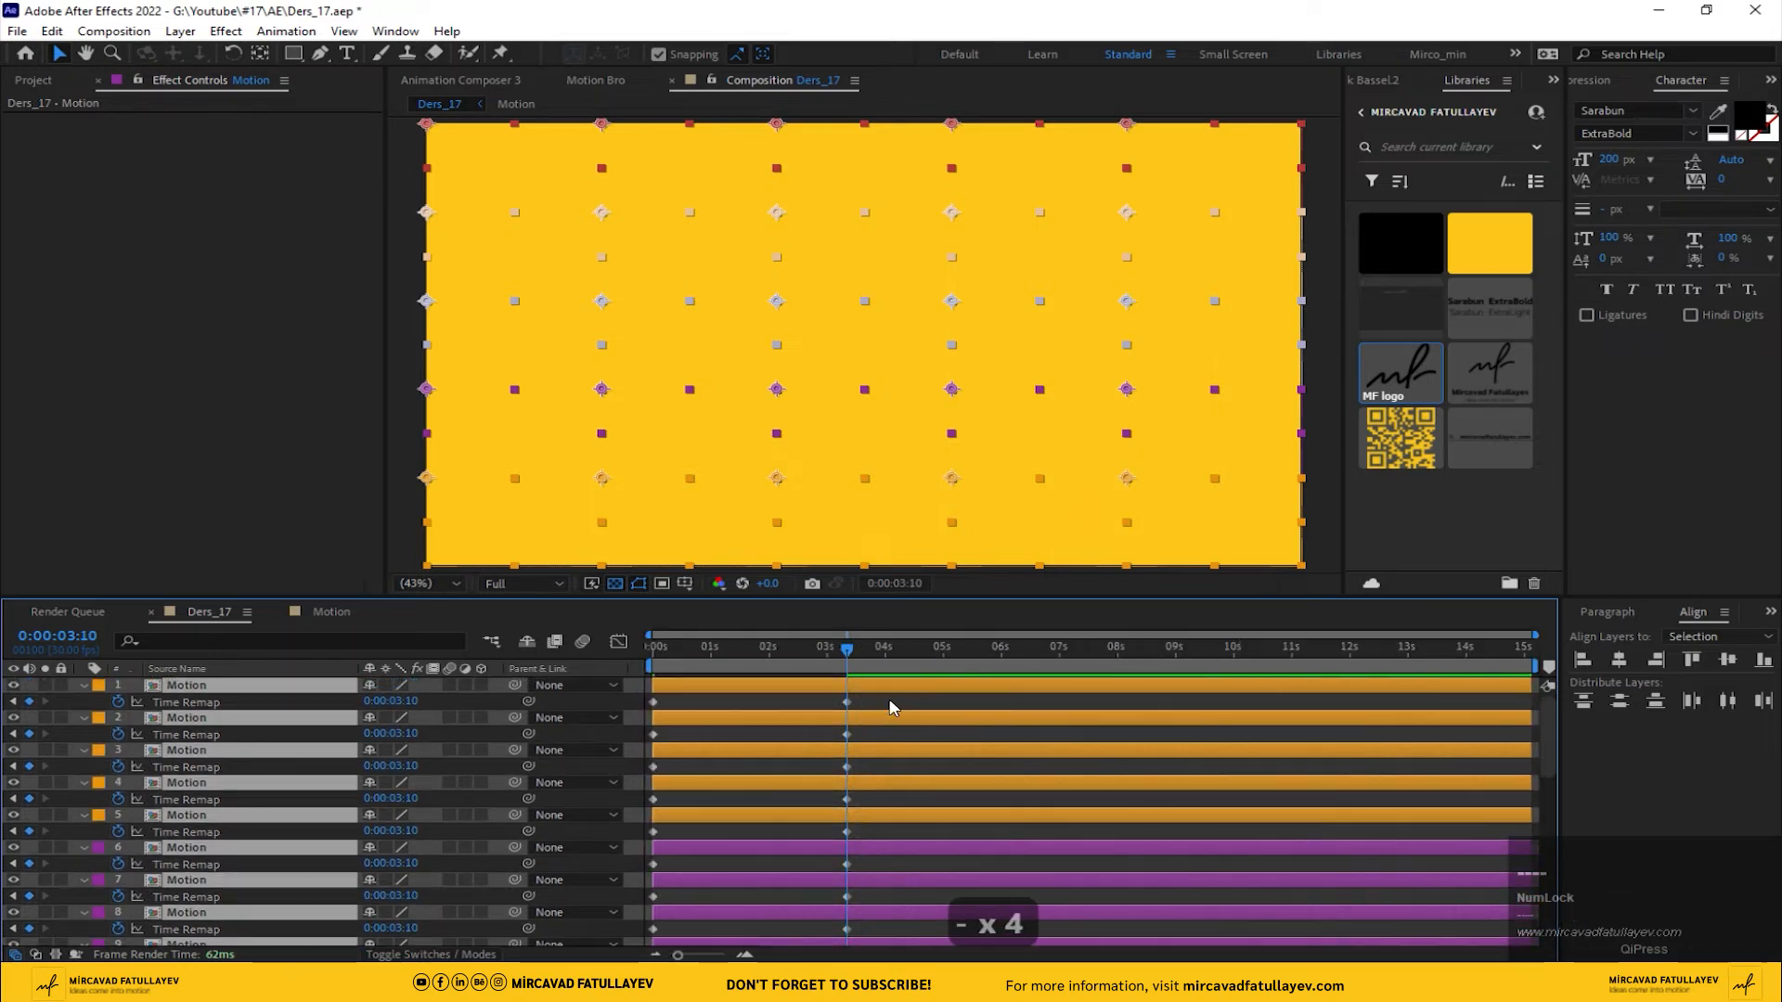
click(898, 699)
drag(599, 893, 898, 956)
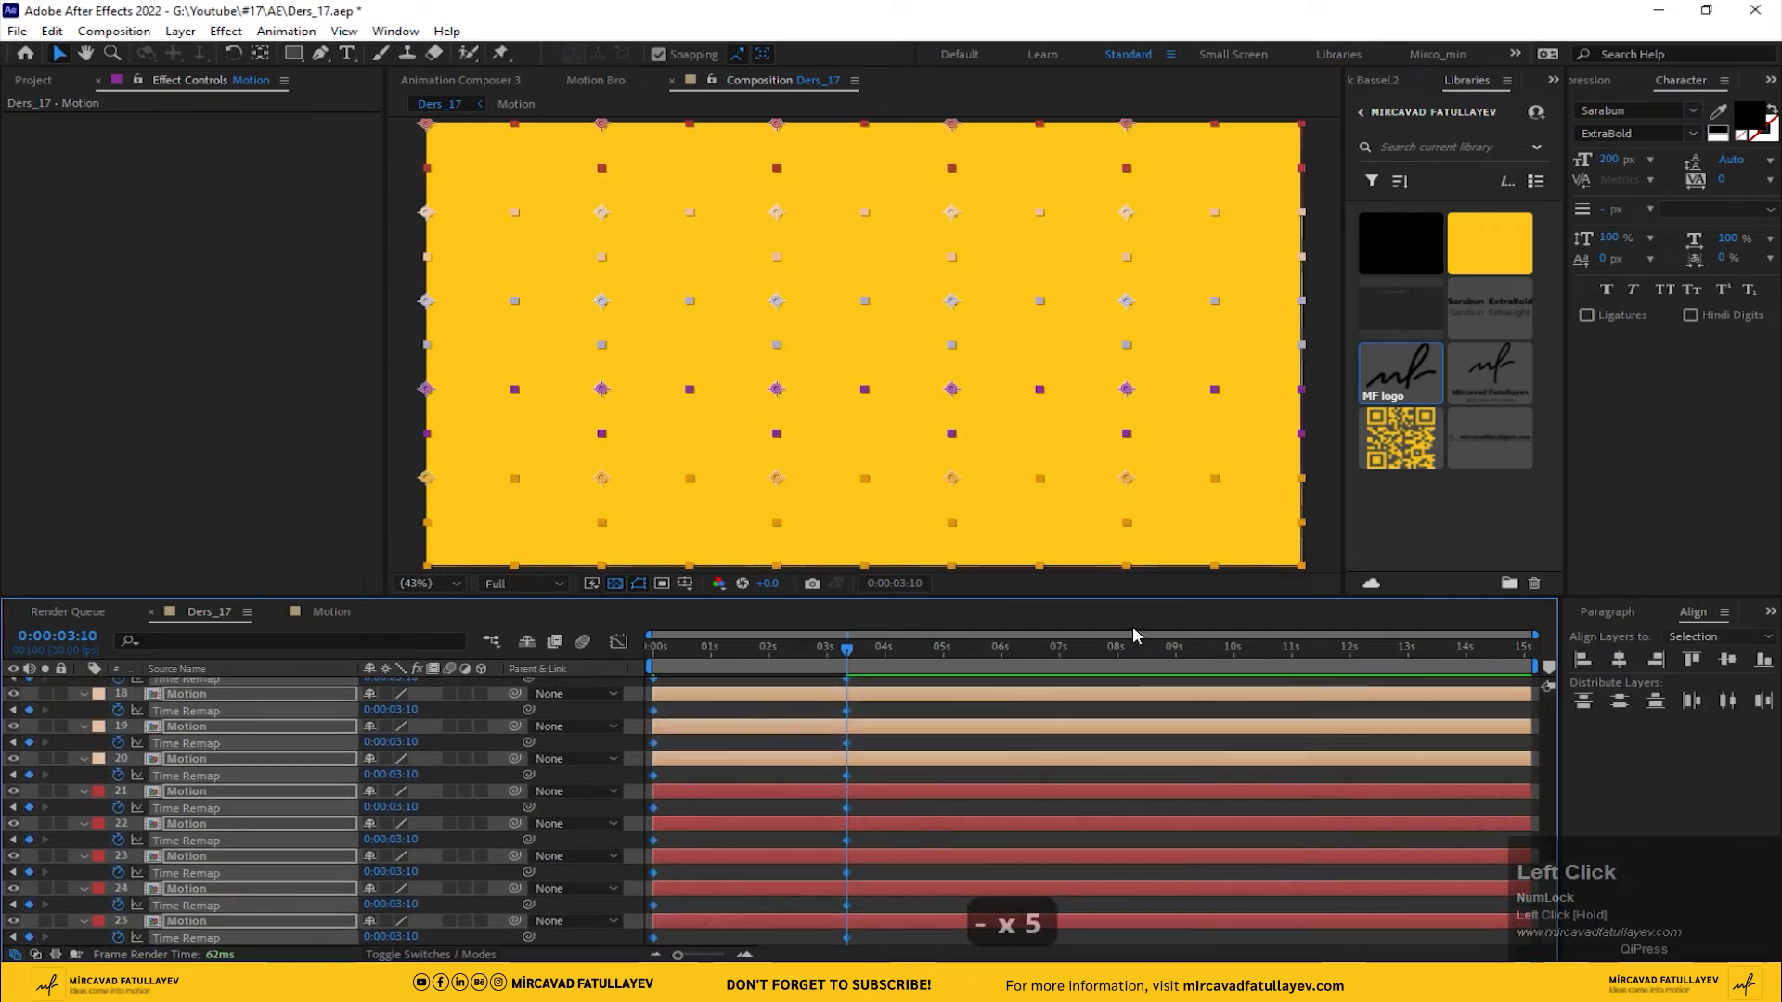
click(1769, 81)
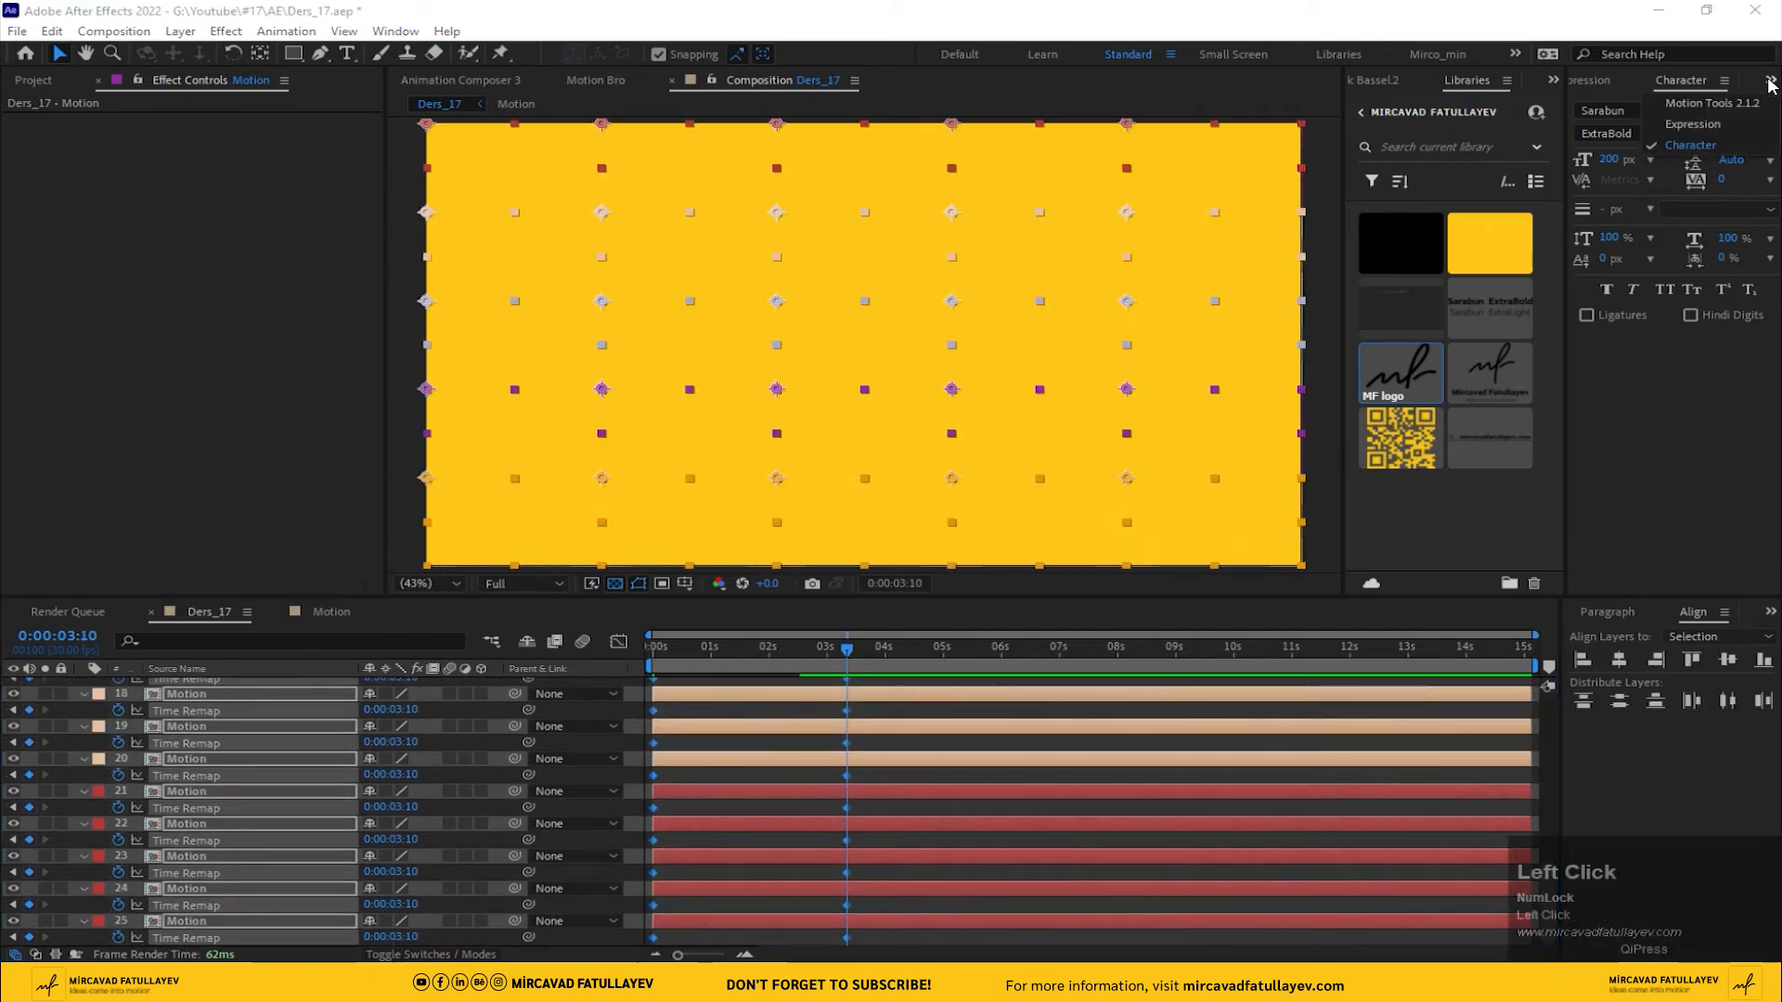
click(1712, 103)
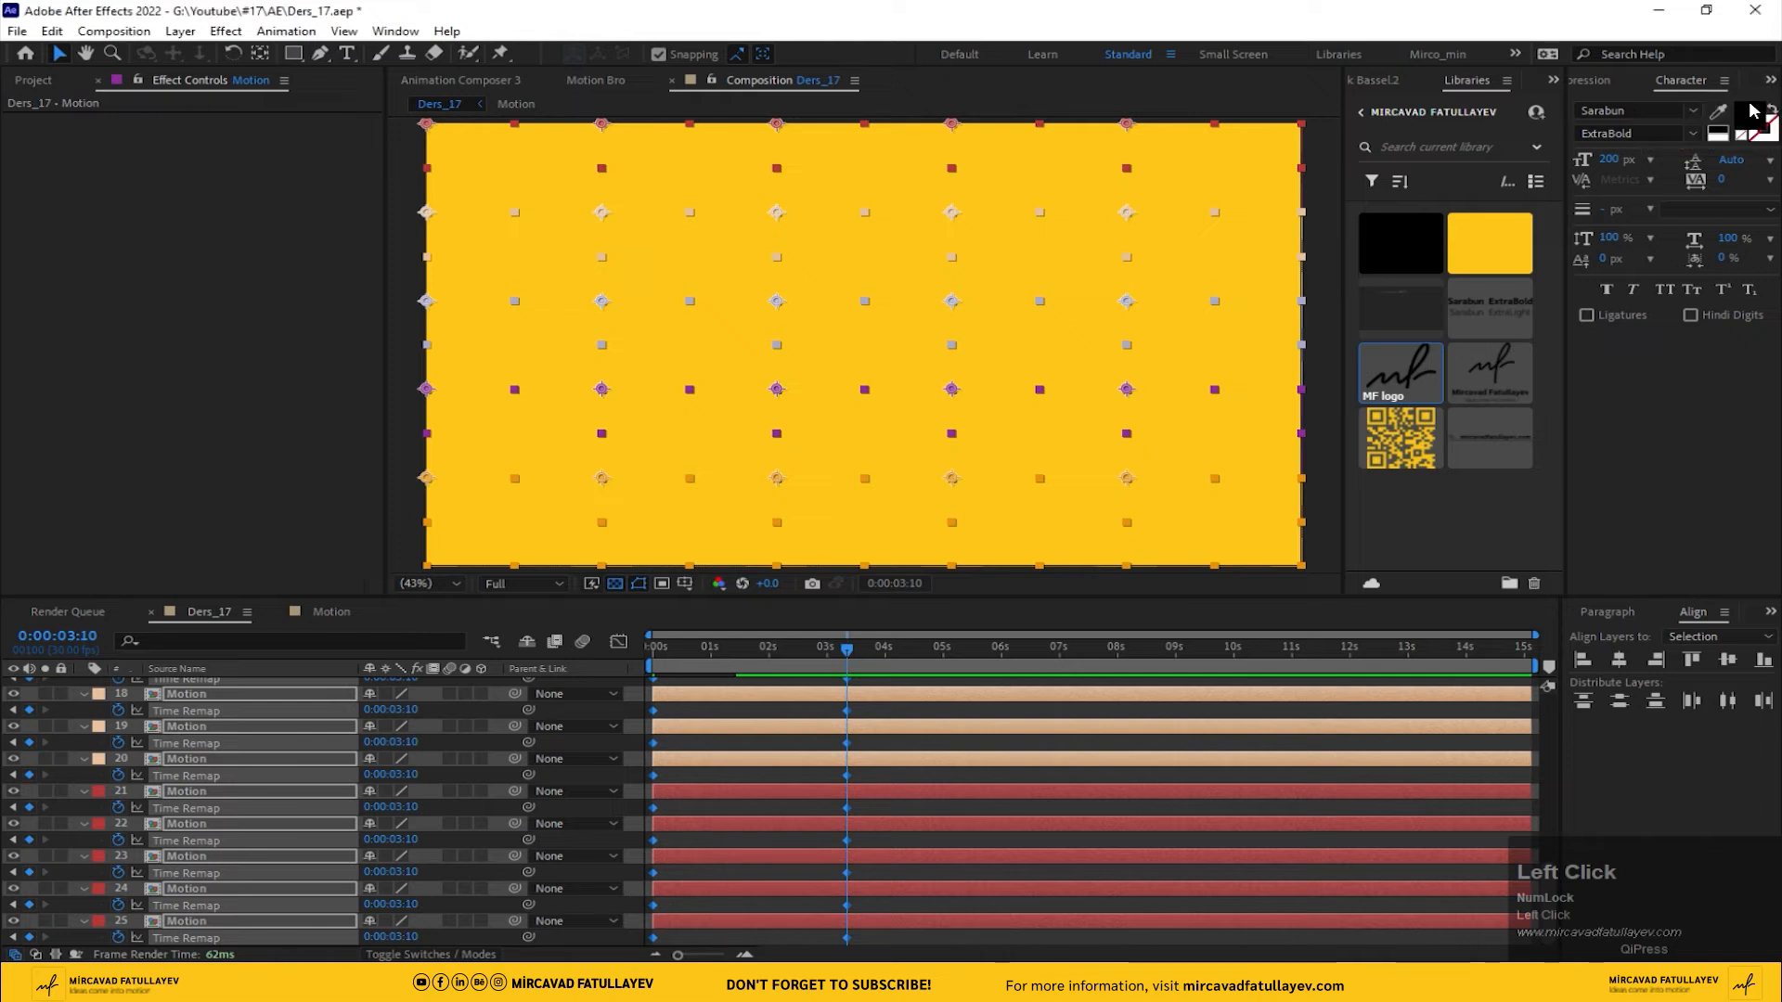
click(1599, 322)
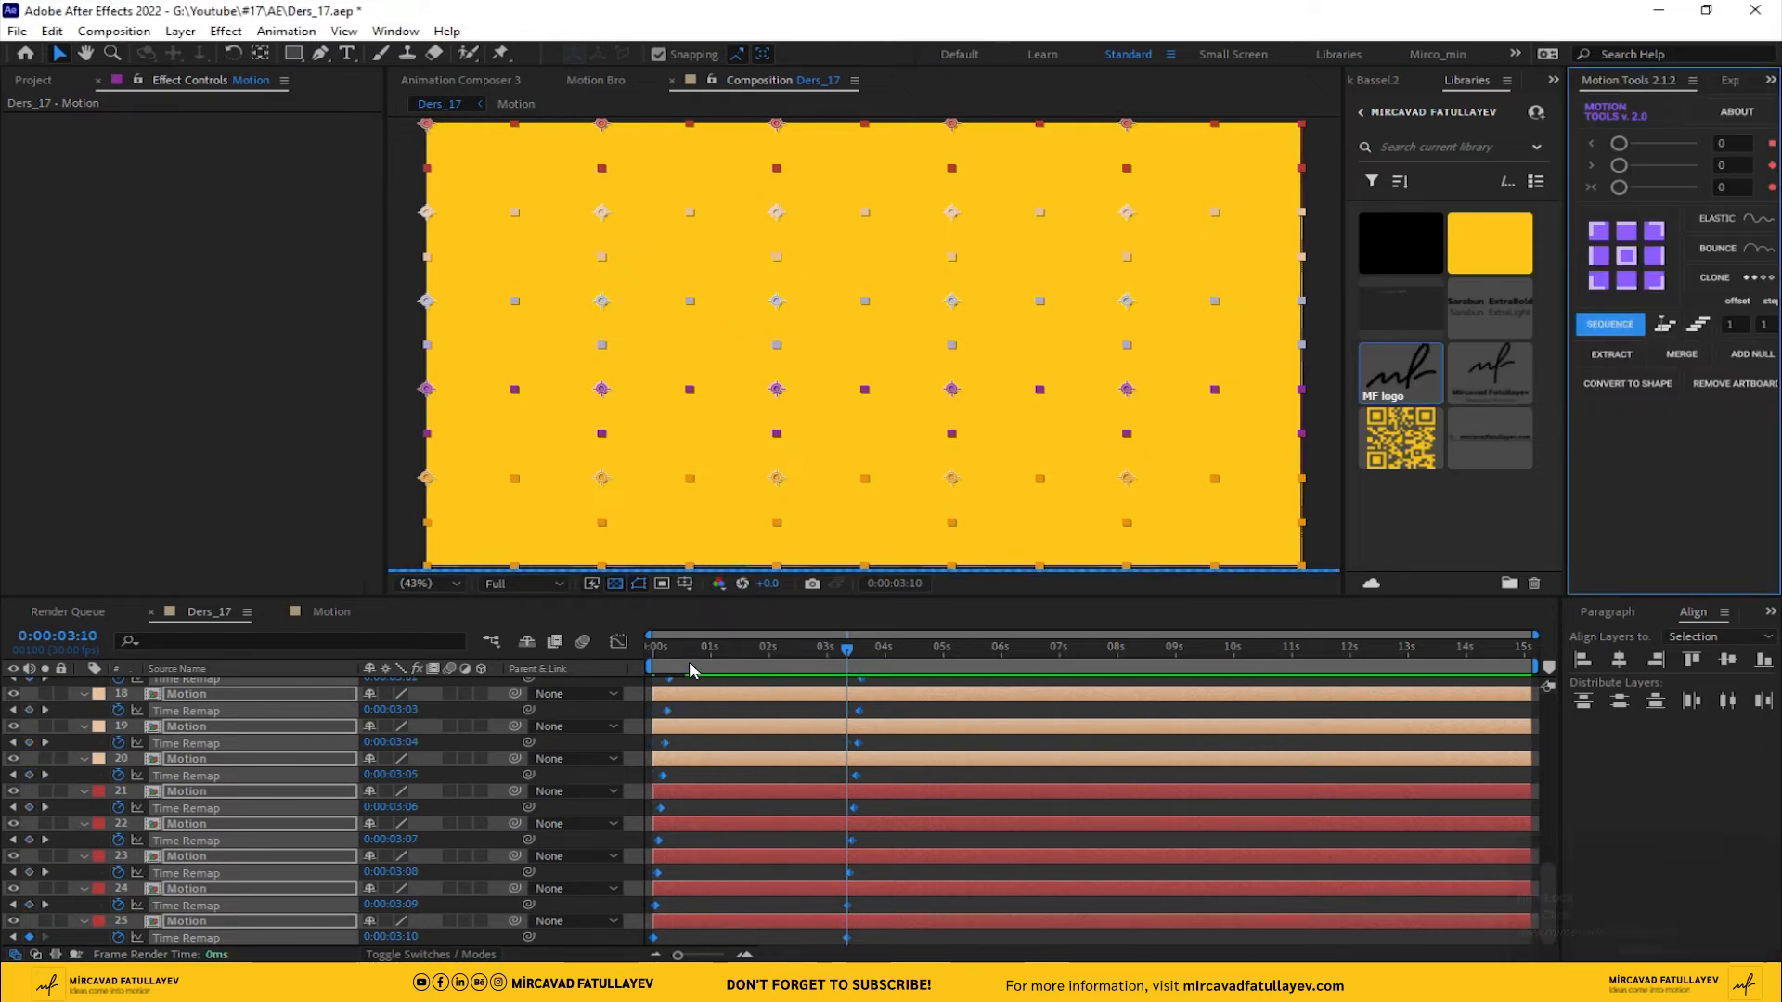
- Preview the staggered grid animation from the start of the composition
drag(687, 657, 654, 657)
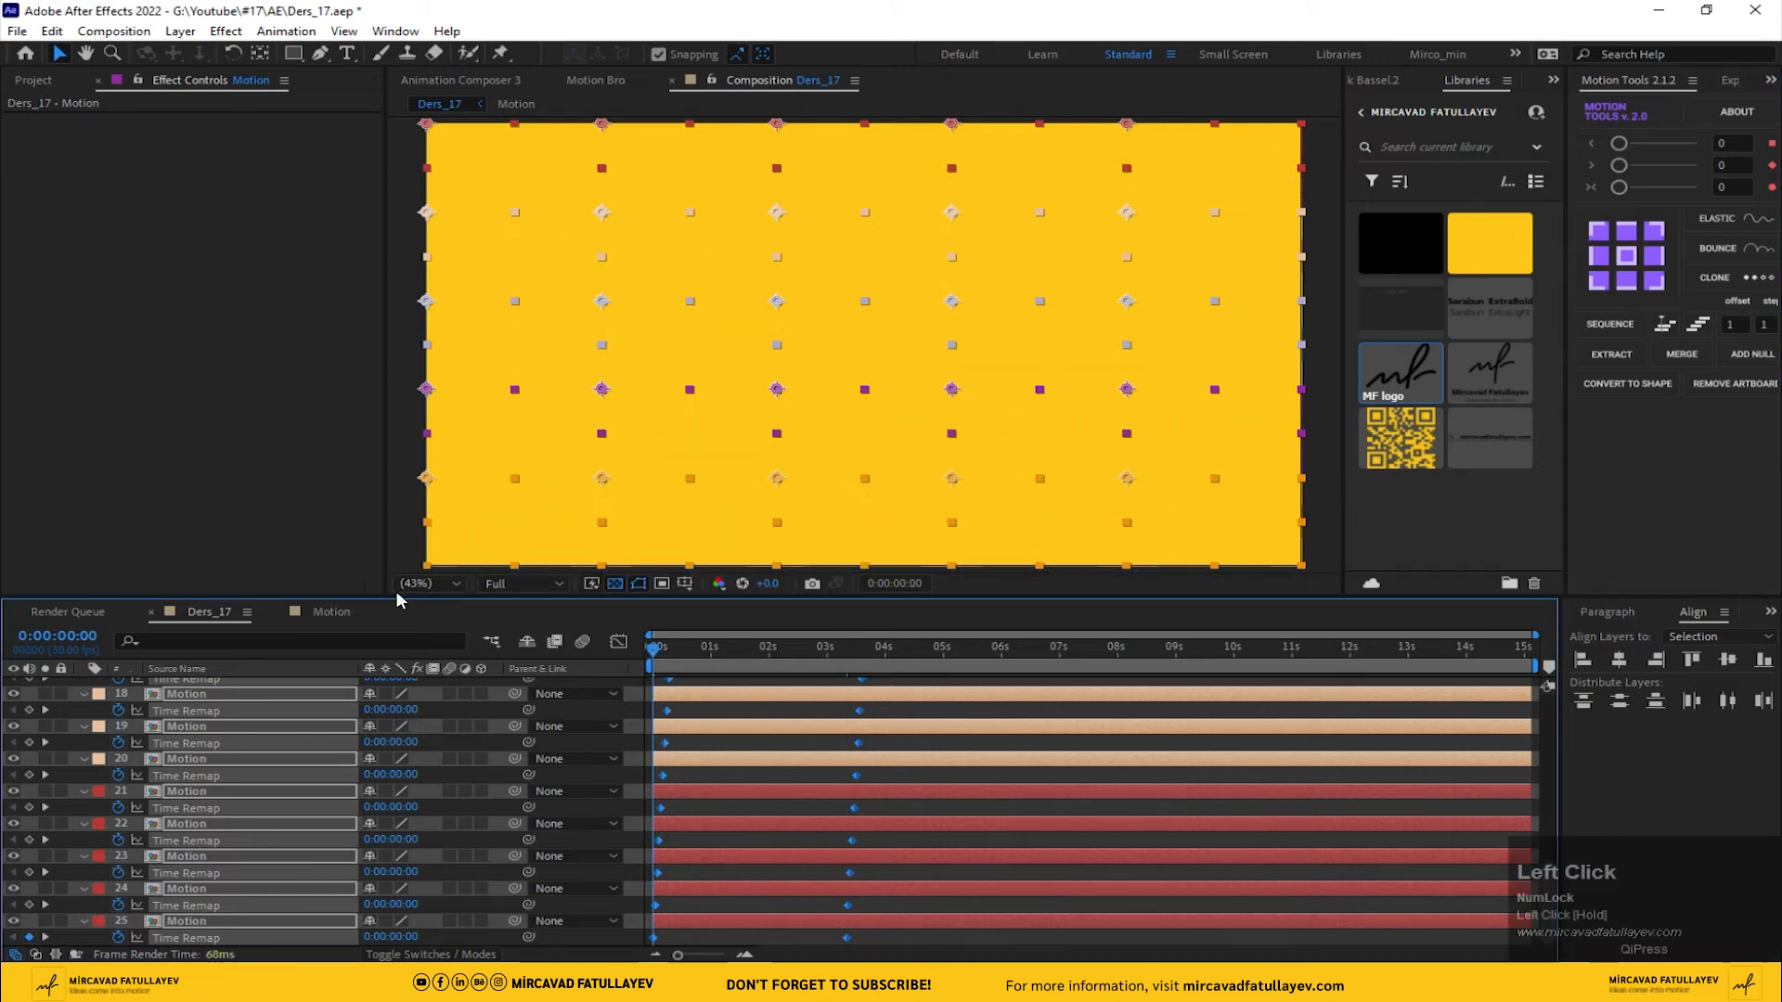
click(414, 583)
click(945, 704)
key(space)
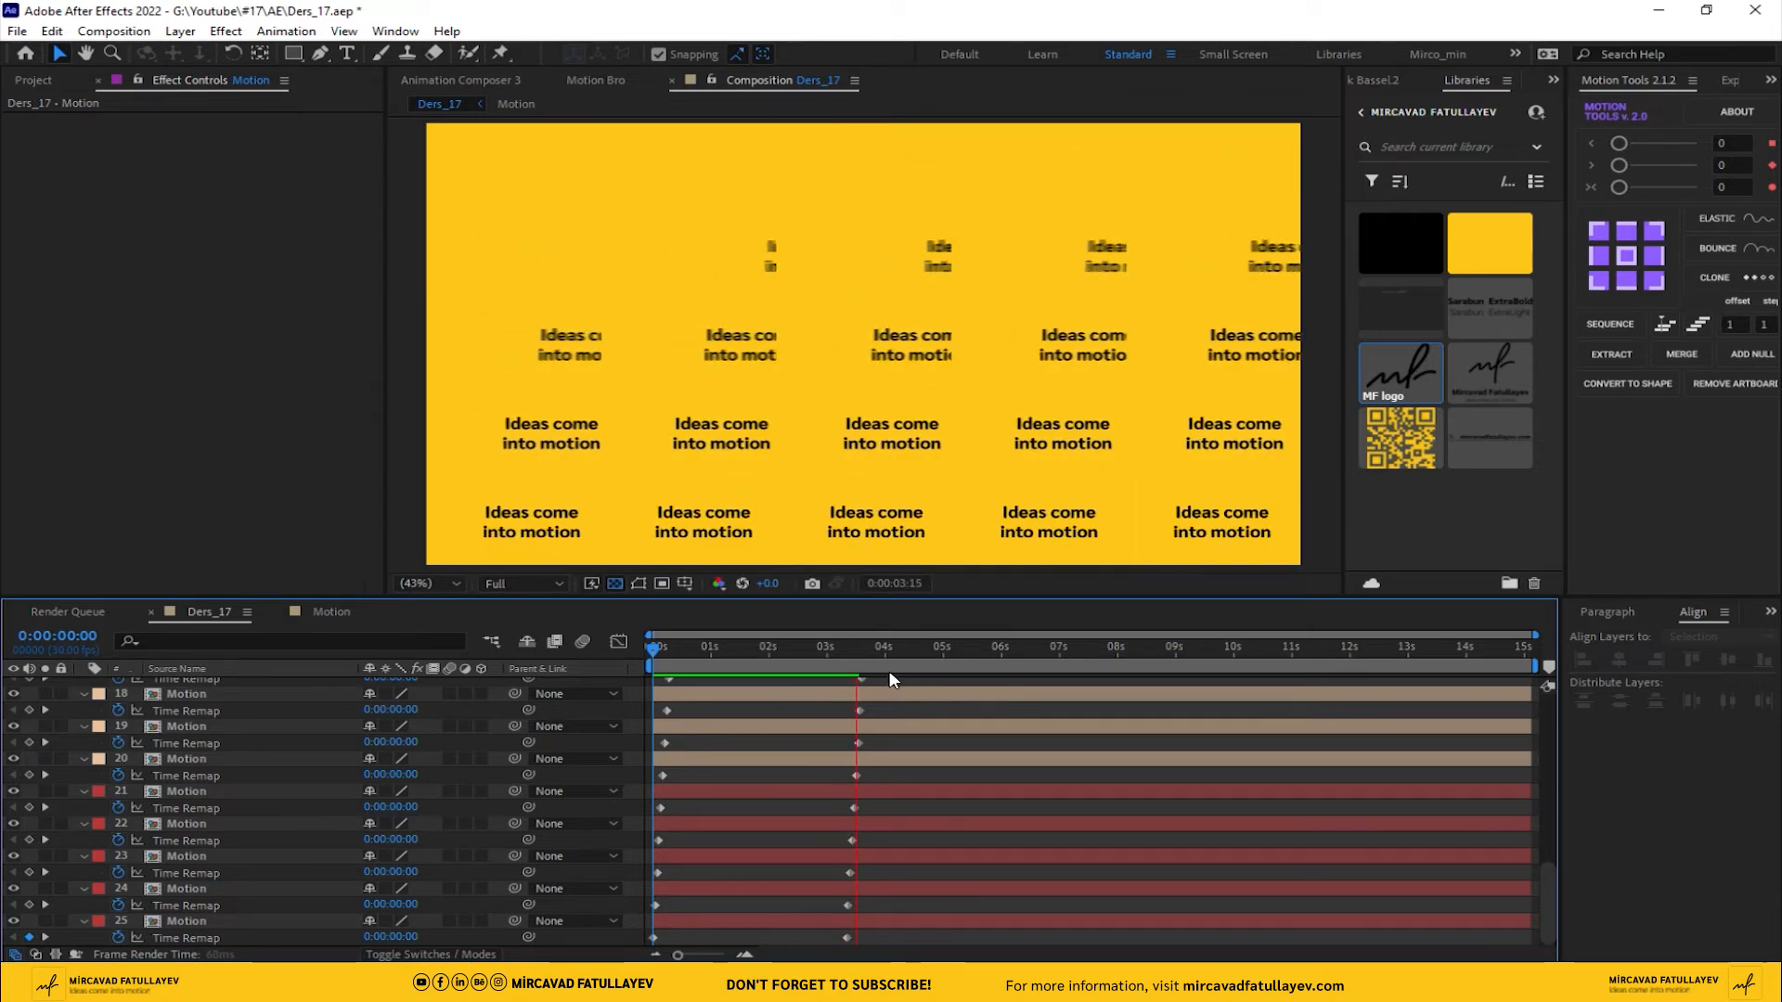
click(670, 690)
key(space)
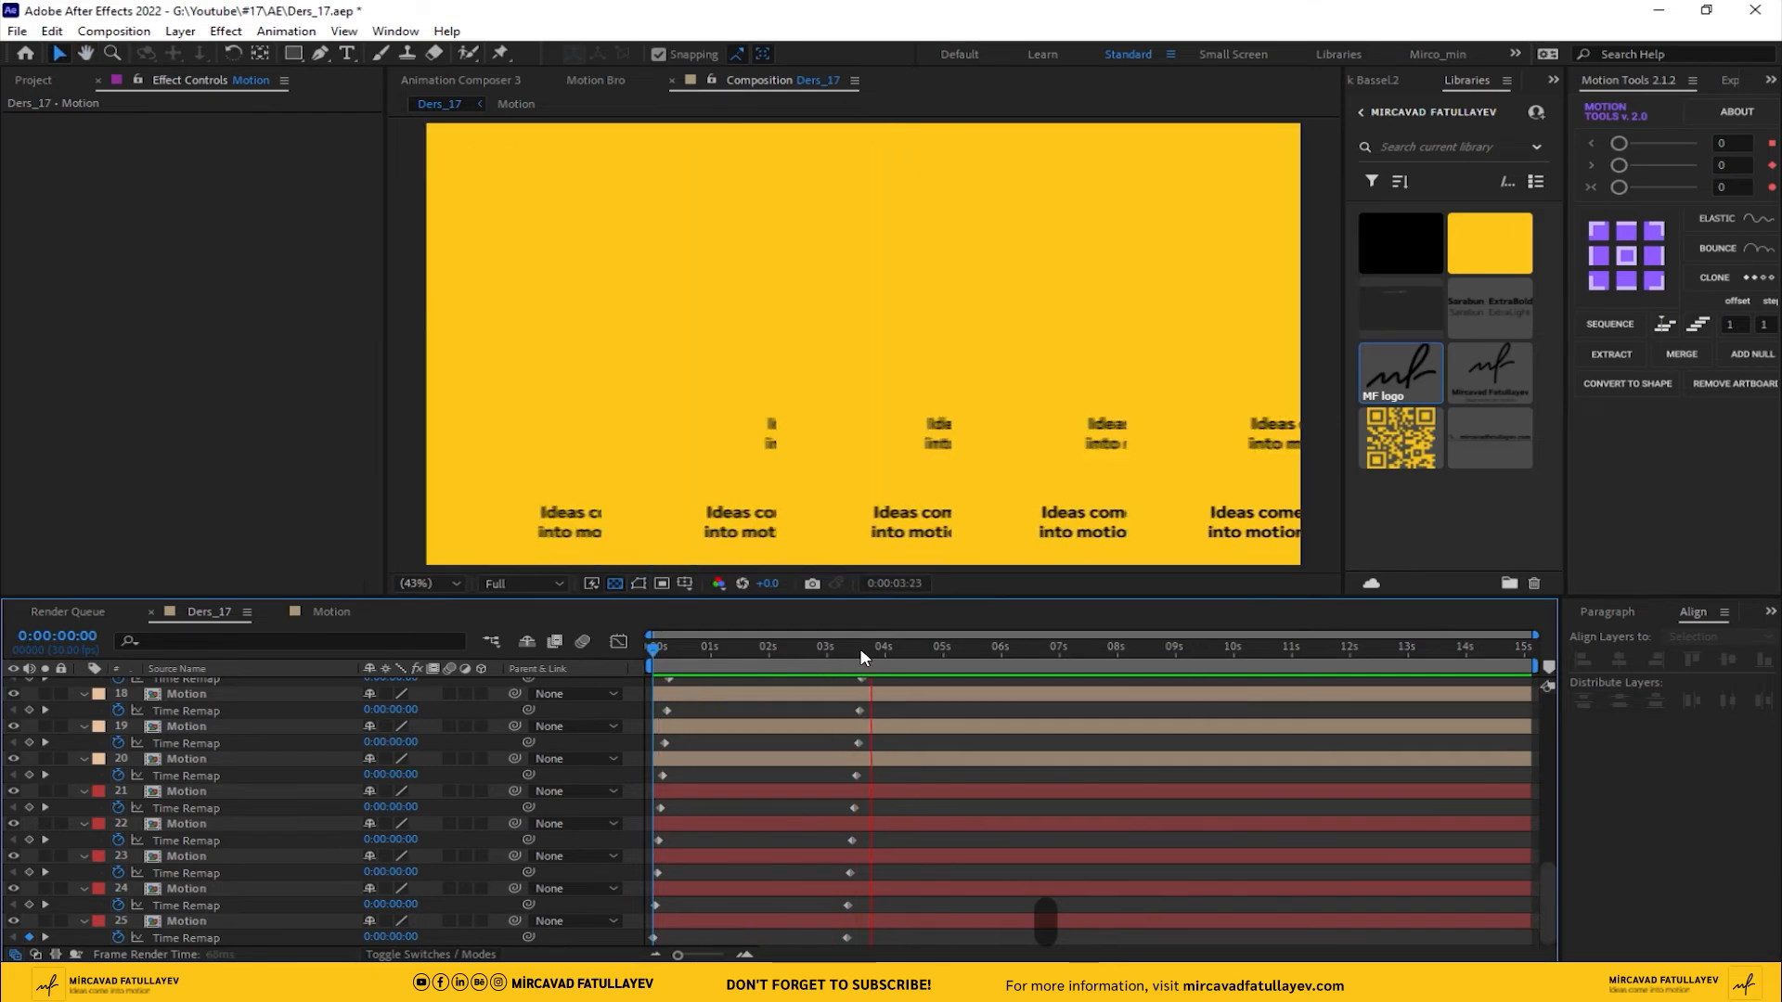
- Go to 0:00:02:01, select the grid's centre panel and label its Motion layer Green
click(860, 646)
drag(865, 647, 770, 650)
click(923, 390)
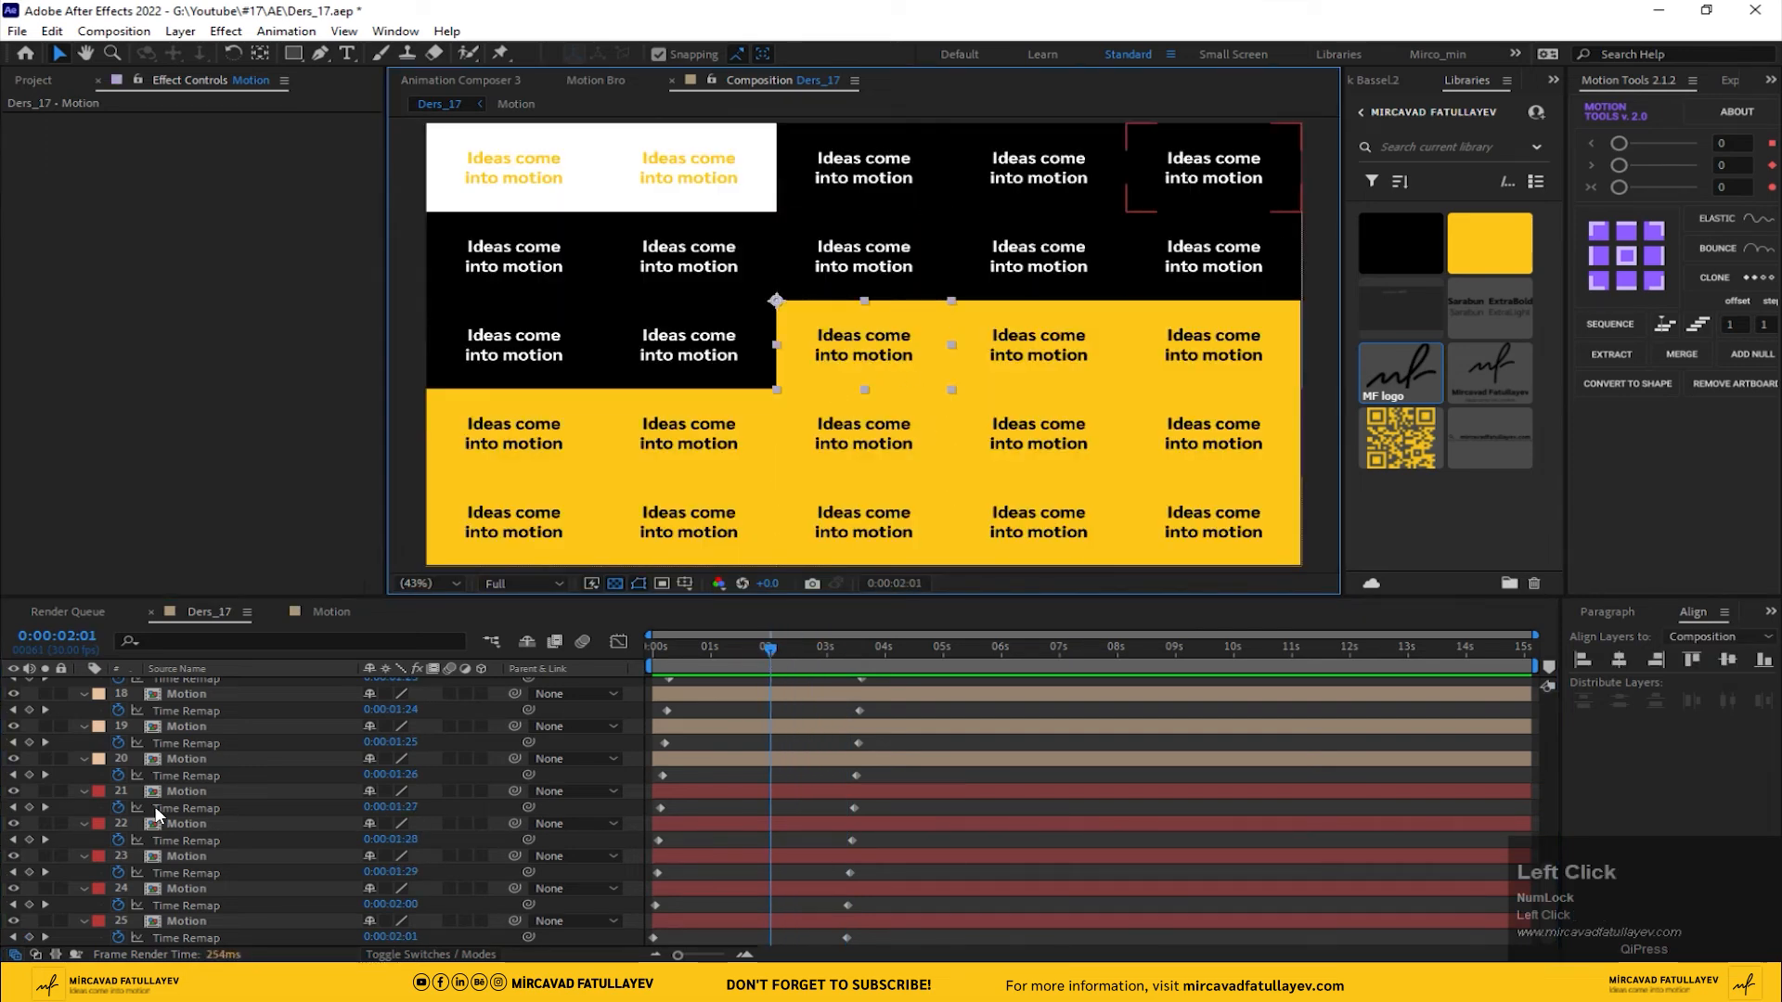
scroll(176, 800, up, 3)
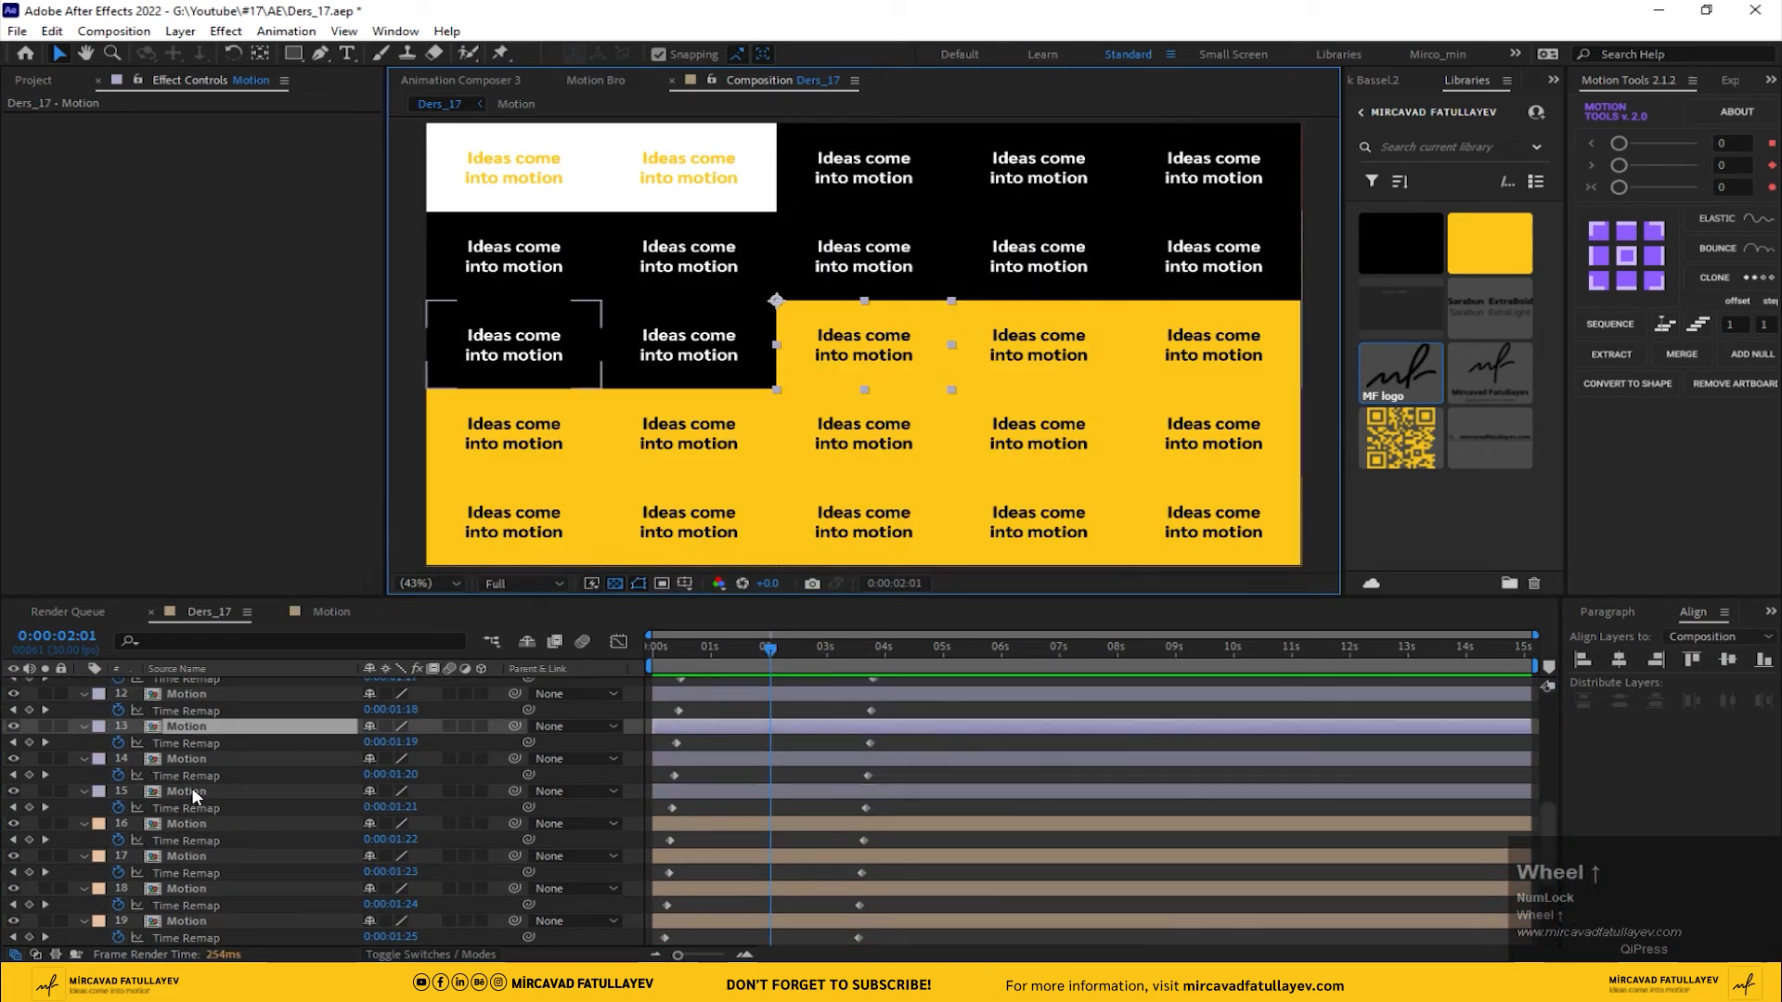
click(99, 726)
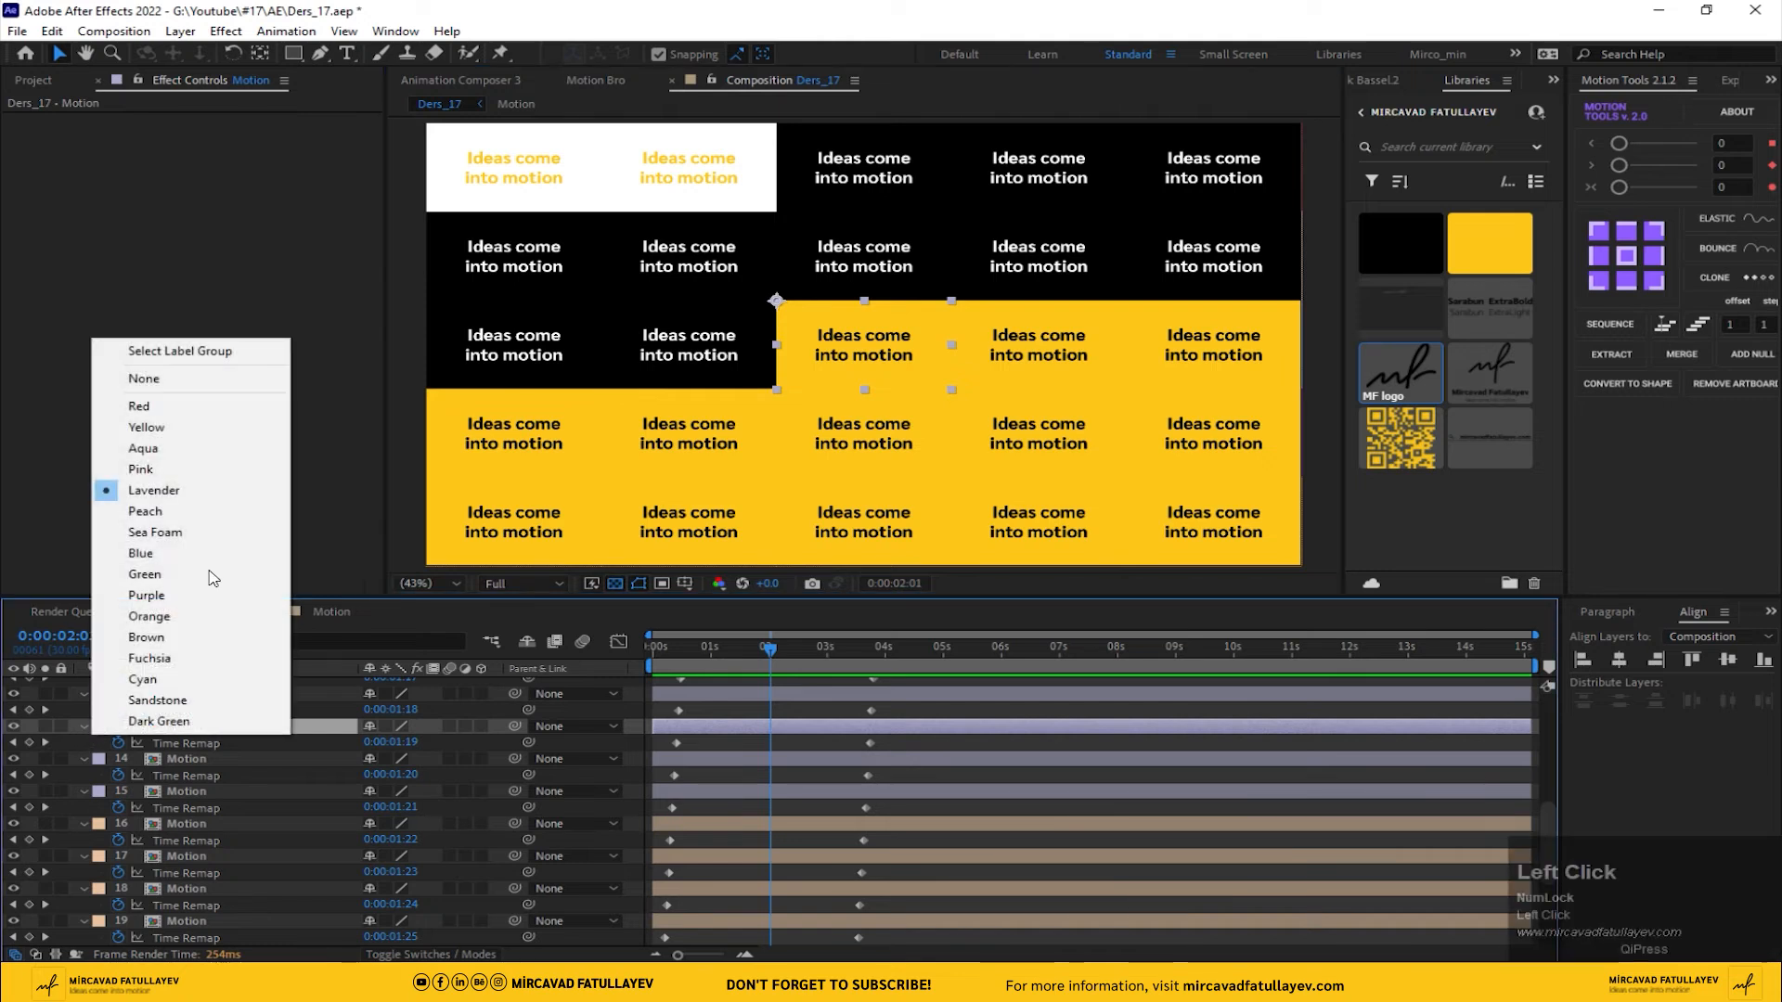
click(141, 575)
scroll(772, 726, up, 1)
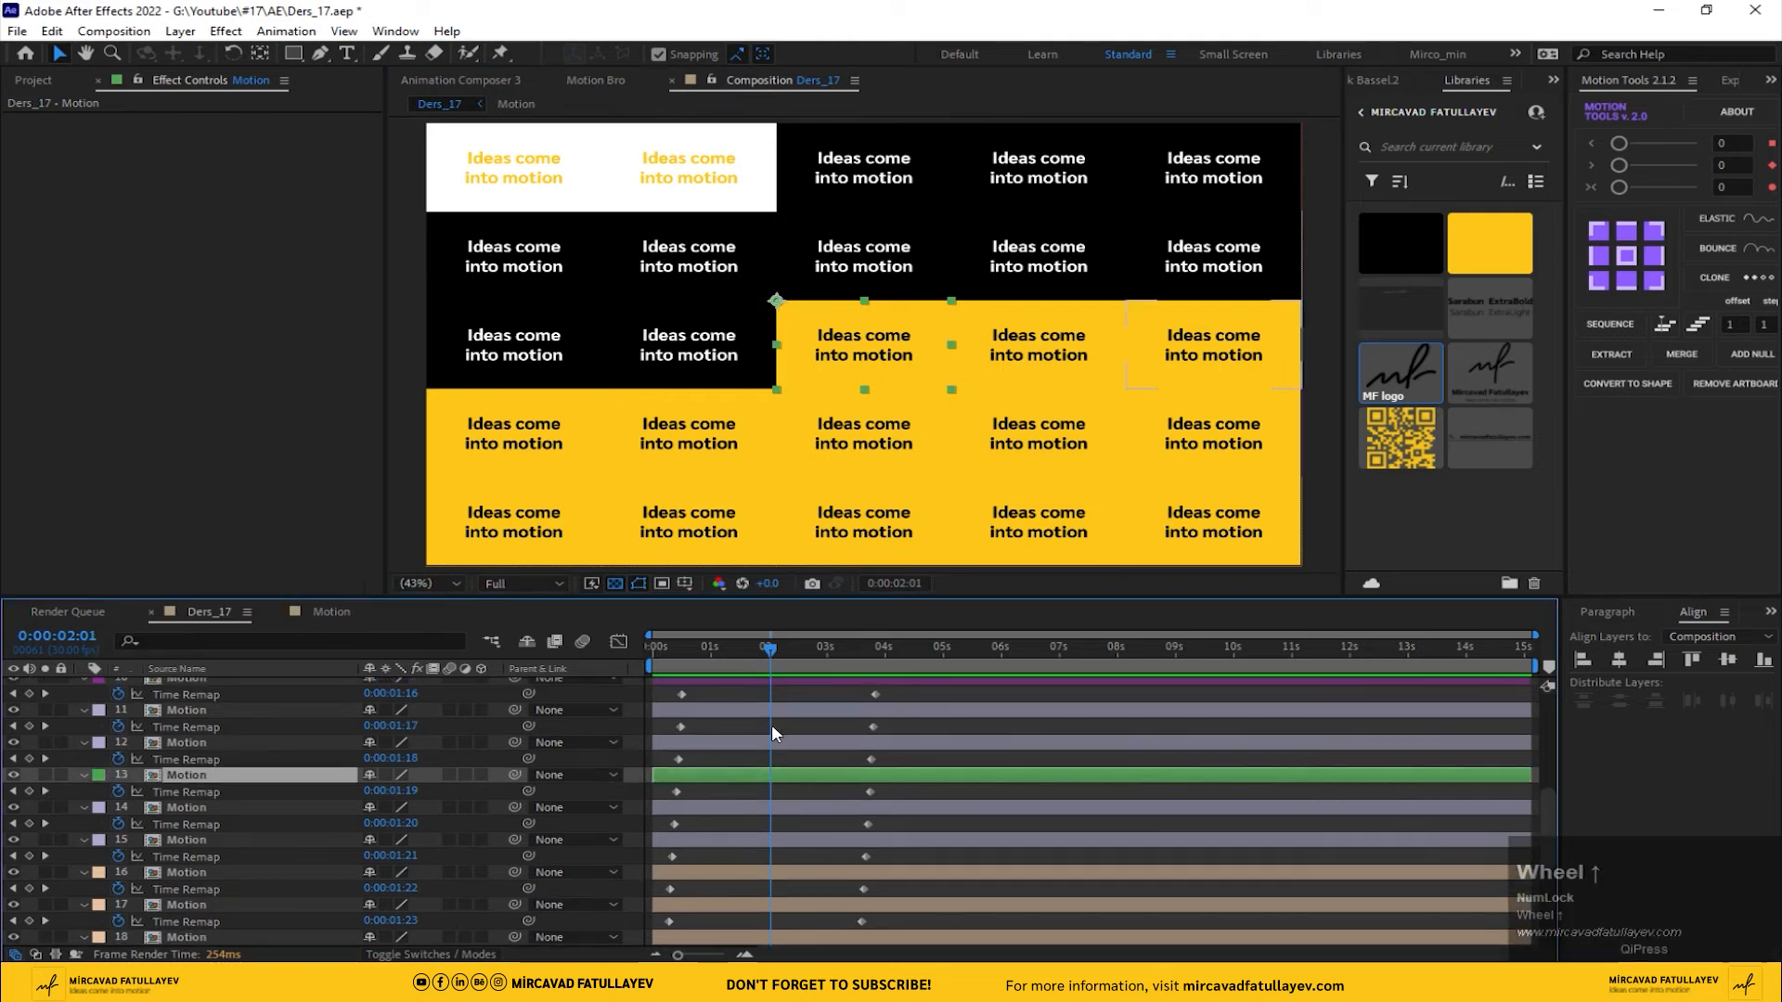
- Duplicate the Motion composition in the project and replace the Green-labelled centre layer's source with the copy, Motion 2
click(33, 81)
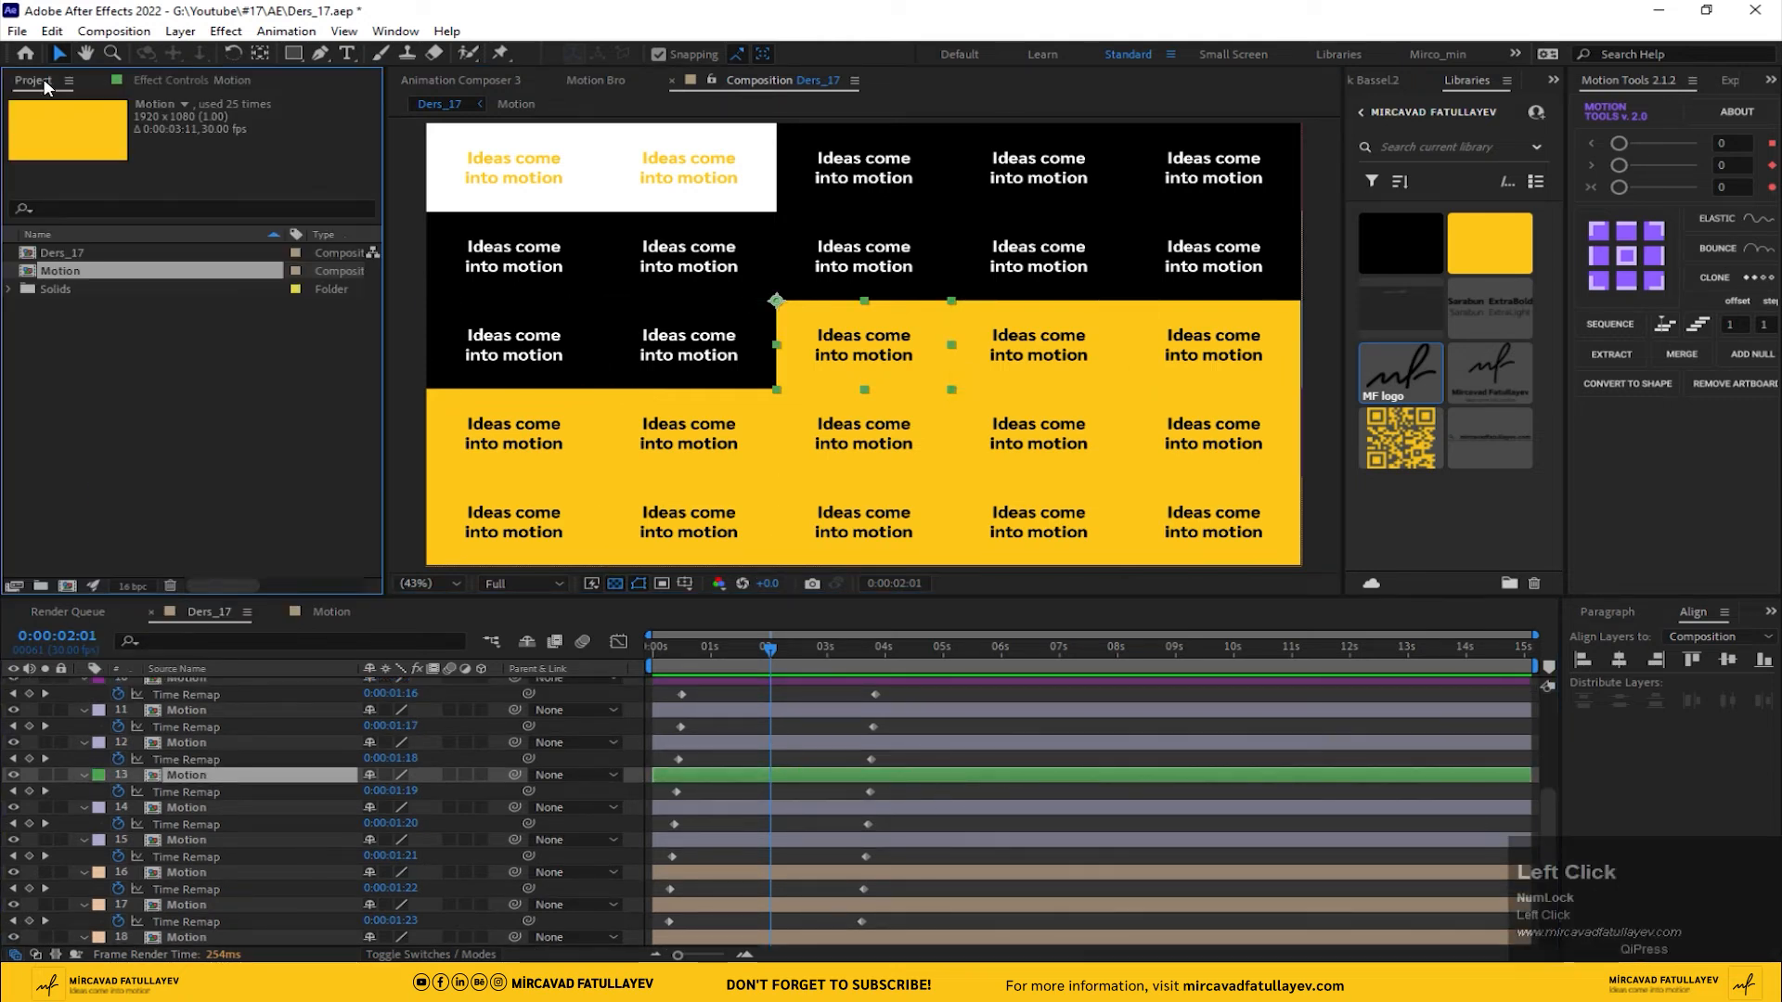
click(120, 356)
click(69, 273)
key(ctrl+d)
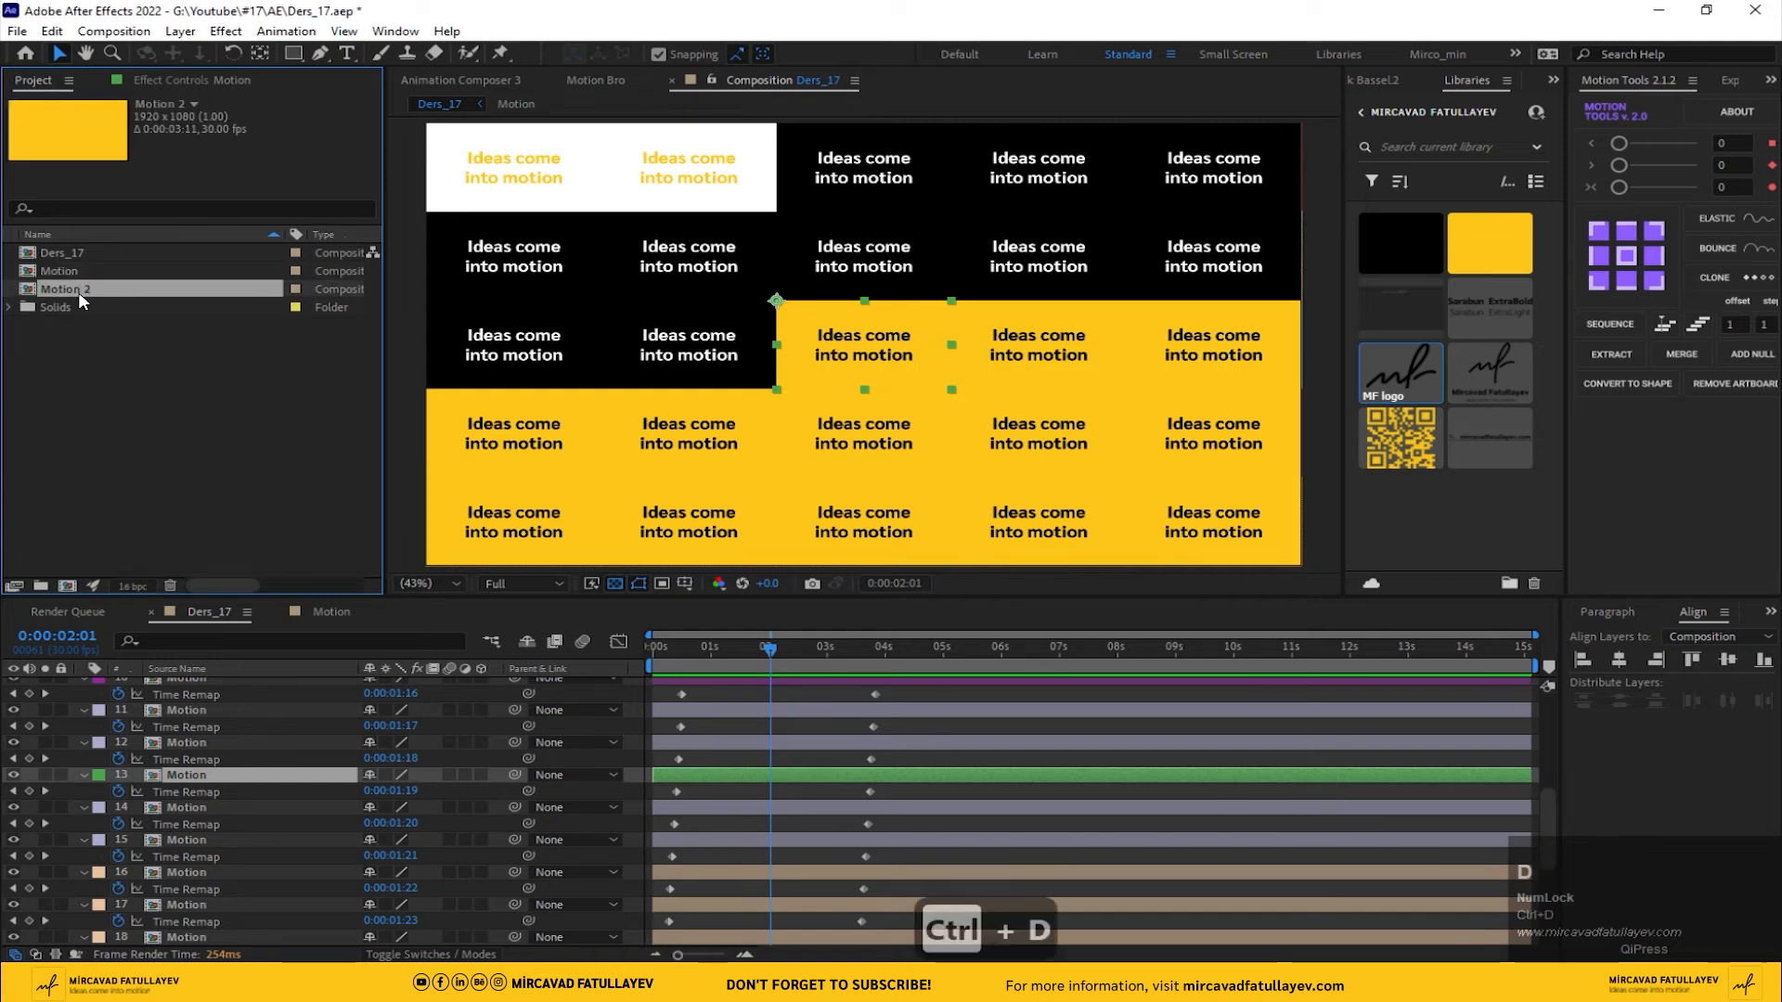
drag(78, 292, 195, 784)
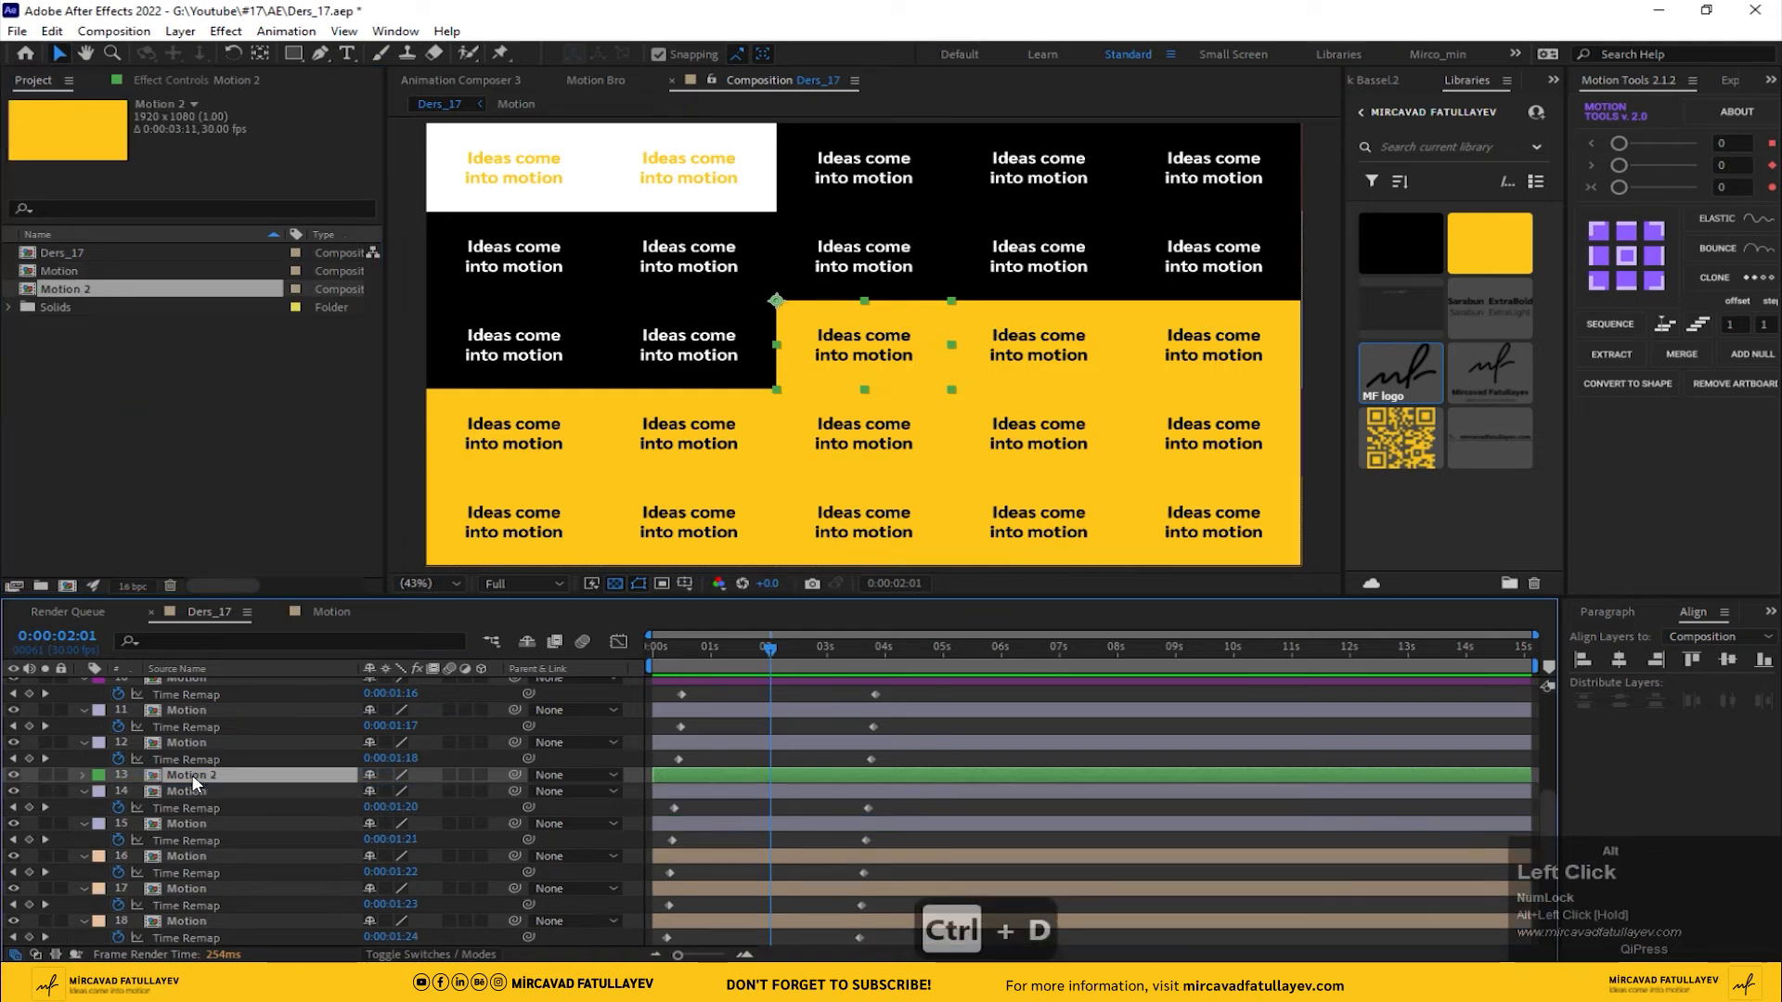
- Open Motion 2, go to 0:00:02:10 and place the MF logo from the library above the text layer
double_click(204, 776)
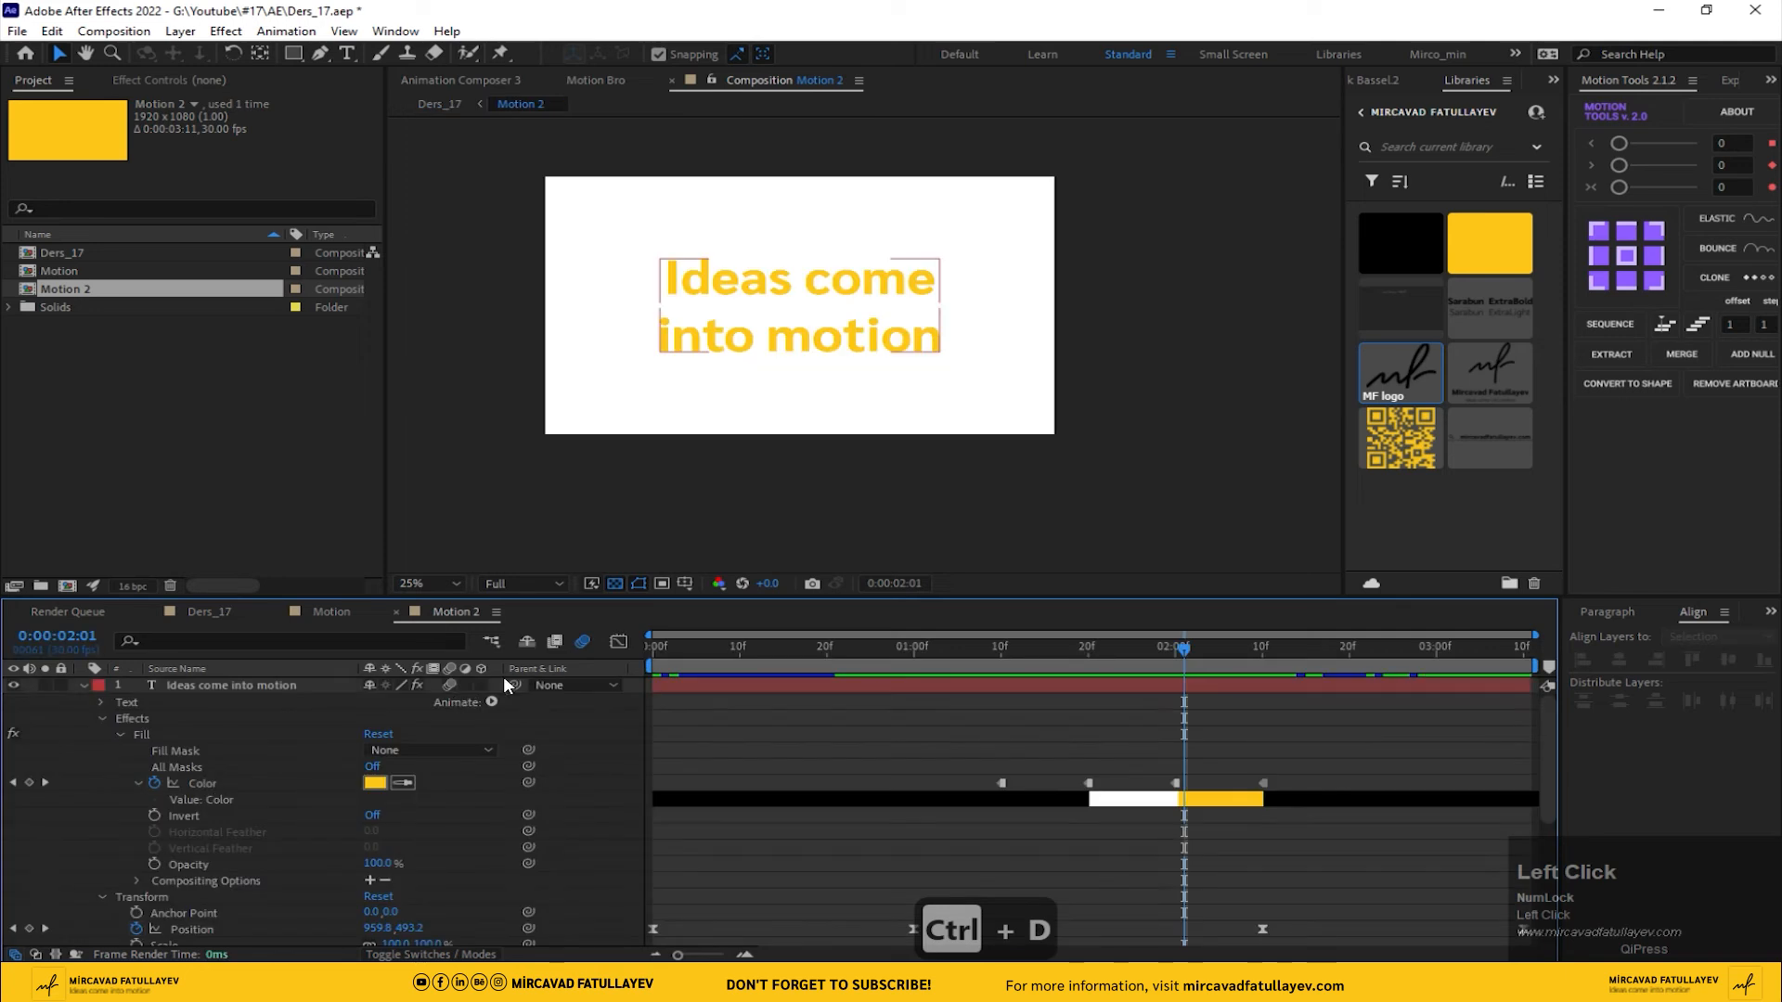
drag(1201, 646, 1248, 669)
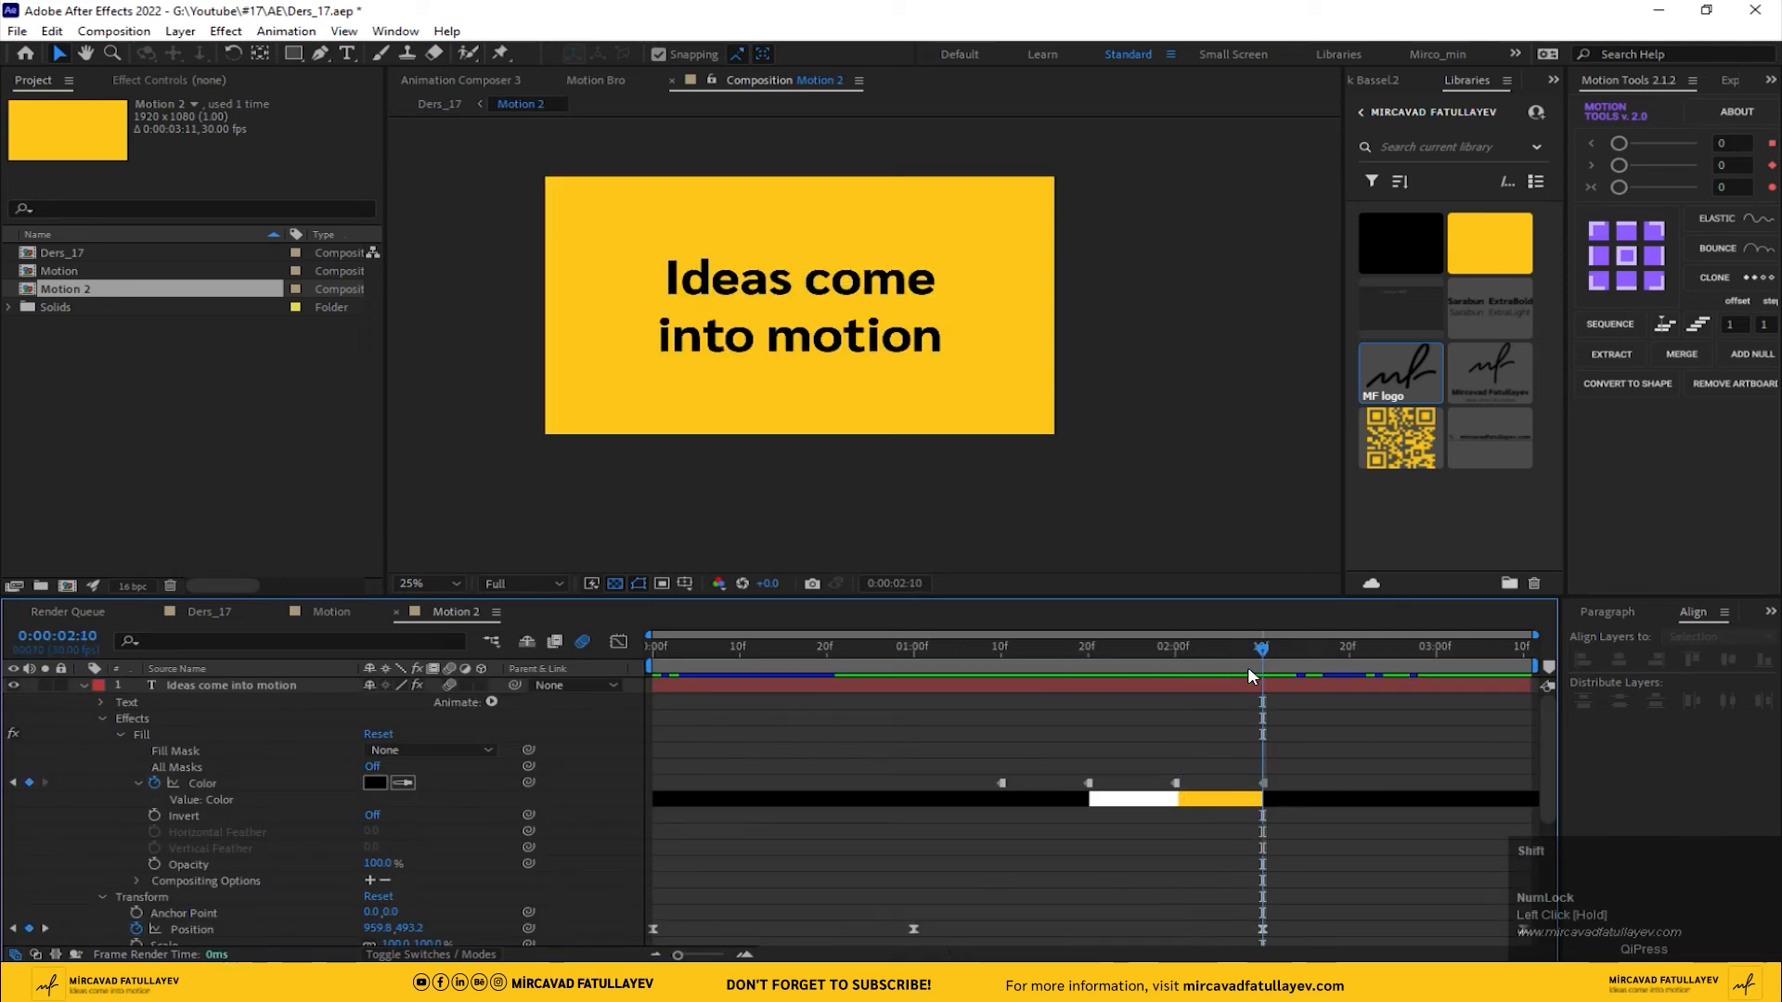
click(1250, 688)
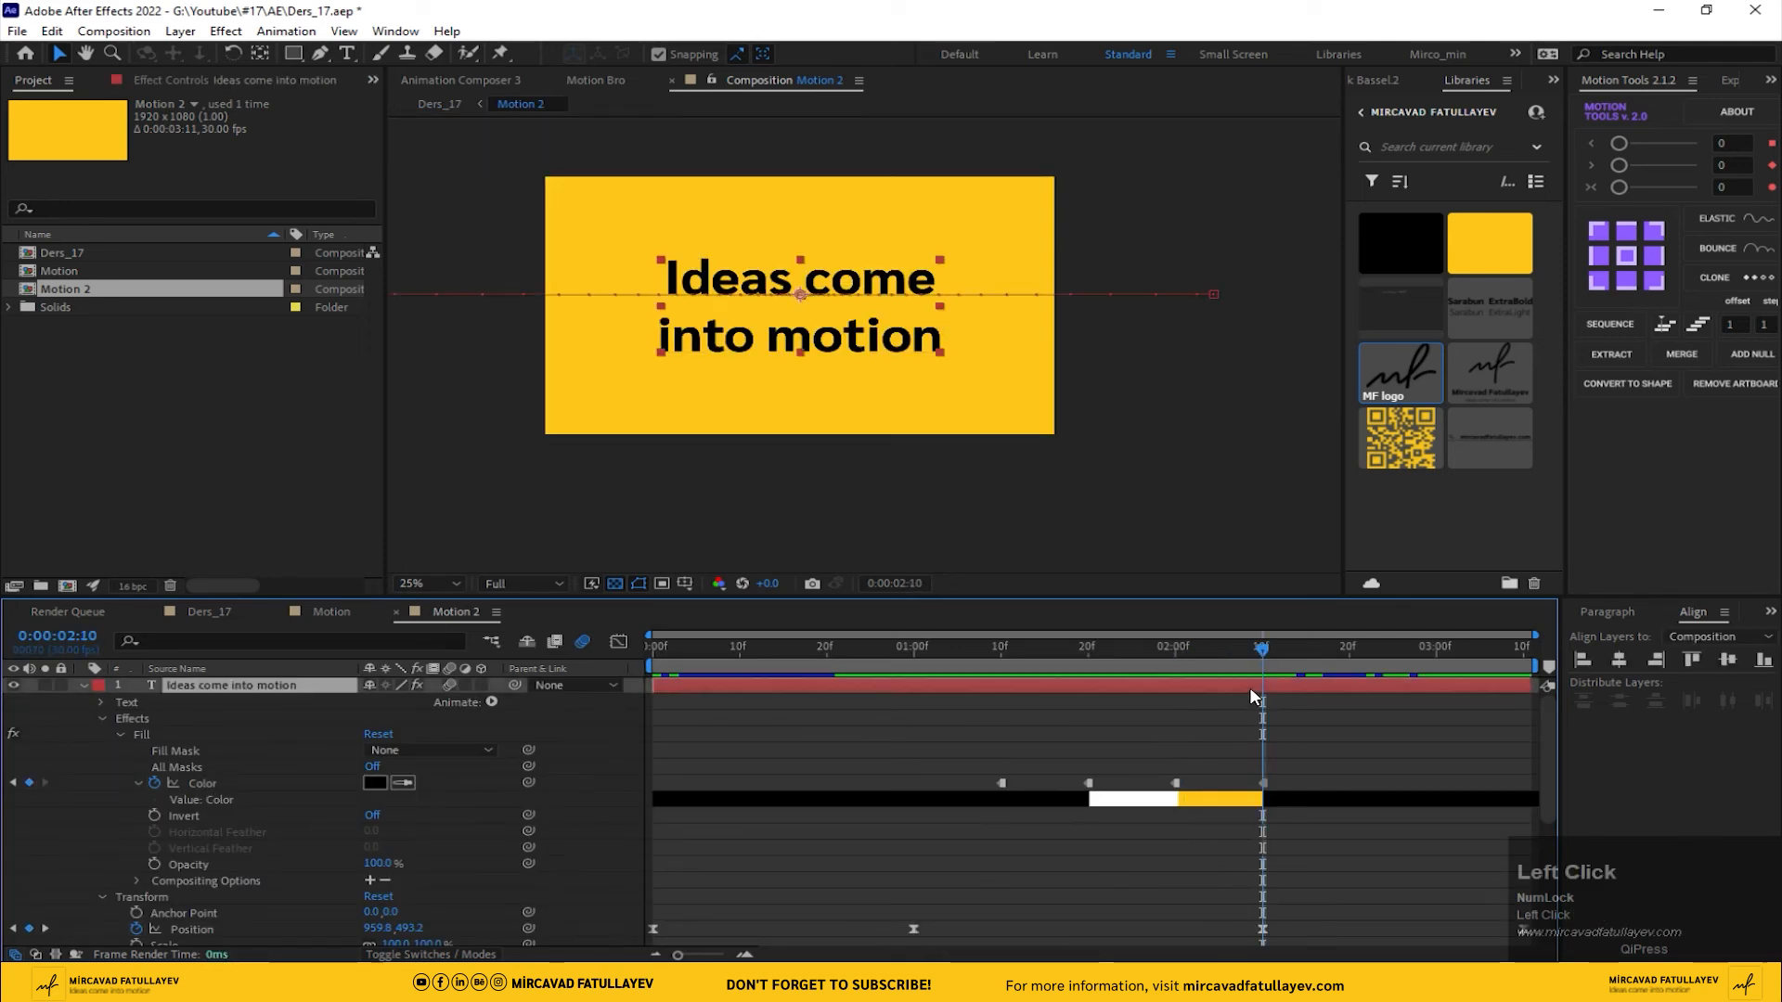
drag(1401, 370, 780, 297)
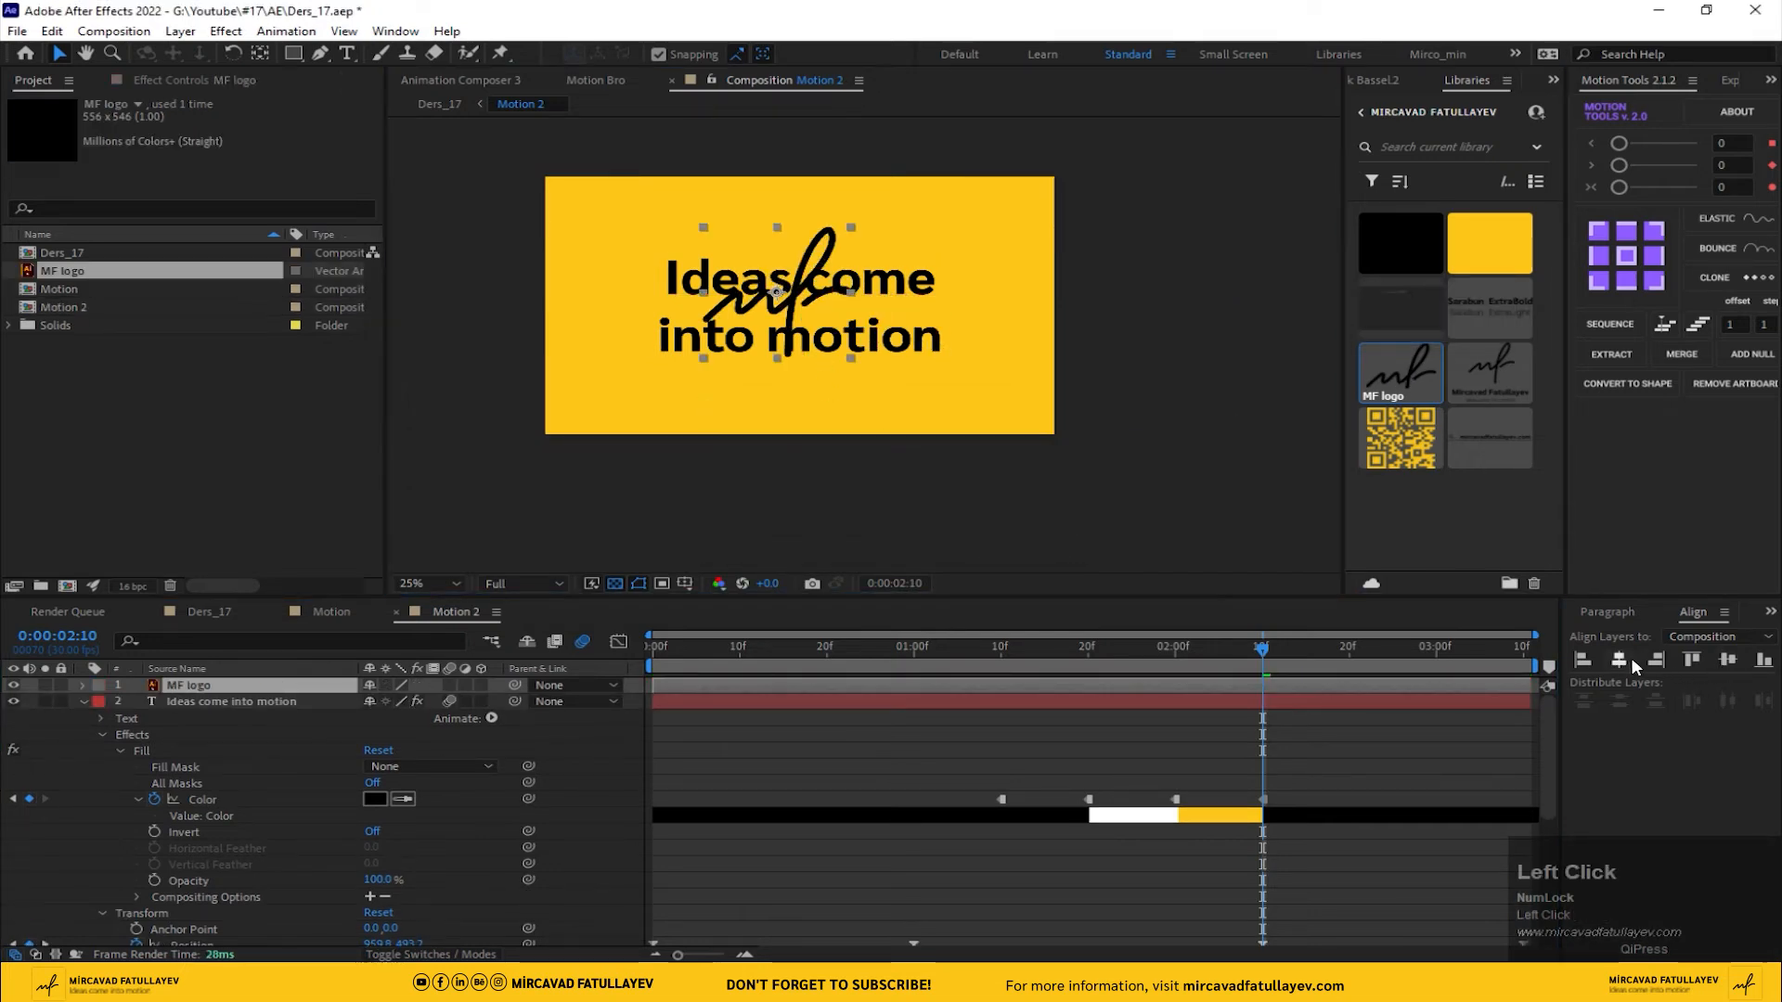
- Centre the MF logo horizontally and vertically in the composition and set its scale to 154%
click(1619, 659)
click(1728, 660)
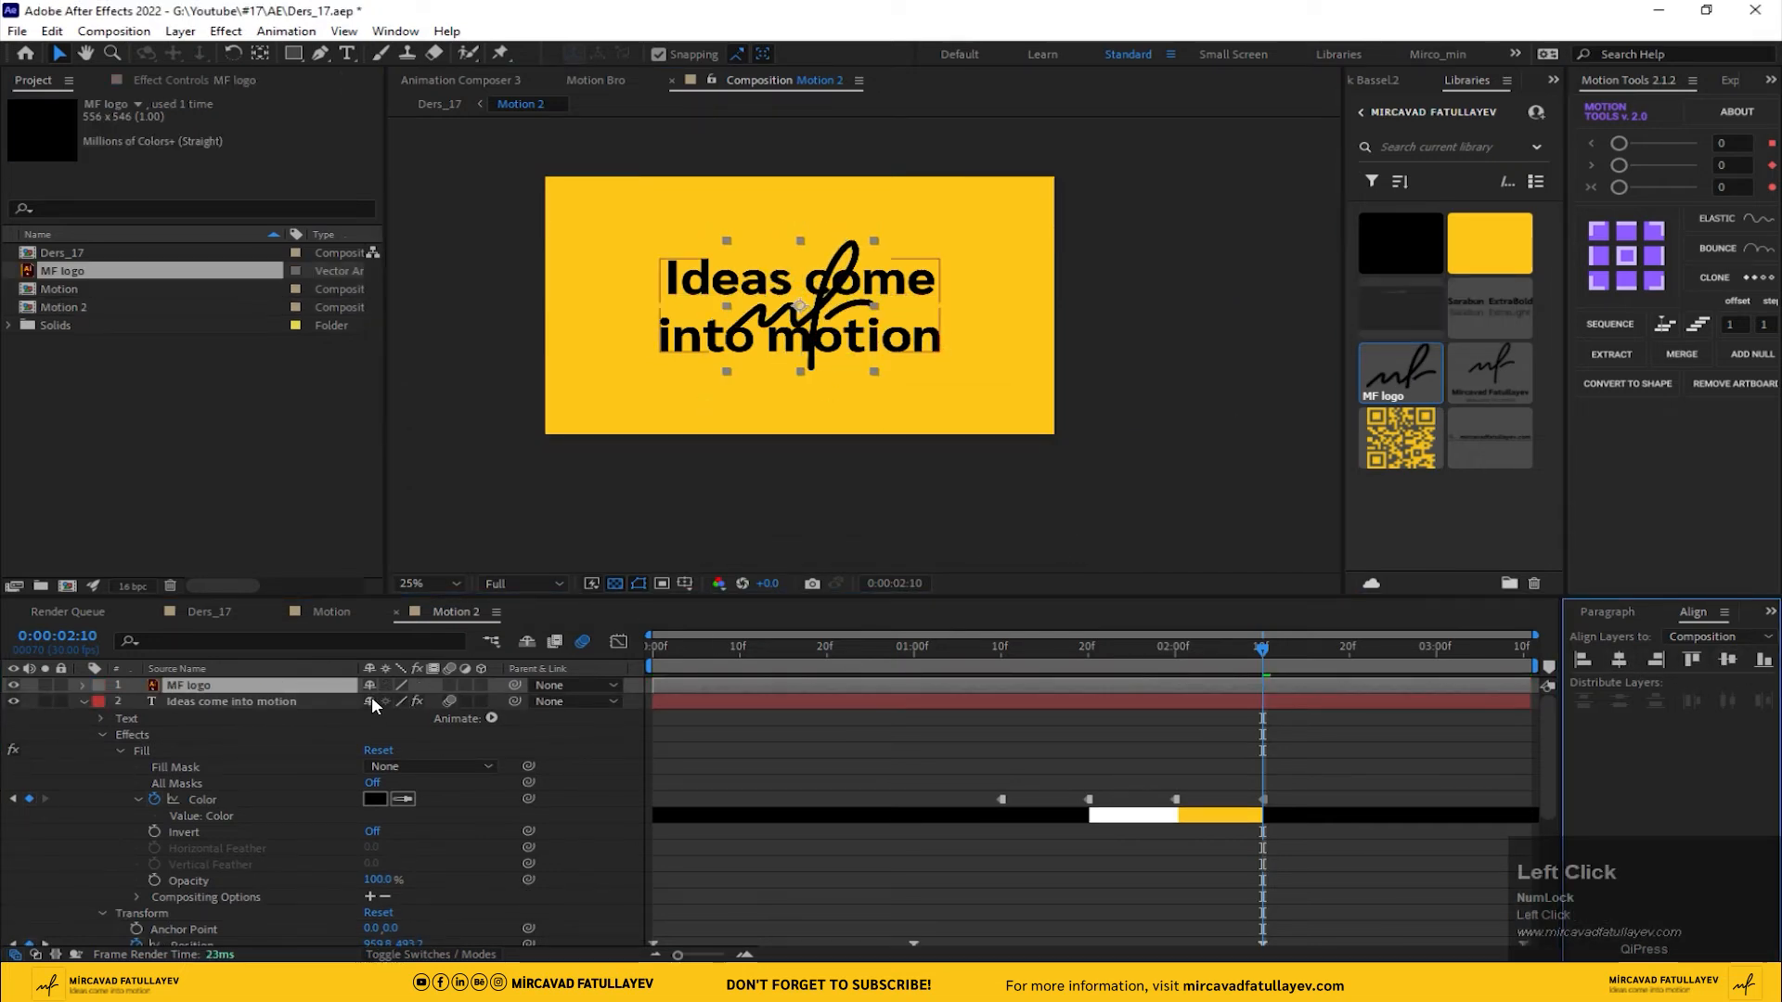
key(s)
drag(431, 702, 486, 699)
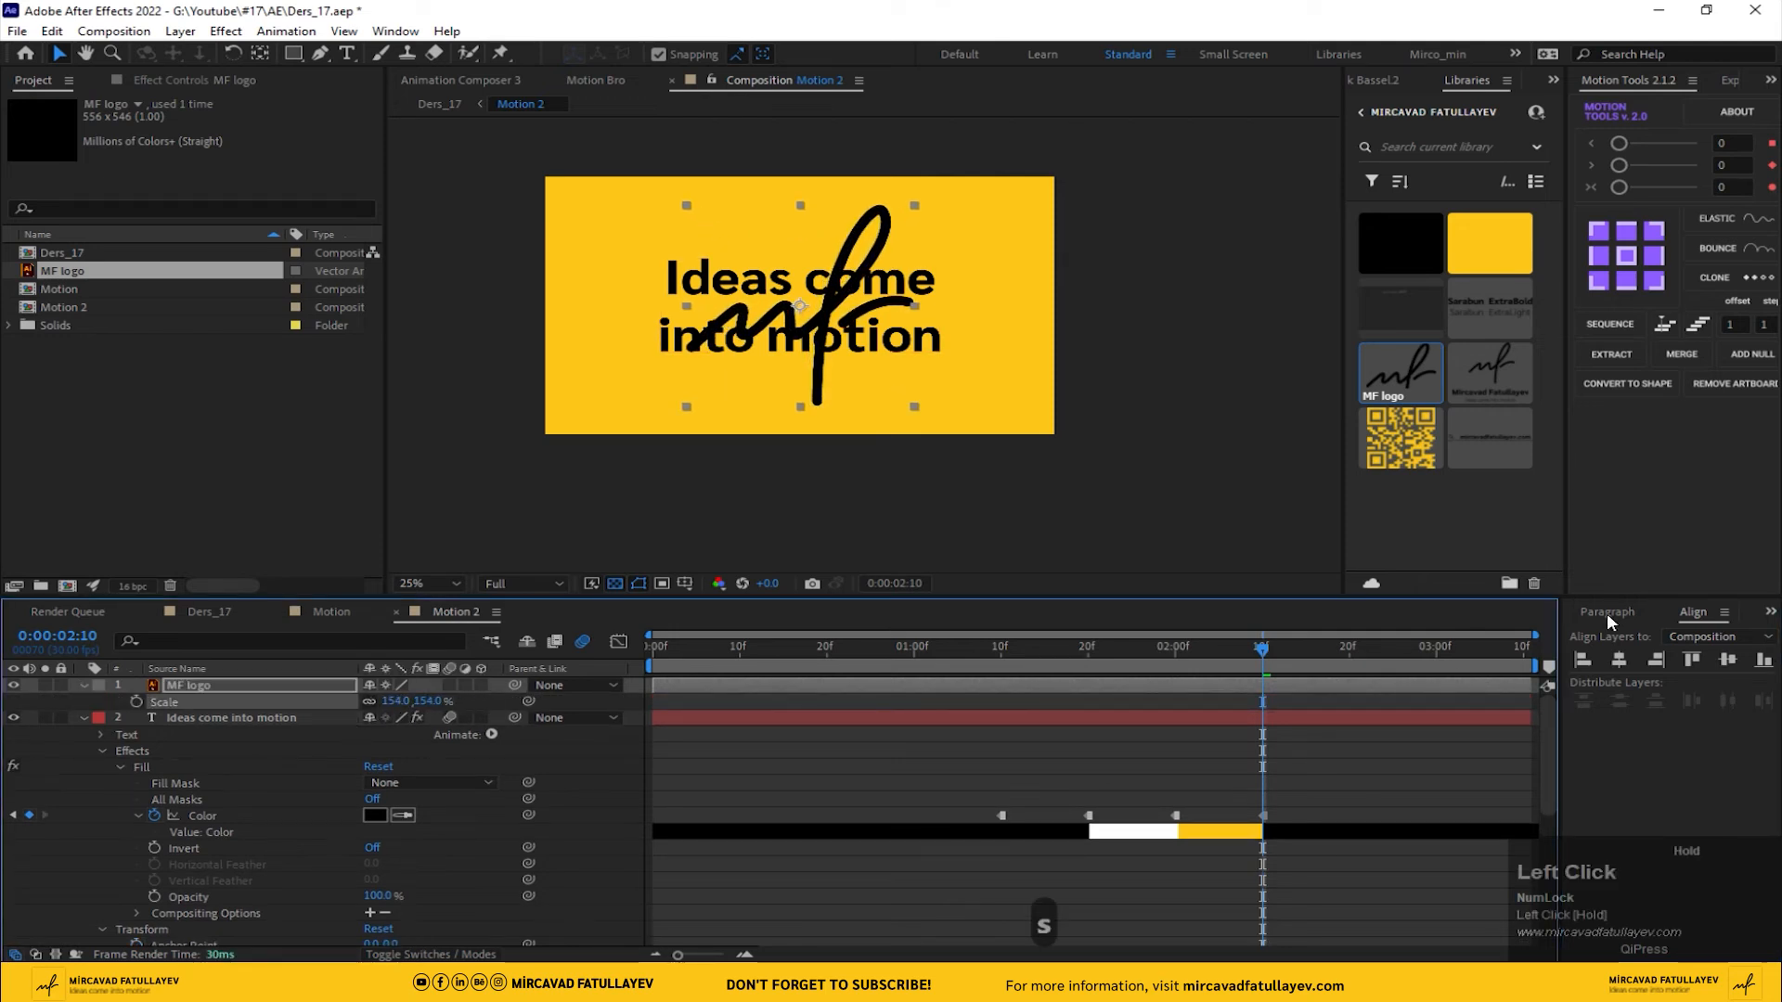
click(1616, 664)
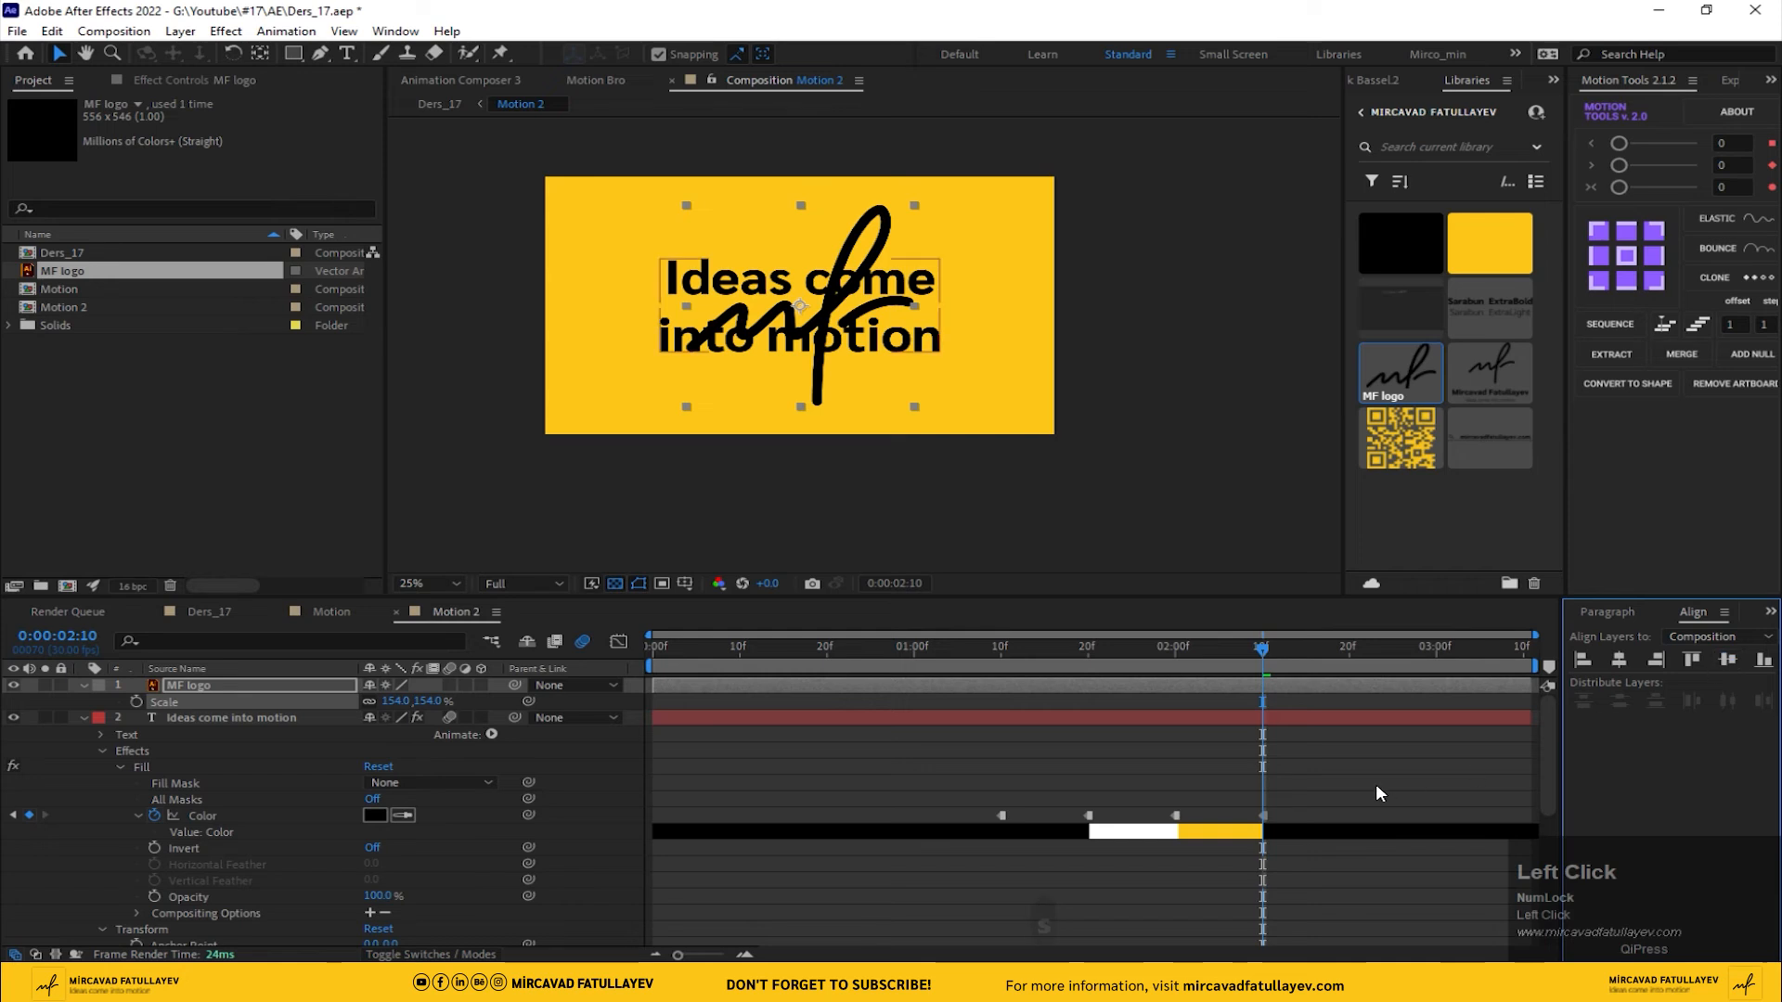
- Trim the MF logo layer to start at 0:00:02:10, split the text layer there and delete its second part
drag(687, 686, 1254, 802)
click(1279, 719)
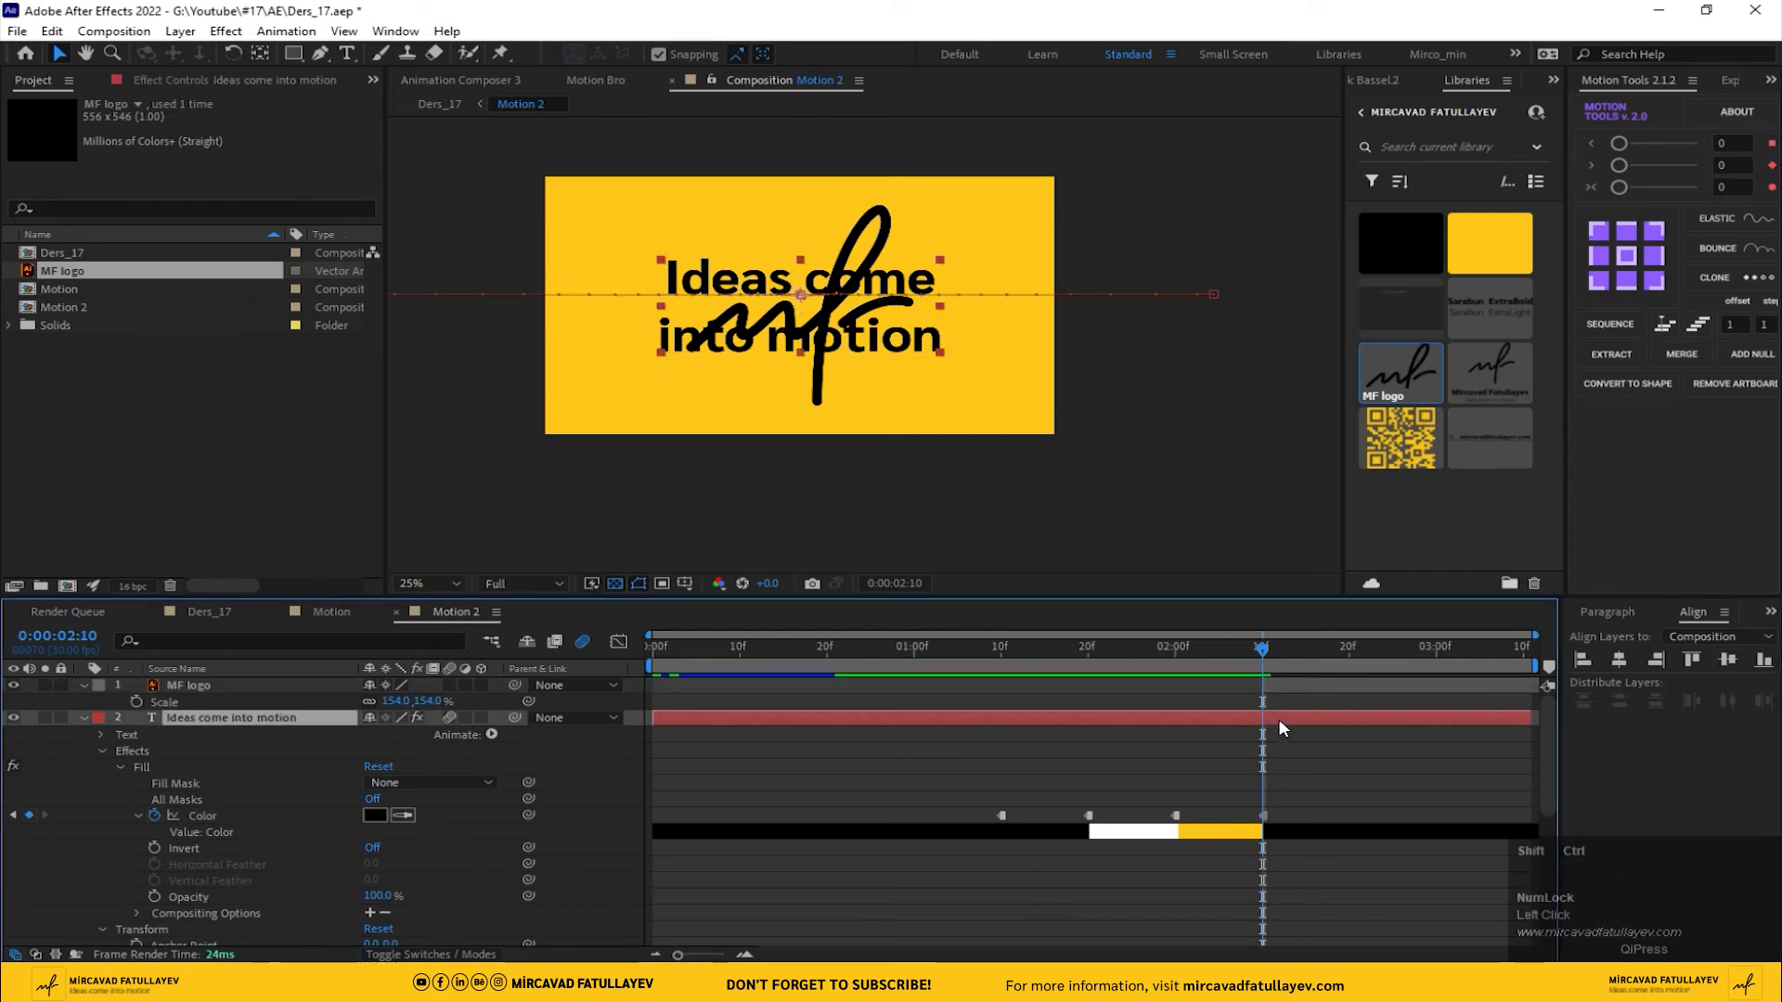
key(ctrl+shift+d)
click(1310, 735)
click(1311, 716)
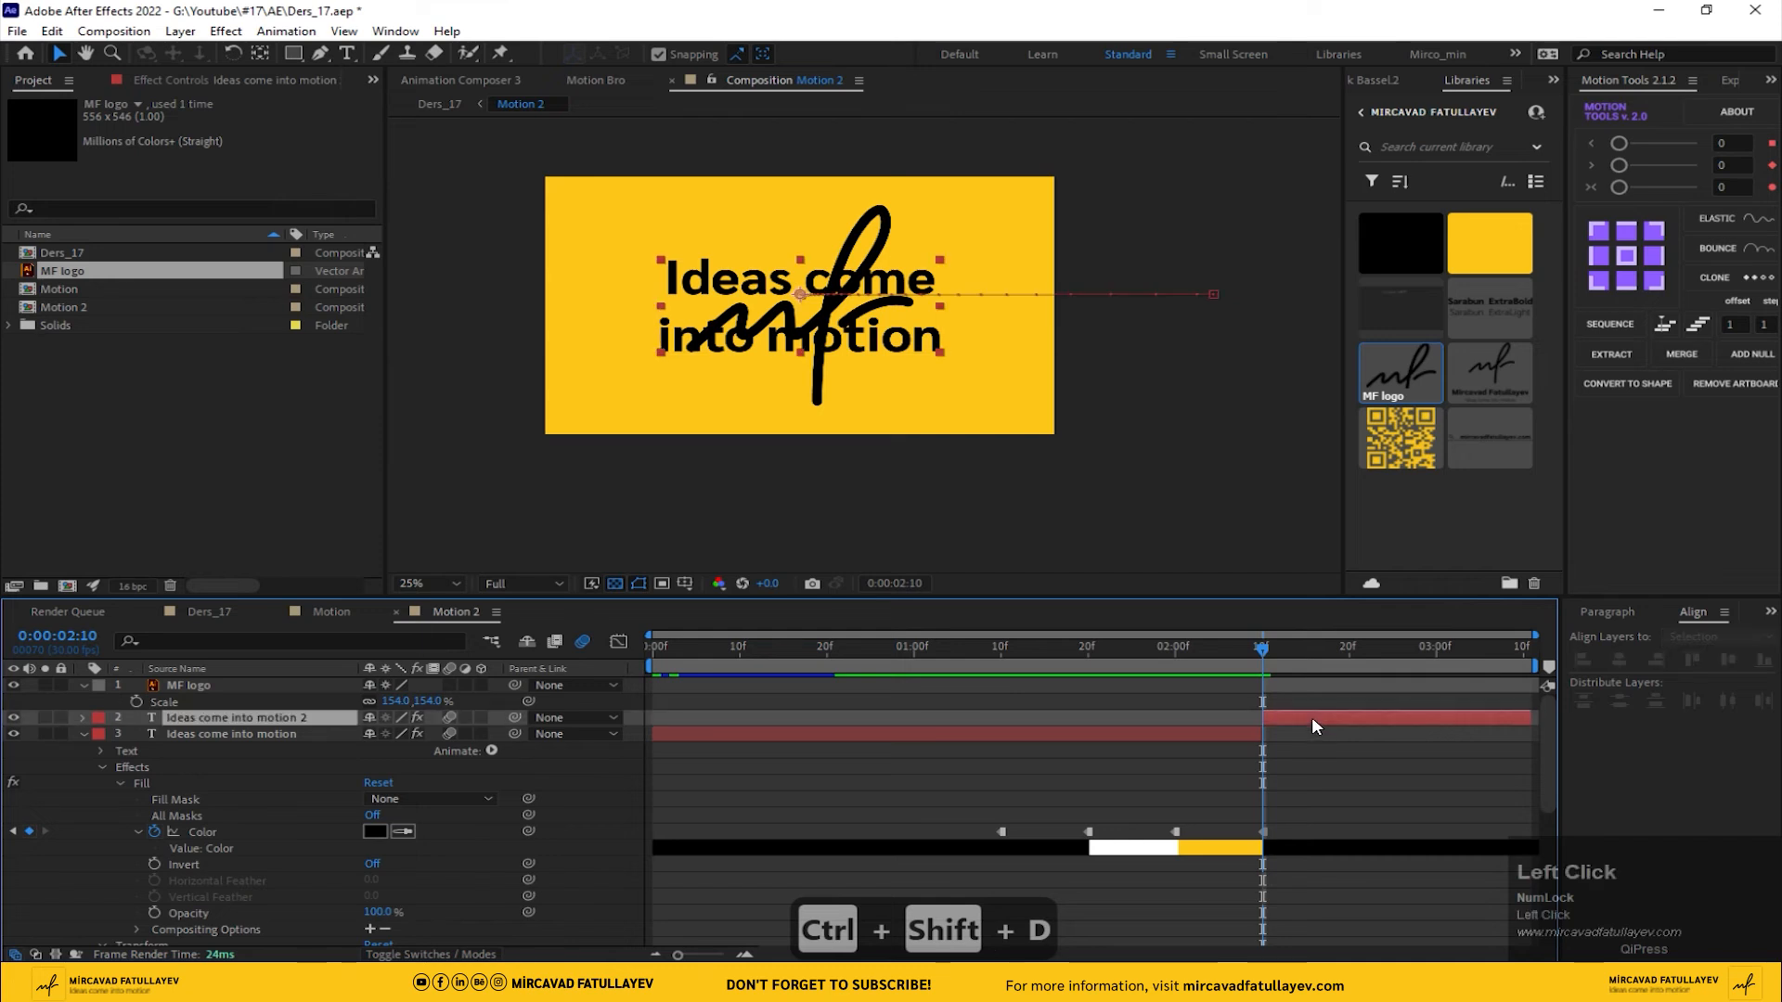
key(Delete)
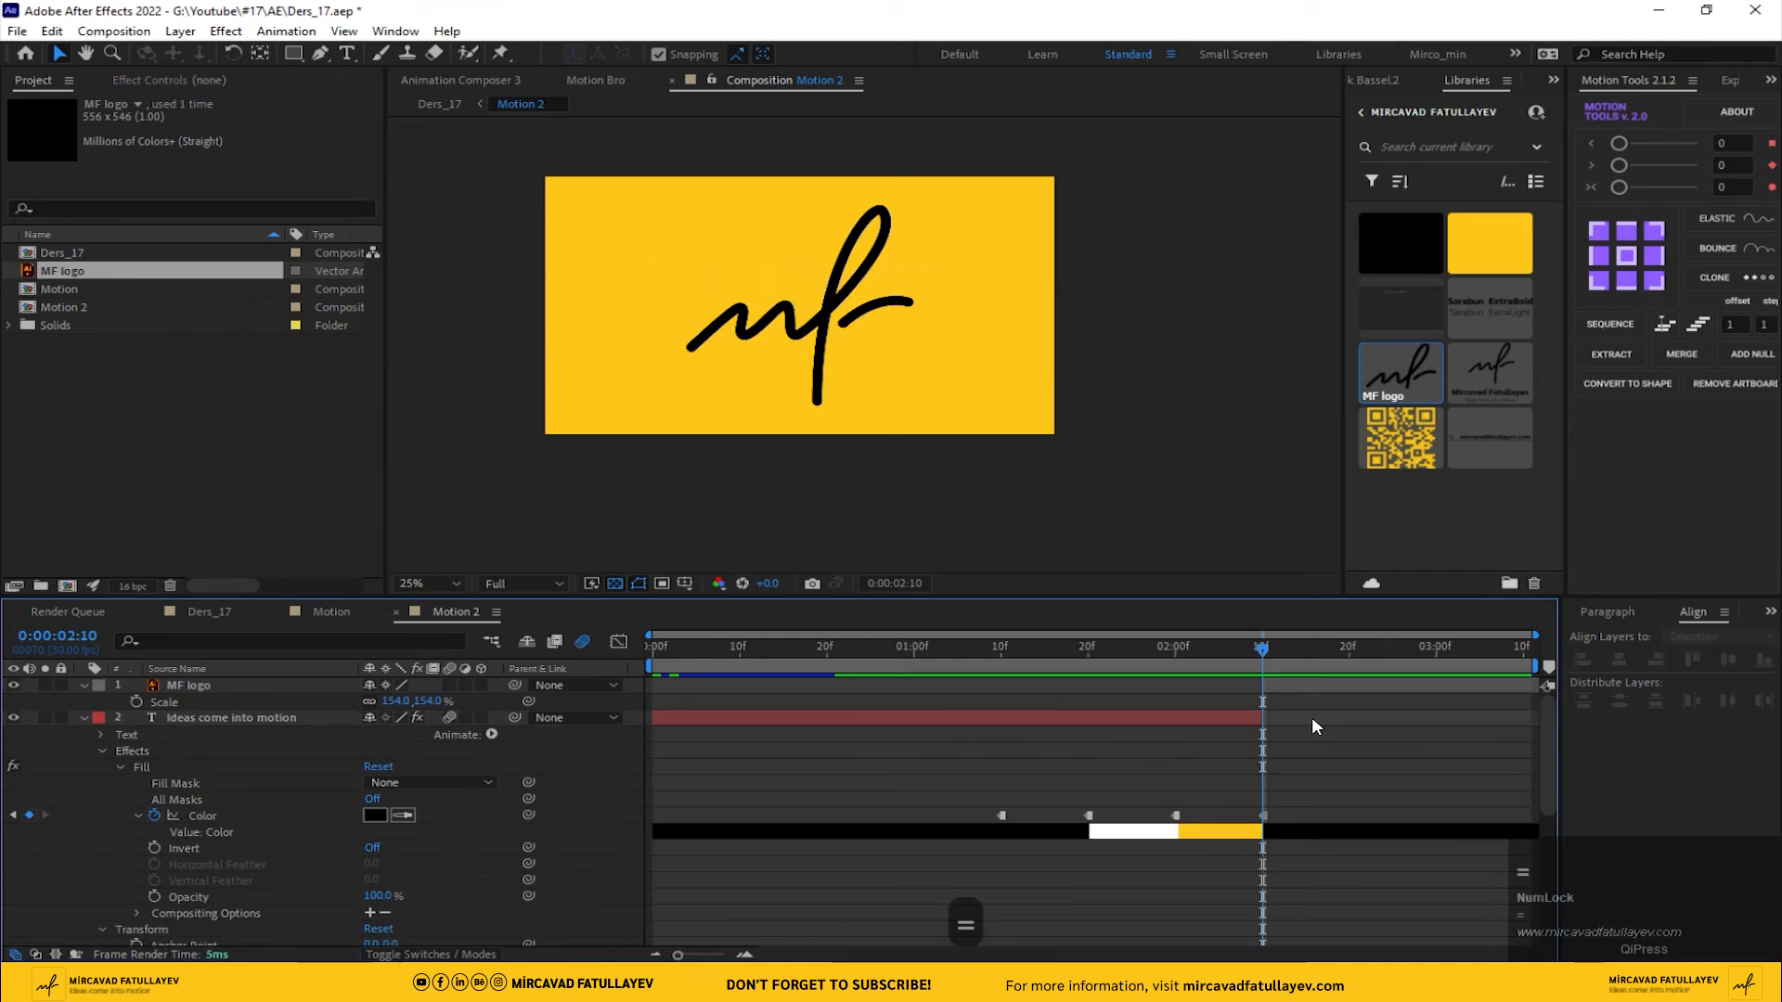
- Parent the MF logo layer to the "Ideas come into motion" text layer
key(equal)
key(equal)
key(minus)
key(minus)
key(minus)
key(minus)
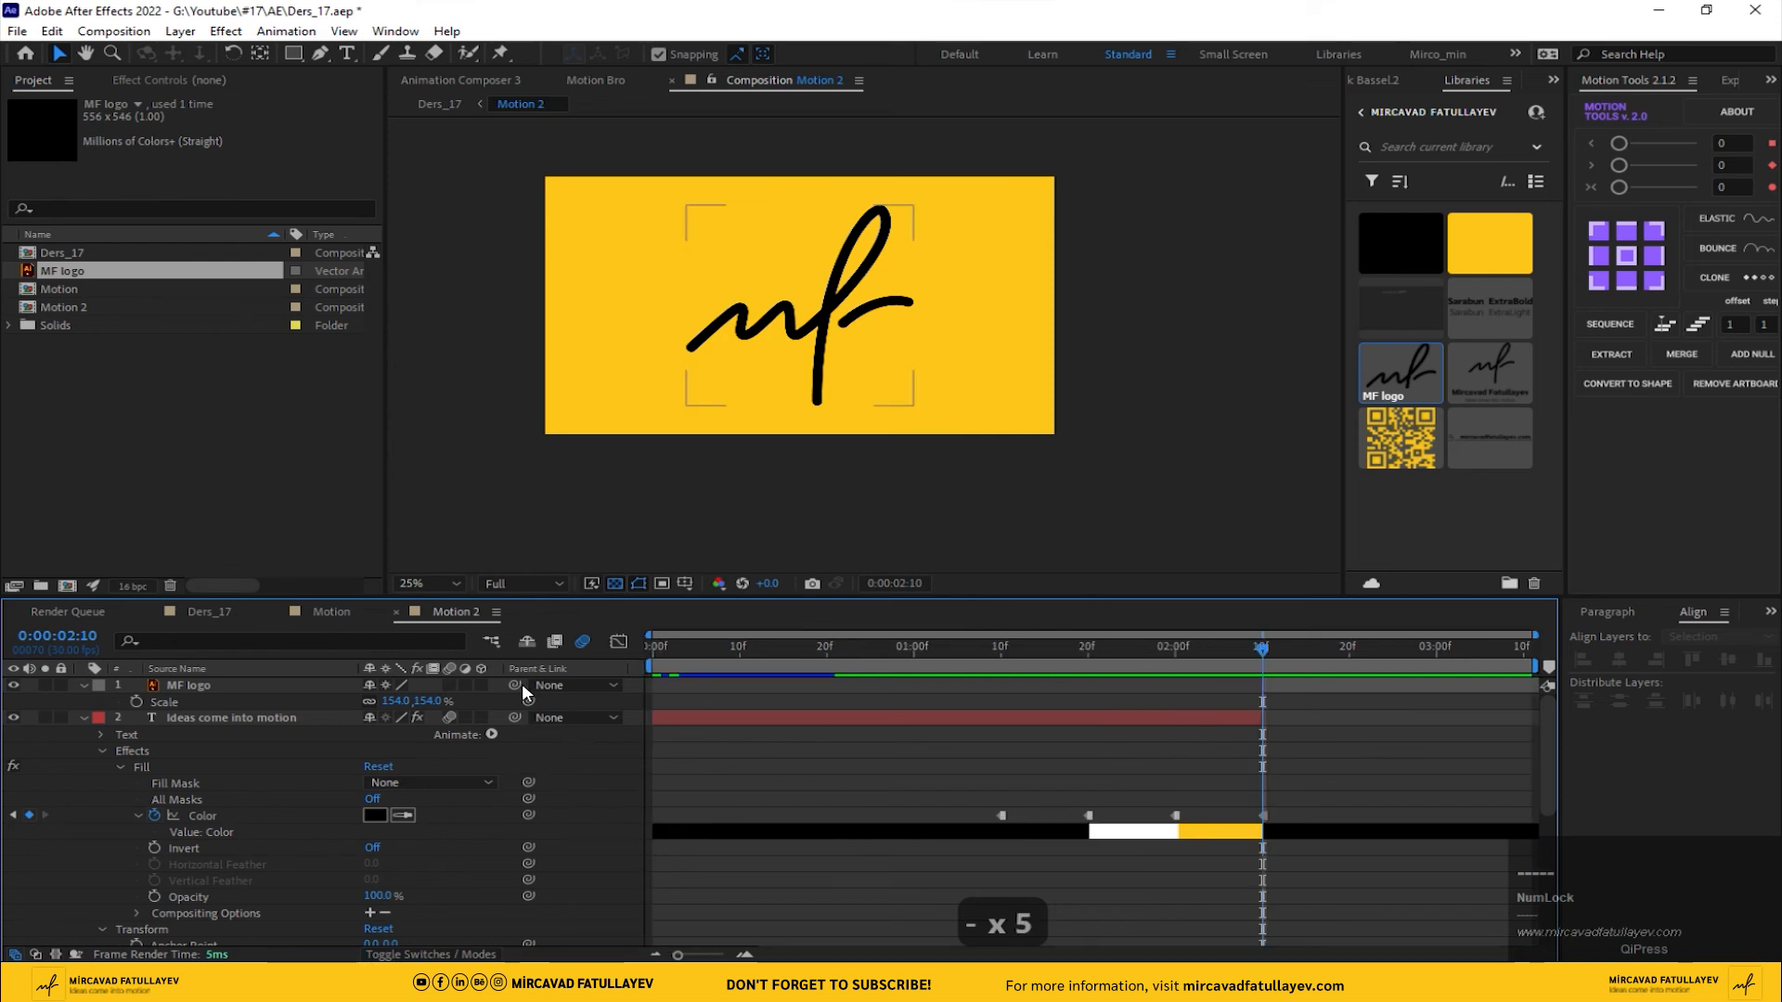
drag(515, 687, 278, 719)
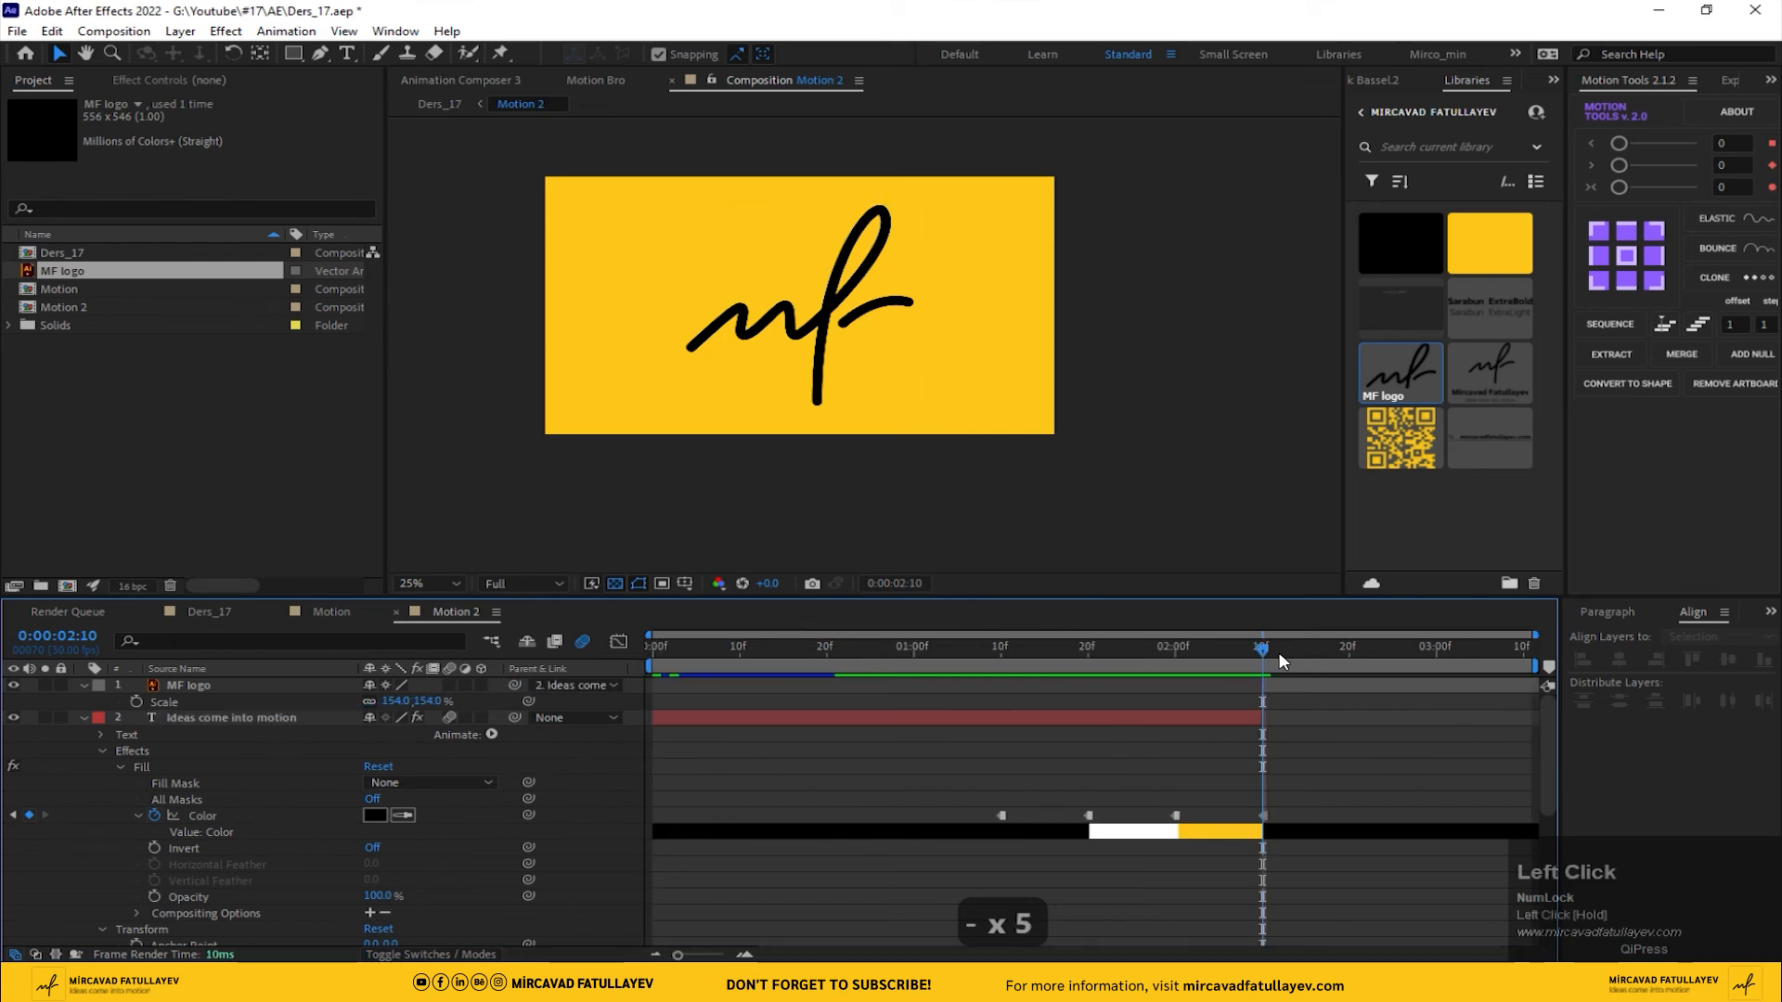
- Preview the logo's motion in Motion 2, then return to Ders_17 and preview the full grid
drag(1279, 654, 742, 648)
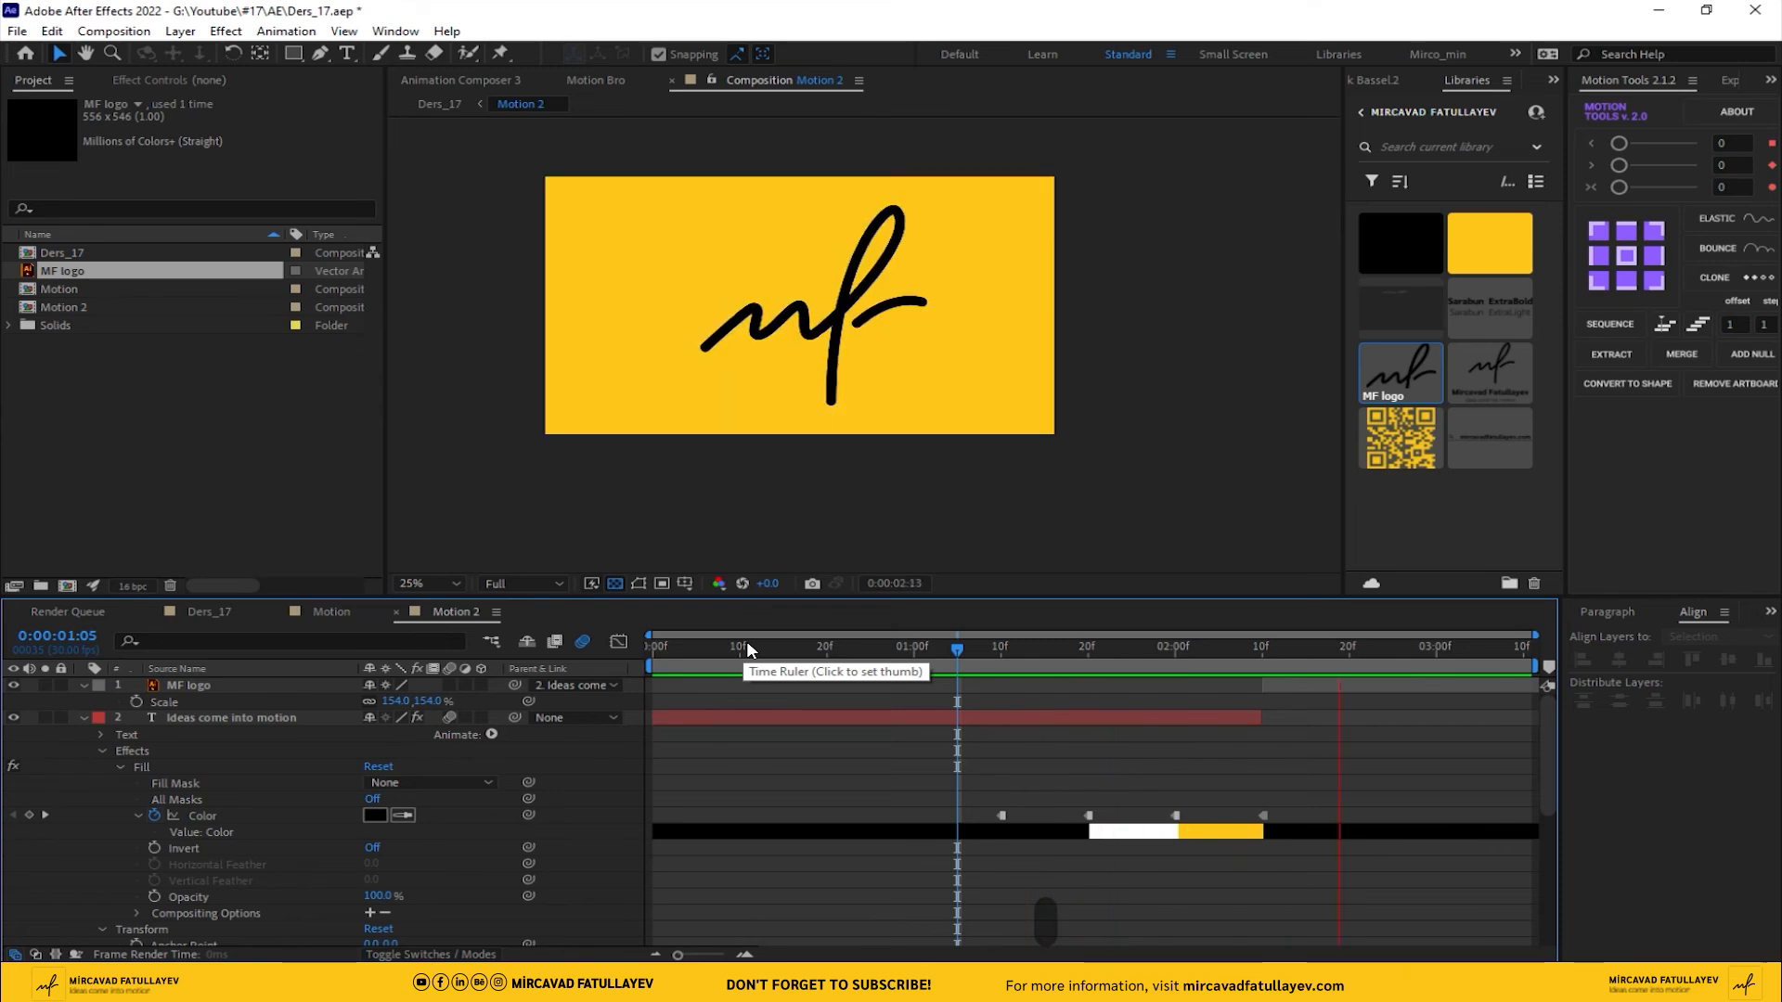
click(208, 611)
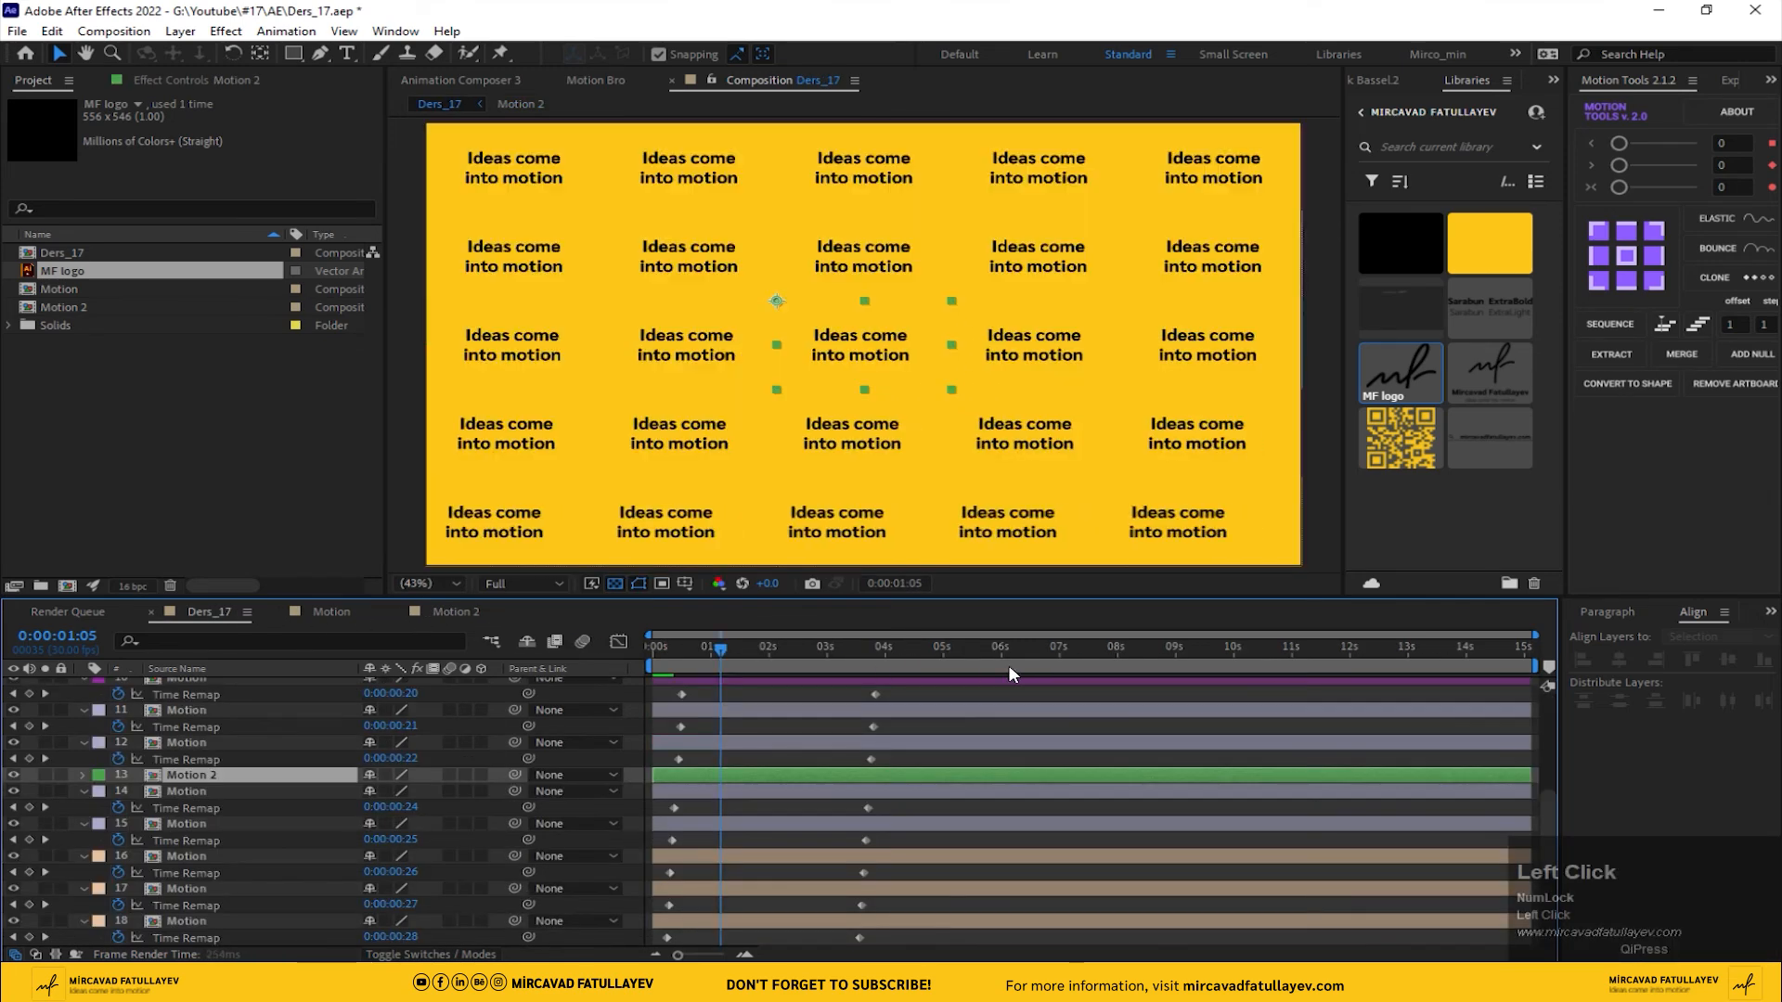
key(space)
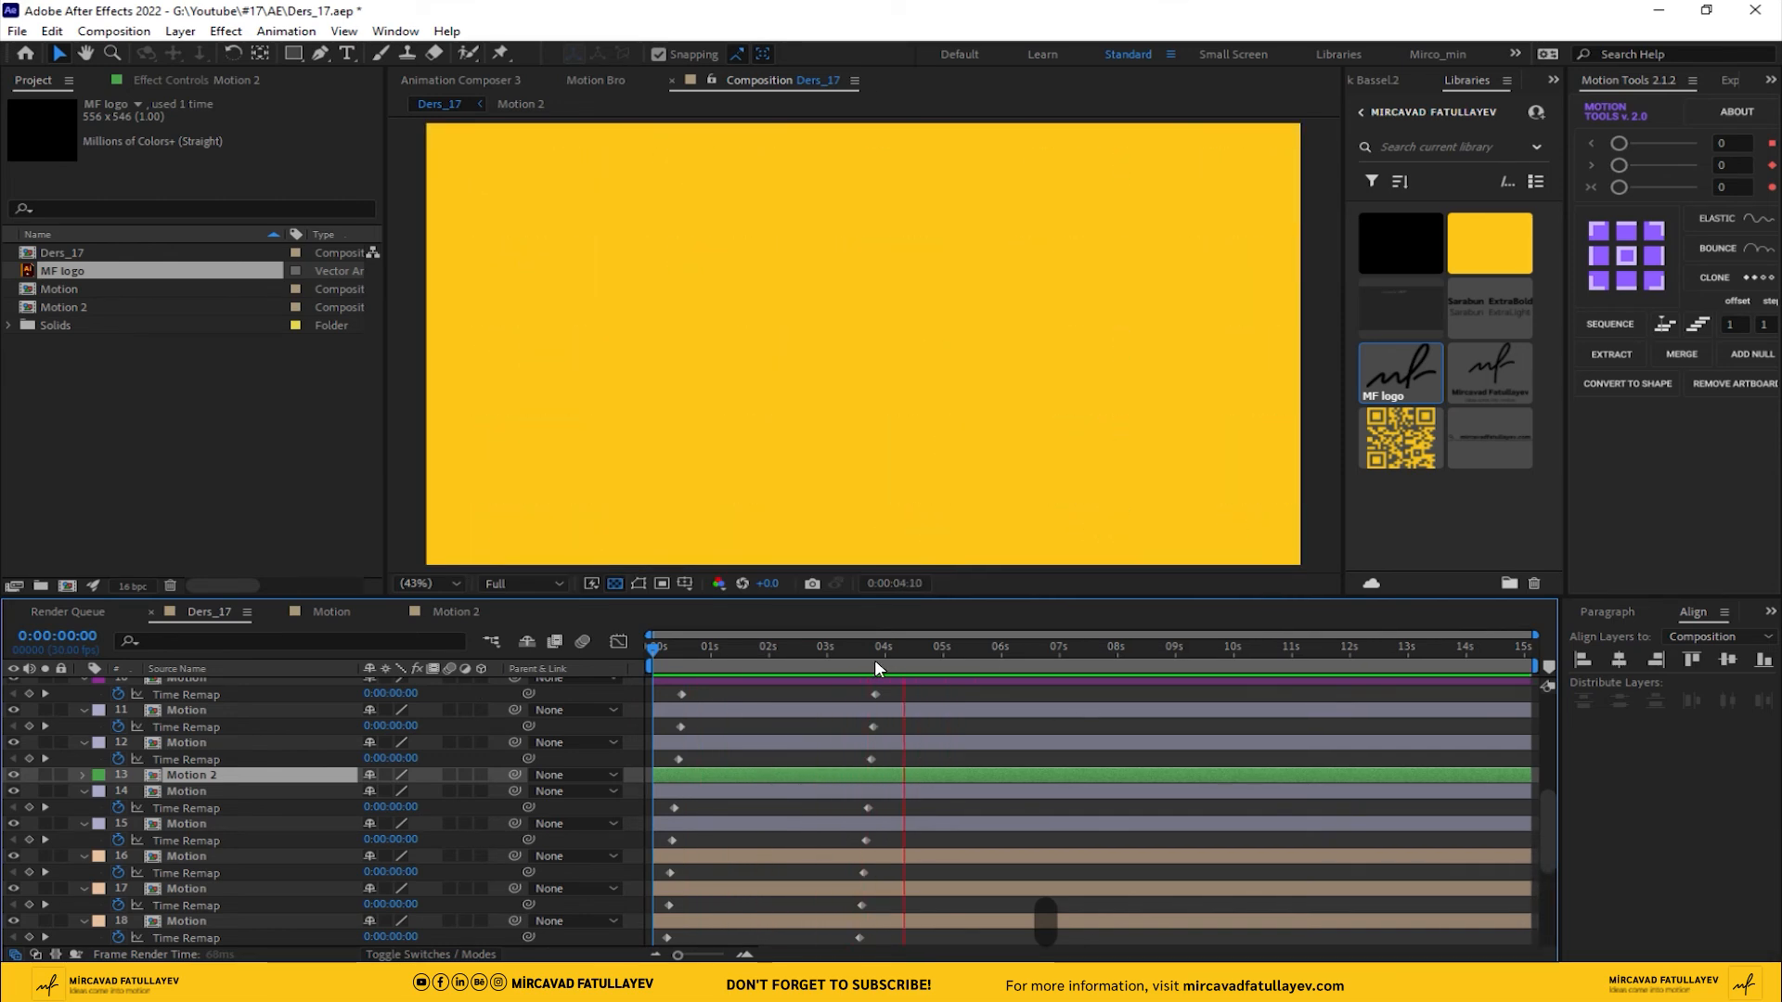
- Reveal the Motion 2 layer's keyframes and add a Time Remap keyframe at 0:00:02:22
mouse_move(874, 659)
mouse_down()
mouse_move(828, 677)
mouse_move(857, 683)
mouse_move(872, 656)
mouse_up()
key(u)
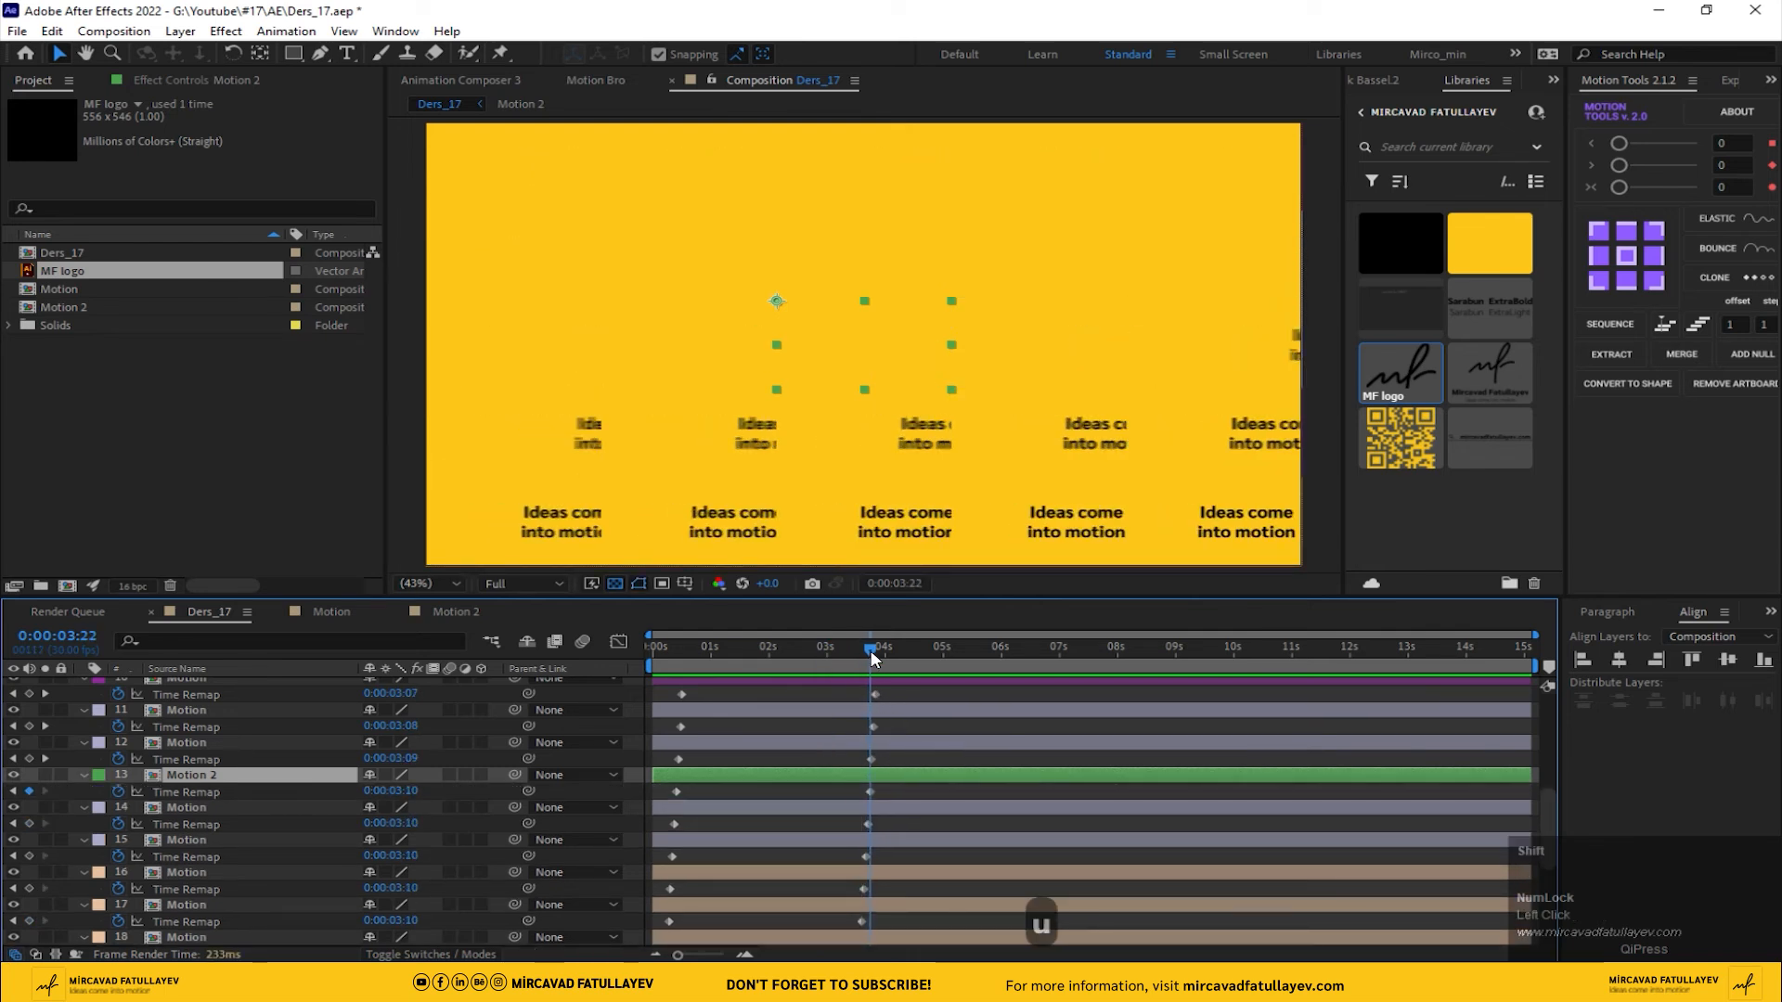
click(69, 641)
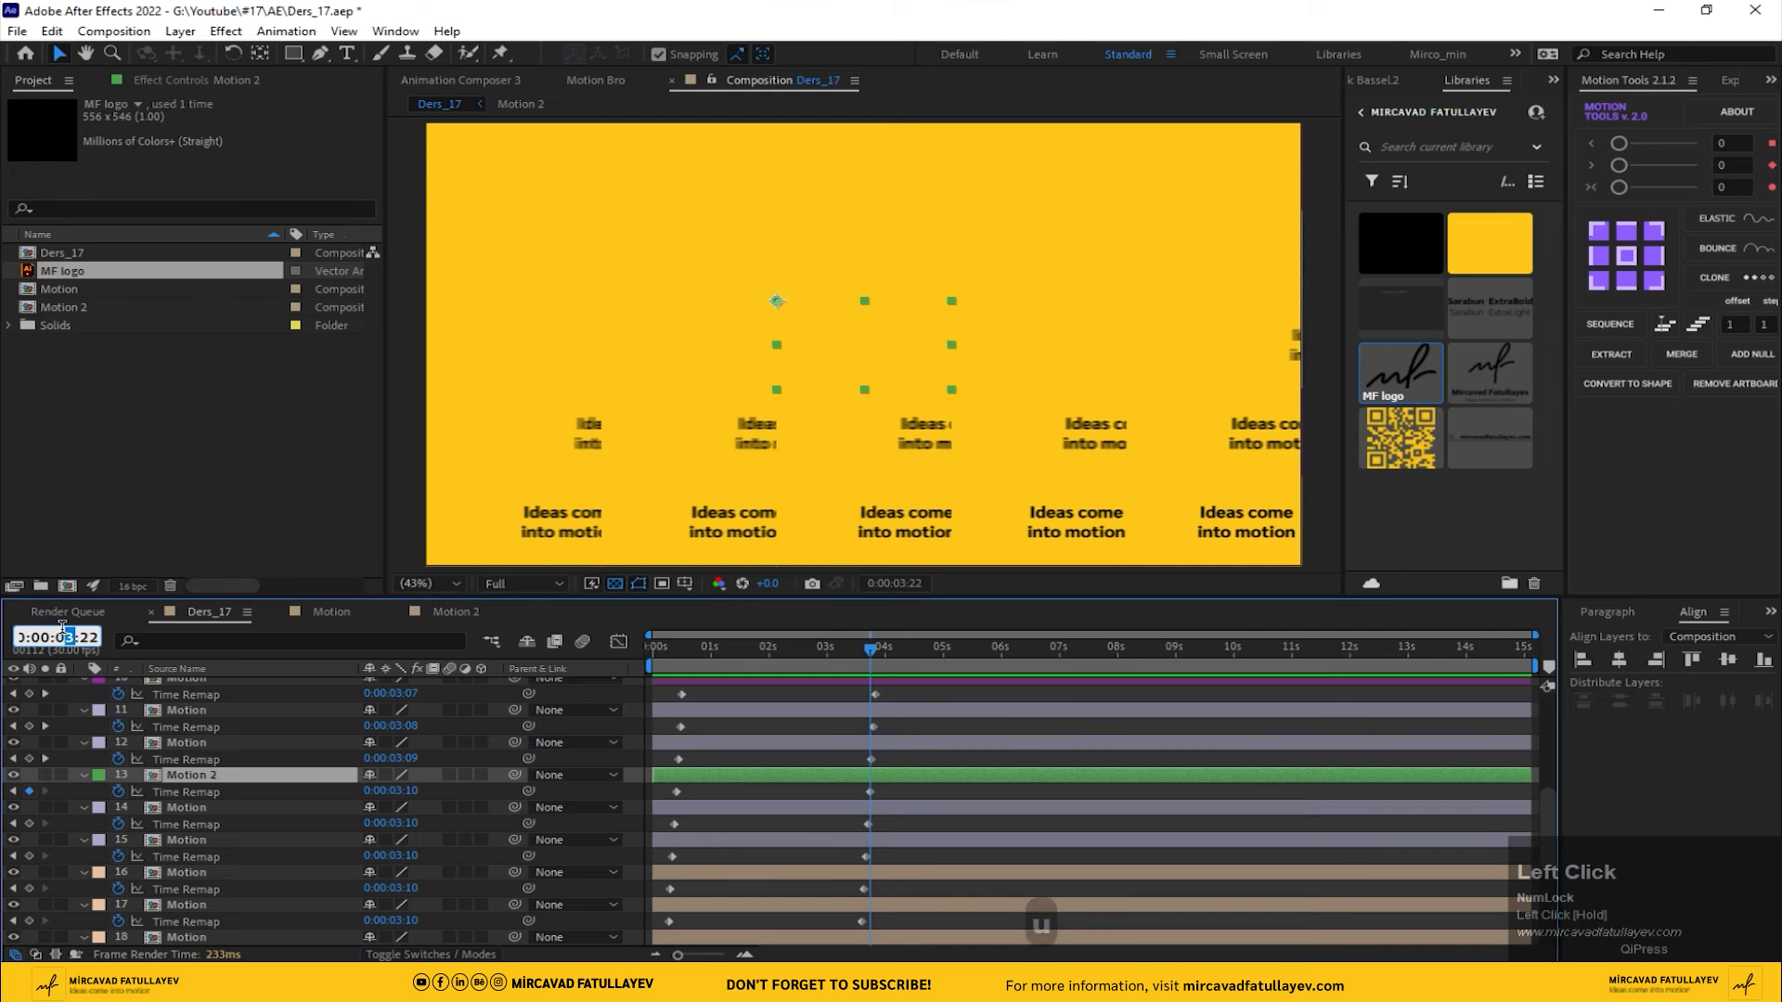
text(2)
key(Return)
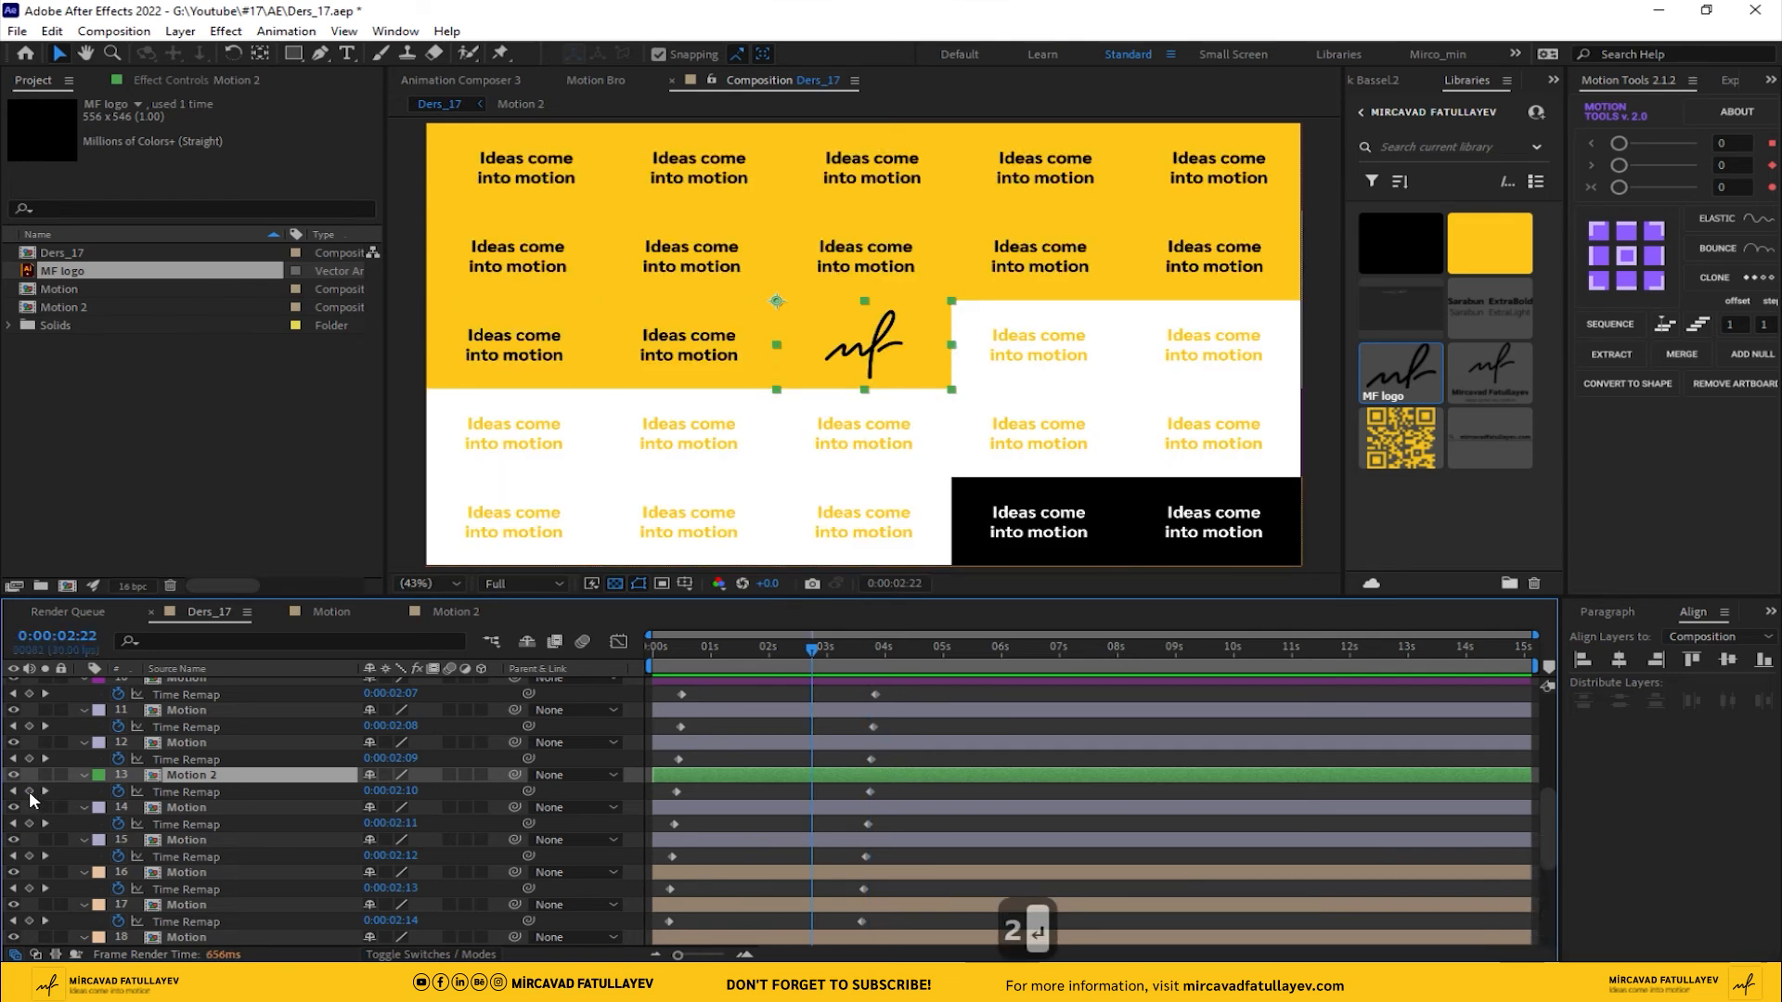
click(30, 790)
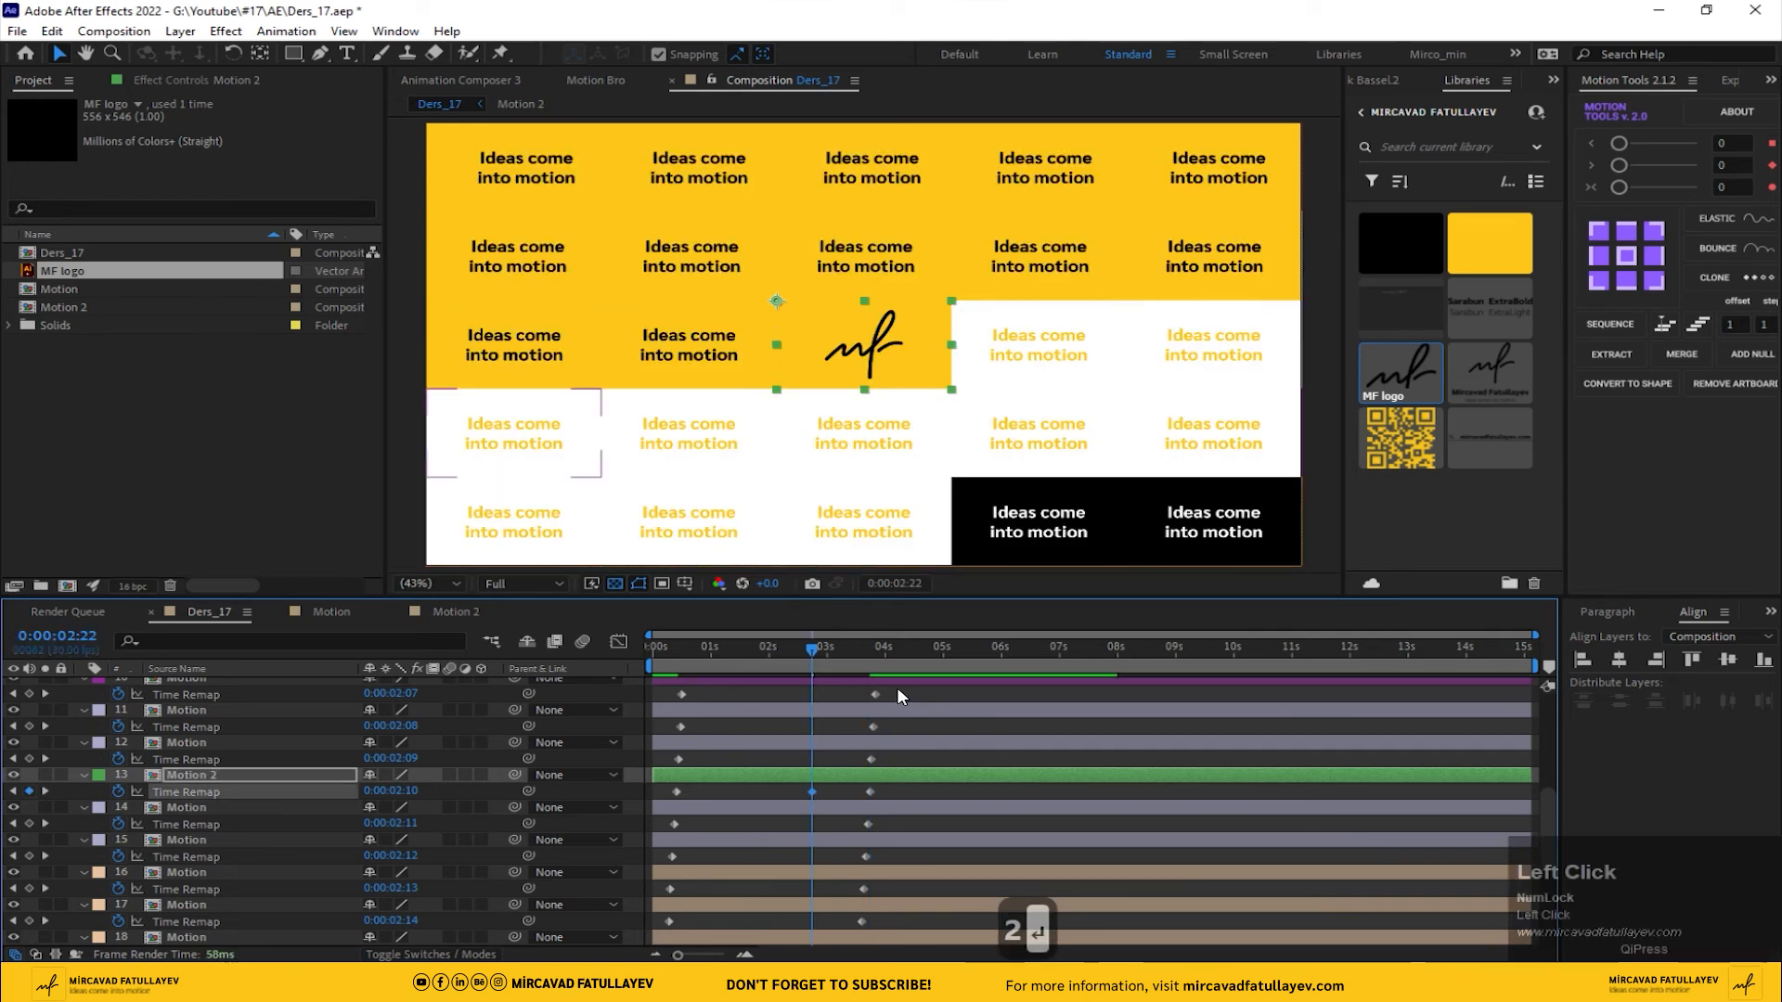
- Copy Motion 2's Time Remap keyframe at 0:00:03:22 and paste it at 0:00:04:22
drag(855, 654, 871, 658)
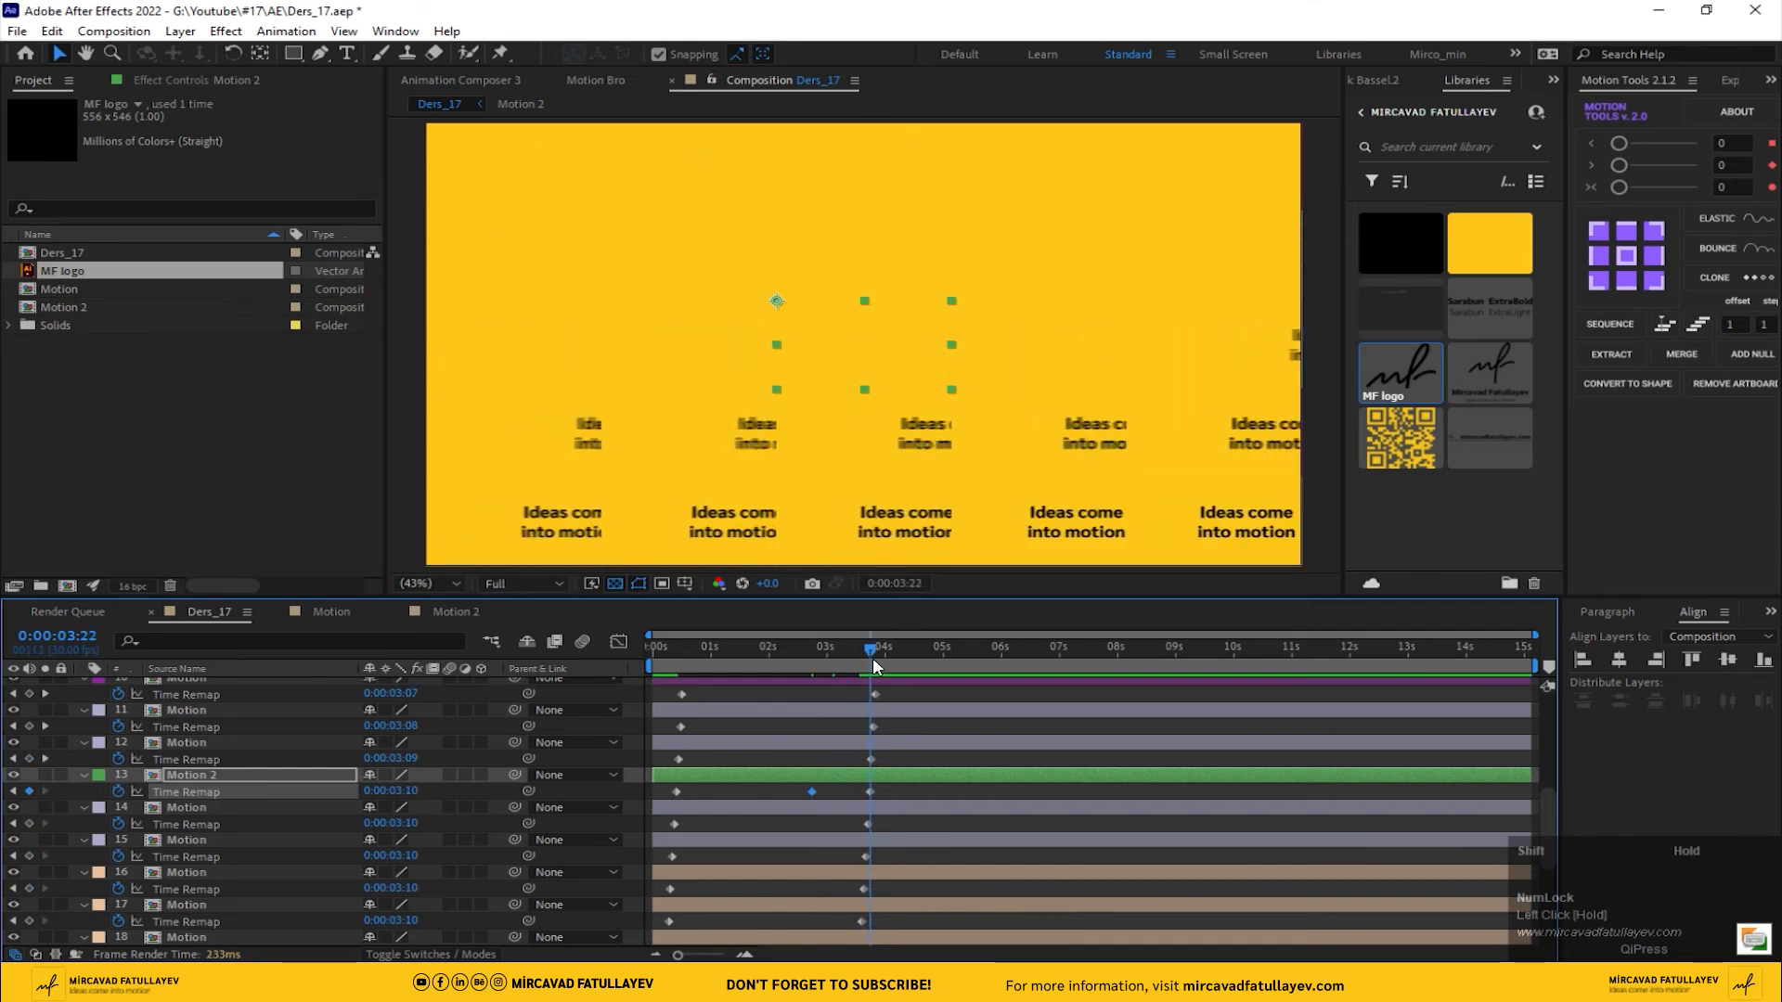
click(48, 635)
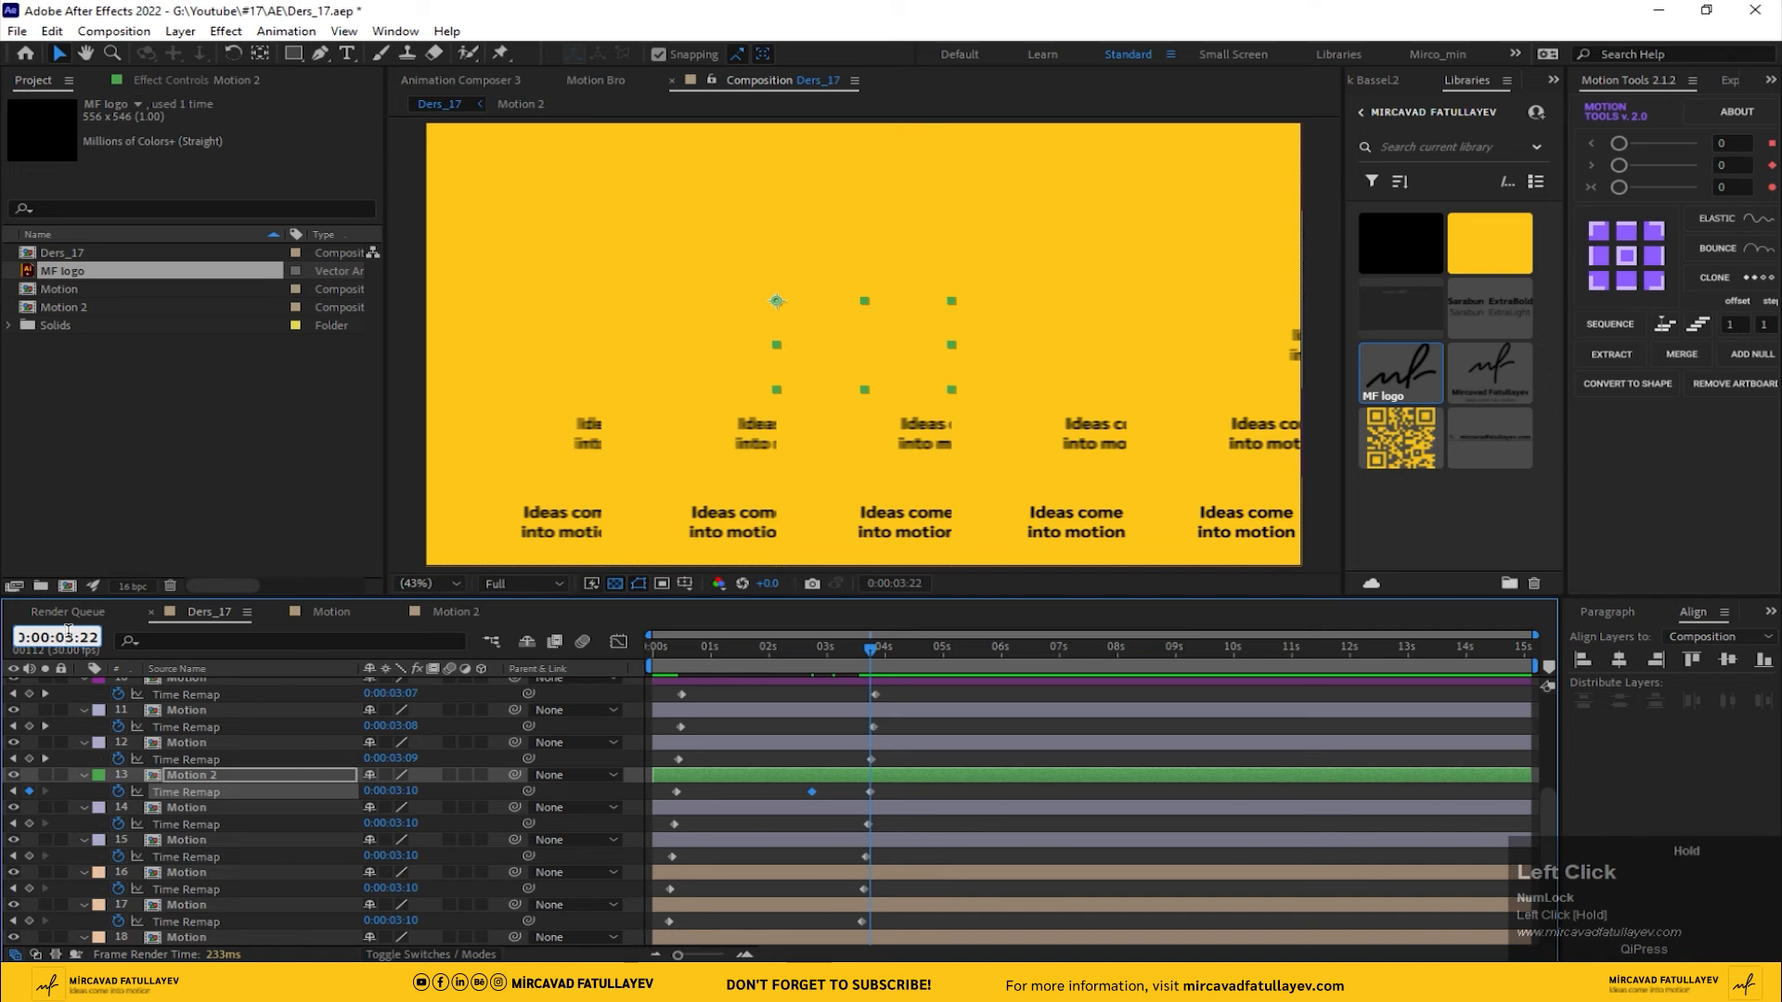
text(4)
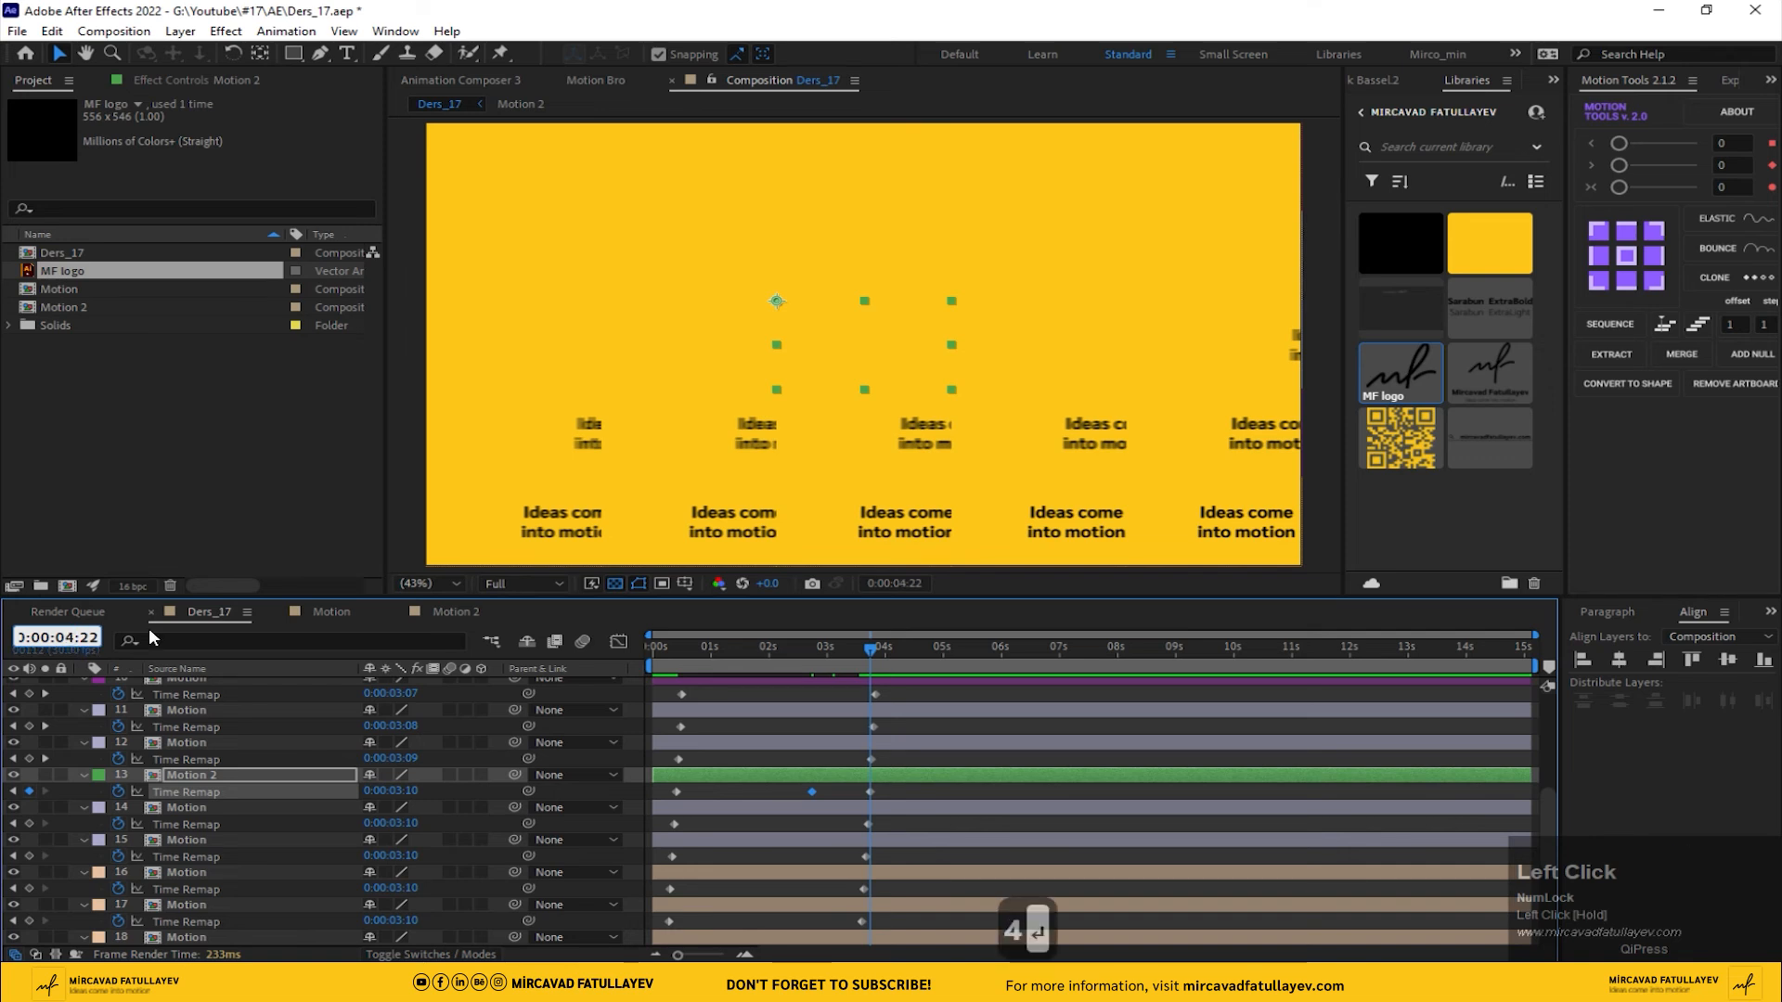
key(Return)
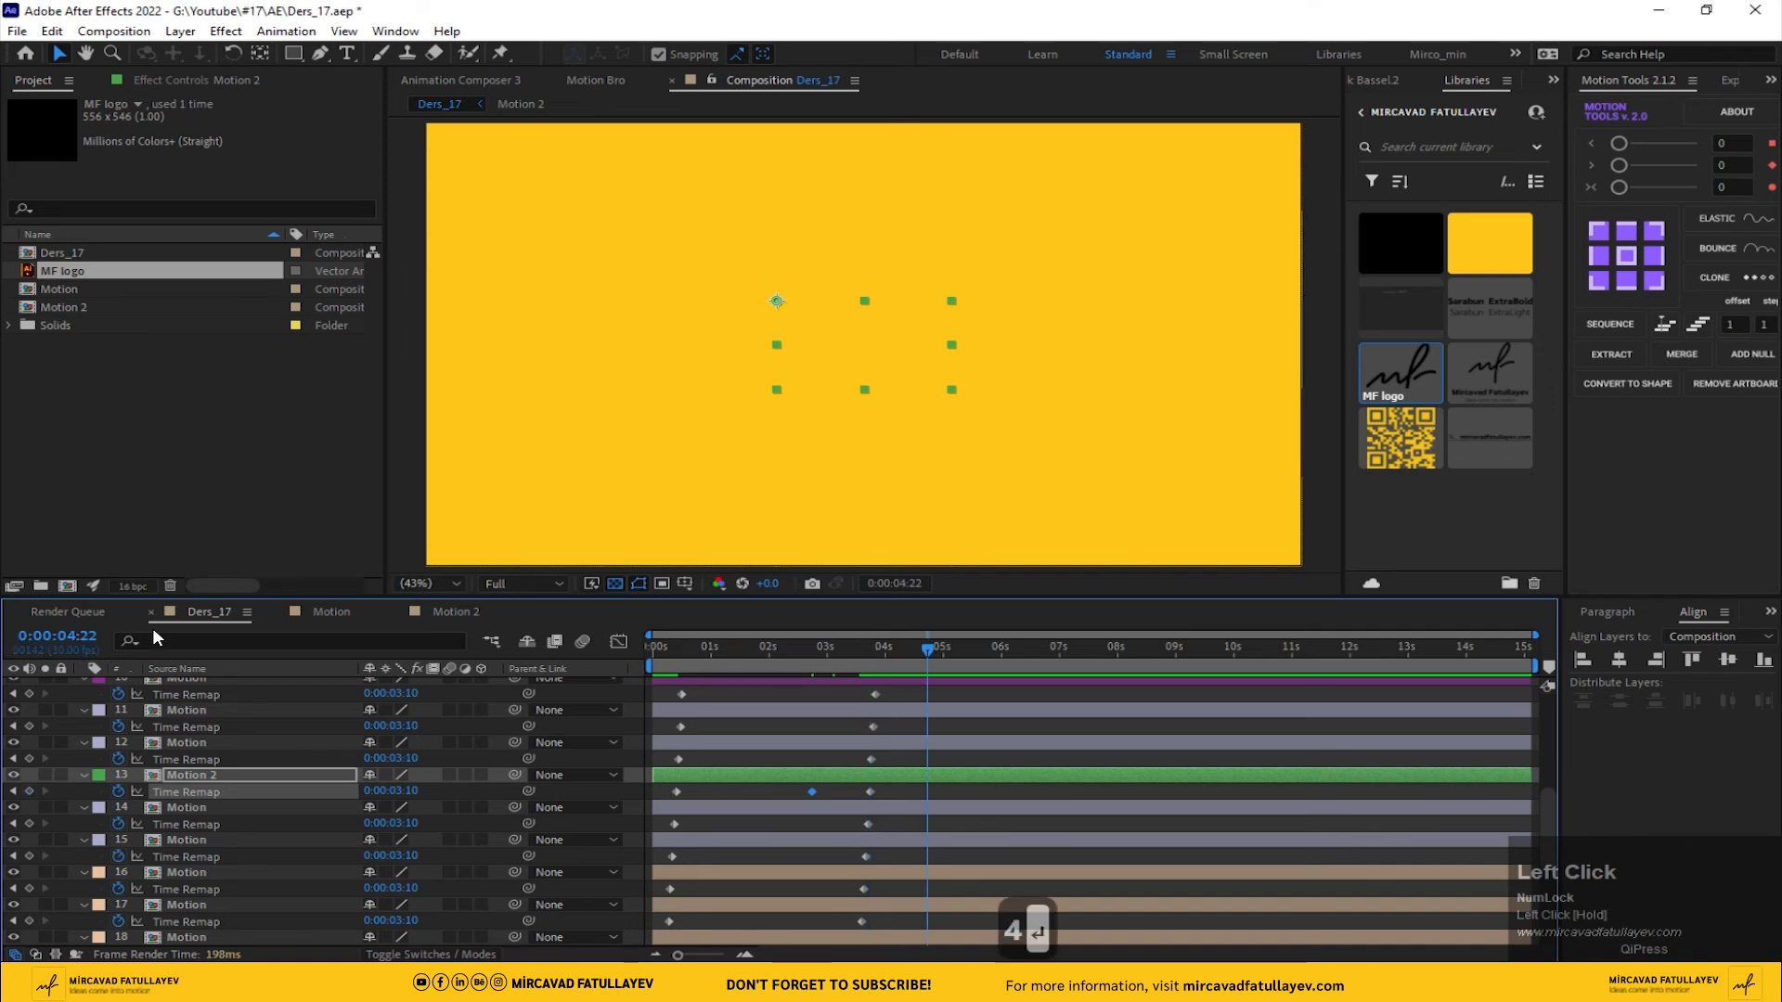
click(868, 792)
key(ctrl+c)
key(ctrl+v)
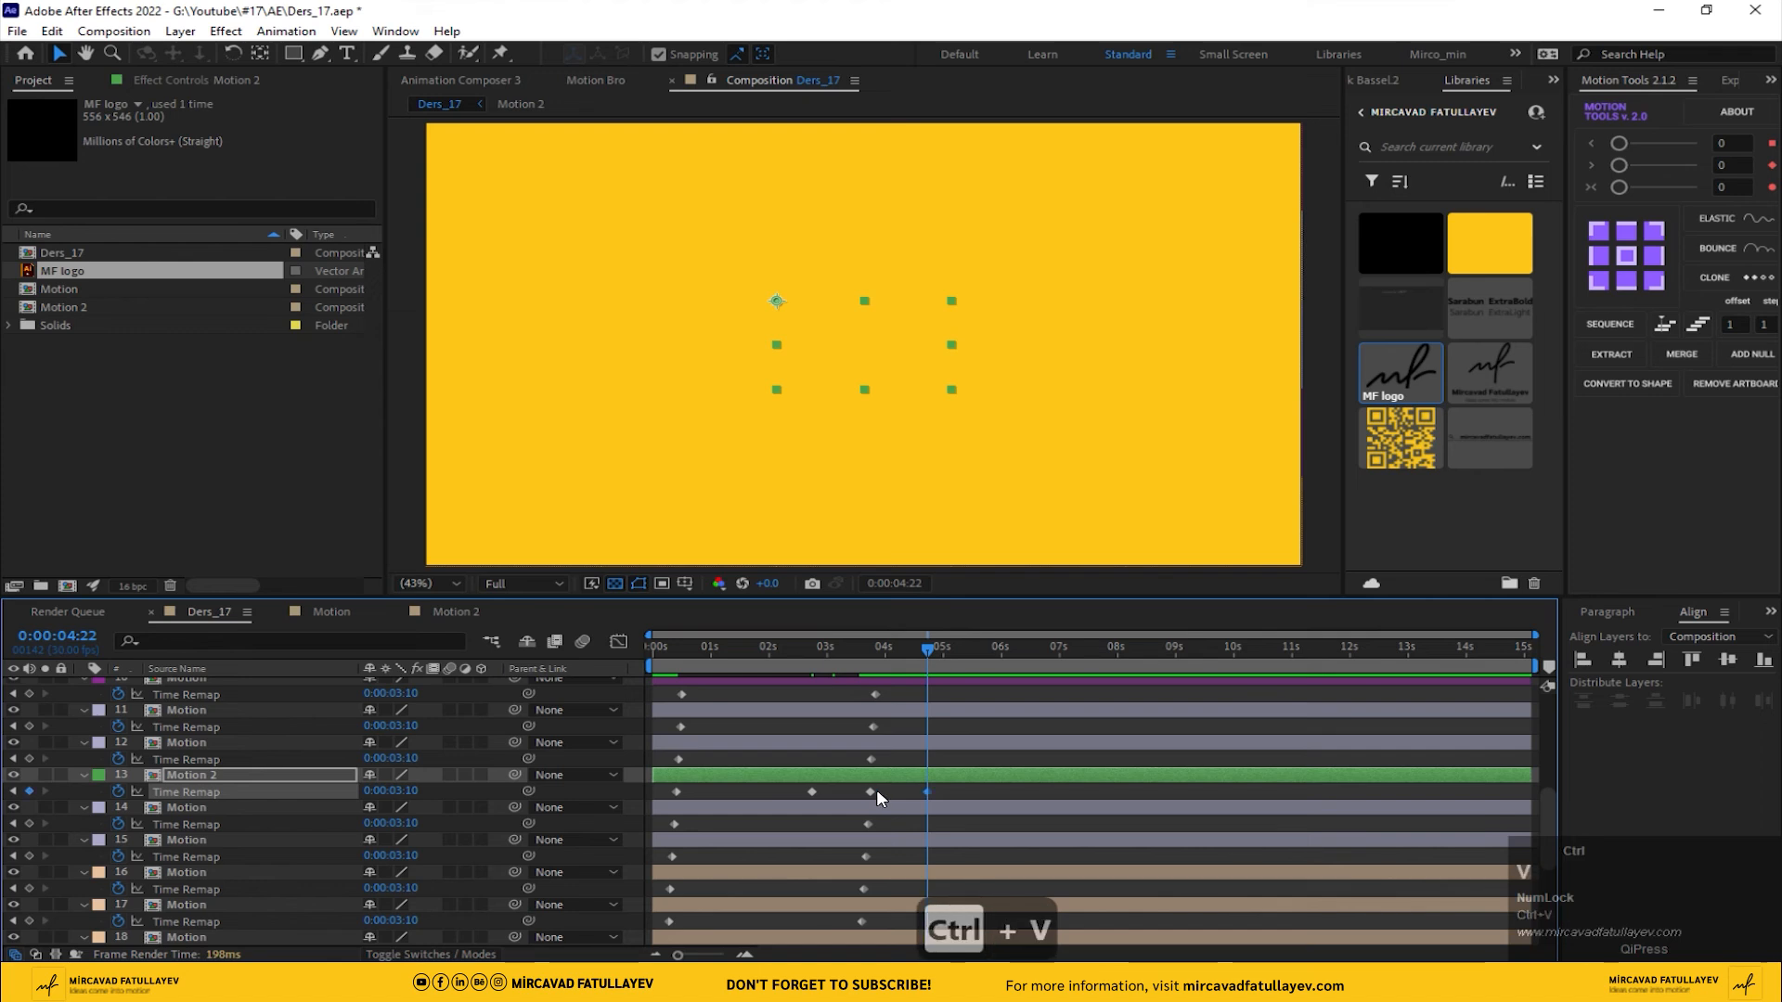
- Copy Motion 2's Time Remap keyframe at 0:00:02:22 and paste it at 0:00:03:22 to hold the logo
drag(922, 657, 867, 678)
click(811, 791)
key(ctrl+c)
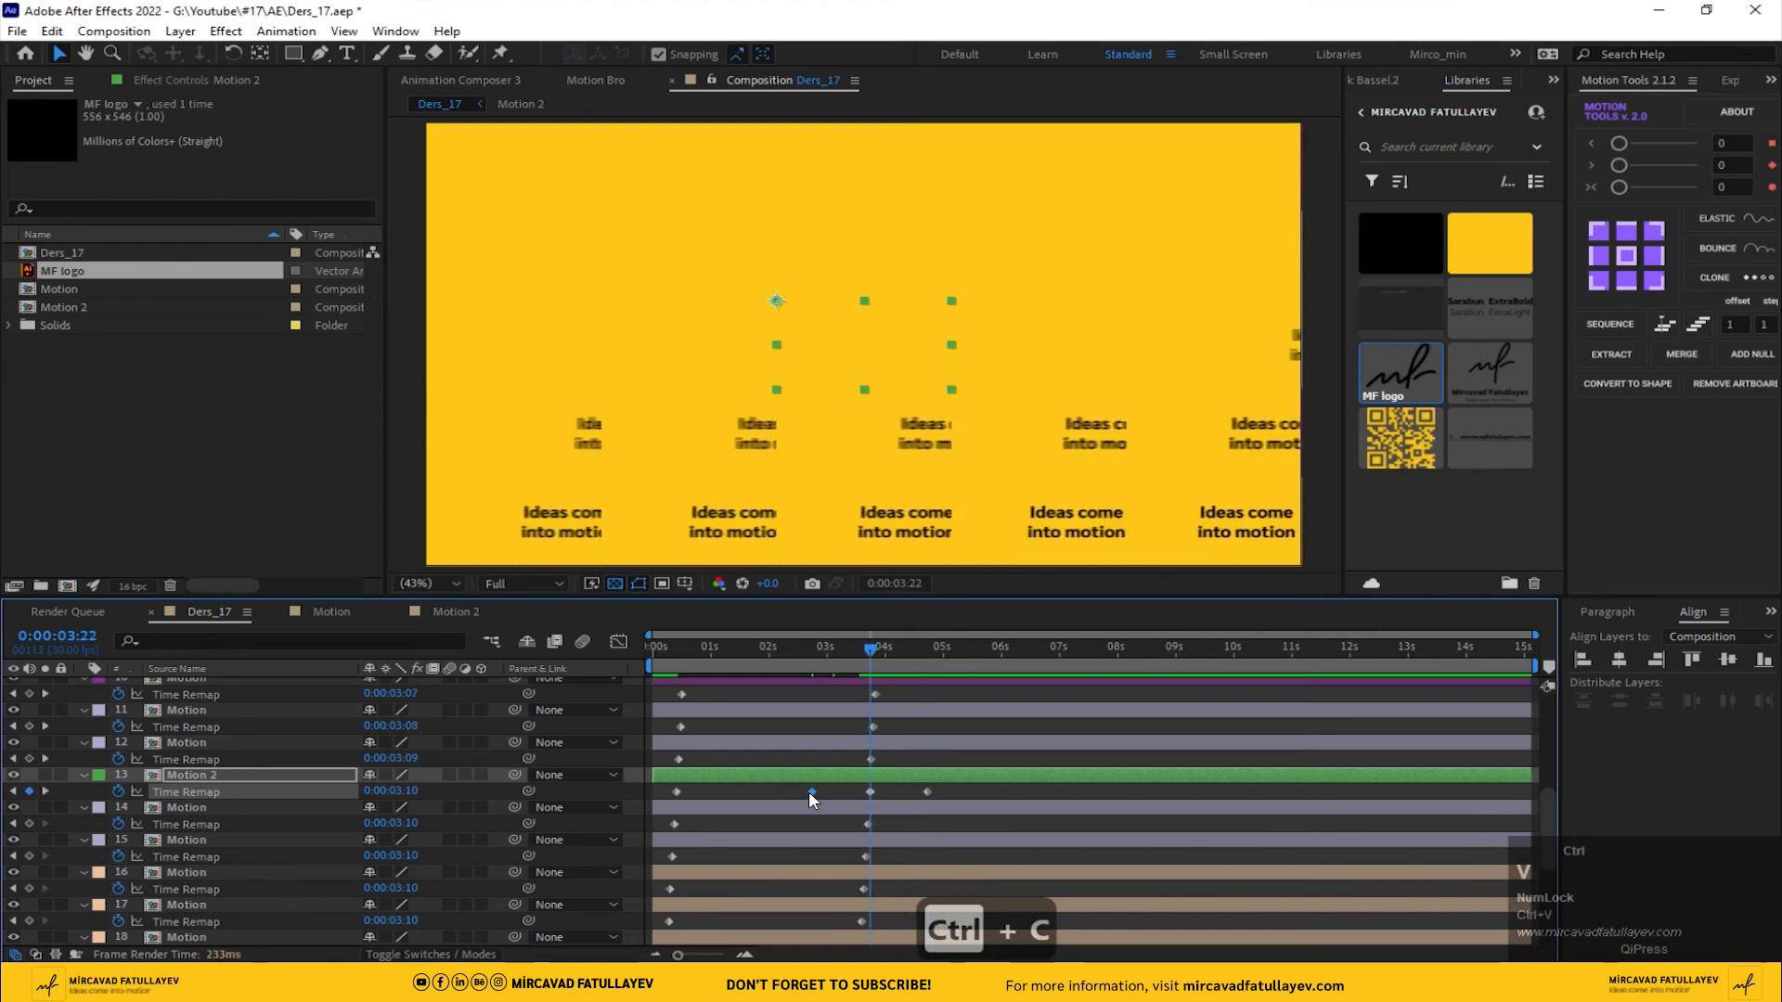
key(ctrl+v)
- Preview the grid from the start to check how long the centre logo holds
key(equal)
key(equal)
key(minus)
key(minus)
key(minus)
key(minus)
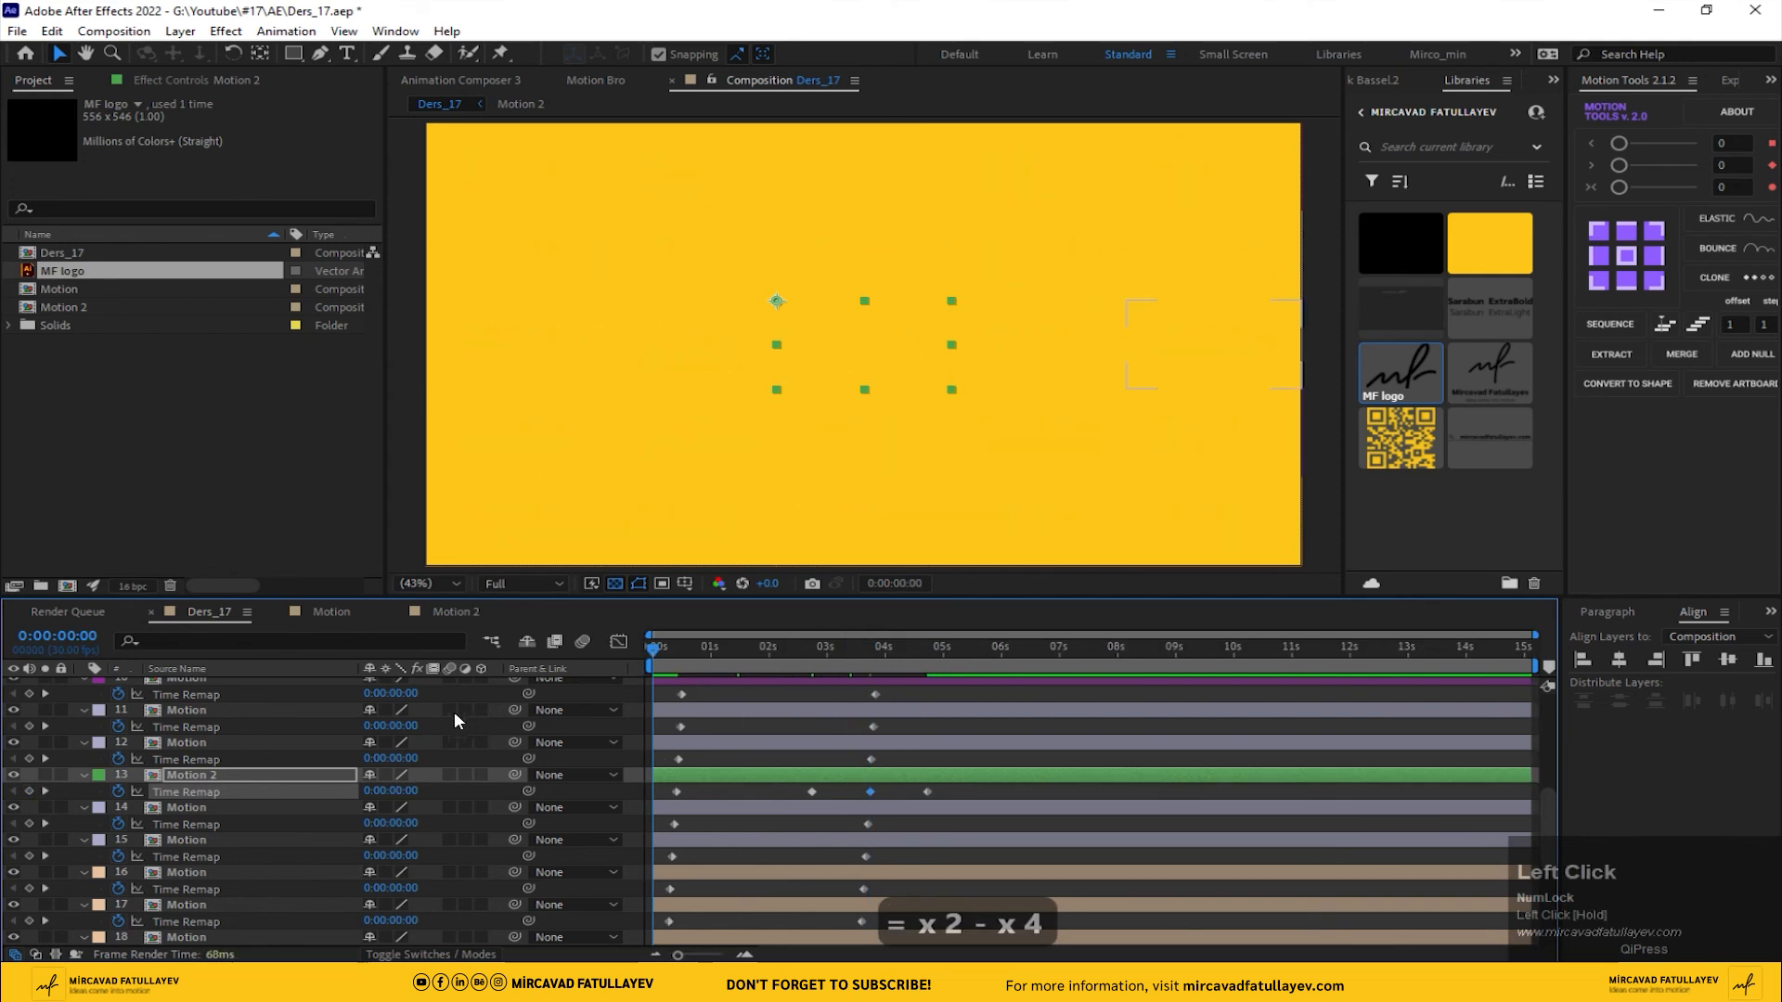
key(space)
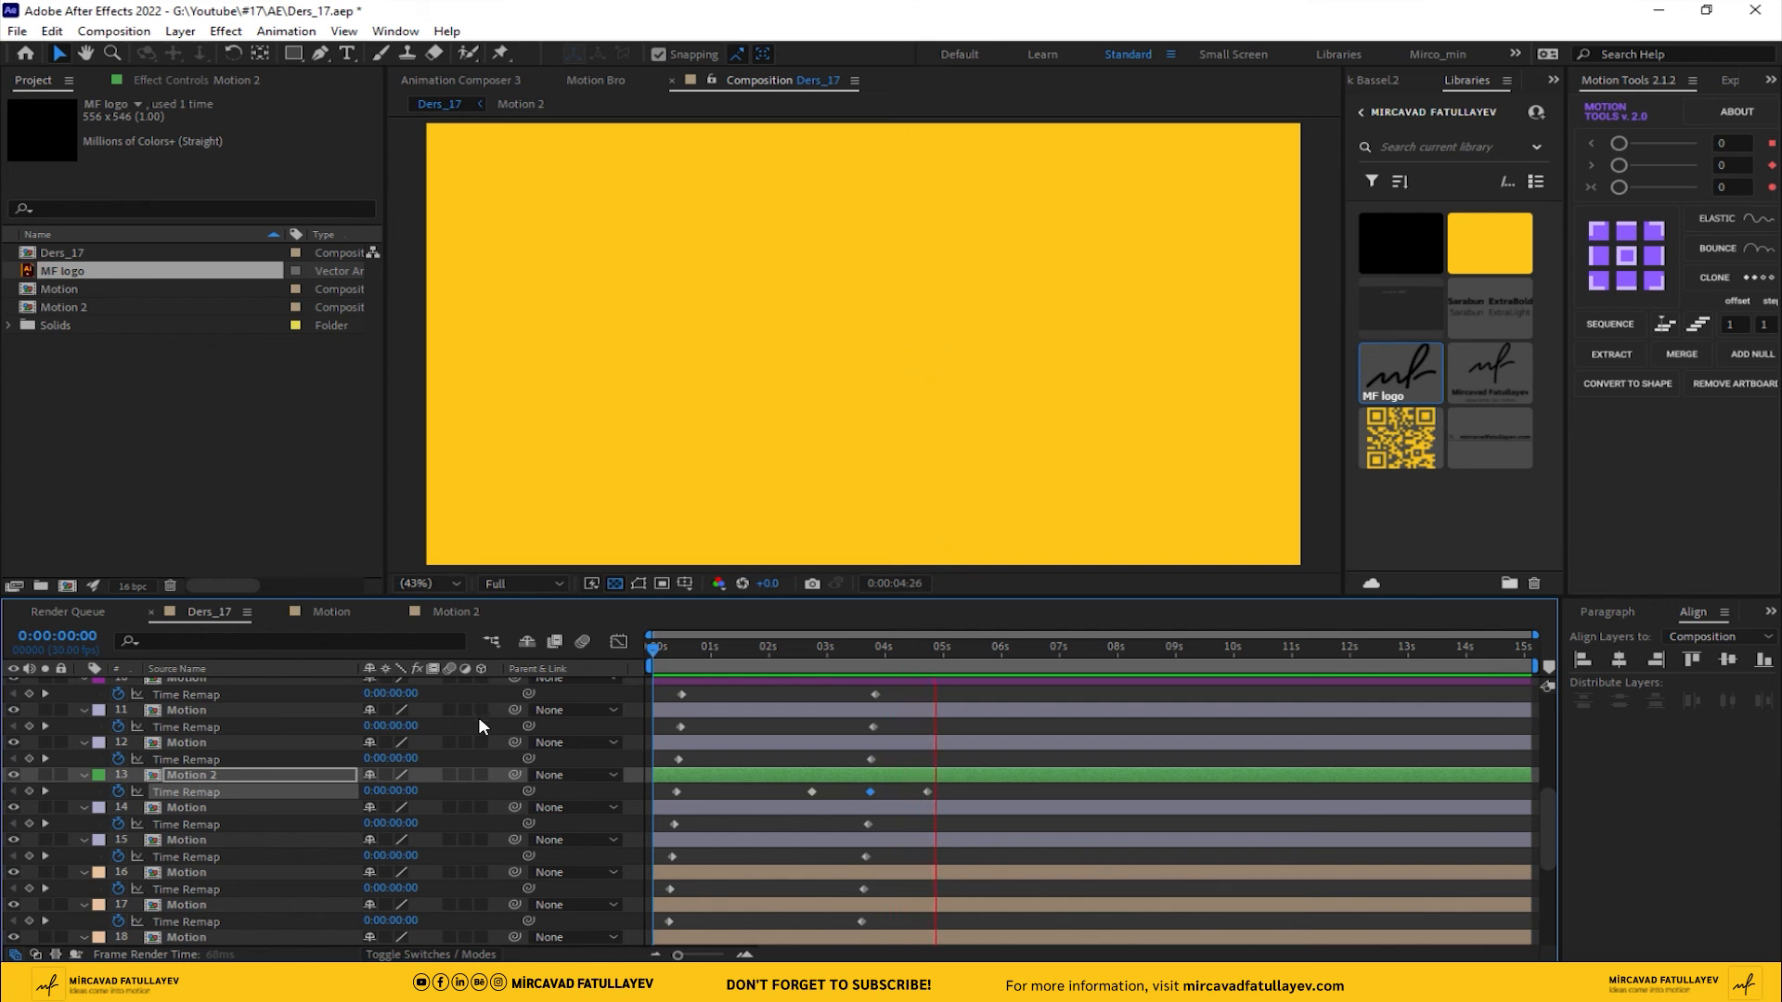
- End the Ders_17 work area at 0:00:04:22 and play the shortened range
click(924, 666)
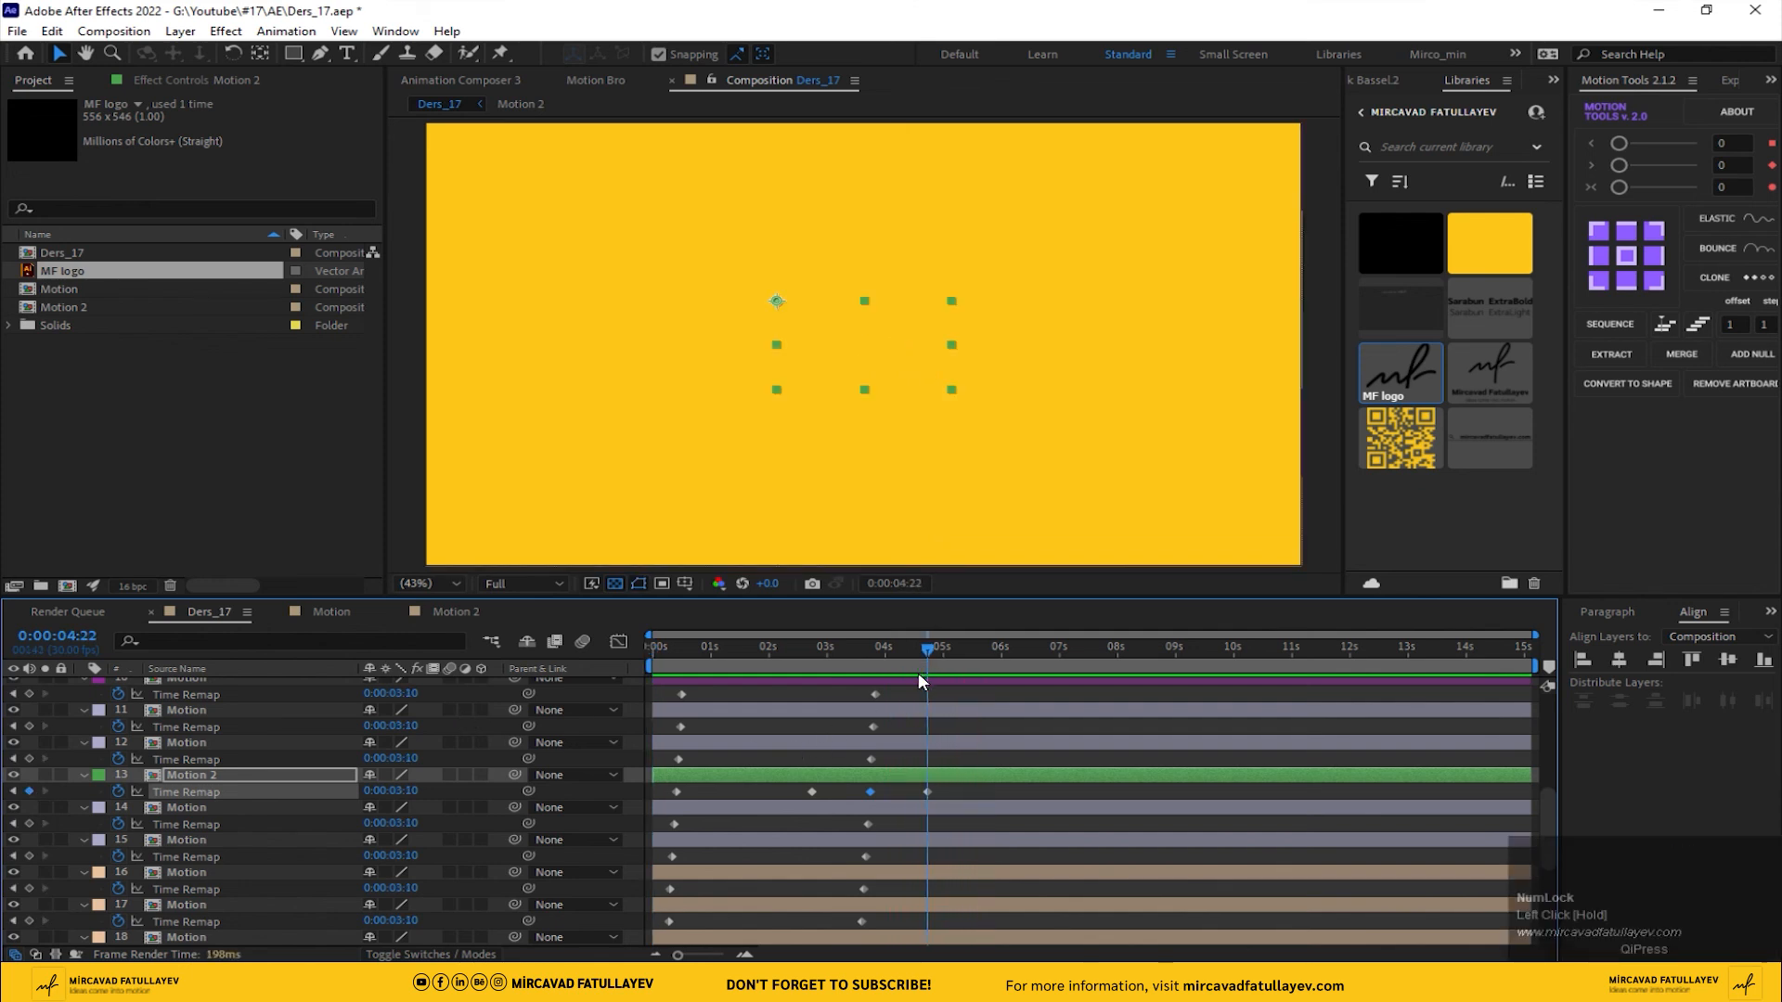
key(n)
key(space)
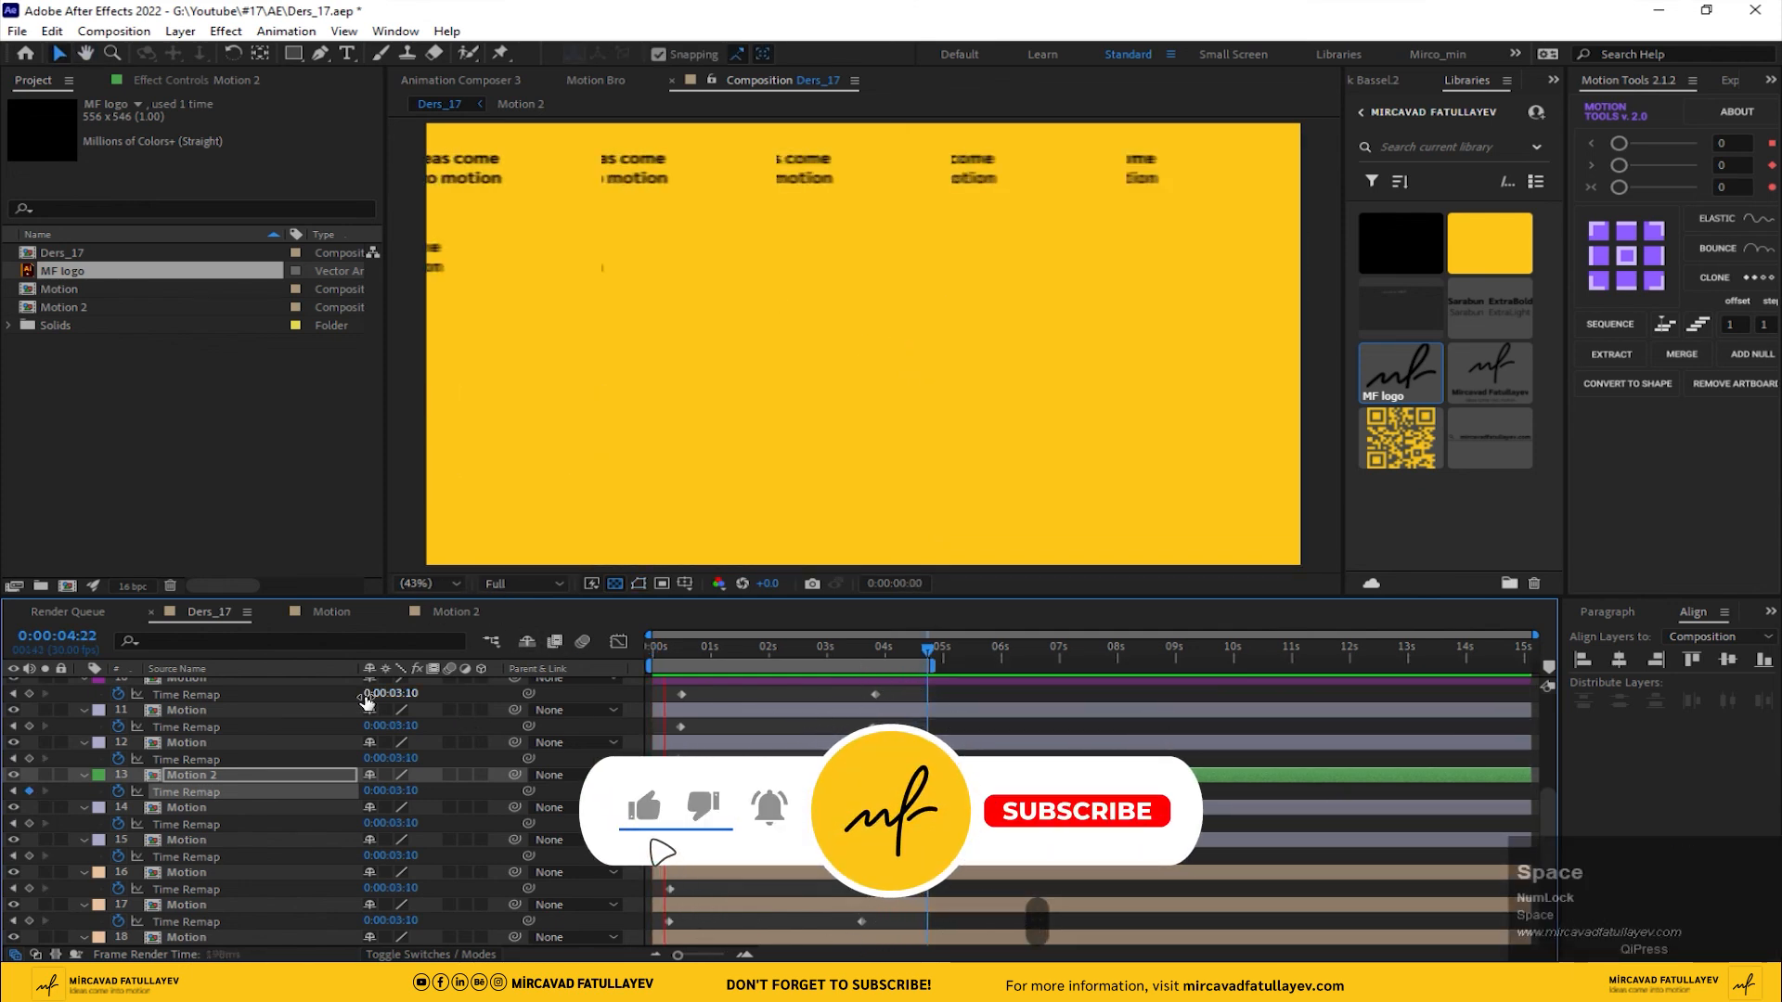